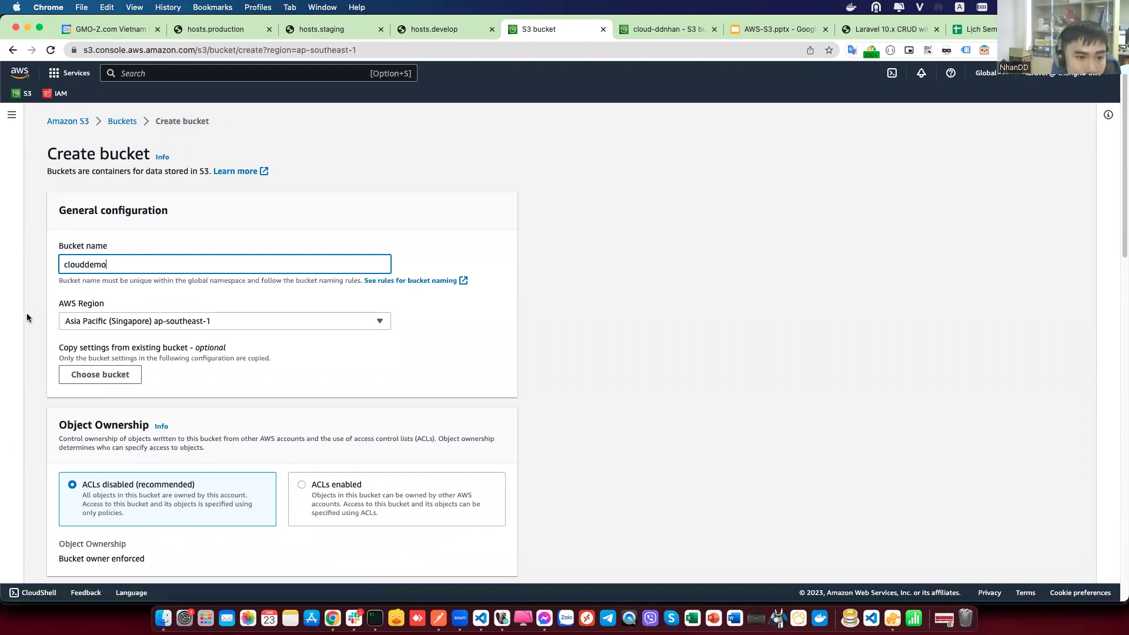
Step: Review the available AWS regions and select Asia Pacific (Singapore) ap-southeast-1 for the bucket
left_click(44, 289)
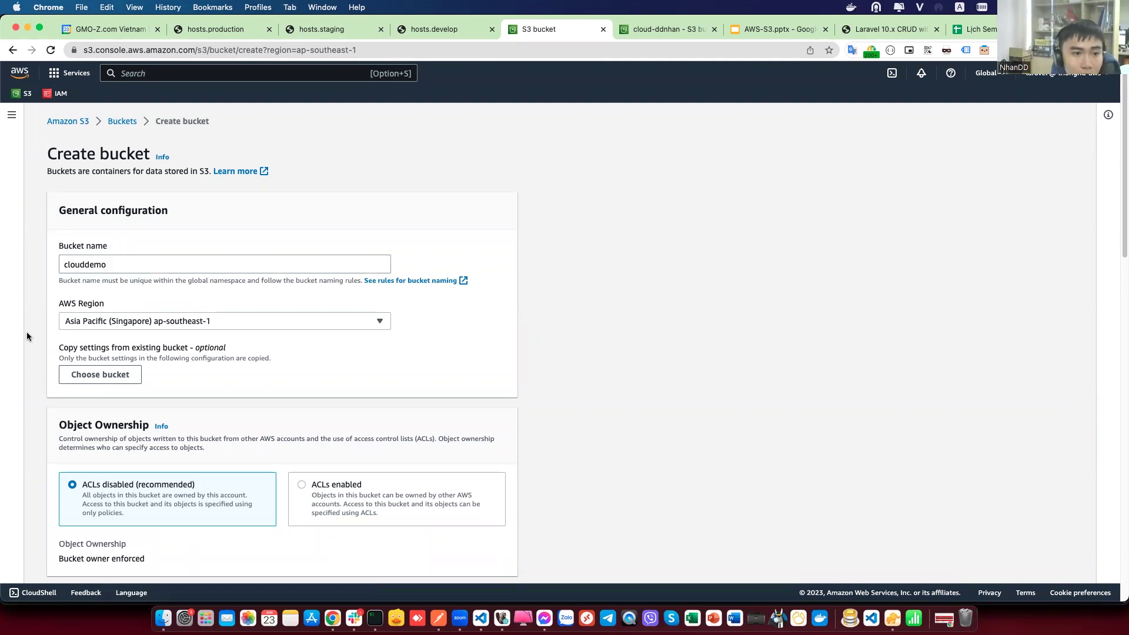
left_click(109, 323)
scroll(588, 406, "down", 2)
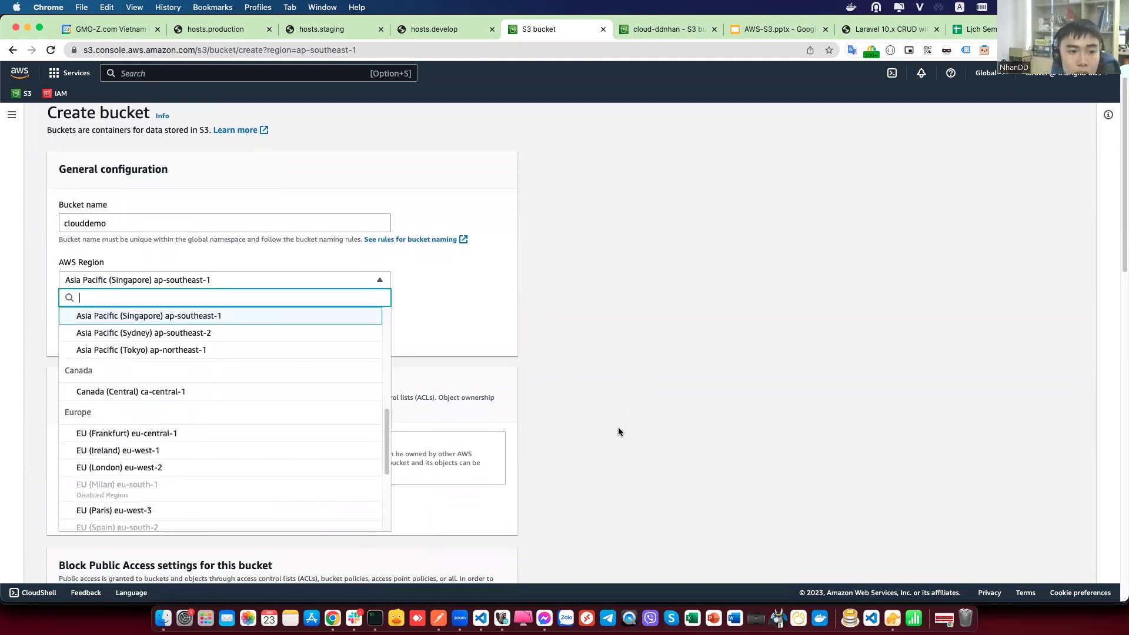
scroll(271, 402, "down", 4)
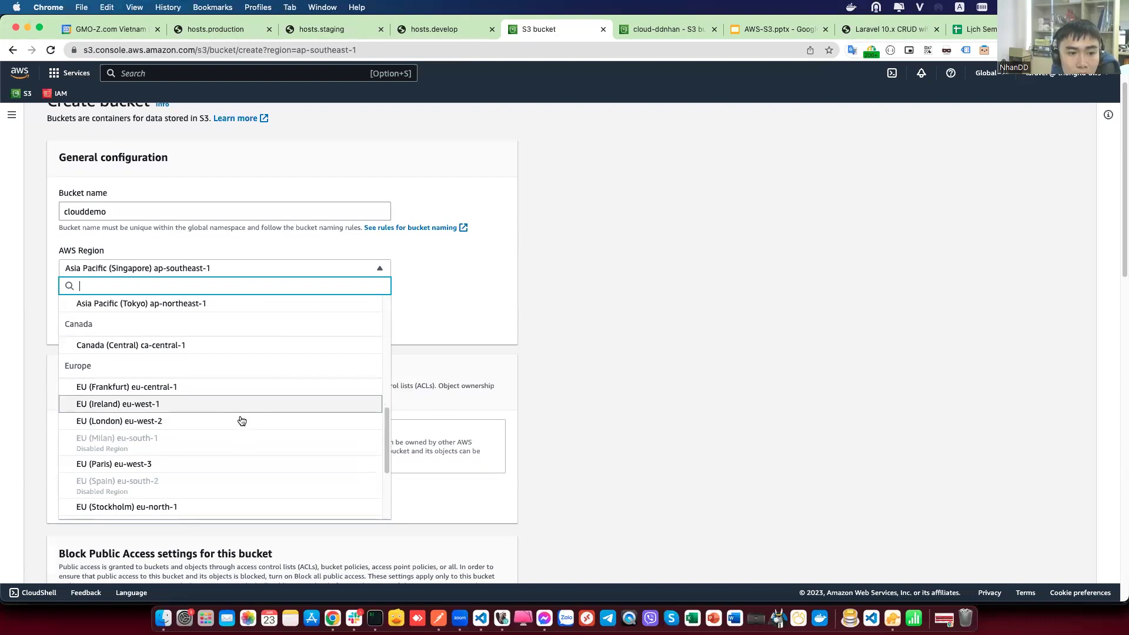
scroll(253, 415, "down", 3)
scroll(222, 442, "up", 11)
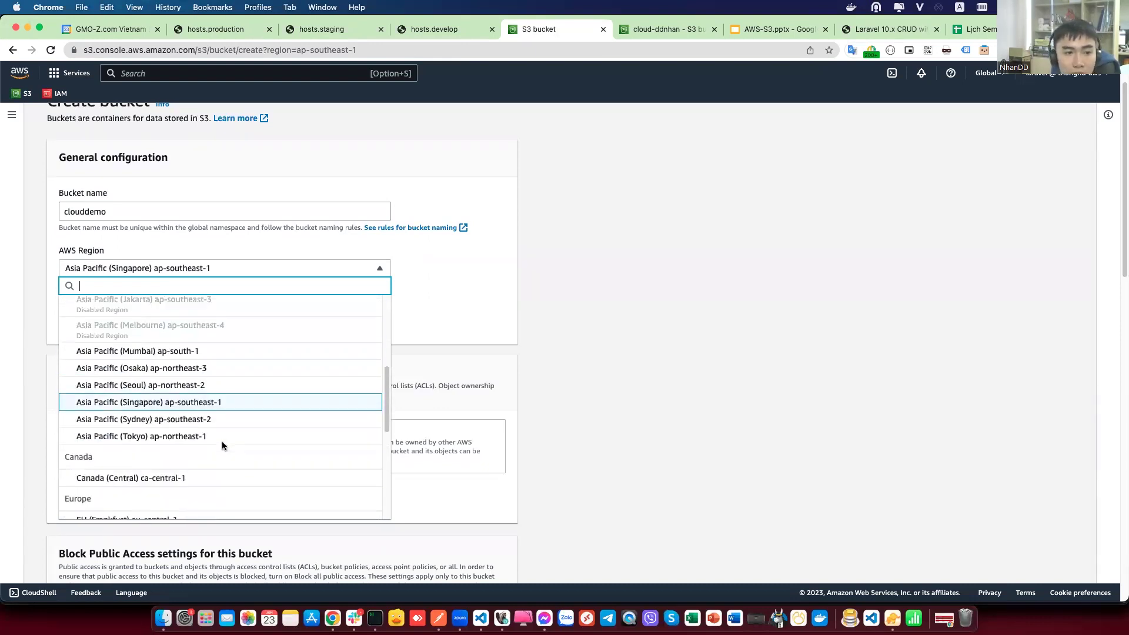
scroll(223, 446, "up", 2)
scroll(224, 447, "down", 5)
scroll(224, 446, "up", 4)
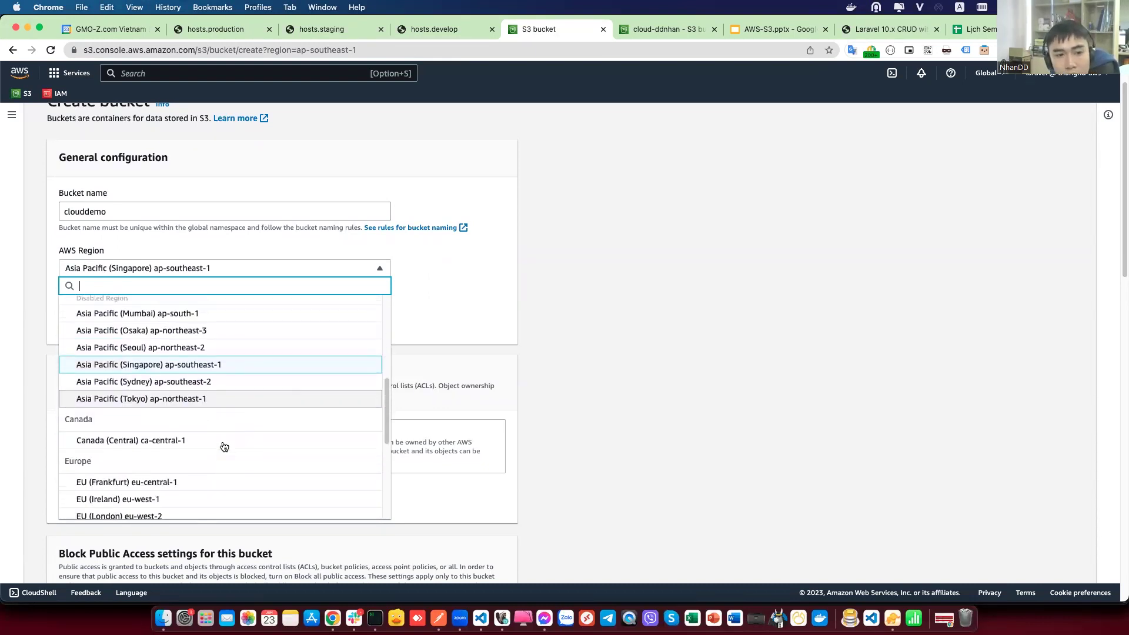
scroll(224, 447, "up", 5)
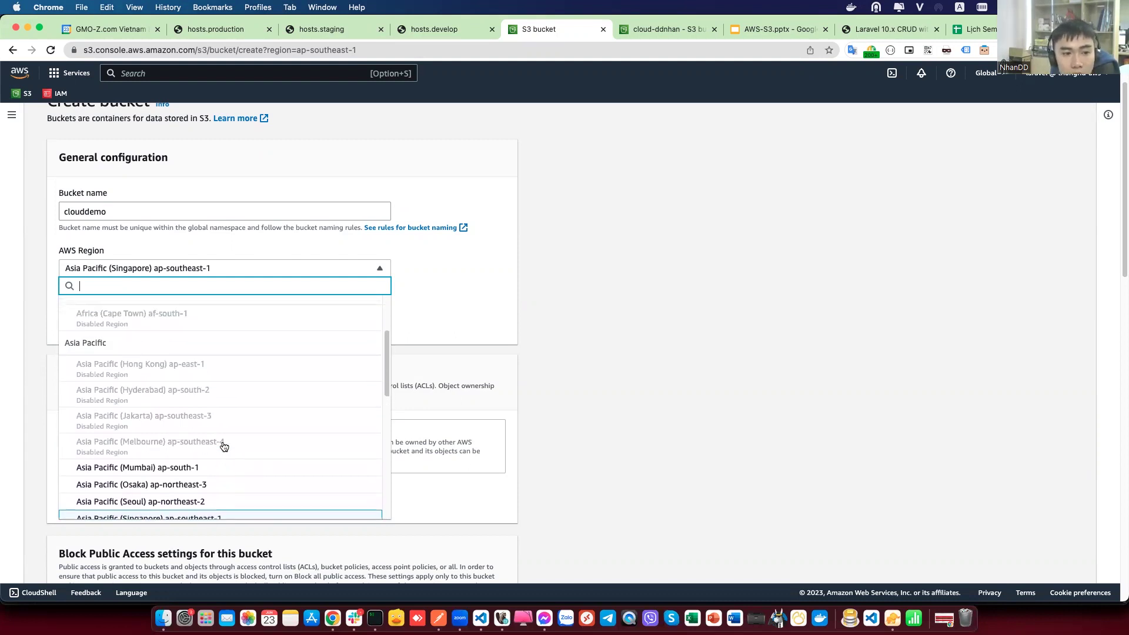
scroll(218, 377, "down", 3)
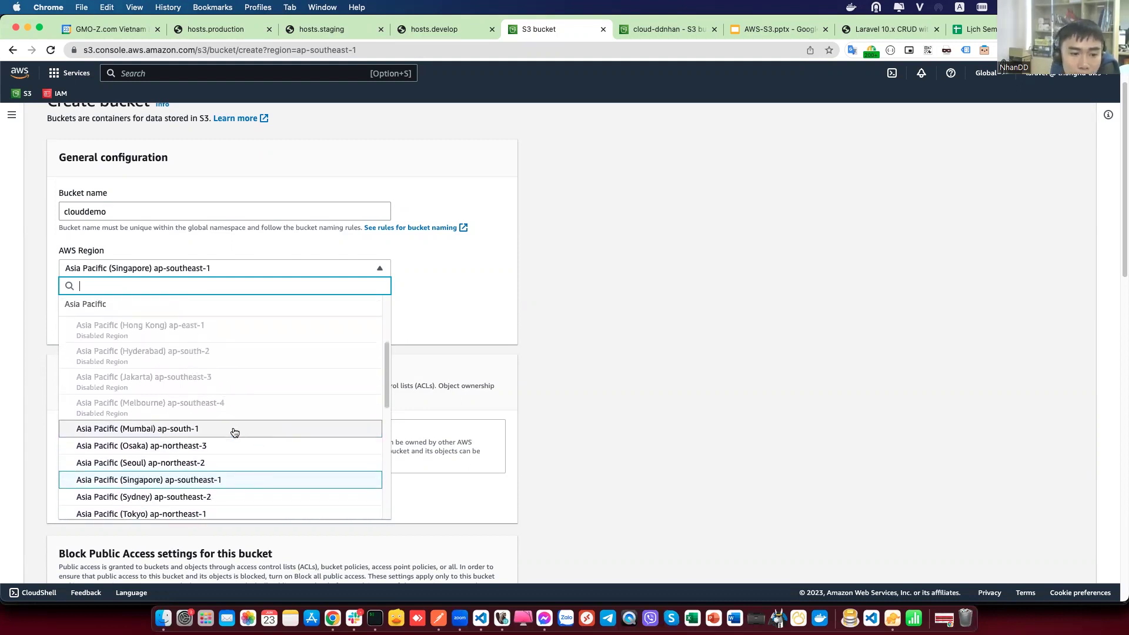
scroll(229, 432, "down", 2)
scroll(194, 447, "down", 1)
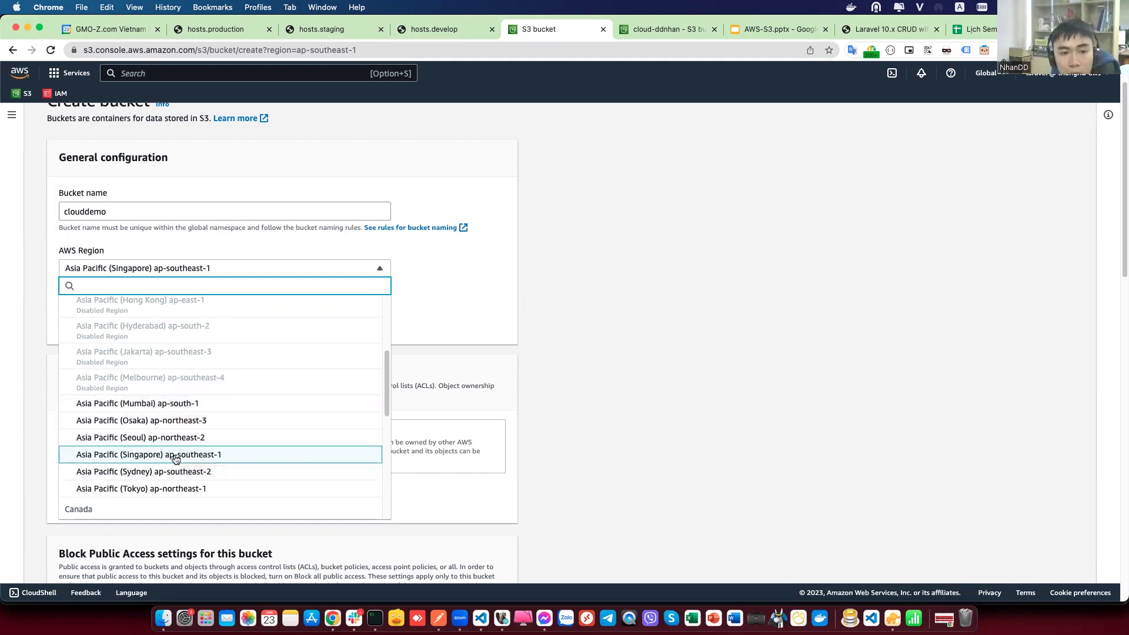
scroll(132, 387, "down", 3)
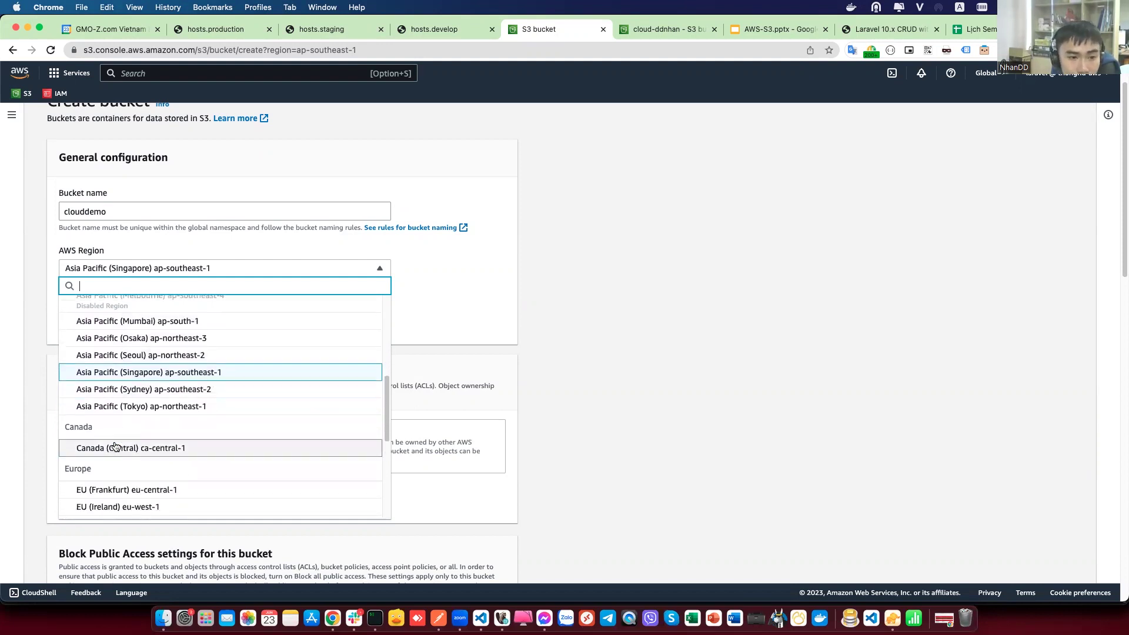
left_click(149, 373)
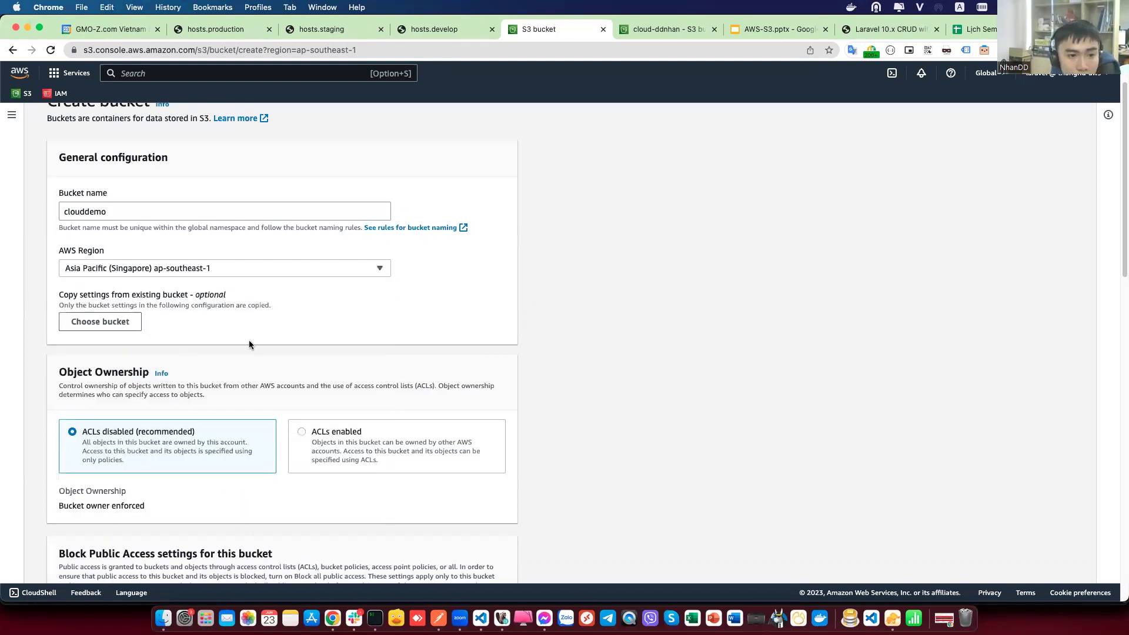
Step: Preview the Object Ownership settings with ACLs enabled and return the bucket to ACLs disabled
scroll(577, 327, "down", 2)
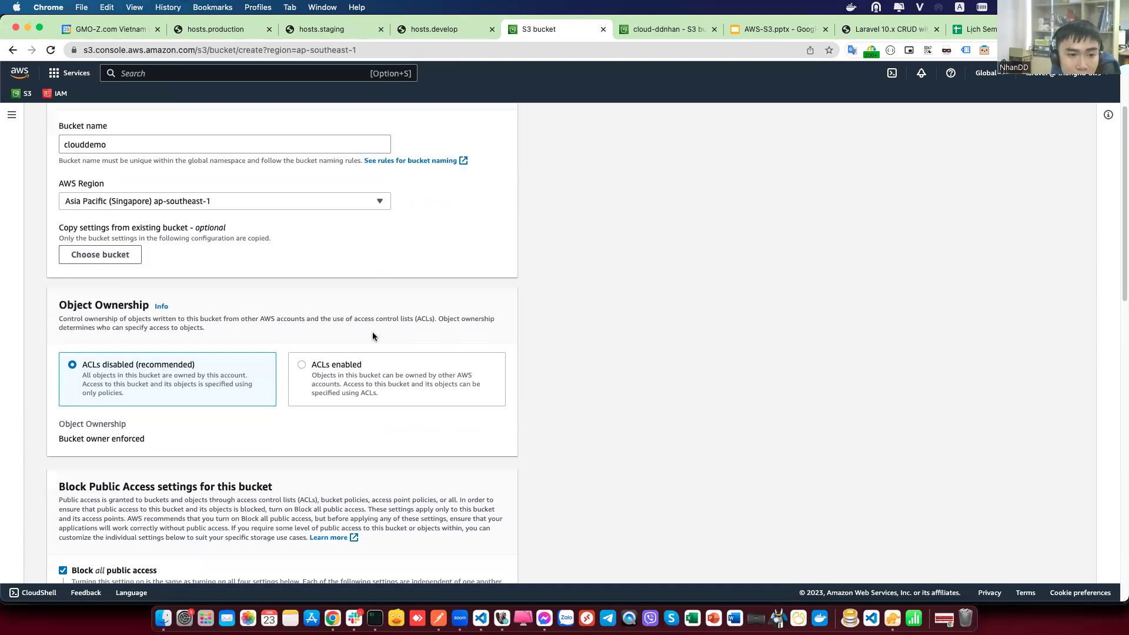
left_click_drag(60, 304, 149, 306)
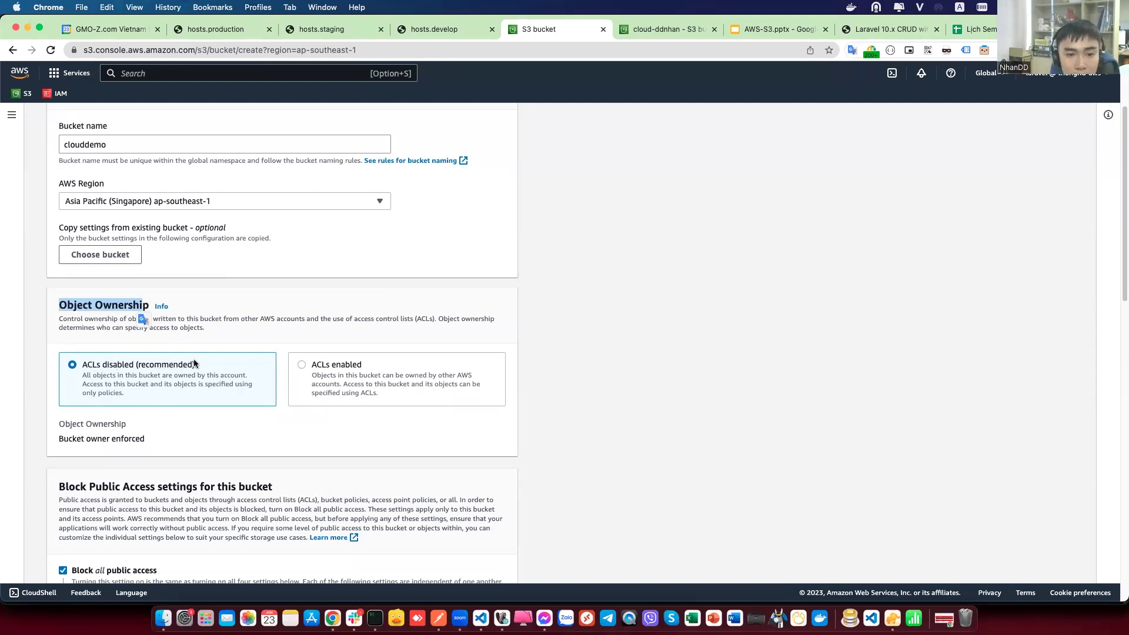
left_click(302, 363)
scroll(299, 366, "down", 1)
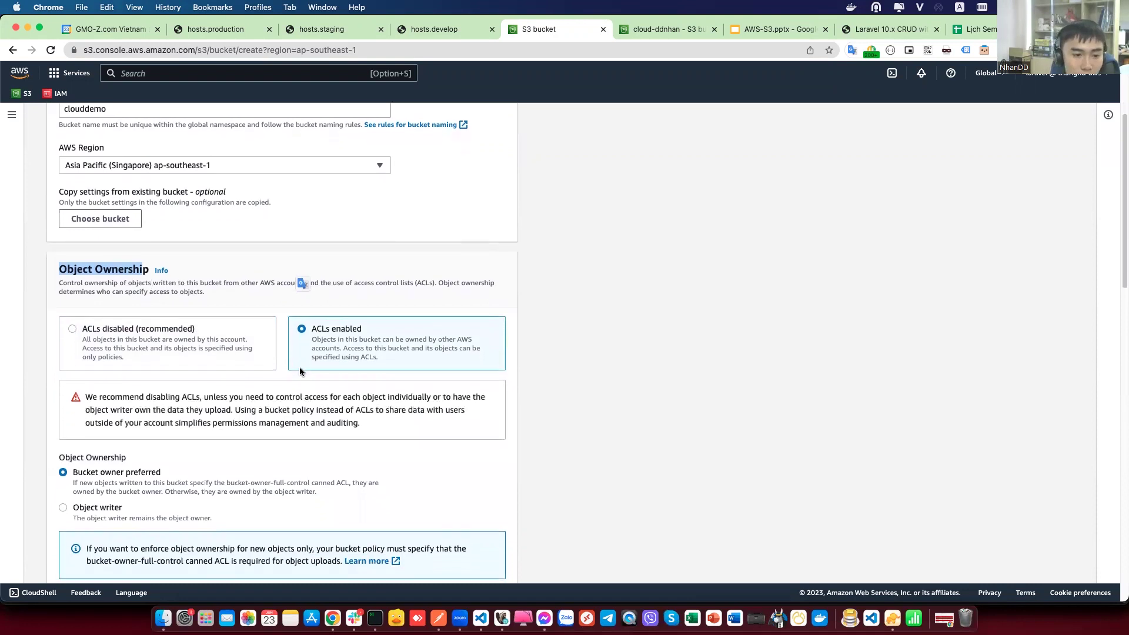
scroll(300, 371, "down", 1)
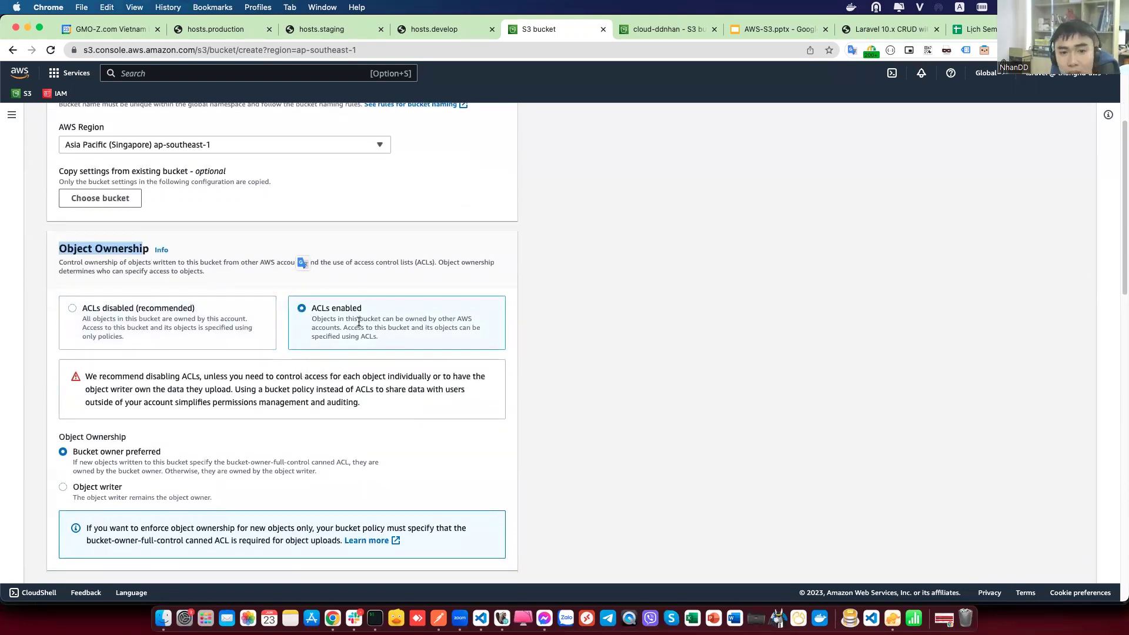
left_click(72, 308)
Step: Try to create the bucket under the name clouddemo with the default encryption settings
scroll(265, 296, "down", 15)
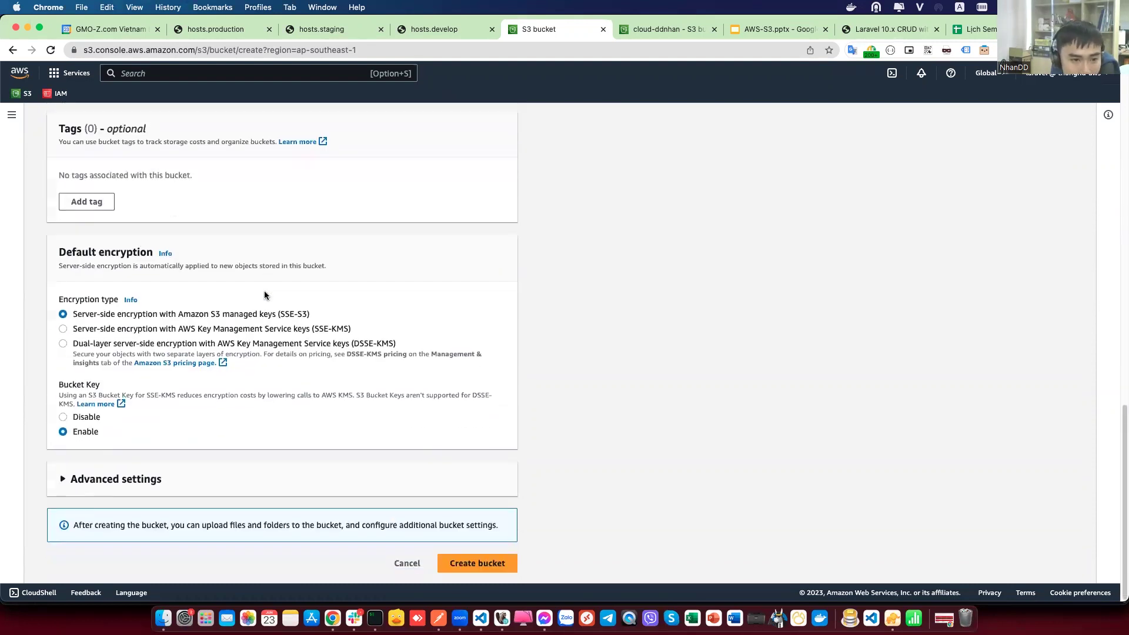
left_click(481, 562)
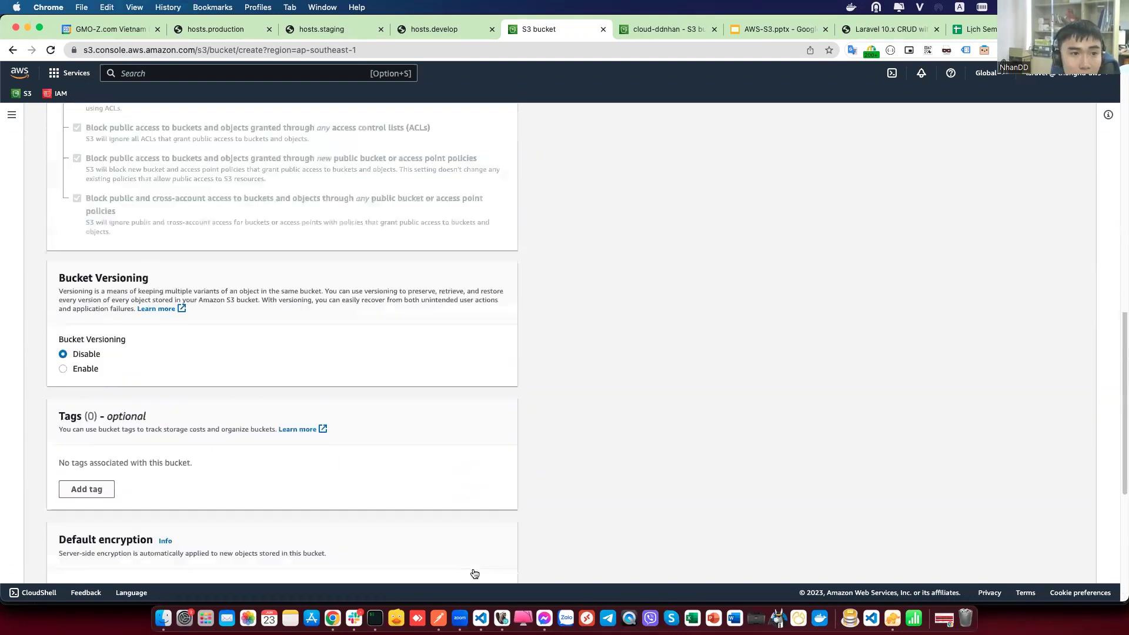
Step: Append the creator's short name to the bucket name clouddemo and create the bucket
left_click(115, 266)
type("nhandd")
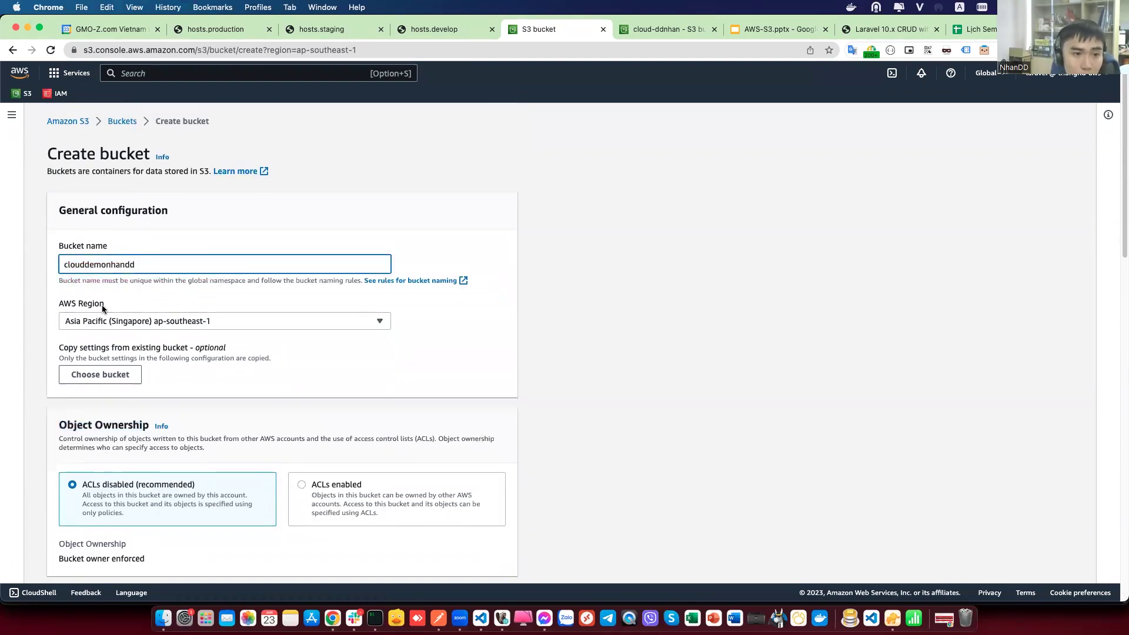
scroll(363, 329, "down", 15)
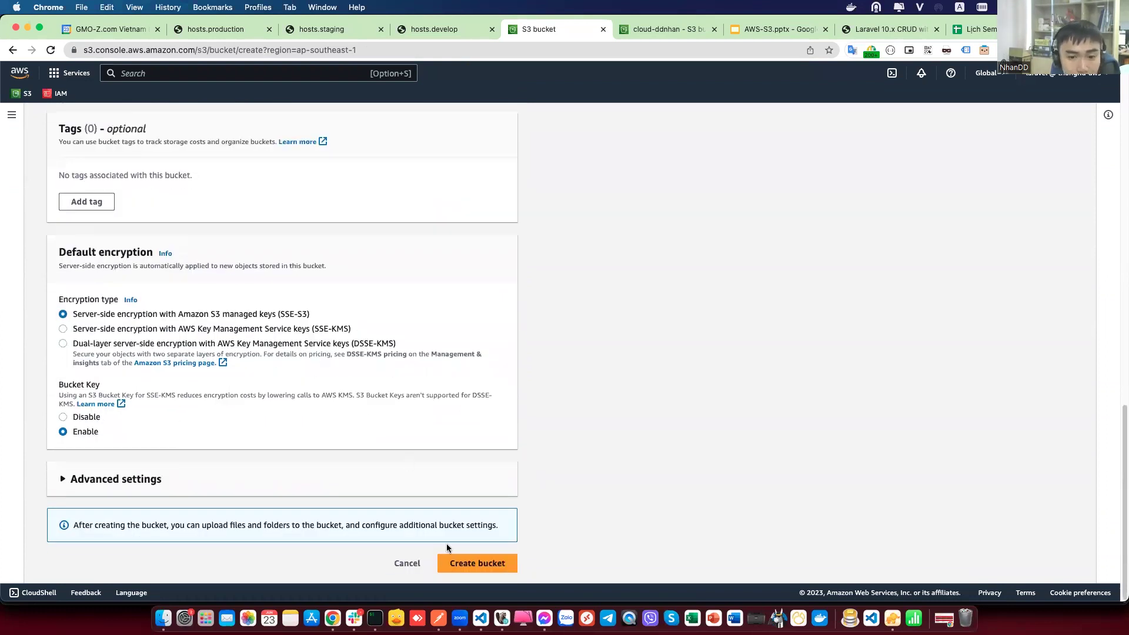
left_click(453, 559)
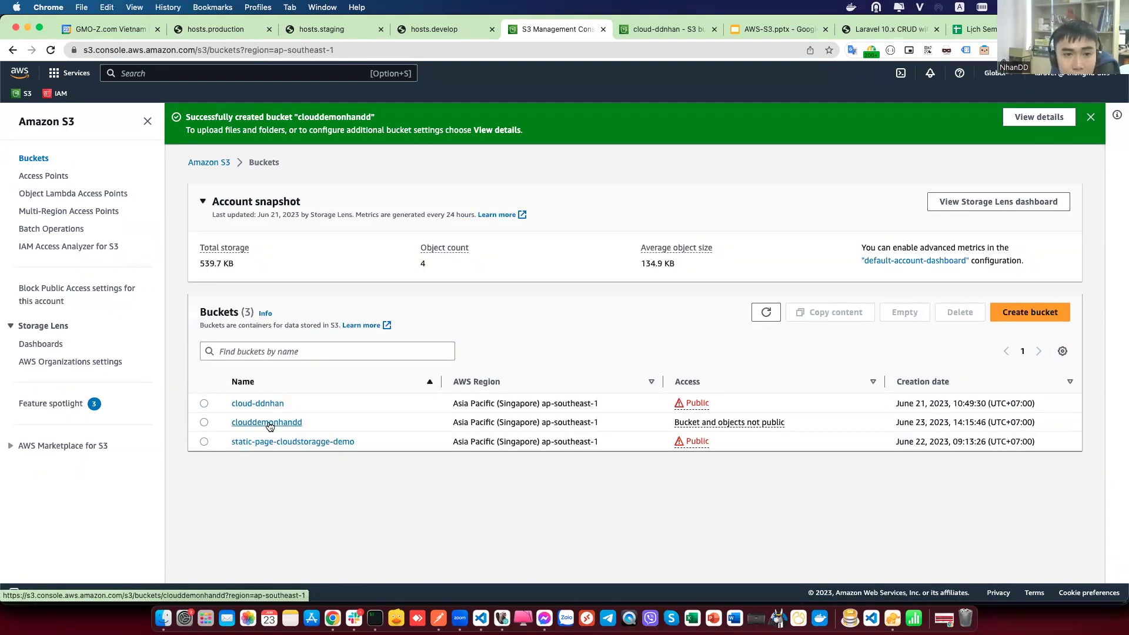
Step: Open the newly created bucket's properties and examine the Bucket Versioning section
left_click(268, 422)
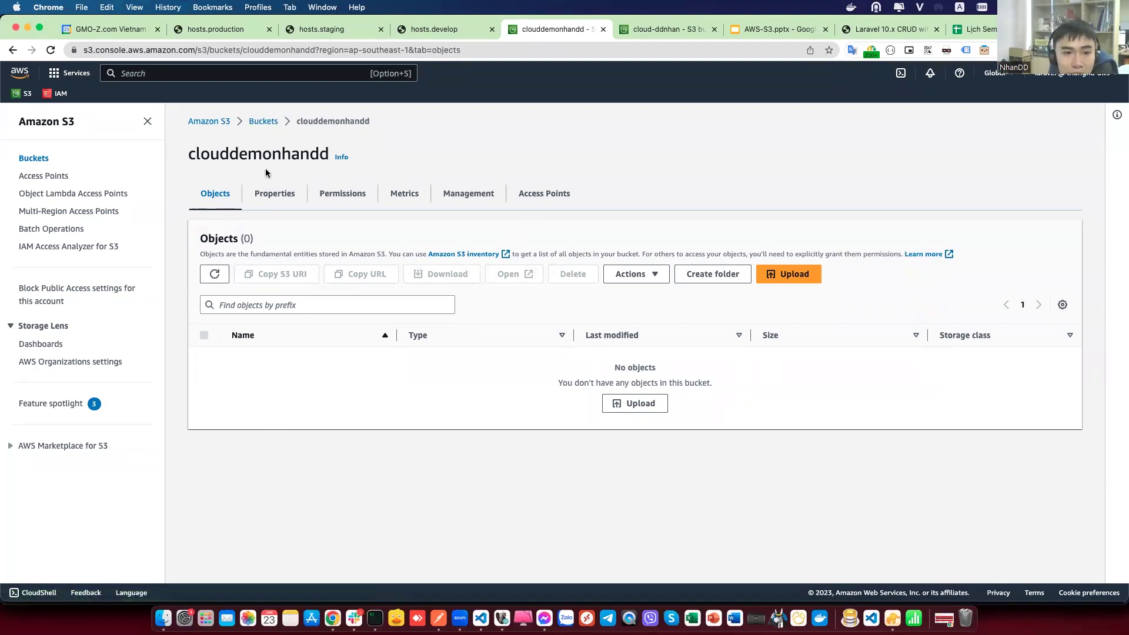
left_click(264, 193)
scroll(293, 294, "down", 5)
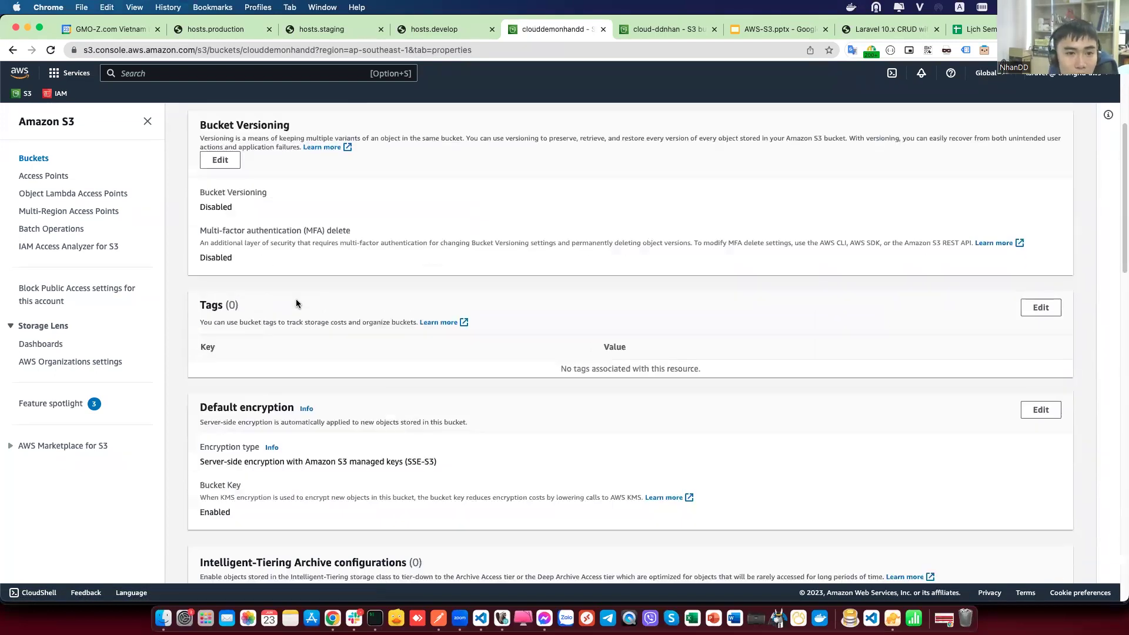
scroll(295, 306, "up", 1)
scroll(197, 170, "up", 1)
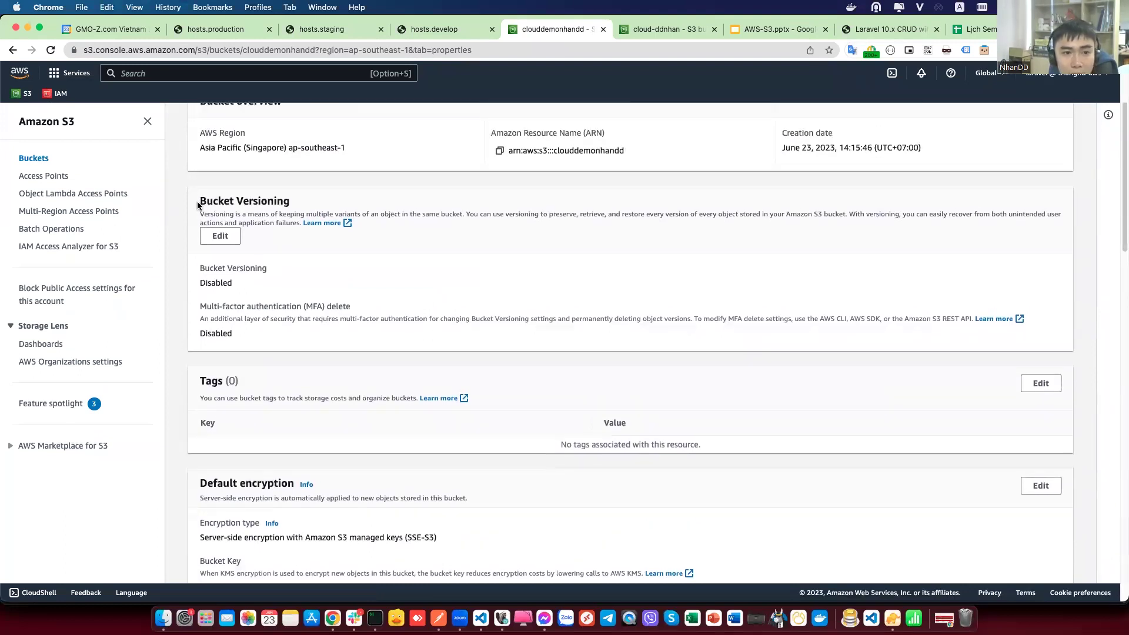
left_click_drag(199, 200, 296, 204)
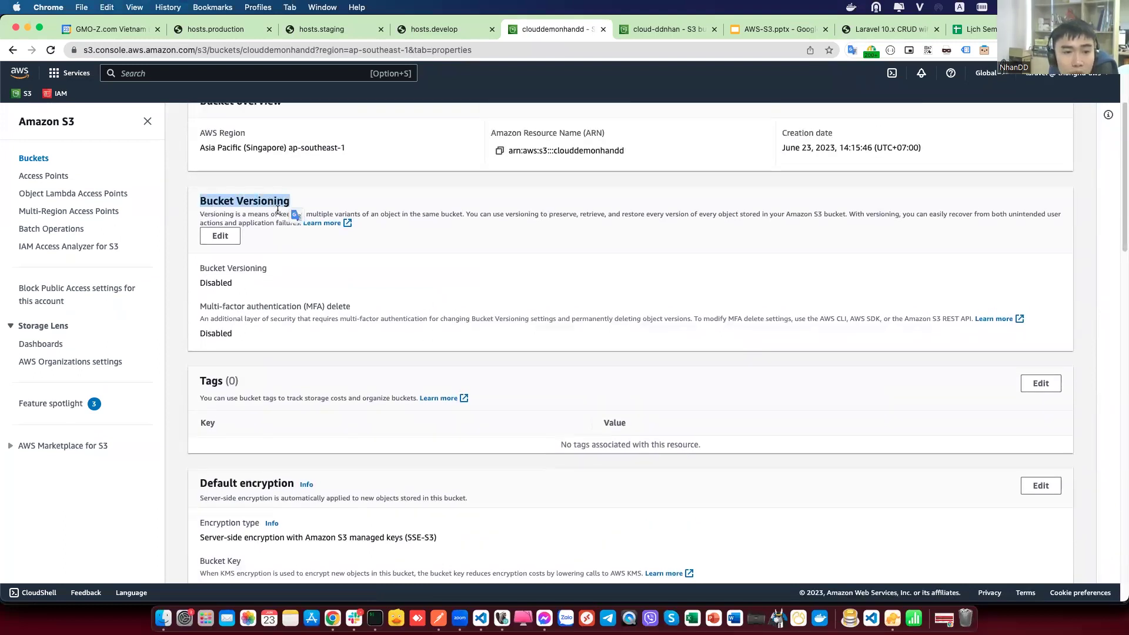
left_click(274, 283)
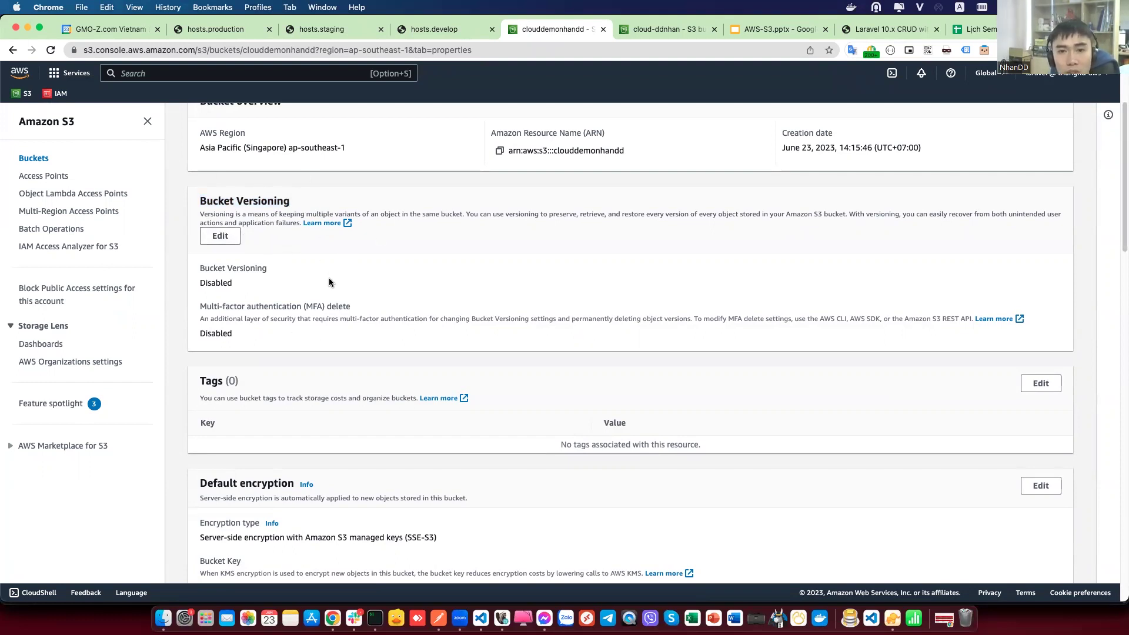
scroll(330, 281, "up", 2)
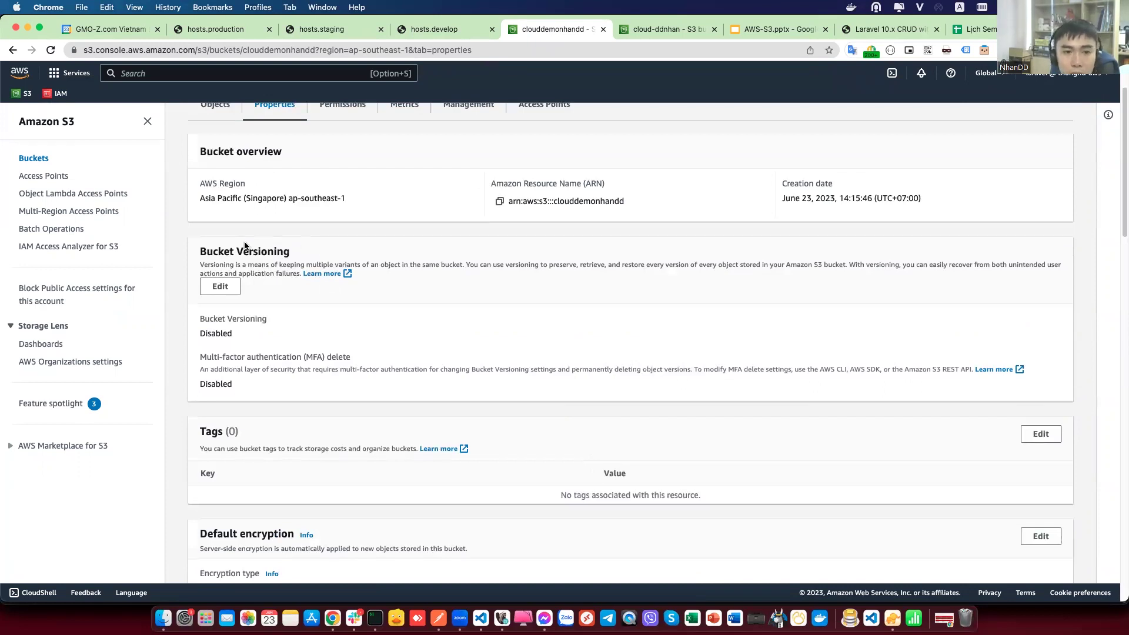
left_click_drag(198, 252, 293, 252)
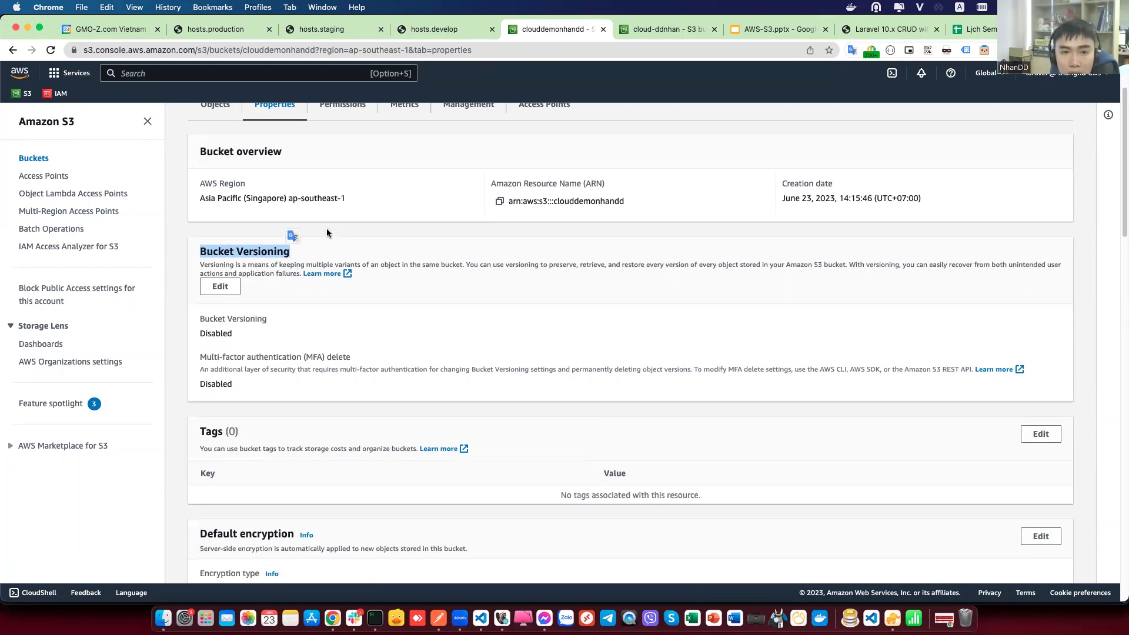
left_click(258, 250)
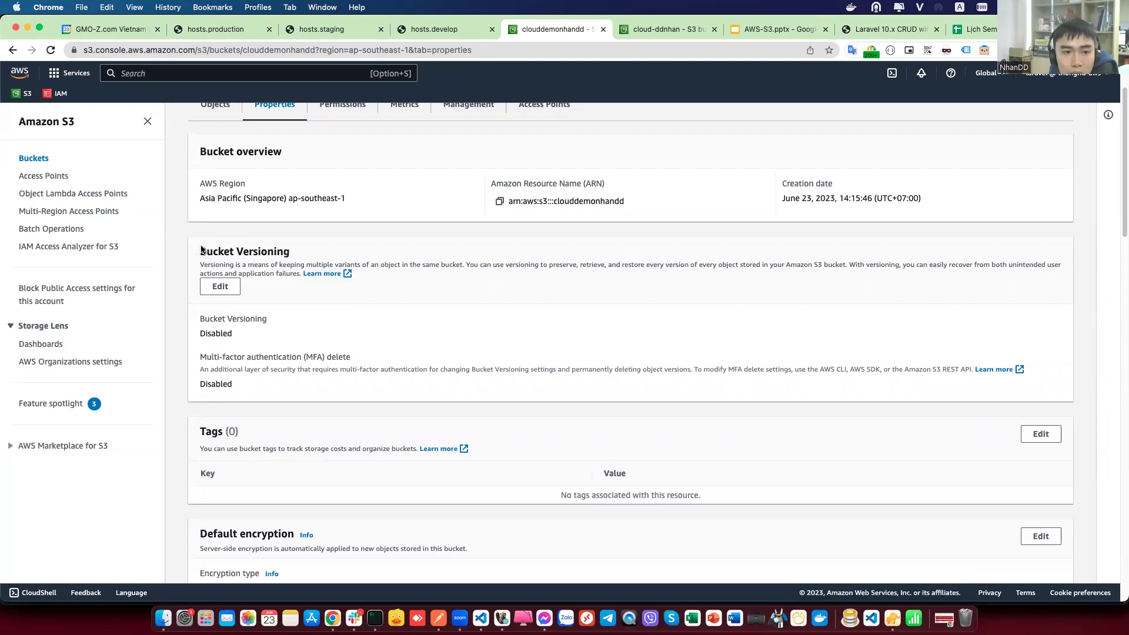
left_click_drag(199, 250, 295, 252)
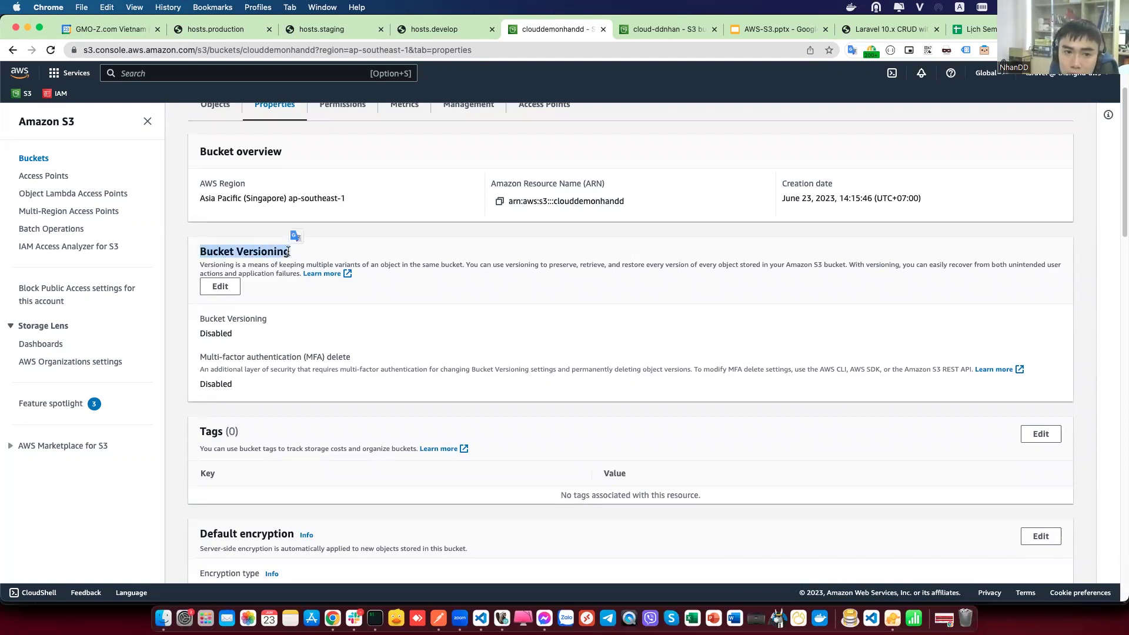
left_click(288, 252)
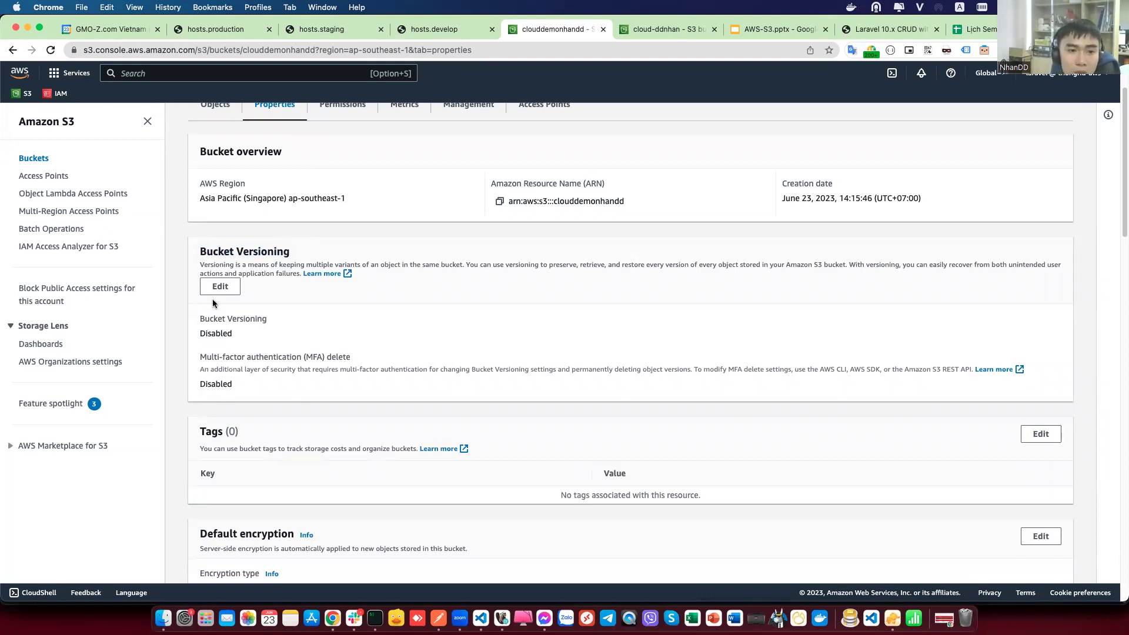
Step: Review the bucket's default encryption, archive, logging and remaining properties down to static website hosting
scroll(229, 315, "down", 5)
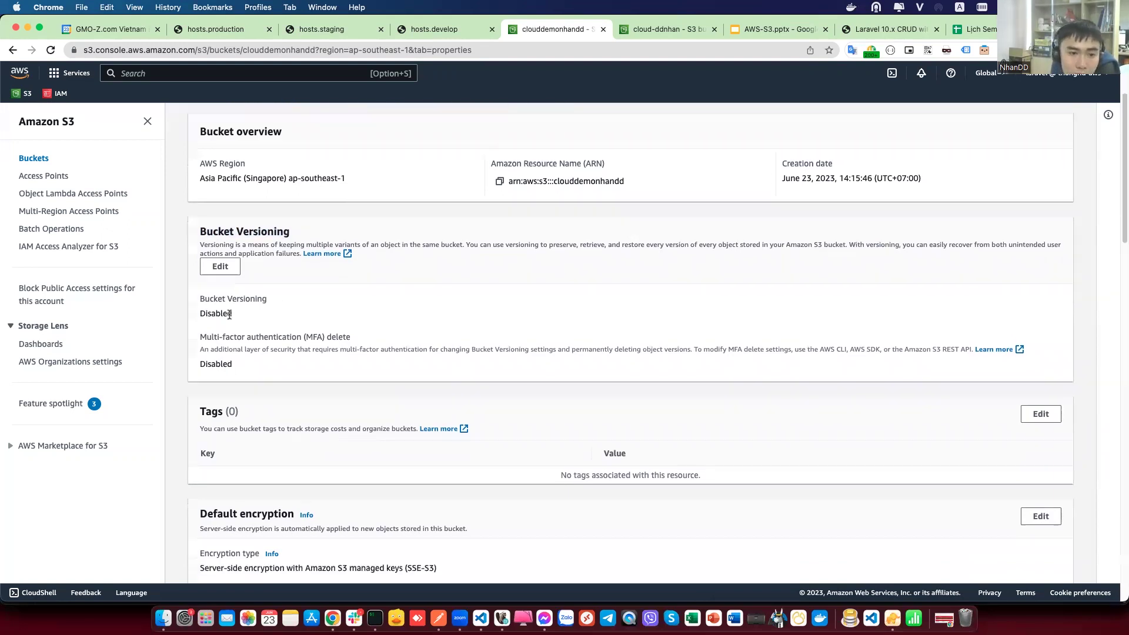
scroll(229, 315, "down", 3)
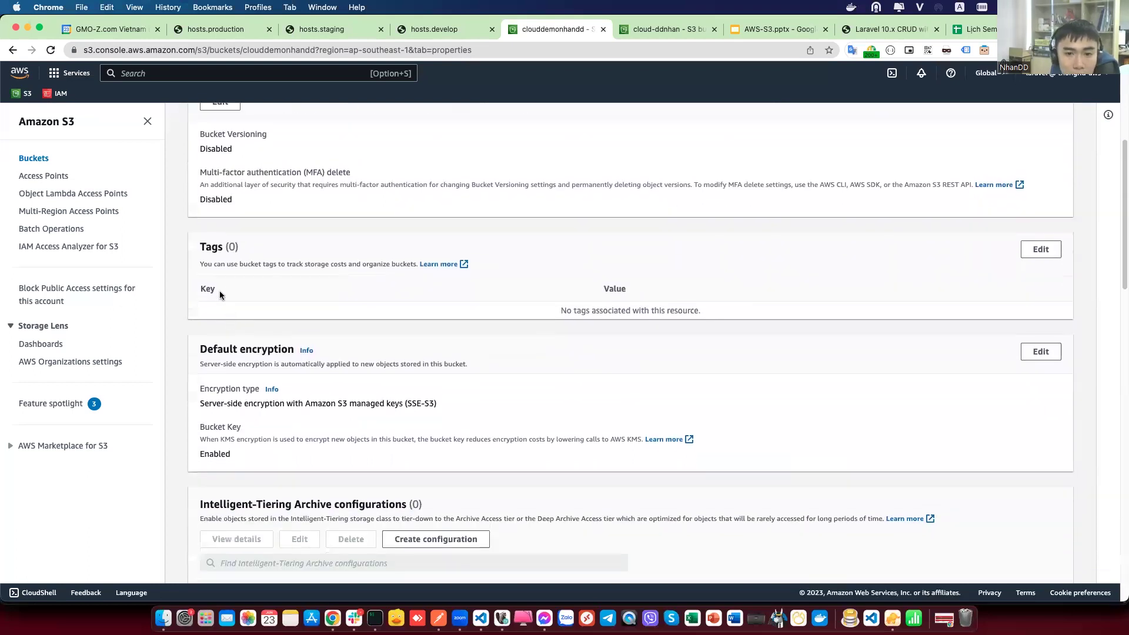
left_click_drag(199, 350, 299, 348)
scroll(294, 348, "down", 2)
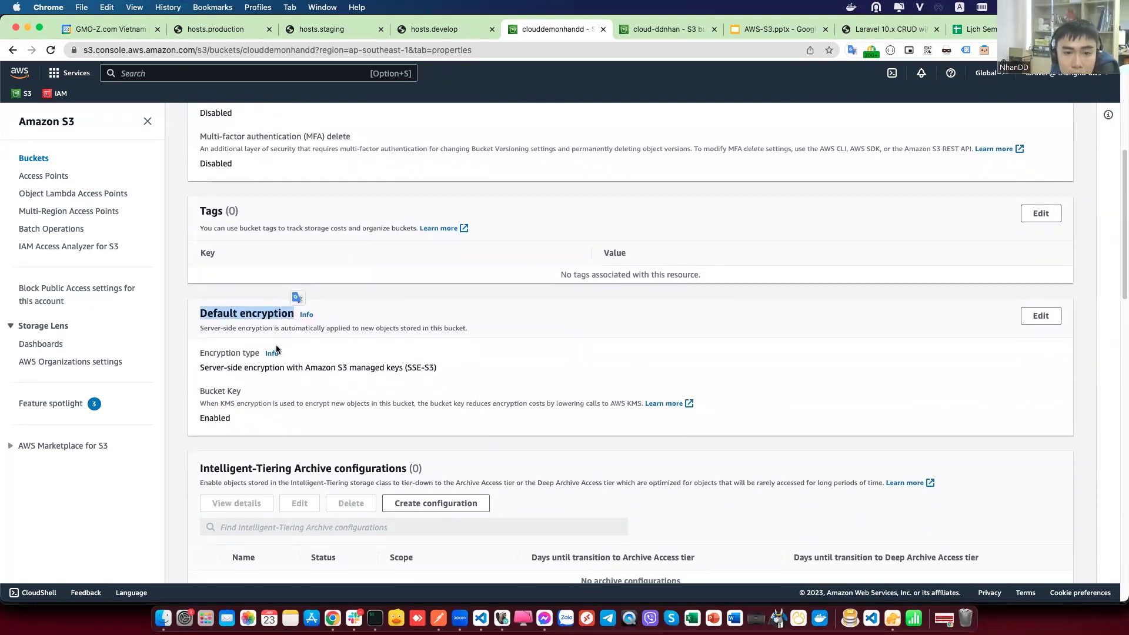
scroll(327, 361, "down", 5)
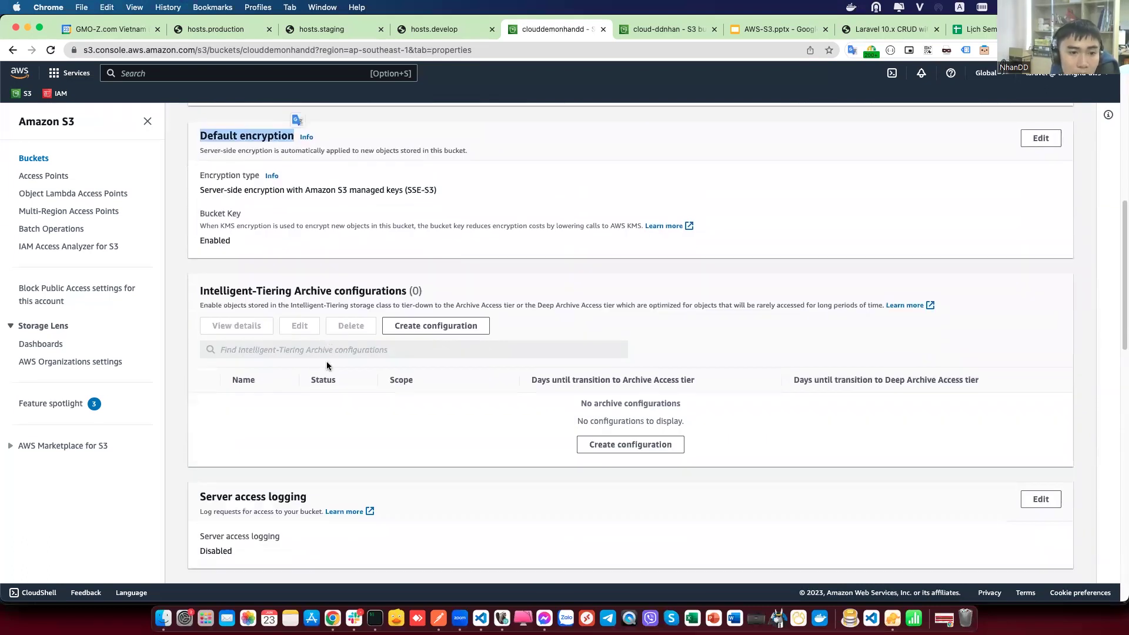
scroll(327, 365, "down", 3)
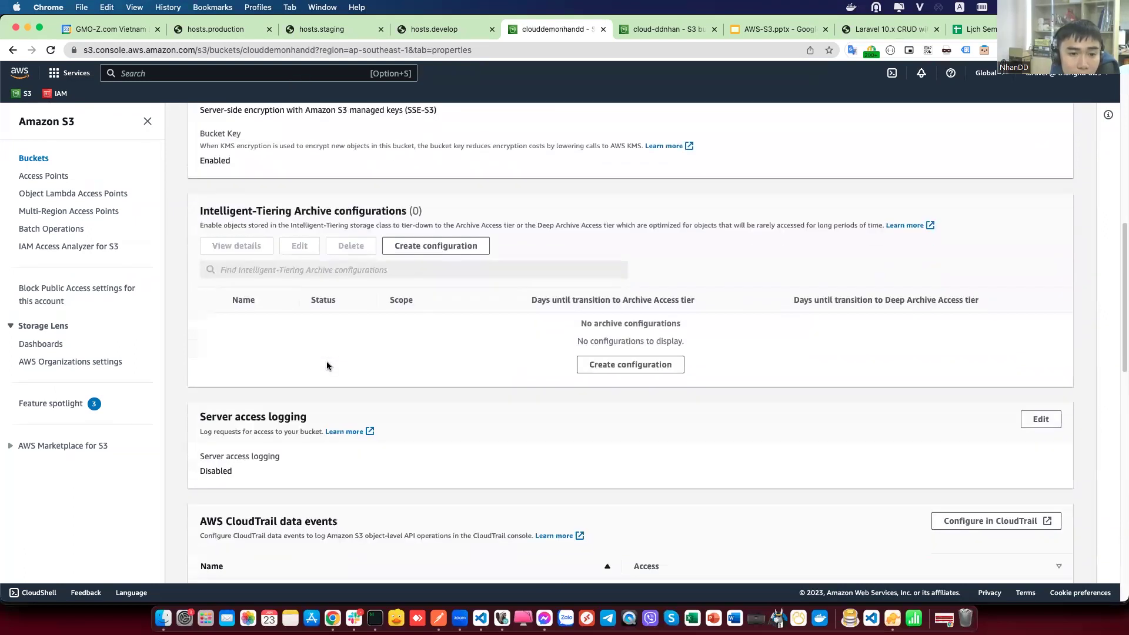
scroll(327, 365, "down", 20)
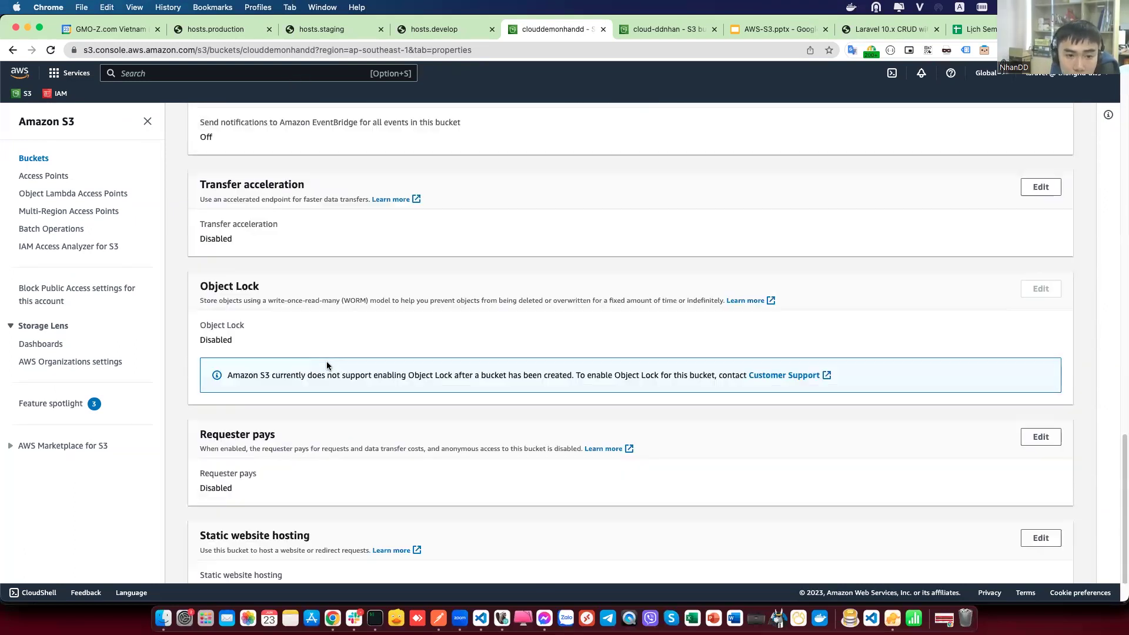
Step: Open the bucket's permissions and try turning off Block all public access, leaving the settings unsaved
scroll(327, 364, "up", 20)
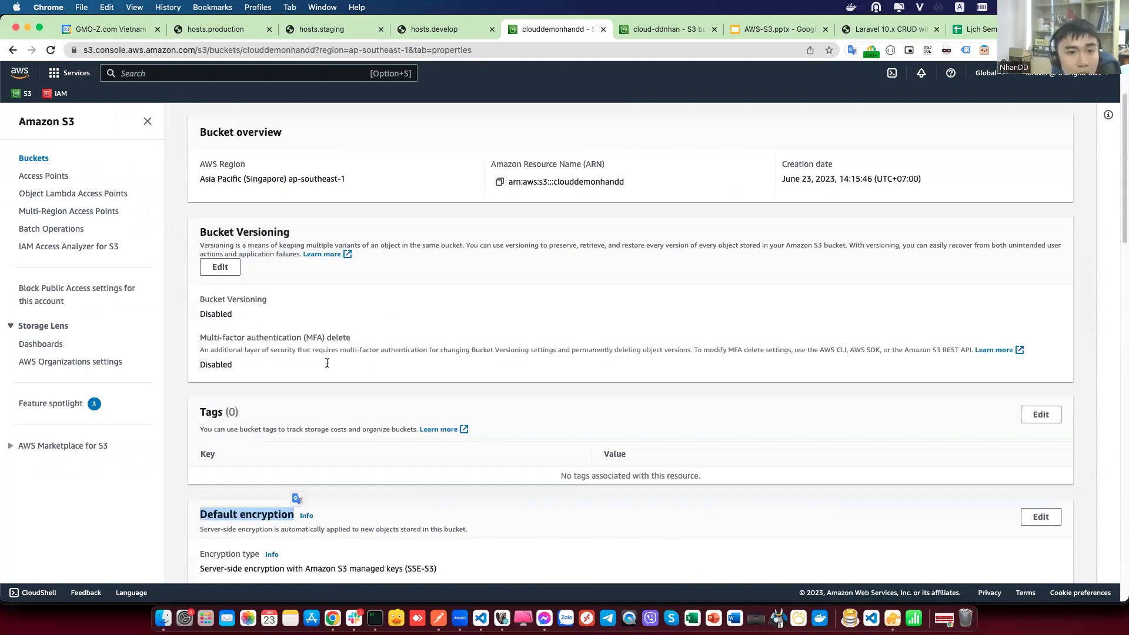
left_click(332, 199)
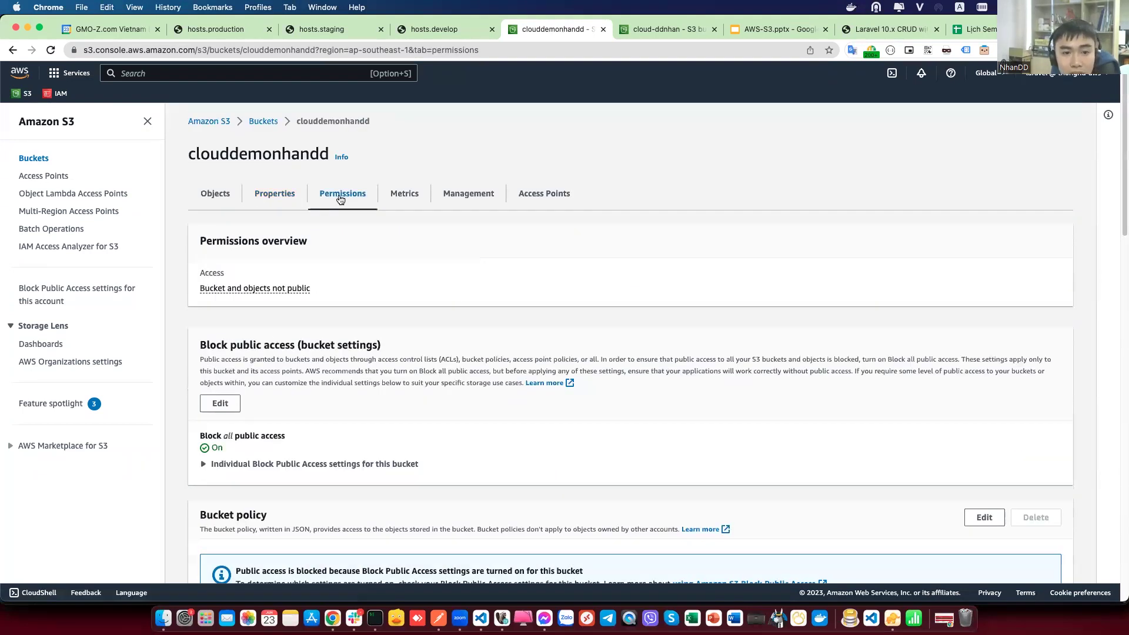
scroll(330, 197, "down", 4)
left_click_drag(200, 144, 289, 144)
left_click(220, 203)
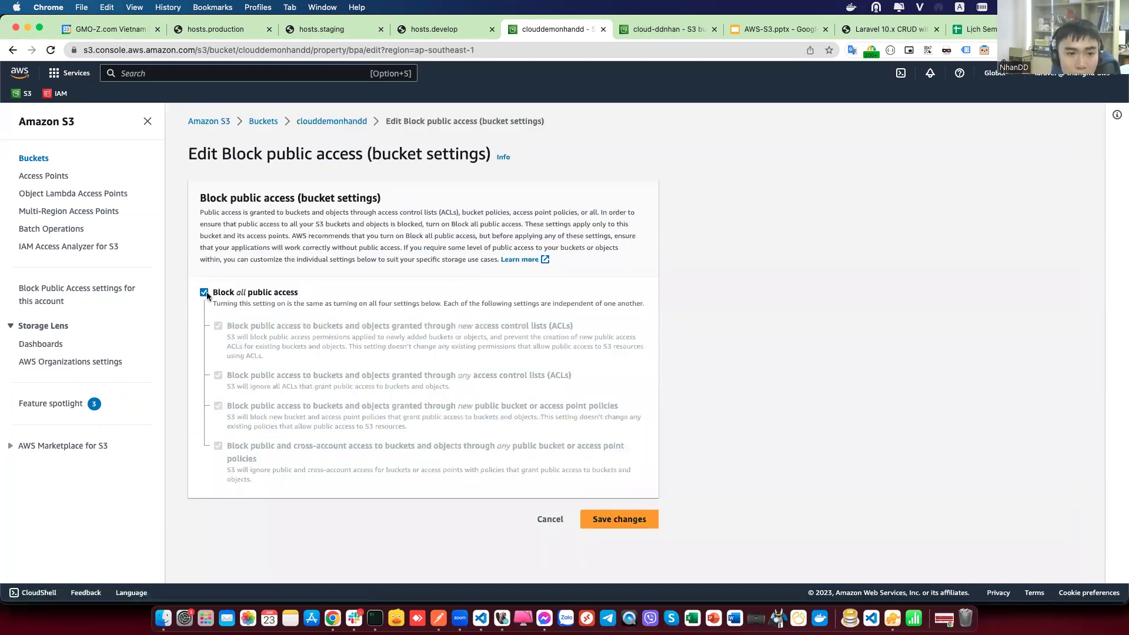
left_click(204, 293)
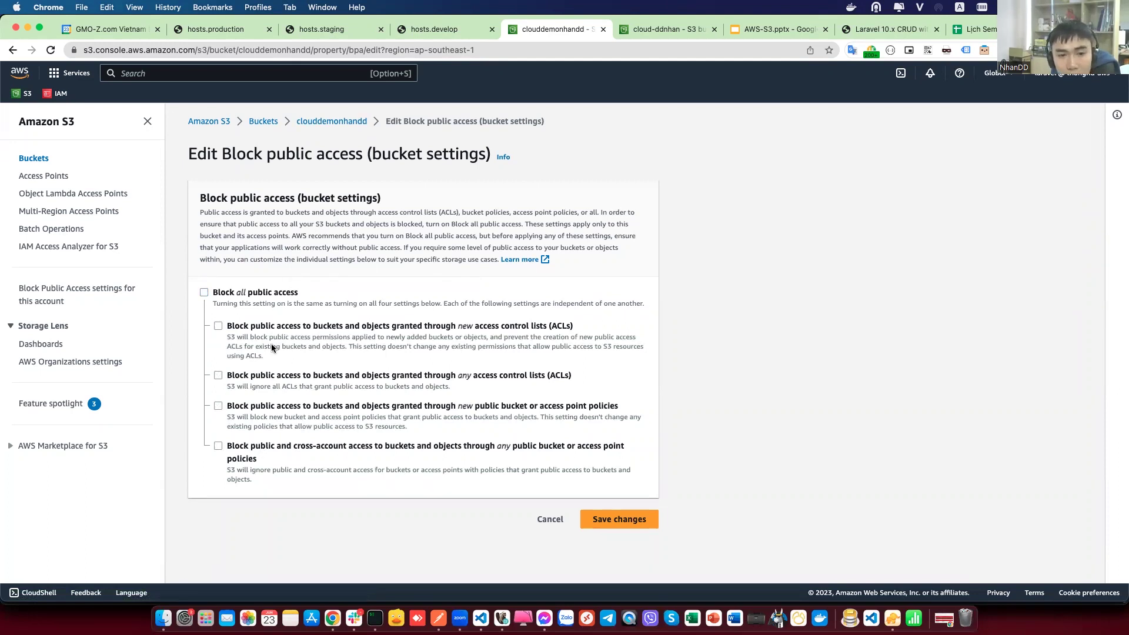
left_click(535, 520)
Step: Open the bucket policy for editing and add a new statement to it
scroll(319, 256, "down", 5)
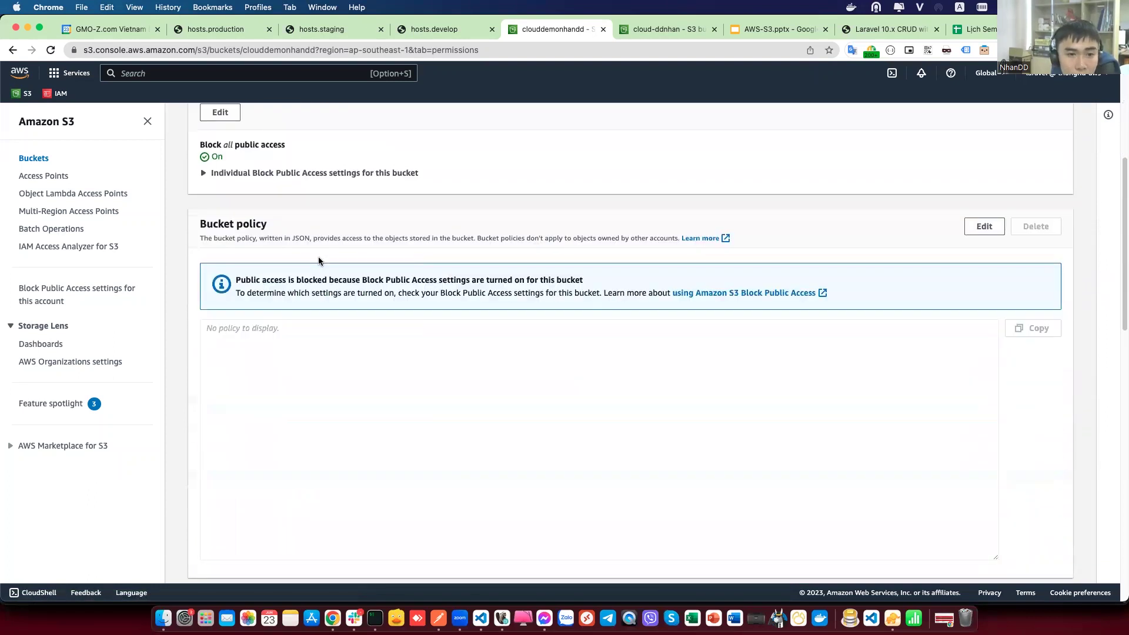
scroll(319, 259, "down", 1)
left_click_drag(201, 209, 267, 209)
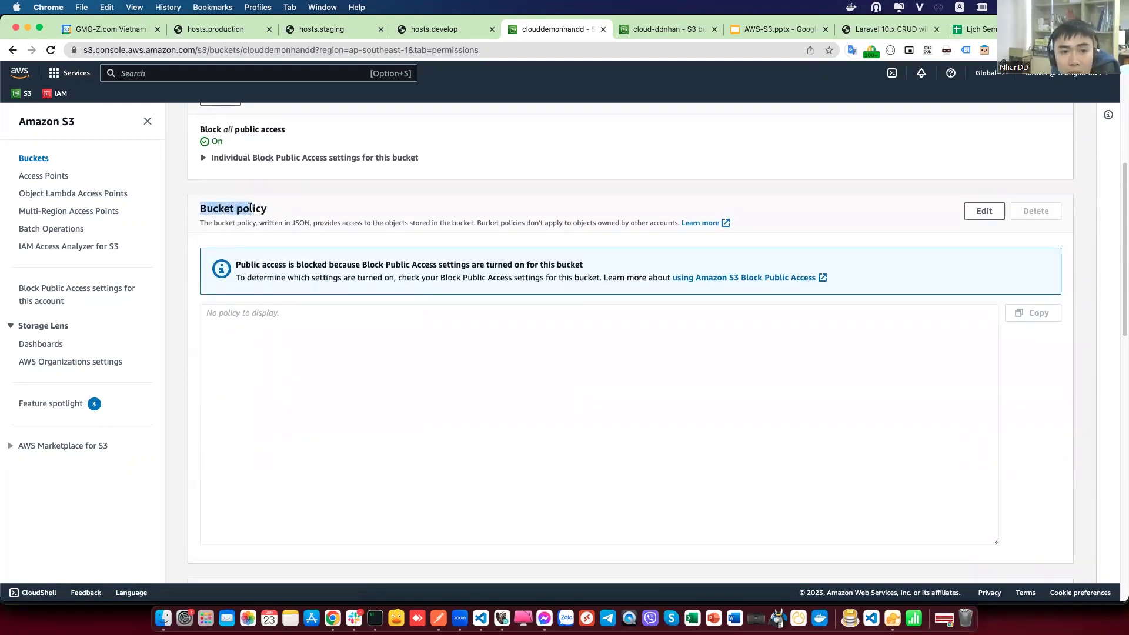
left_click(984, 212)
scroll(213, 376, "down", 5)
left_click(953, 281)
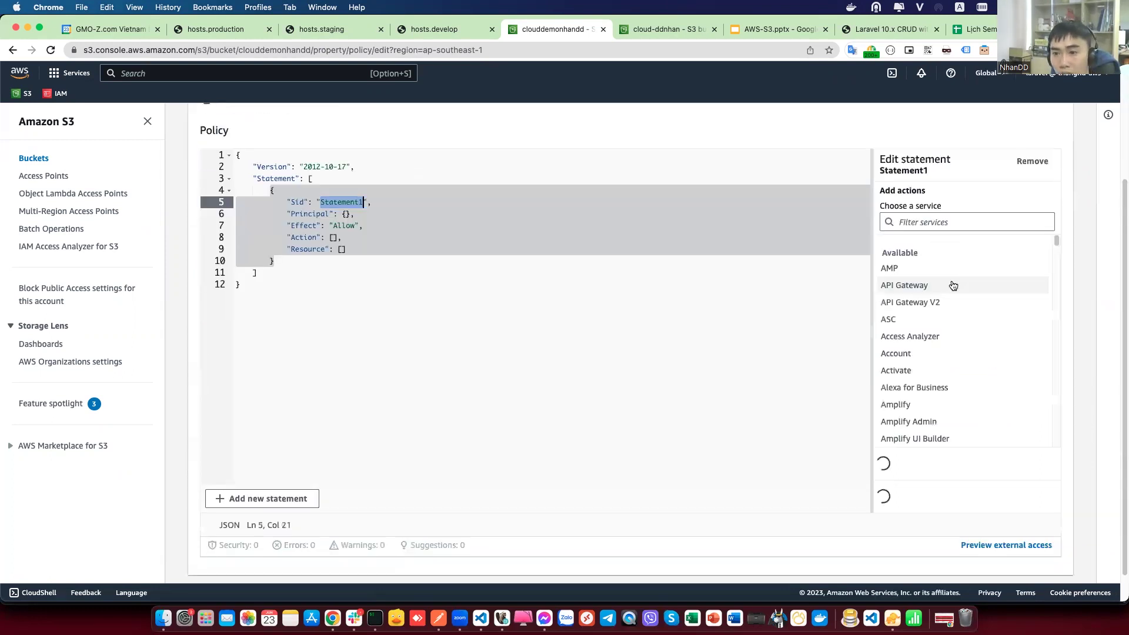
Step: Choose S3 as the service for the policy statement and try the All actions (s3:*) option on and off
left_click(947, 221)
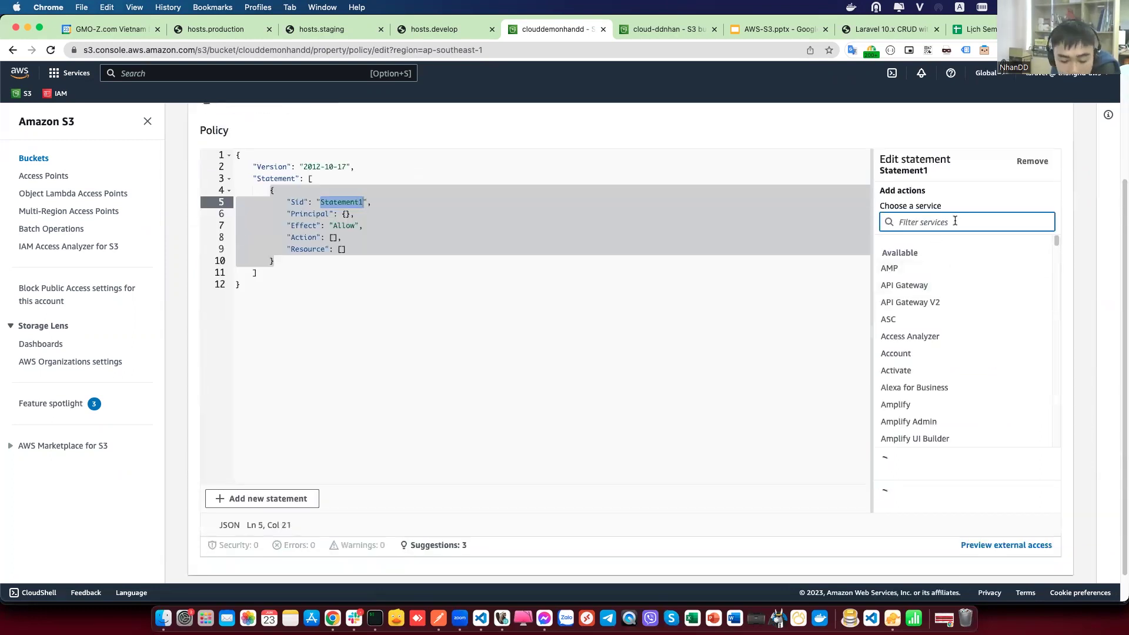
type("S3")
left_click(883, 270)
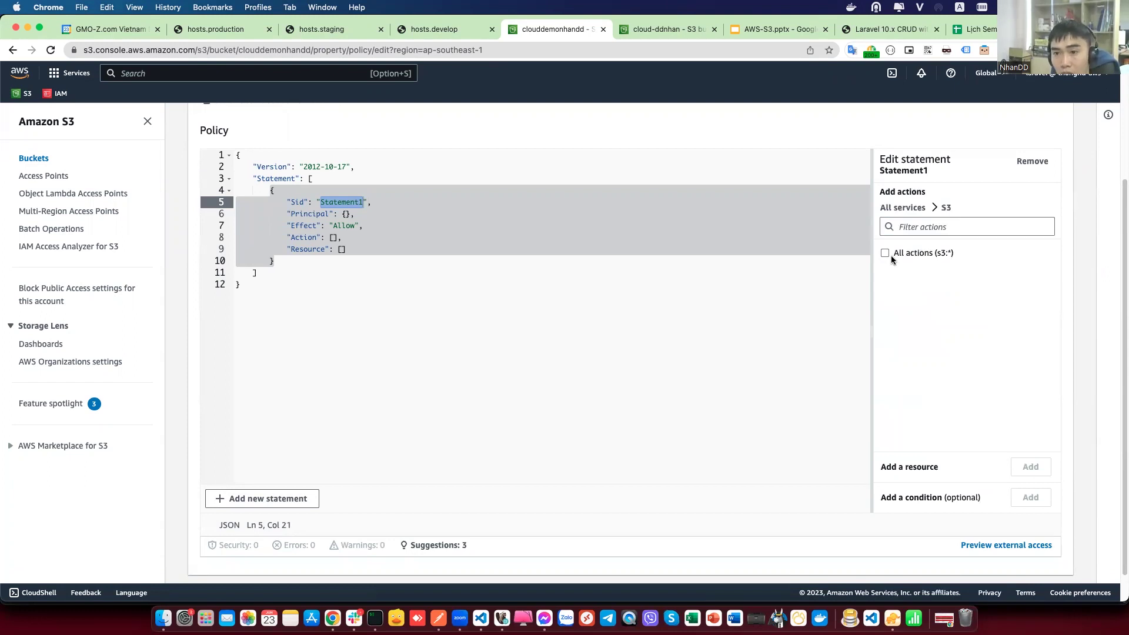
left_click(886, 254)
left_click(885, 254)
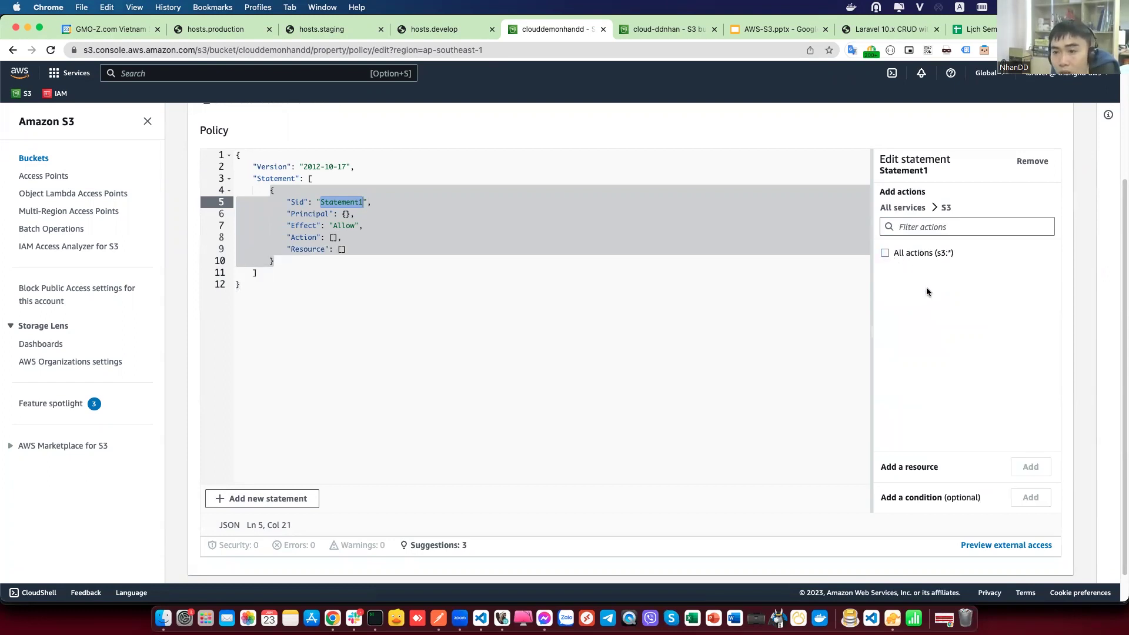
Step: Look through the S3 actions available for the policy statement, including the read and write access levels, and return to the bucket
scroll(929, 330, "down", 10)
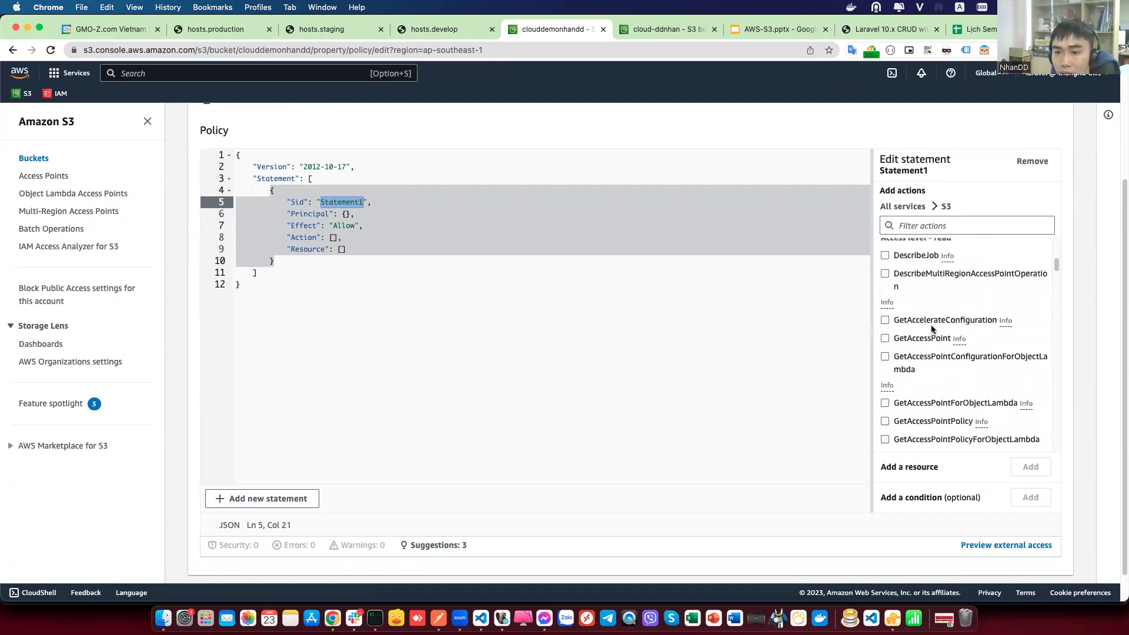
scroll(941, 309, "down", 8)
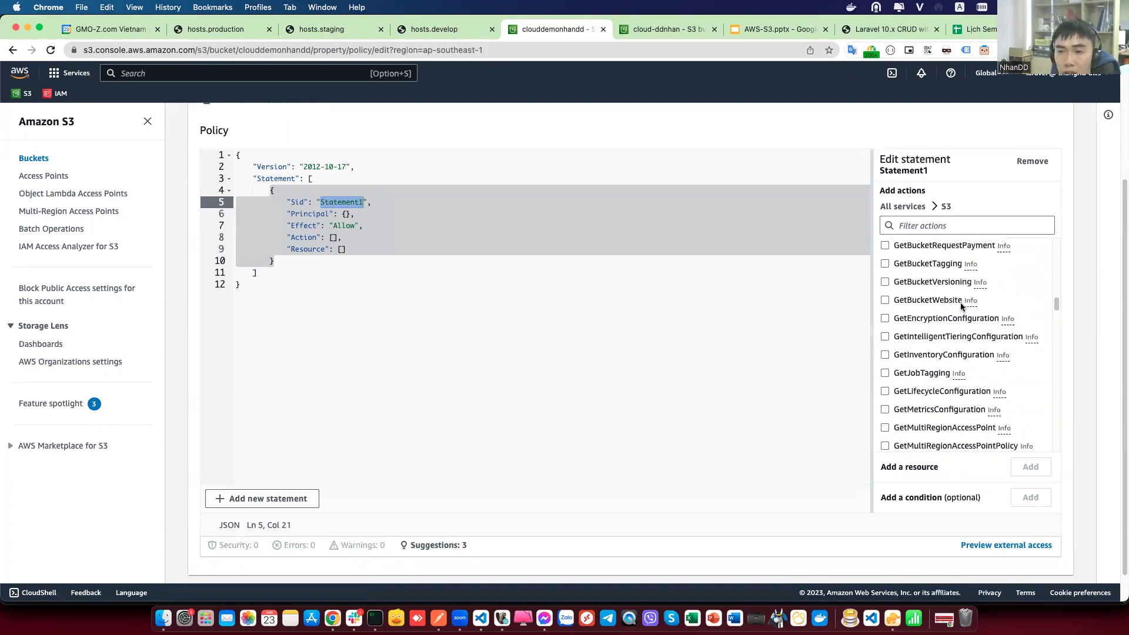
scroll(961, 306, "down", 6)
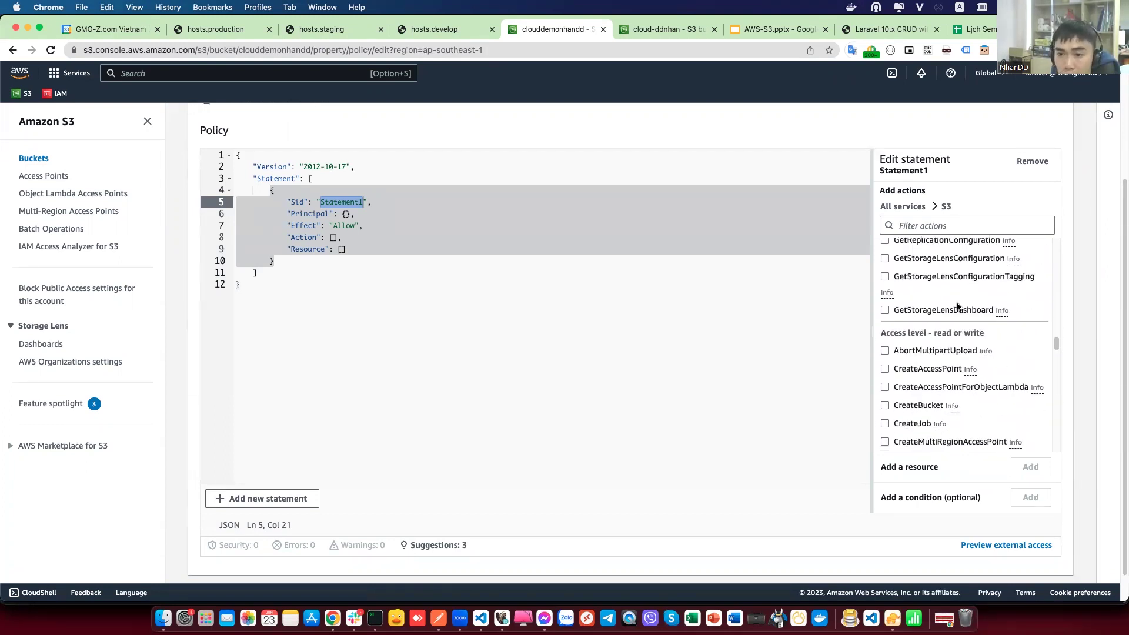
scroll(930, 298, "up", 5)
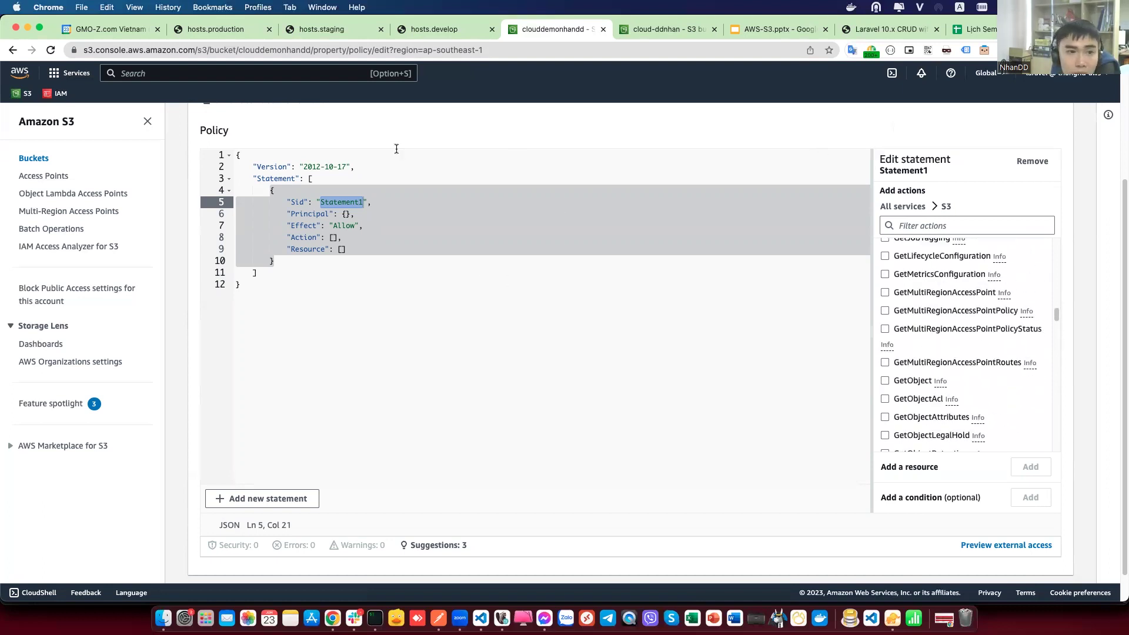
scroll(395, 149, "up", 3)
left_click(324, 122)
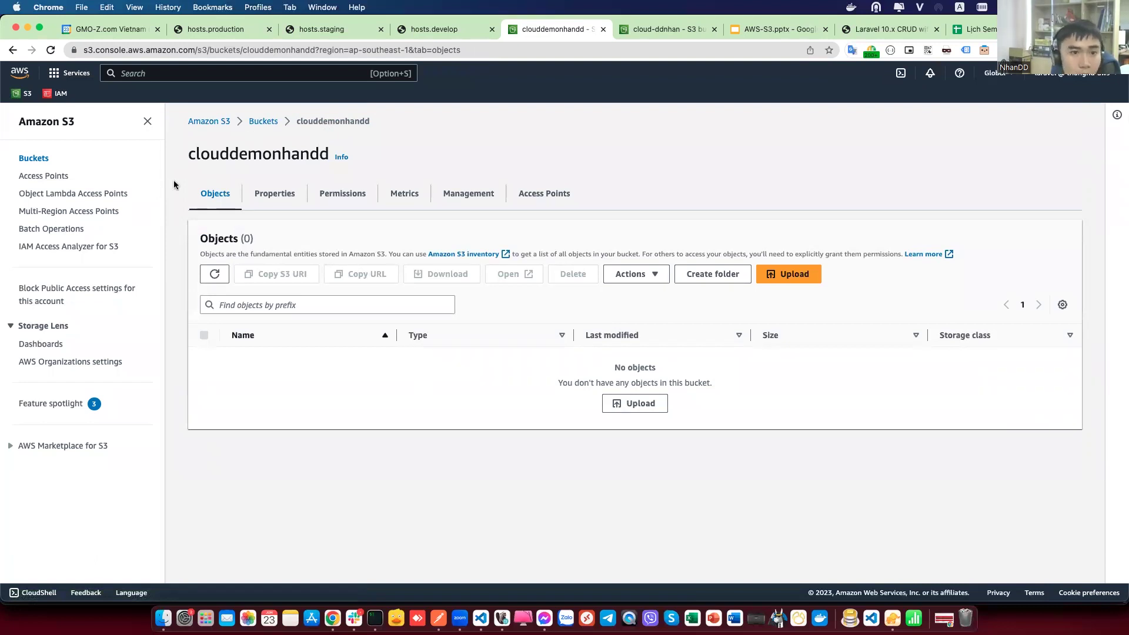
Step: Go to the IAM users list and examine the permissions policies of the user laravel
left_click(263, 121)
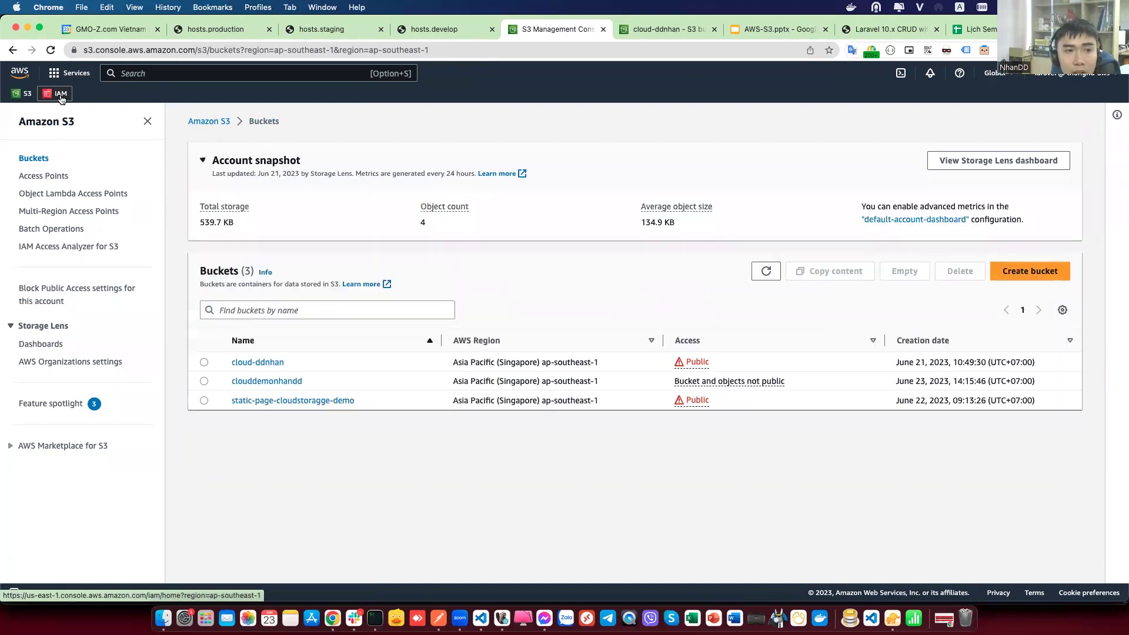
left_click(60, 94)
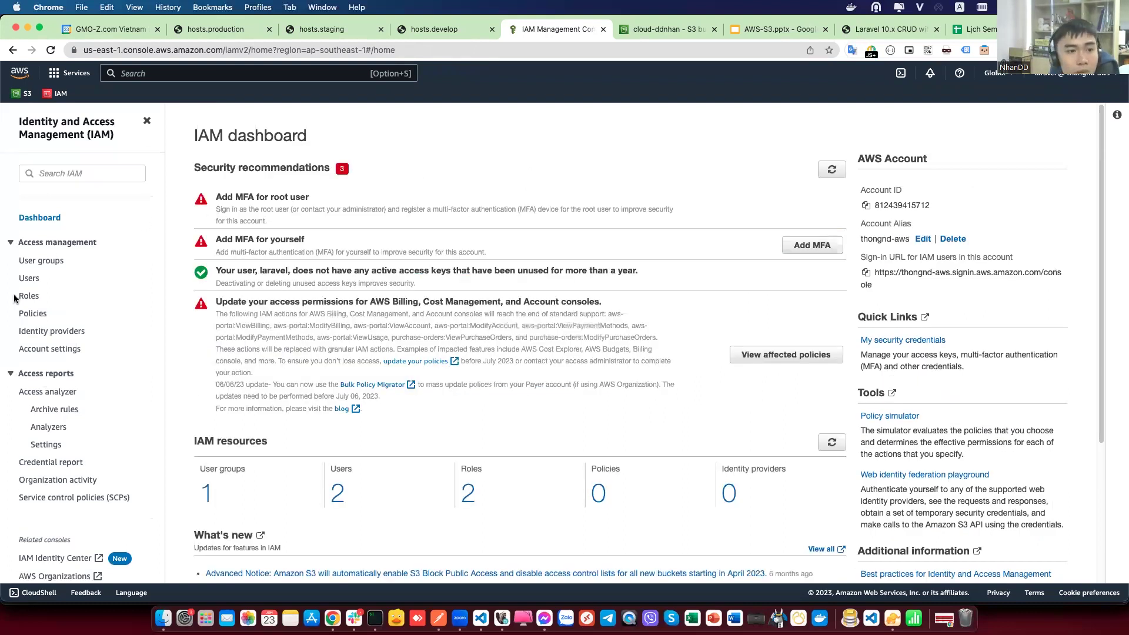
left_click(30, 279)
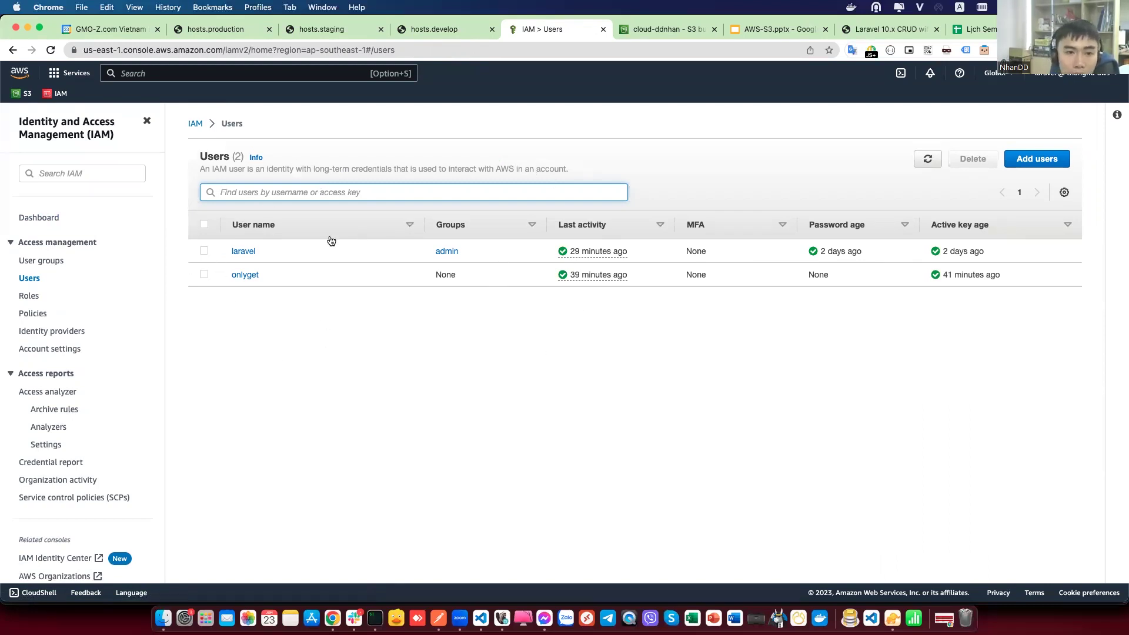
left_click(252, 252)
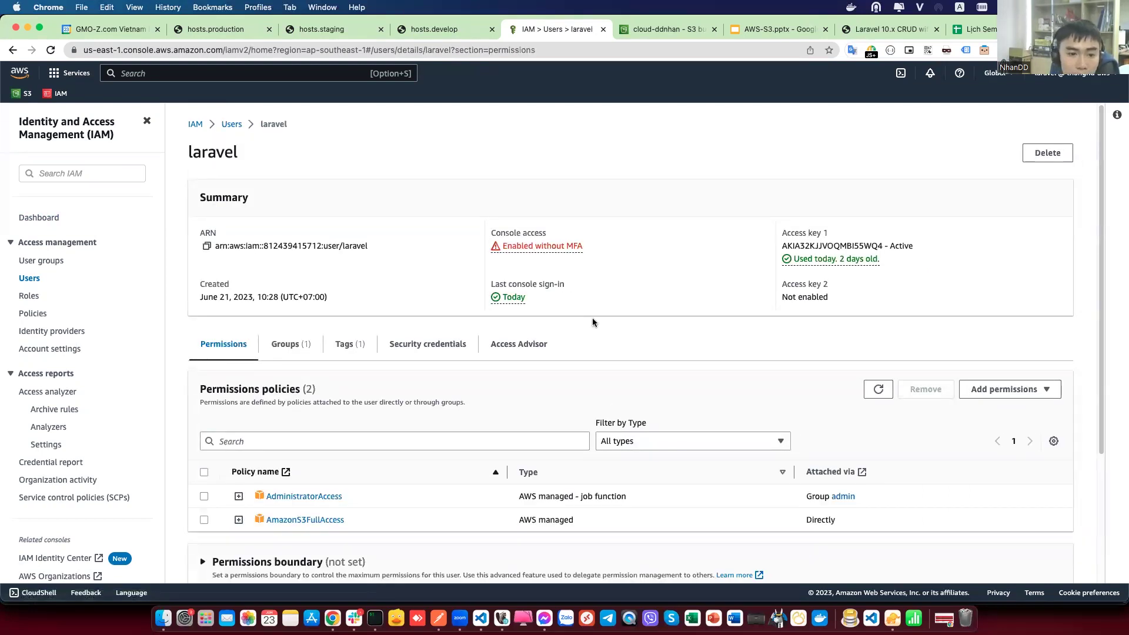
scroll(592, 322, "down", 3)
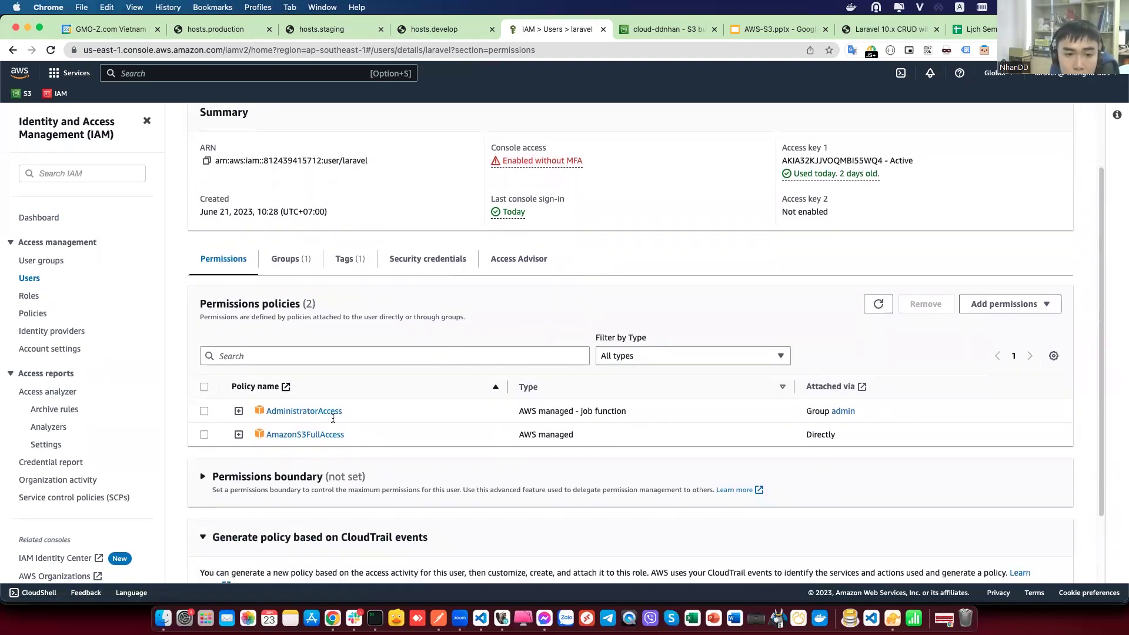
scroll(534, 283, "up", 3)
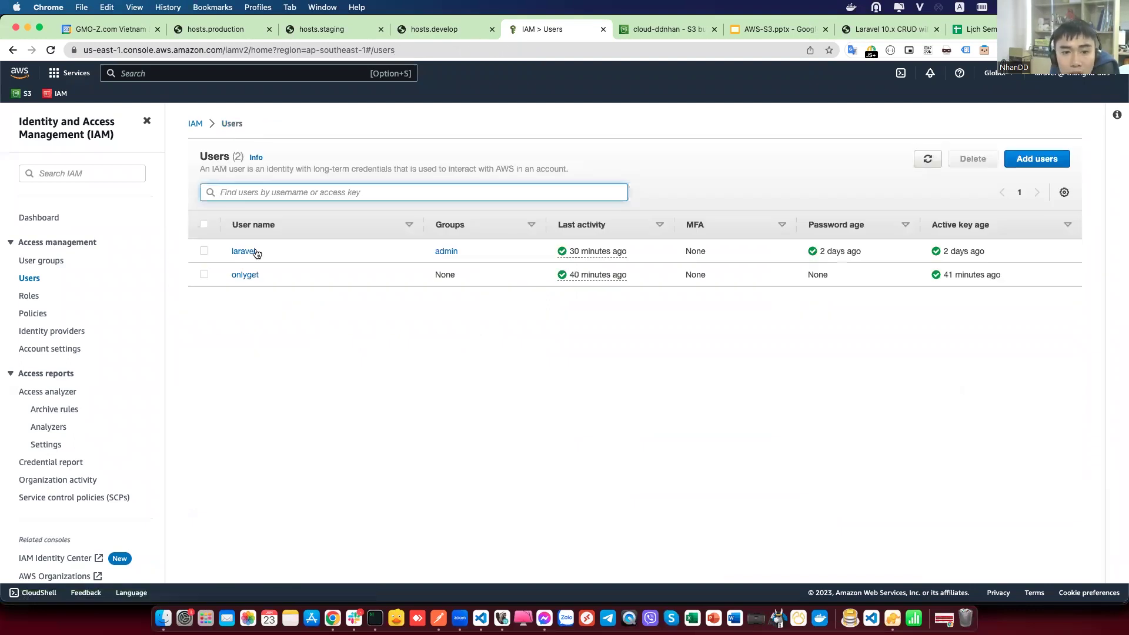
Step: Examine the permissions policies of the IAM user onlyget and return to the users list
left_click(246, 276)
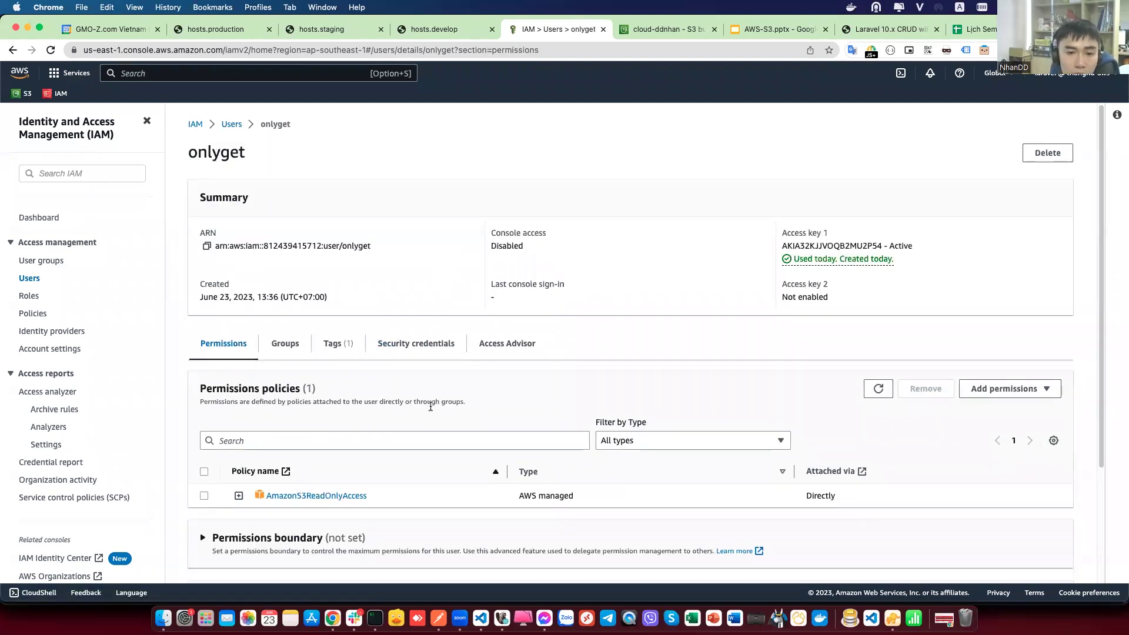
scroll(570, 310, "down", 5)
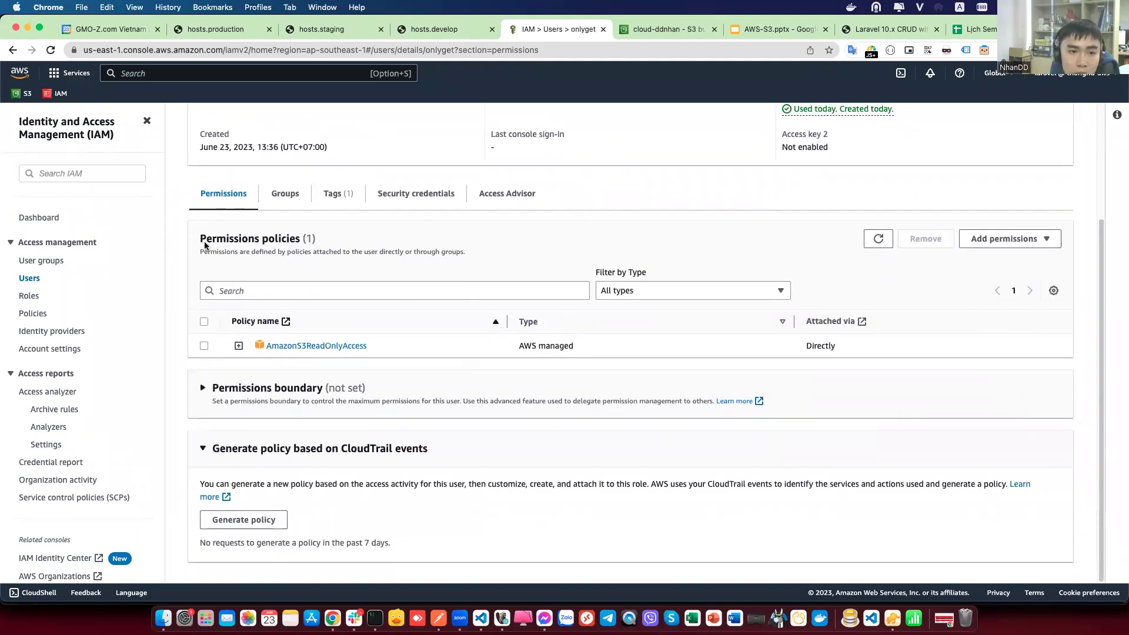
left_click_drag(194, 236, 296, 239)
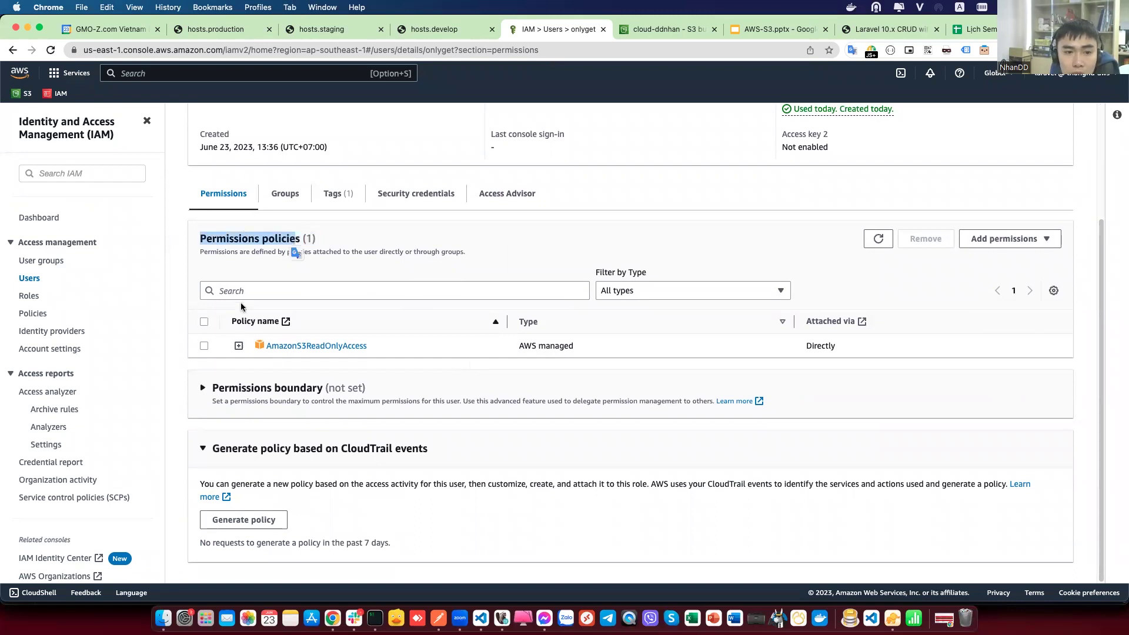
scroll(203, 347, "up", 5)
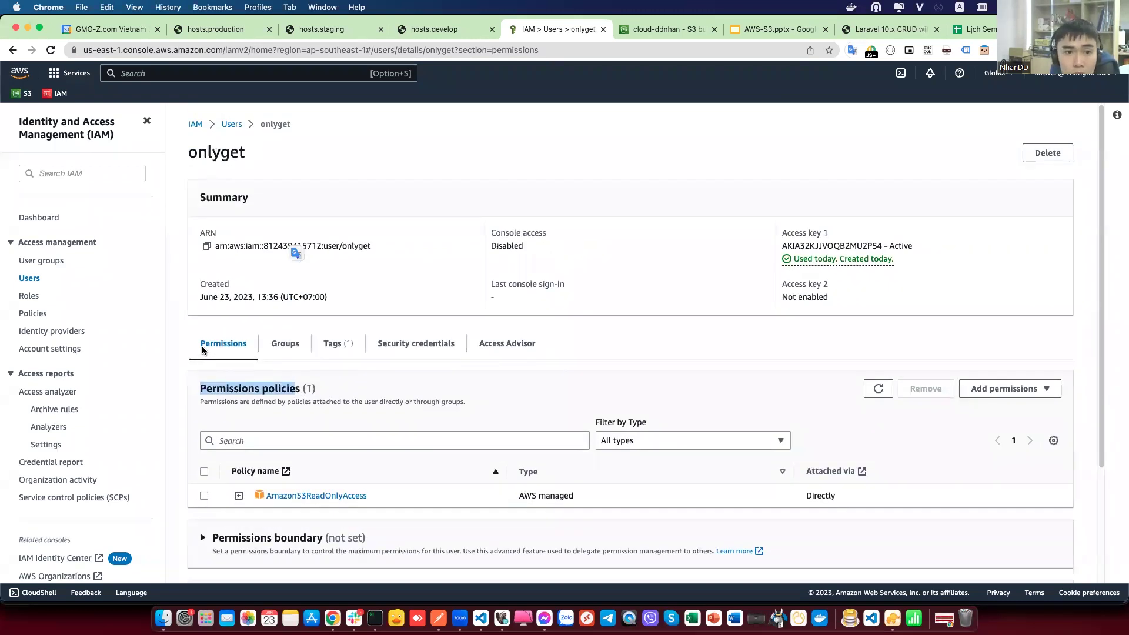
left_click(237, 126)
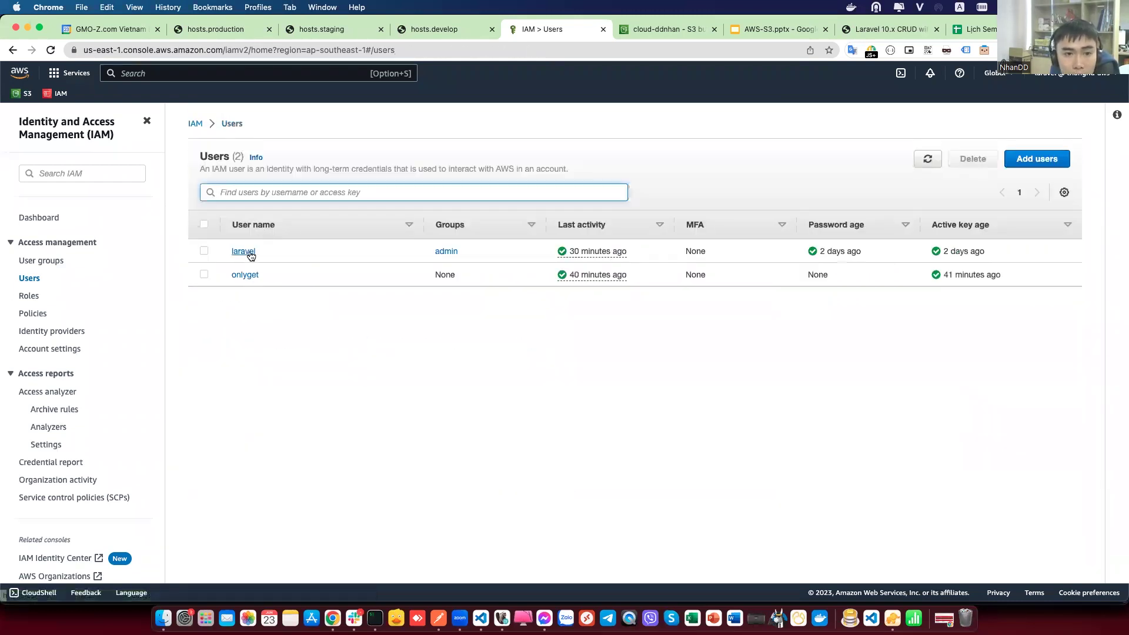
Step: Start adding permissions to the user laravel, trying Copy permissions and switching to Attach policies directly
left_click(247, 252)
scroll(282, 383, "down", 3)
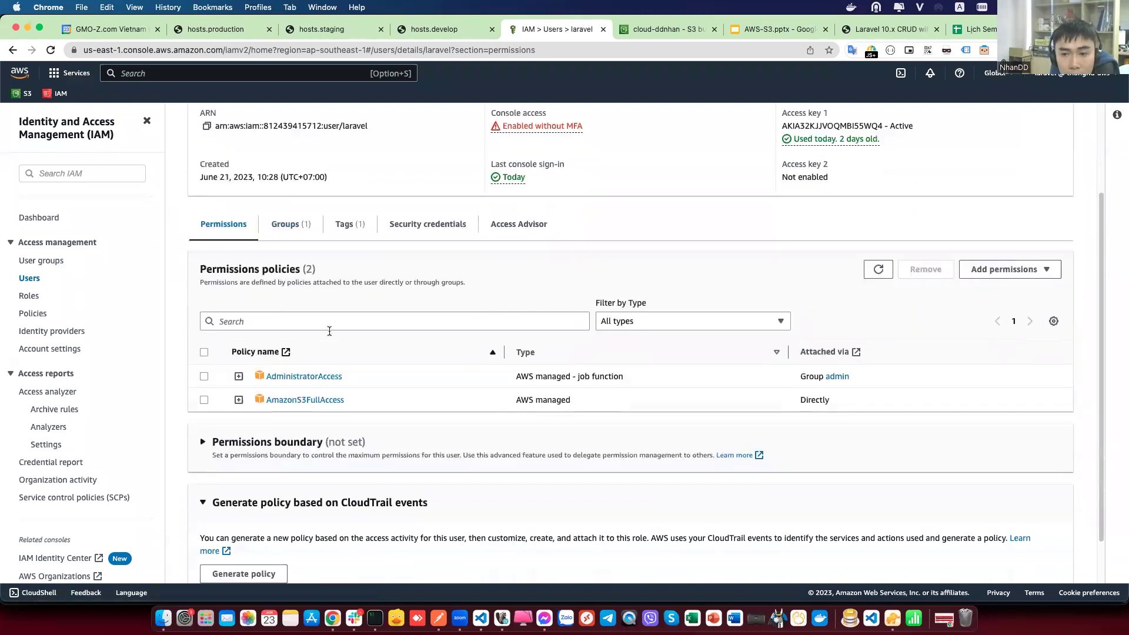
left_click(975, 272)
left_click(987, 289)
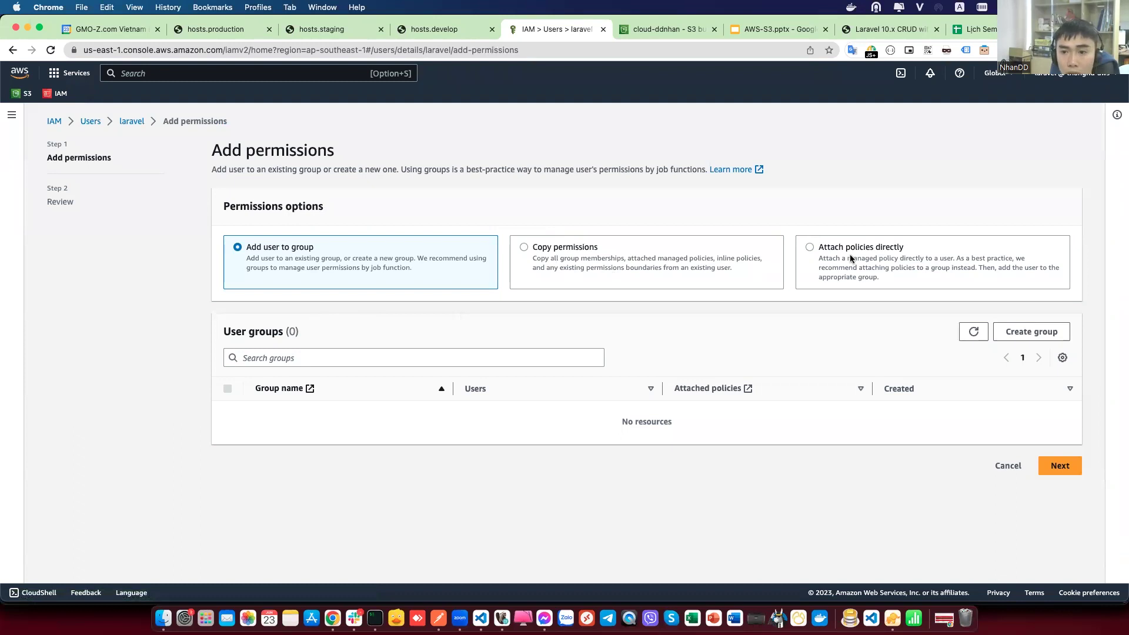
left_click(666, 260)
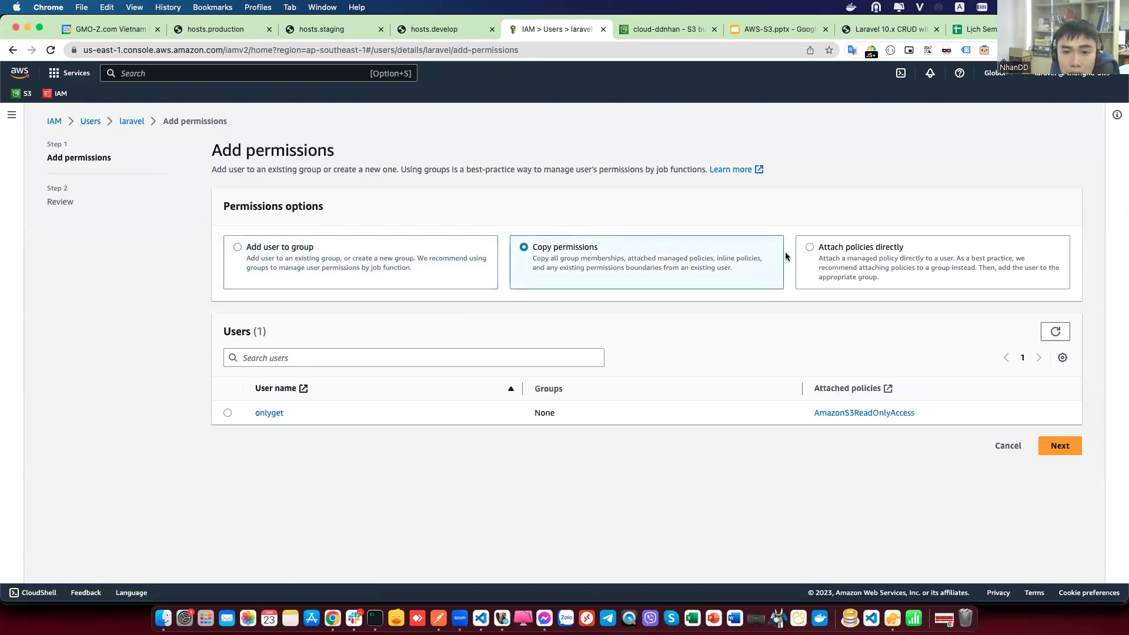
left_click(854, 250)
Step: Search the attachable permissions policies for S3, and return to the users list without attaching any policy
scroll(412, 309, "down", 2)
left_click(343, 305)
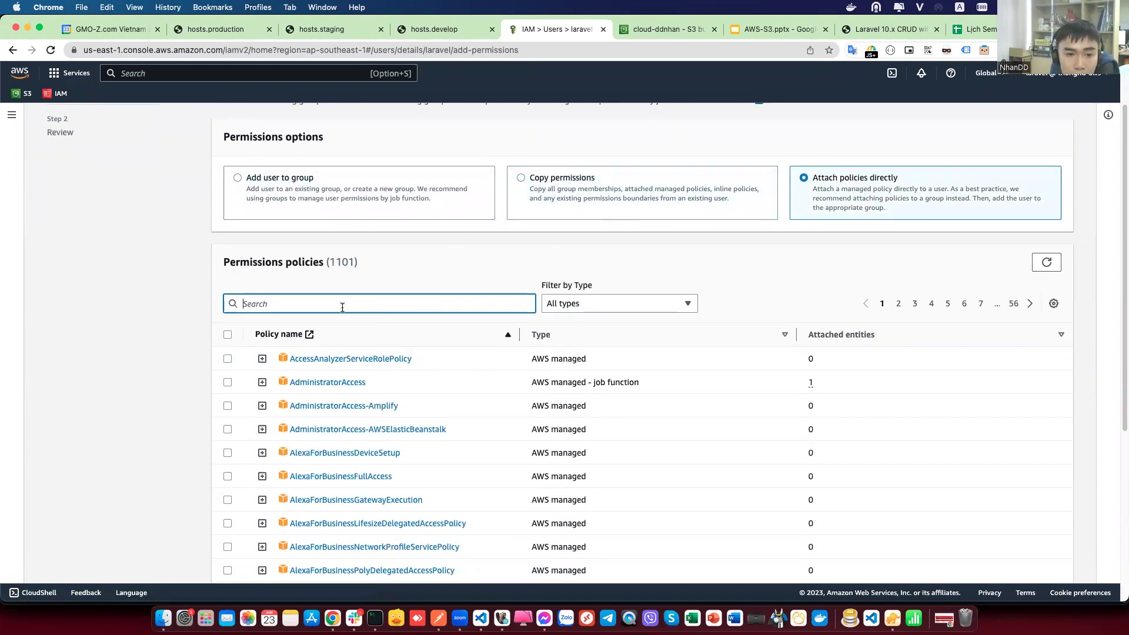
scroll(365, 329, "down", 4)
scroll(388, 347, "down", 3)
scroll(391, 321, "up", 3)
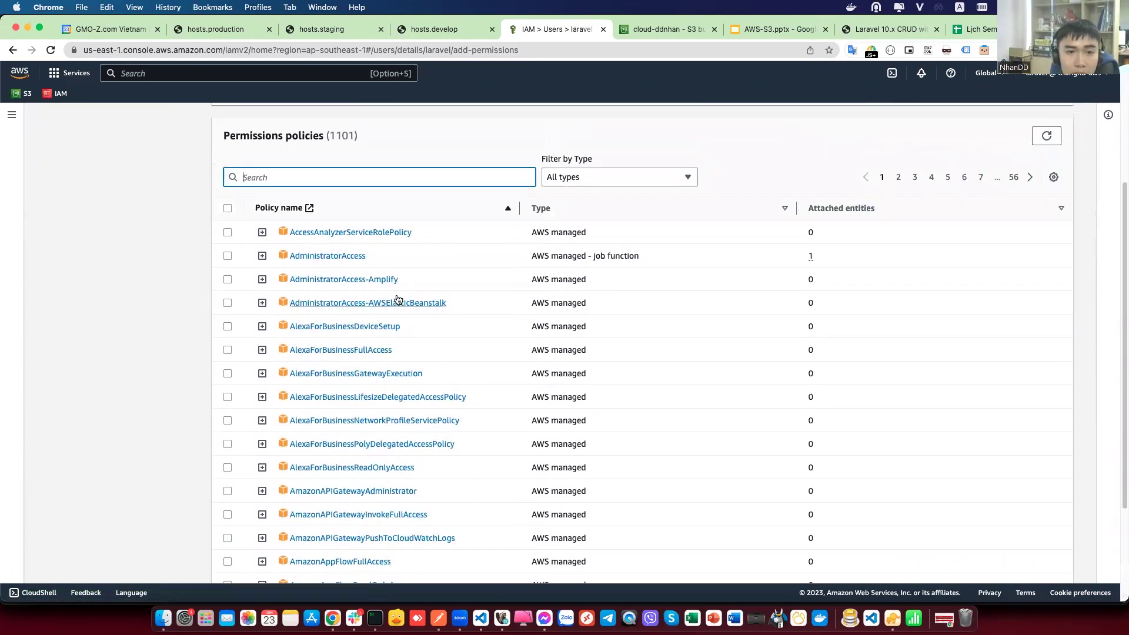
type("S3")
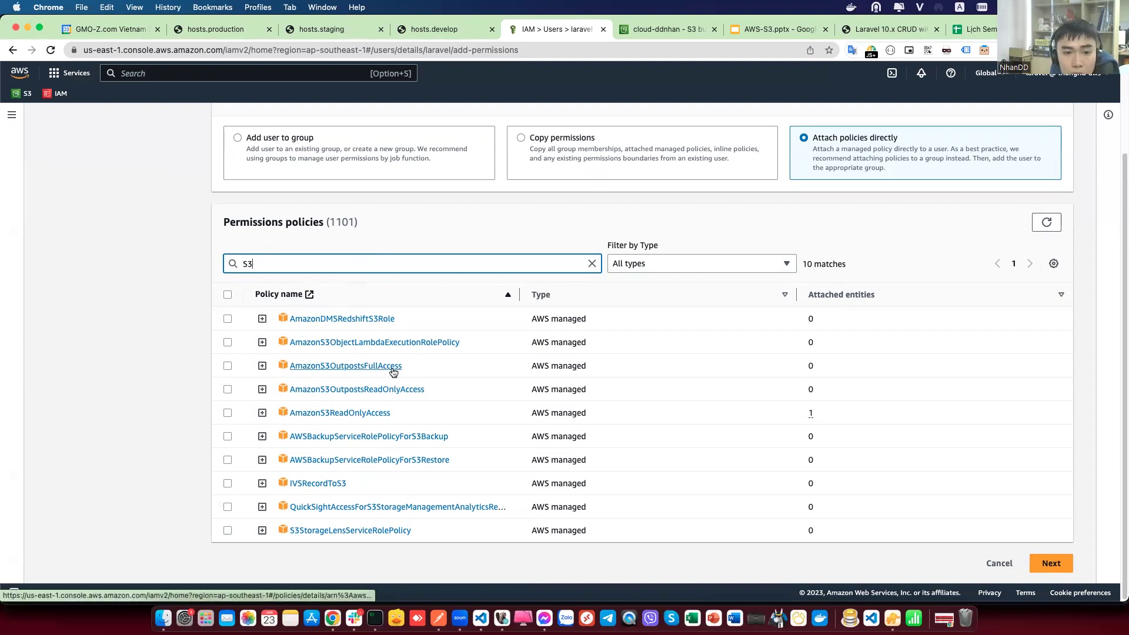
left_click(592, 266)
scroll(537, 298, "up", 3)
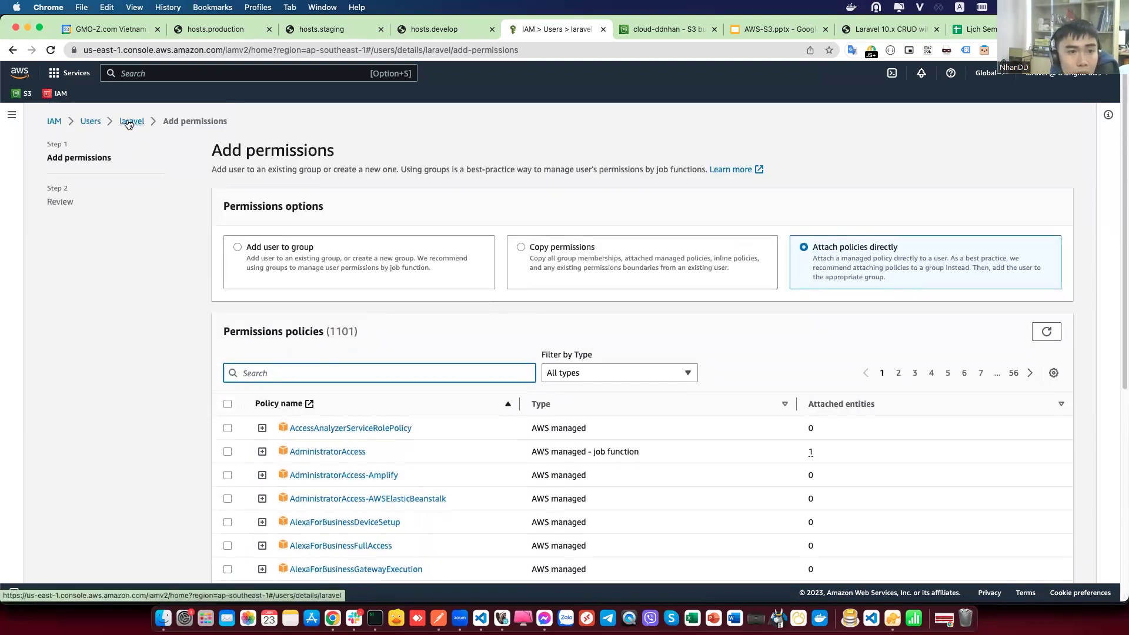
left_click(125, 121)
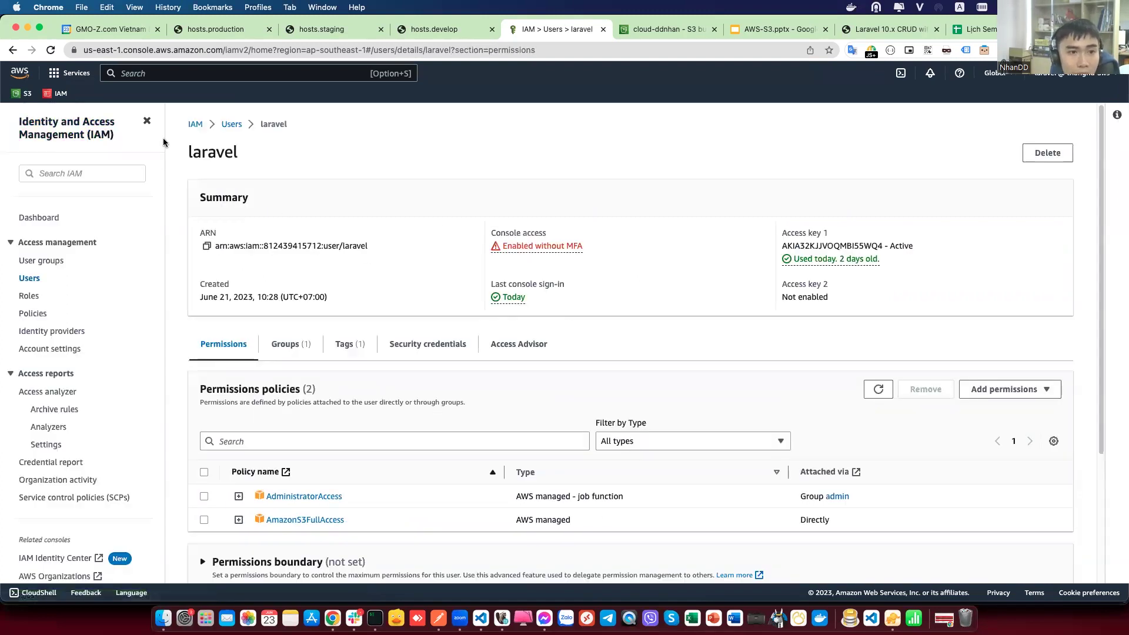
left_click(231, 124)
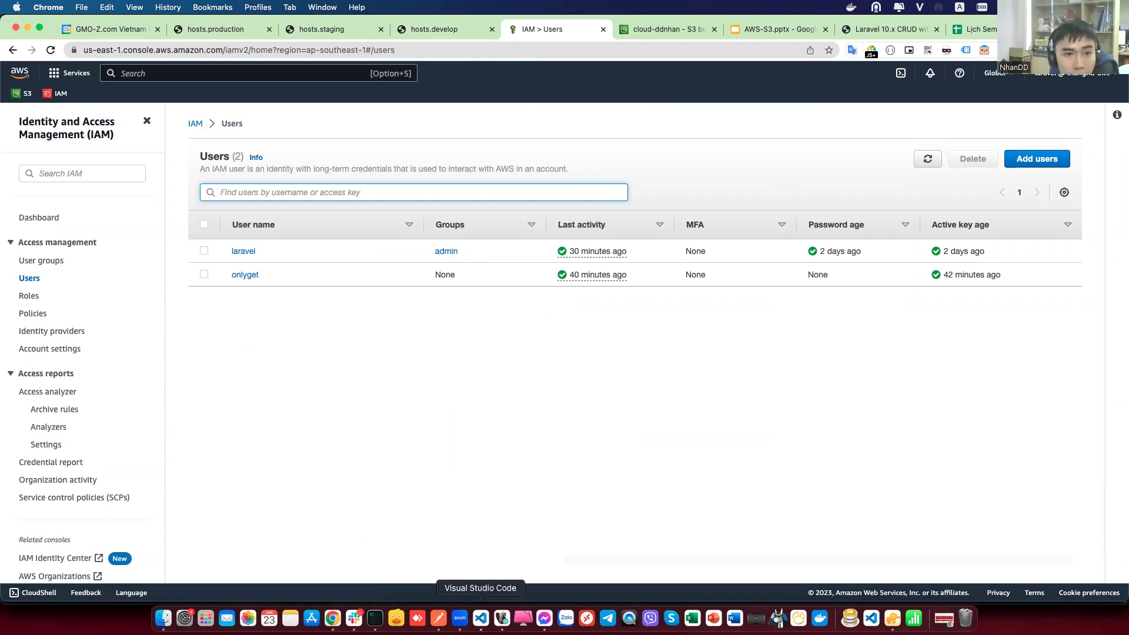
Step: Switch to Visual Studio Code, open docker-compose.yml, and show the cloudstorage project's file tree with all folders collapsed
left_click(481, 618)
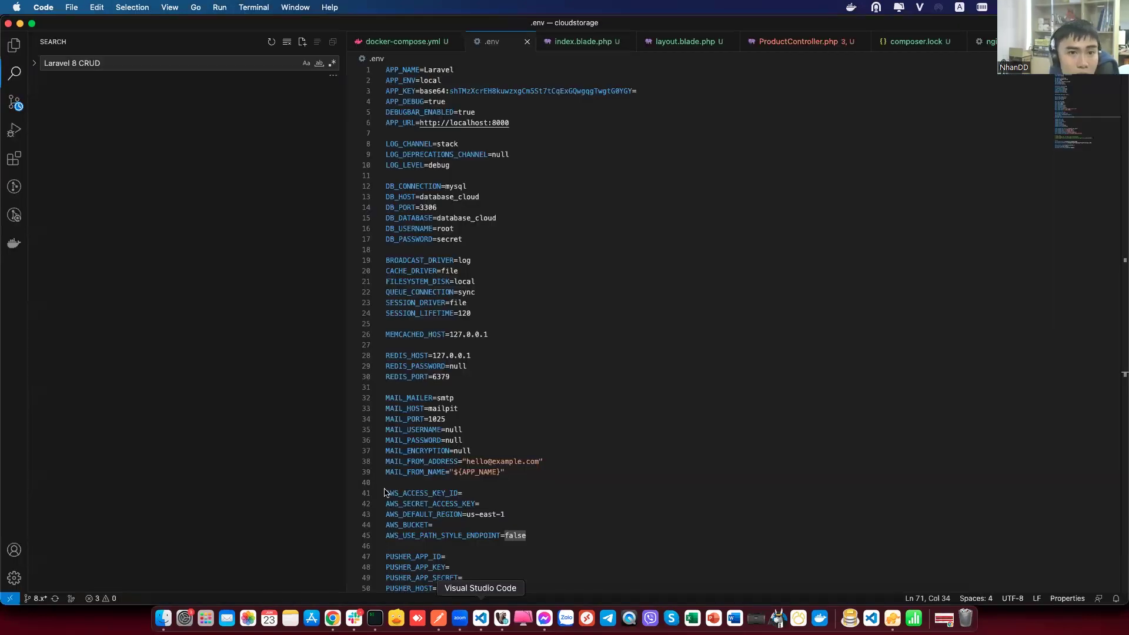
left_click(392, 43)
left_click(14, 45)
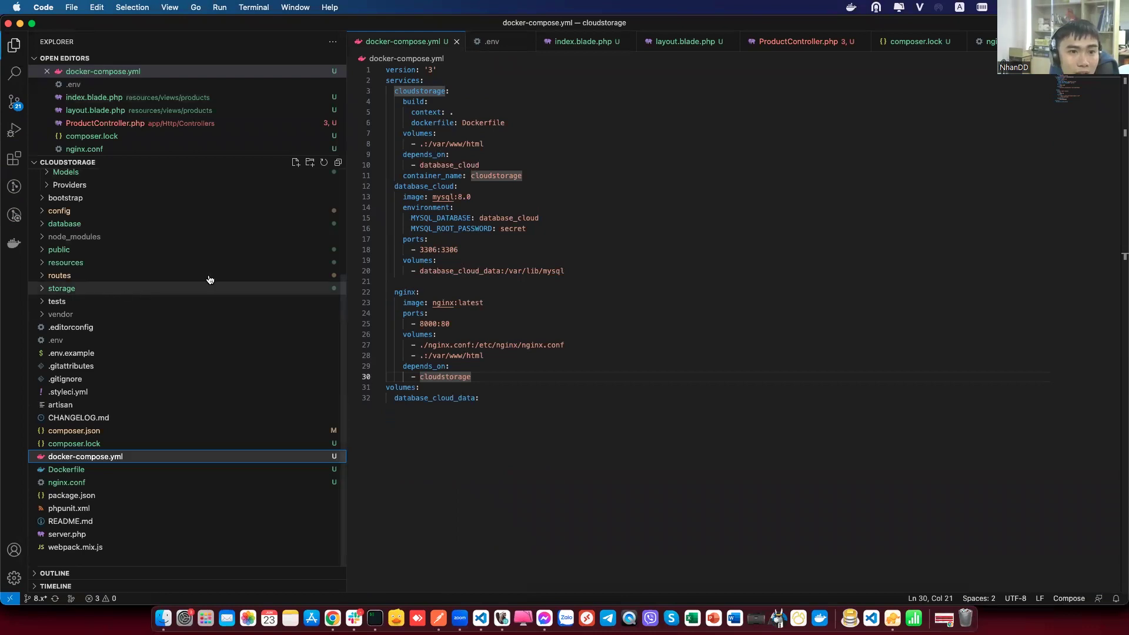
left_click(338, 162)
scroll(199, 488, "up", 1)
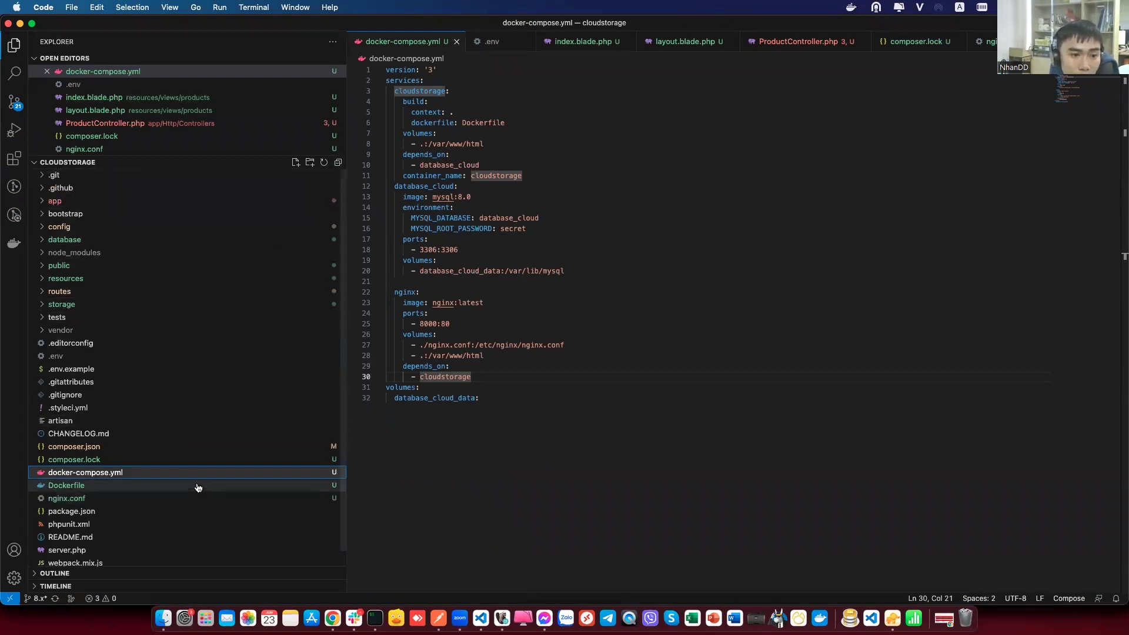
scroll(214, 353, "down", 1)
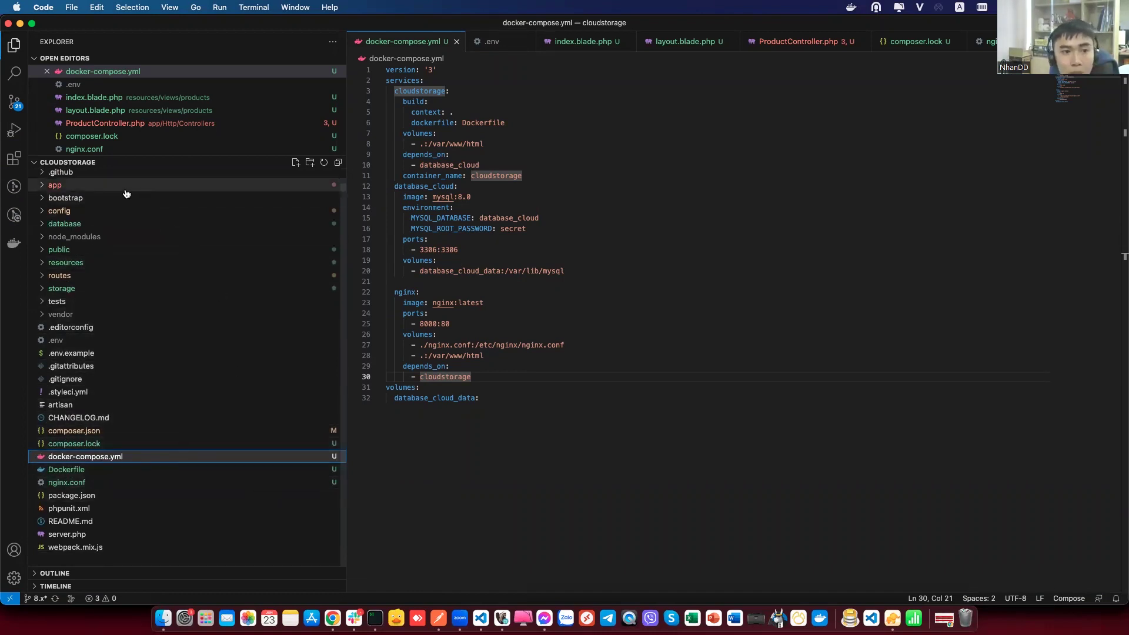
Step: Examine the cloudstorage, database_cloud and nginx service definitions in docker-compose.yml
left_click_drag(550, 421, 580, 146)
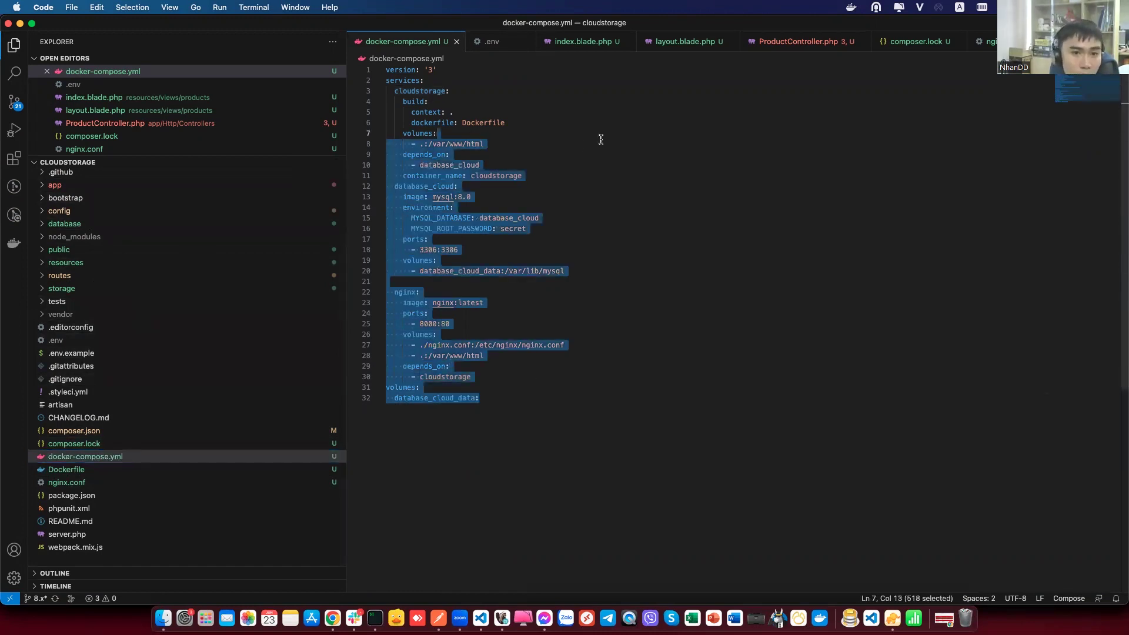
left_click(601, 140)
left_click(393, 91)
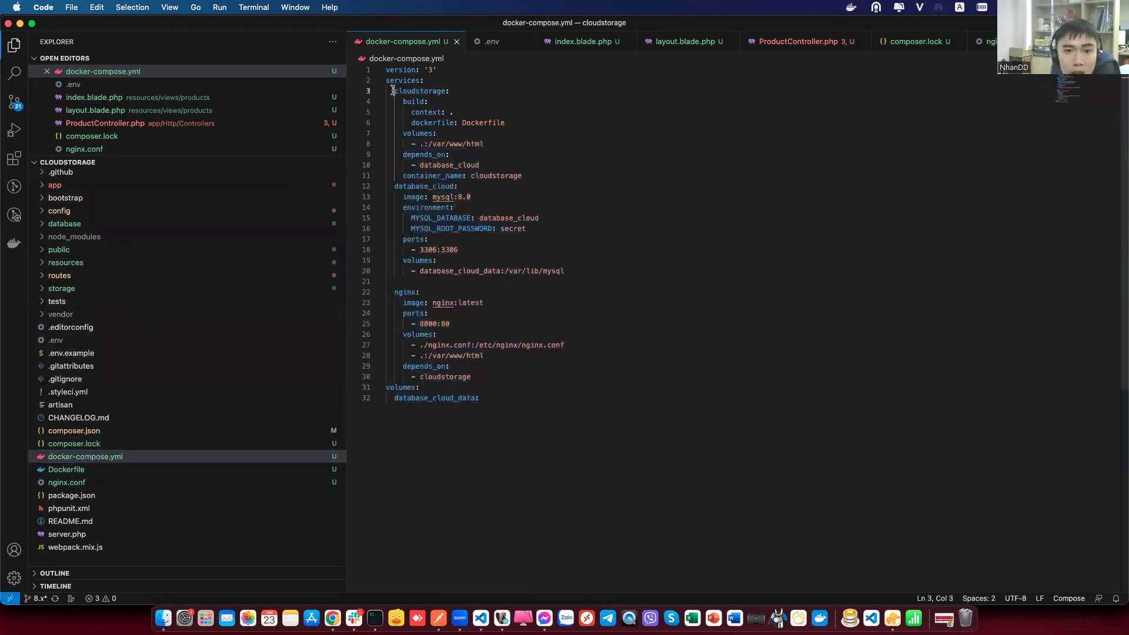
left_click_drag(393, 90, 471, 184)
left_click_drag(388, 190, 571, 274)
left_click_drag(394, 293, 483, 367)
left_click(538, 460)
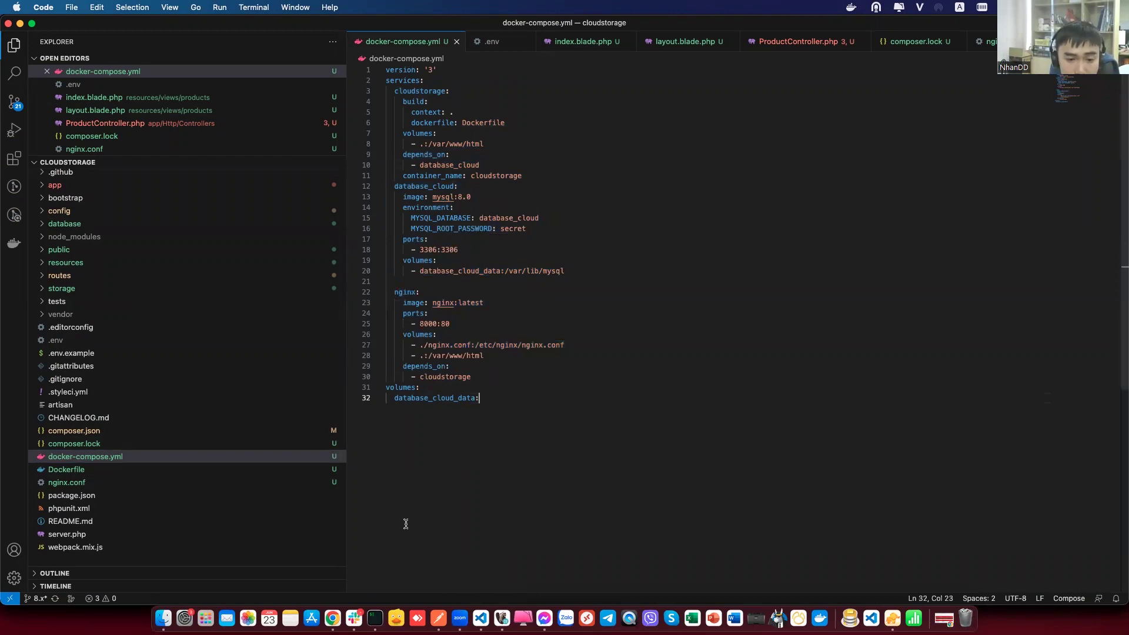
Step: Switch to Chrome, show the Laravel products page at localhost:8000, and inspect the first product's image to see its source URL
left_click(333, 617)
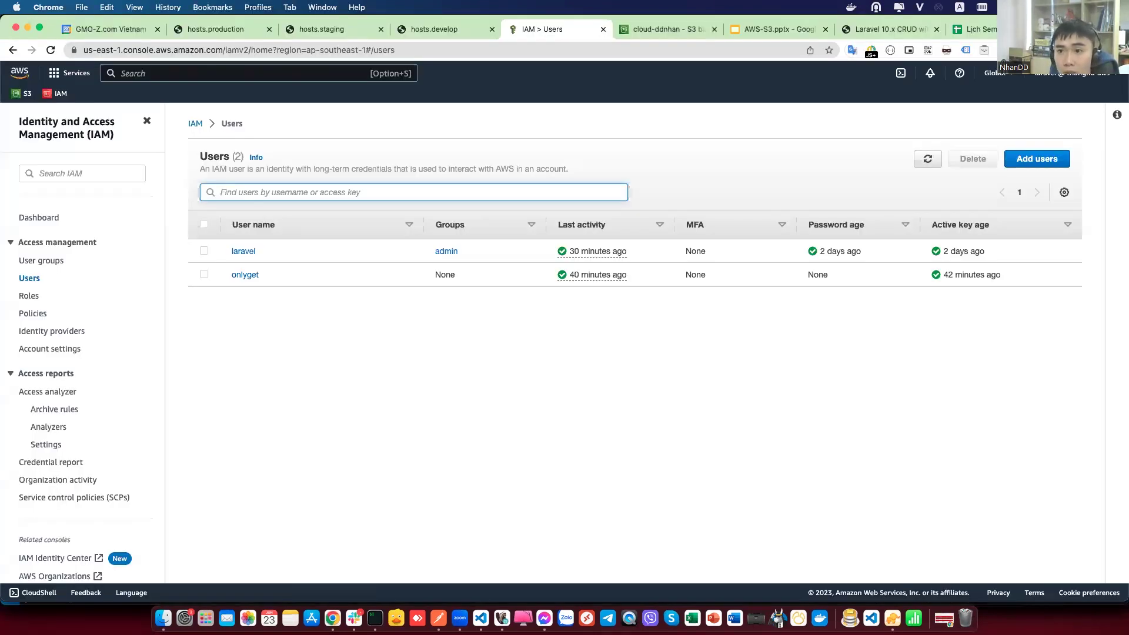
left_click(889, 29)
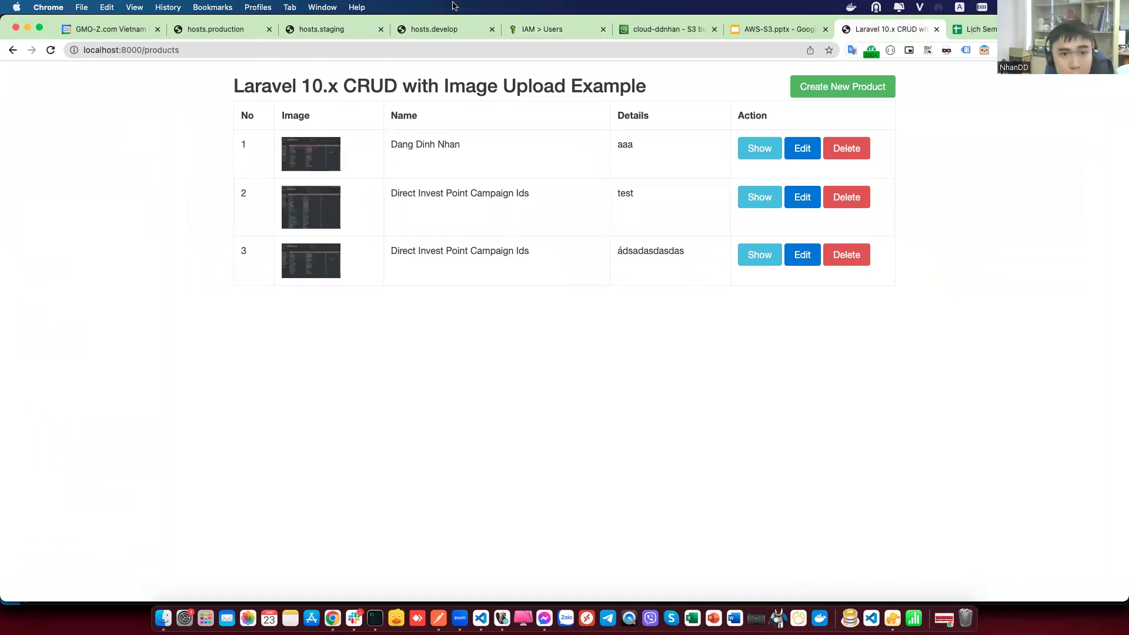
right_click(150, 170)
left_click(178, 363)
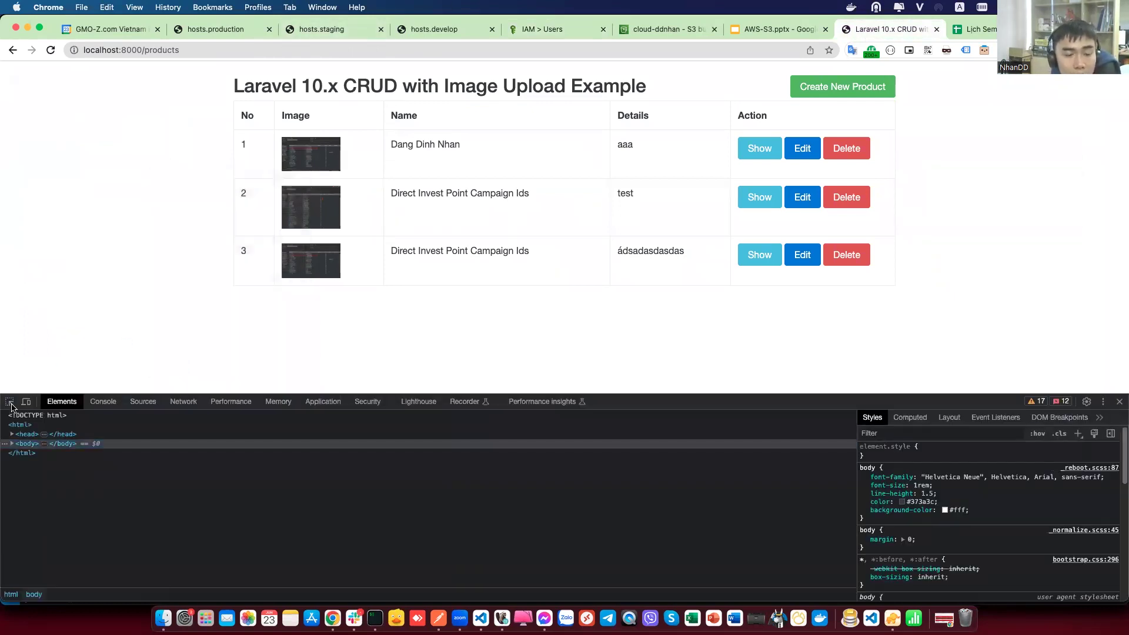
left_click(10, 402)
left_click(326, 160)
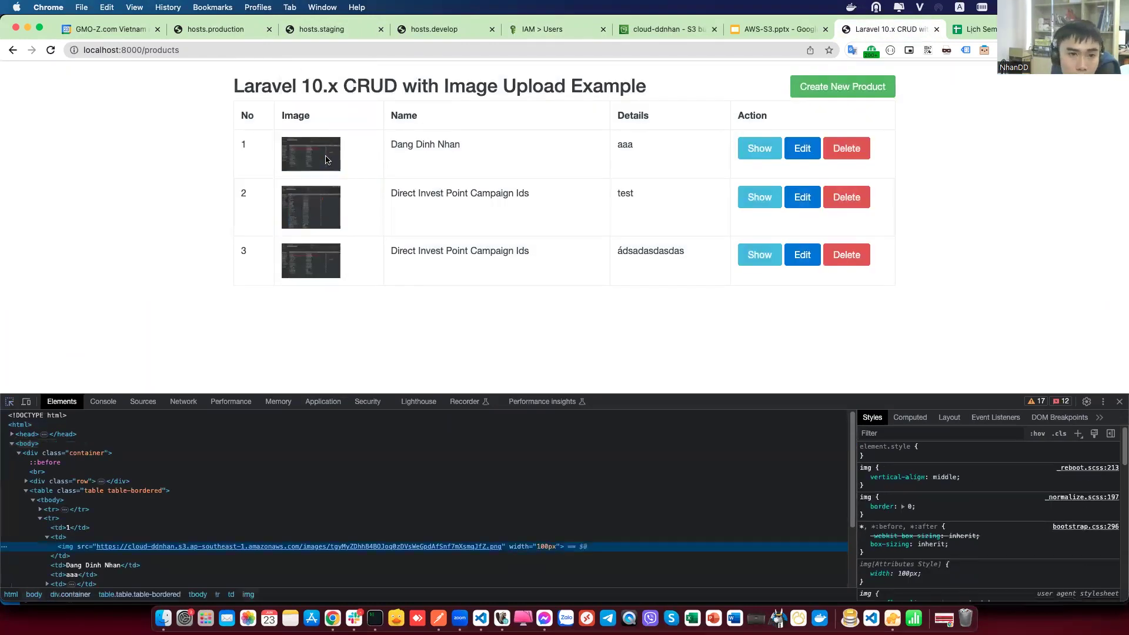
mouse_move(284, 547)
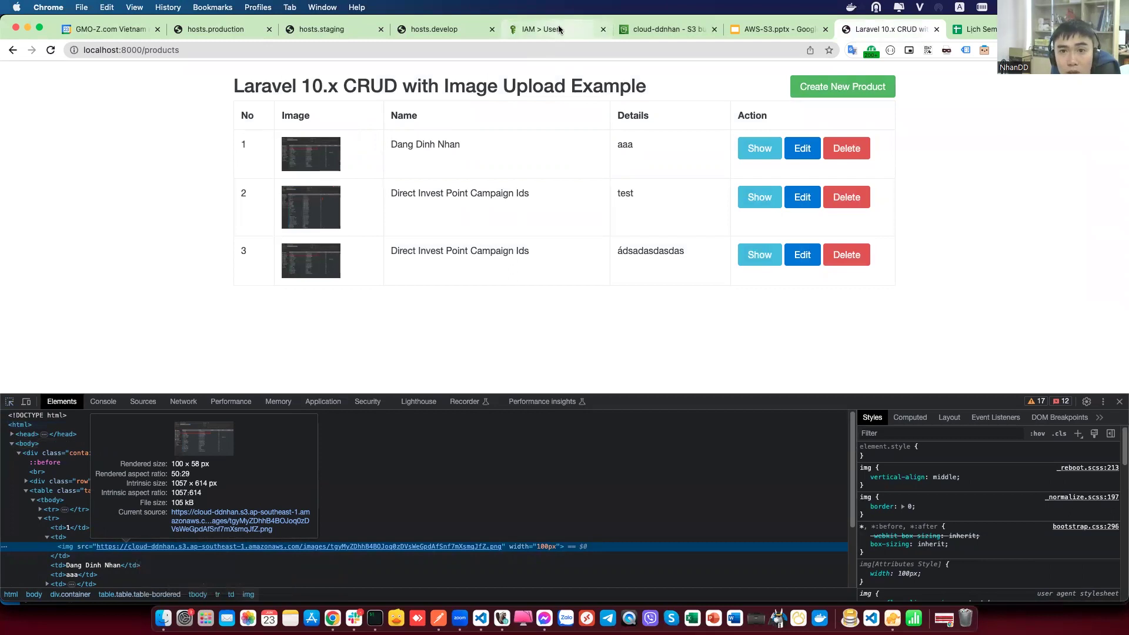
Step: Go to the S3 buckets list and compare the cloud-ddnhan bucket name with the source URL of the first product's image
left_click(651, 32)
left_click(264, 119)
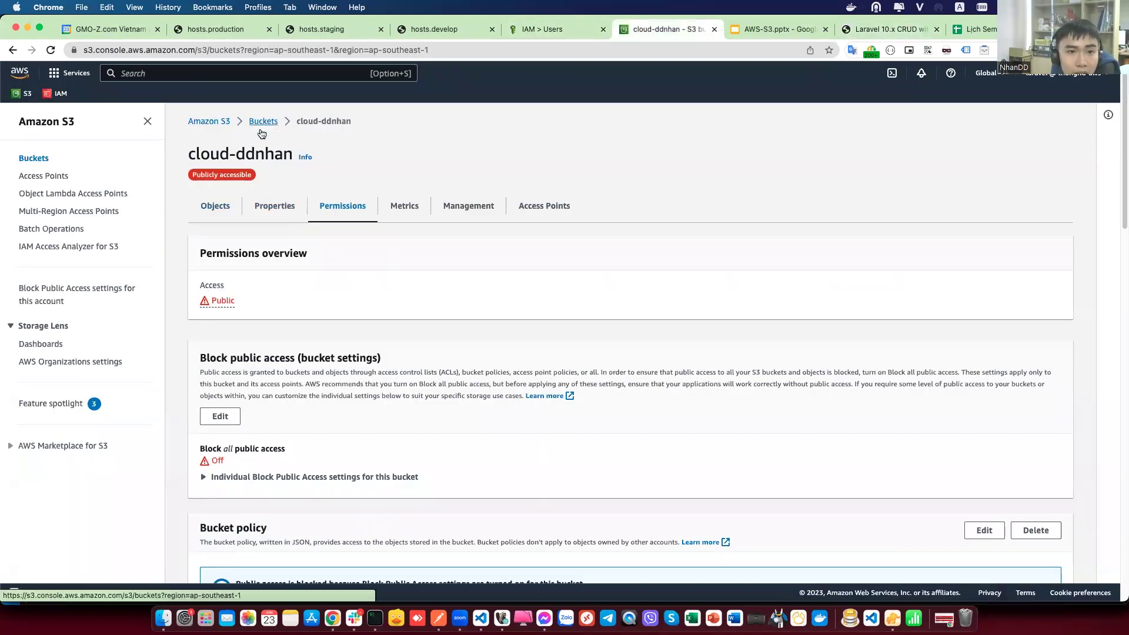
left_click_drag(227, 362, 315, 361)
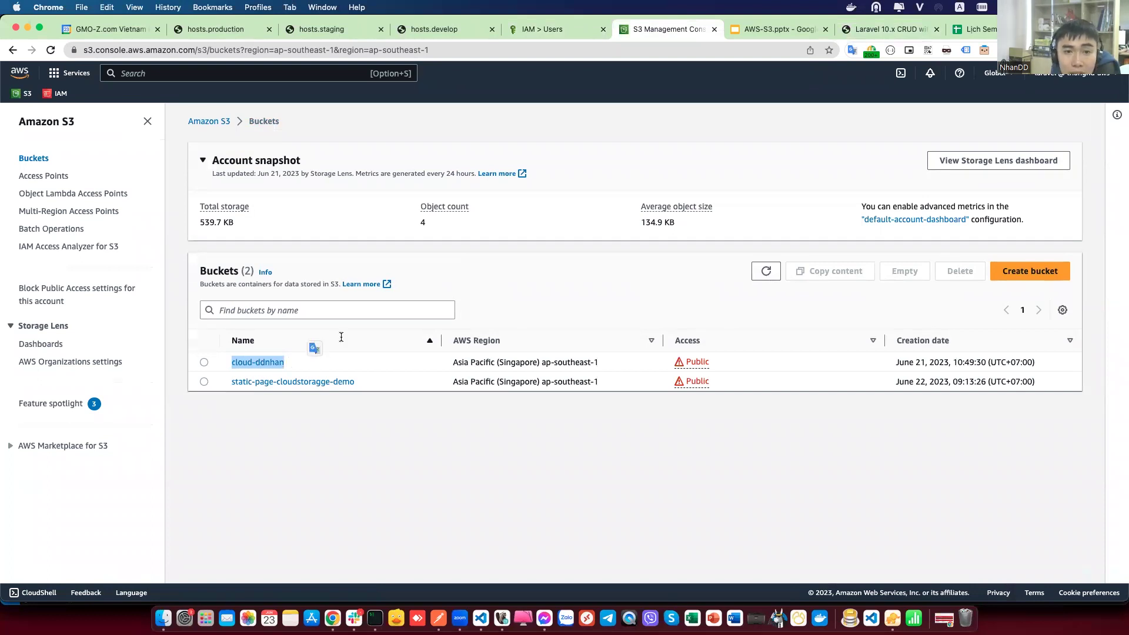
left_click(889, 29)
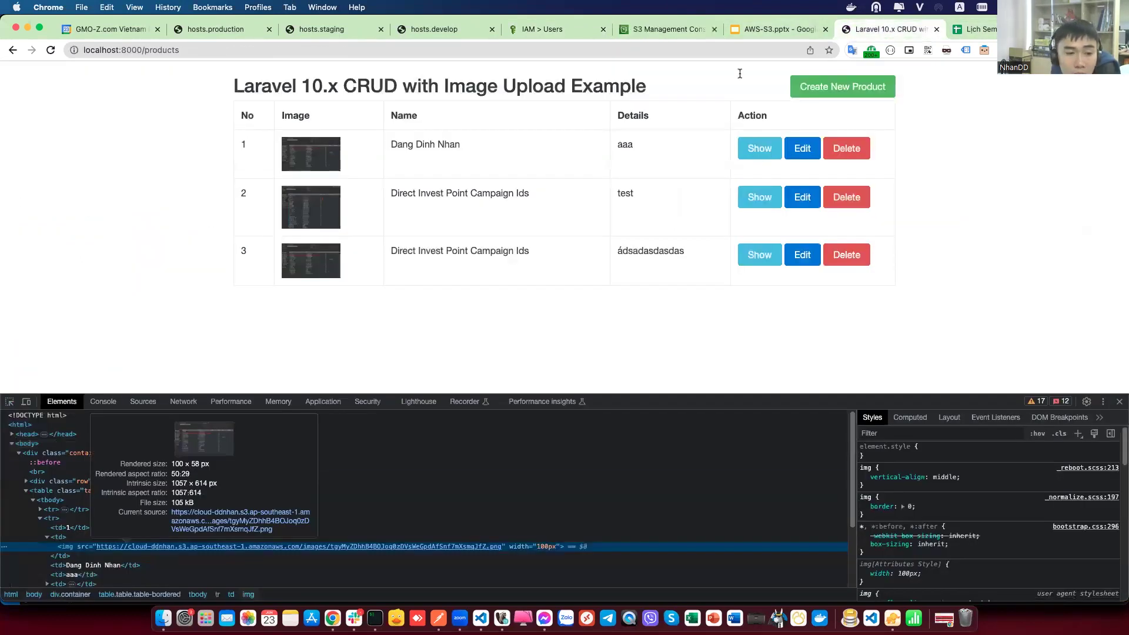
mouse_move(144, 549)
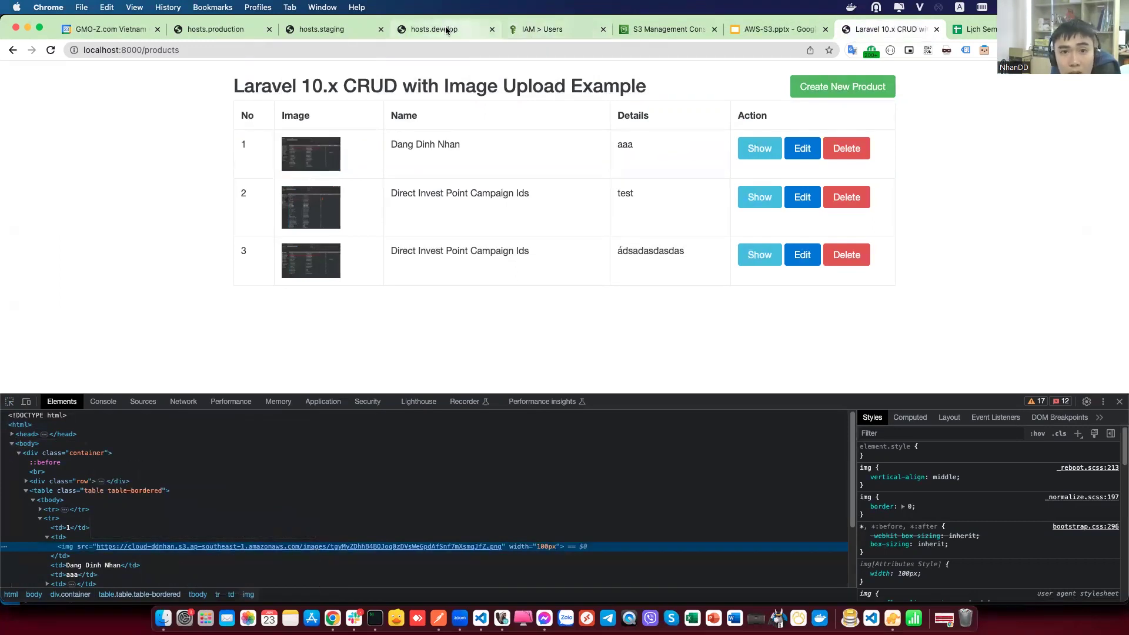
Step: Open the images folder of the cloud-ddnhan bucket and look through its stored objects
left_click(567, 33)
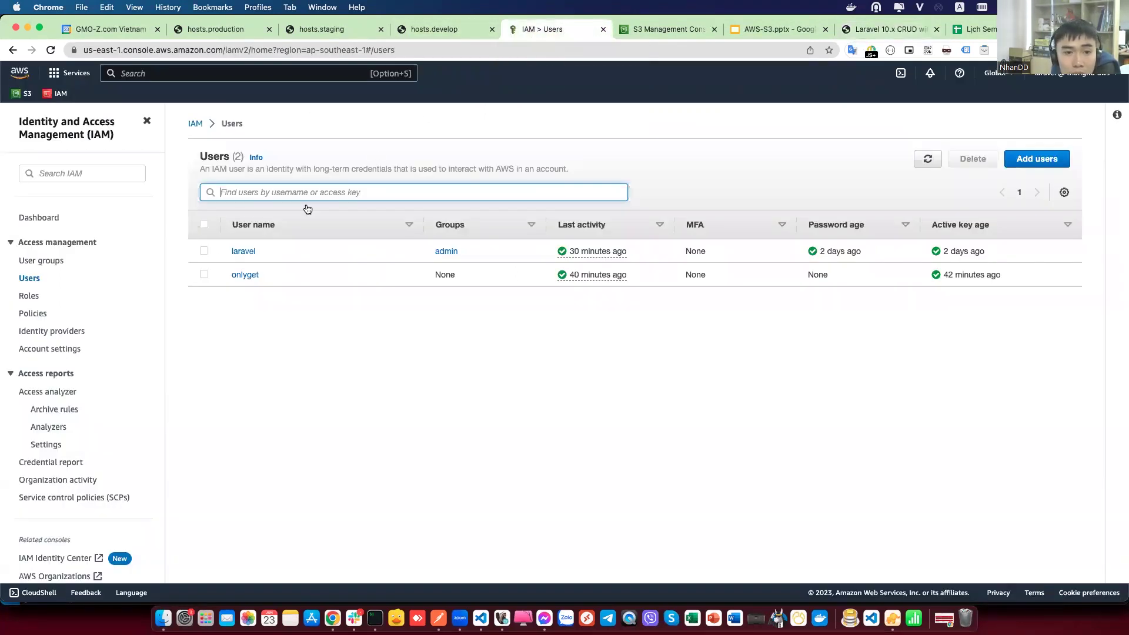
left_click(653, 30)
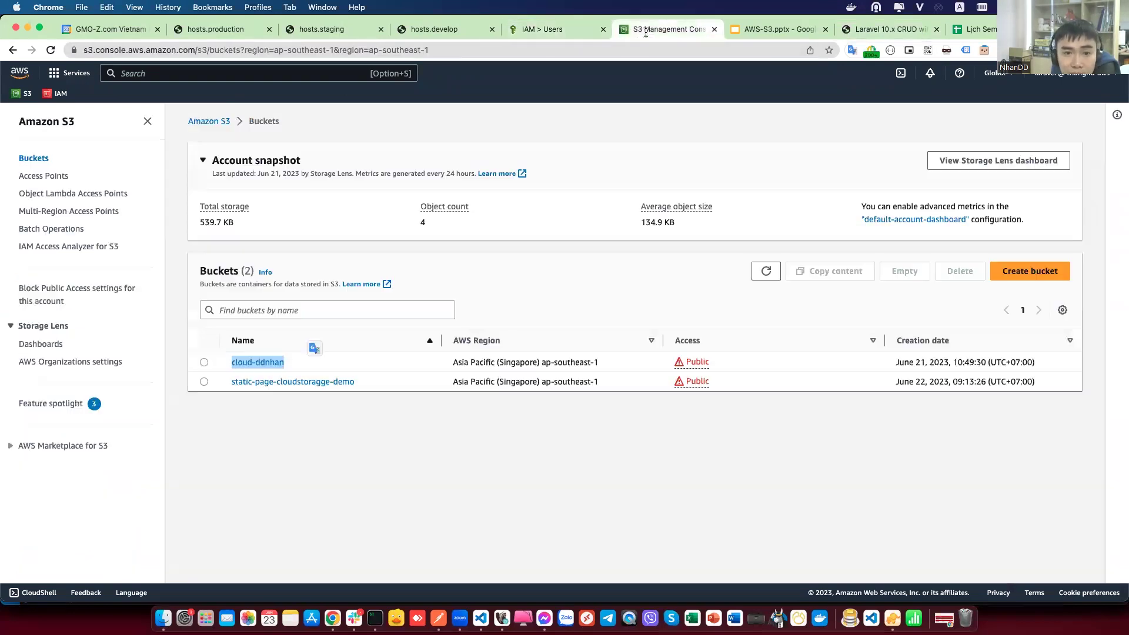
left_click(258, 360)
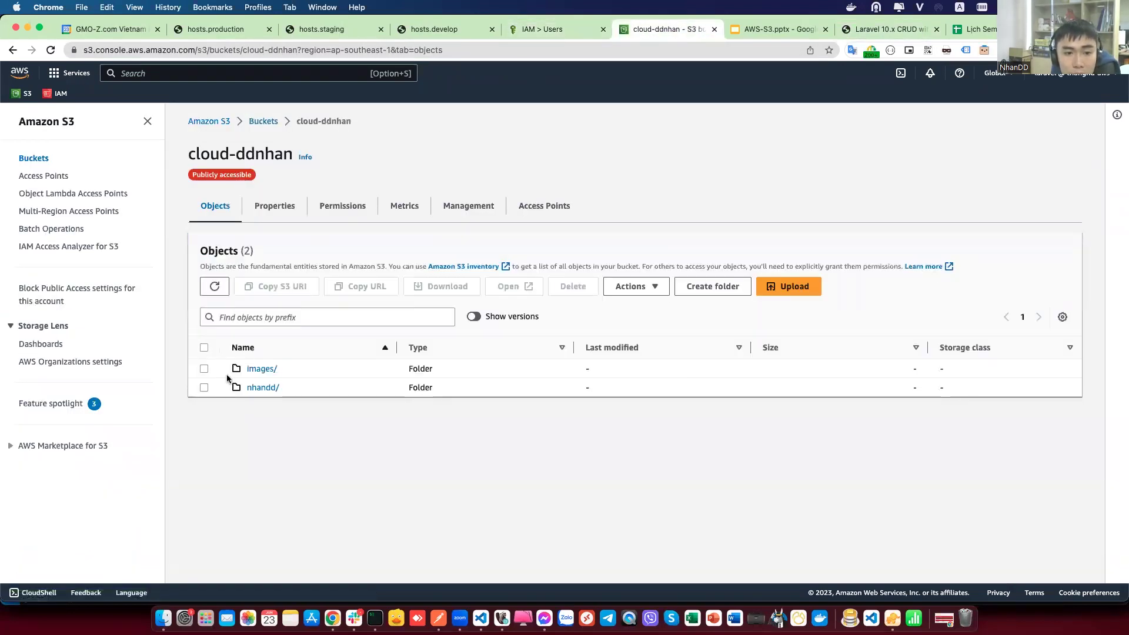
left_click(263, 370)
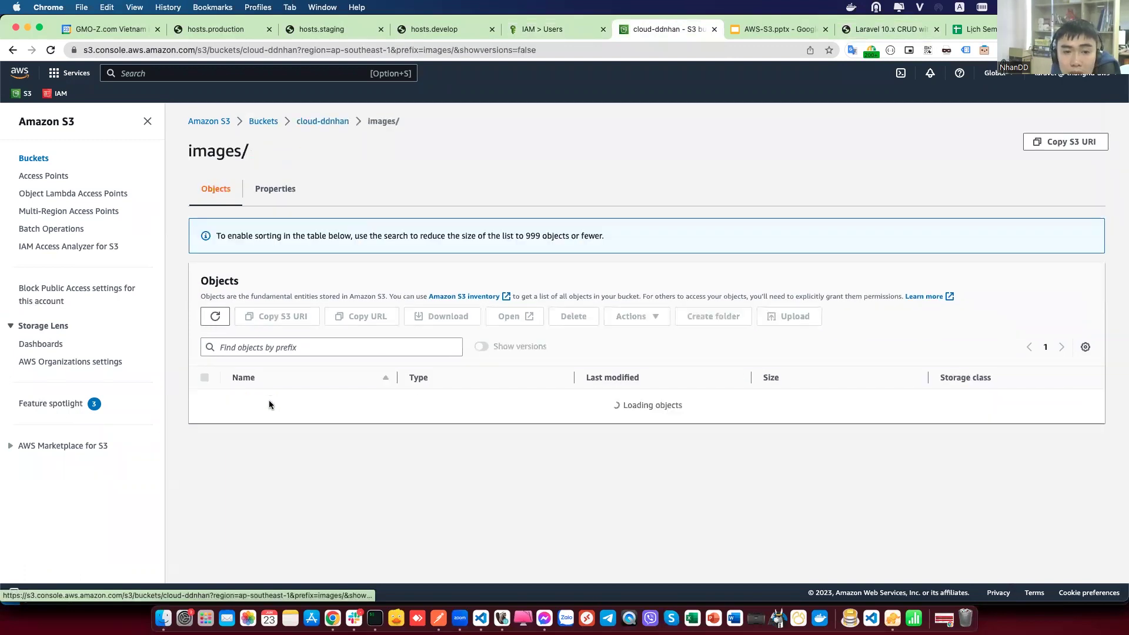
scroll(703, 408, "down", 5)
scroll(589, 374, "down", 3)
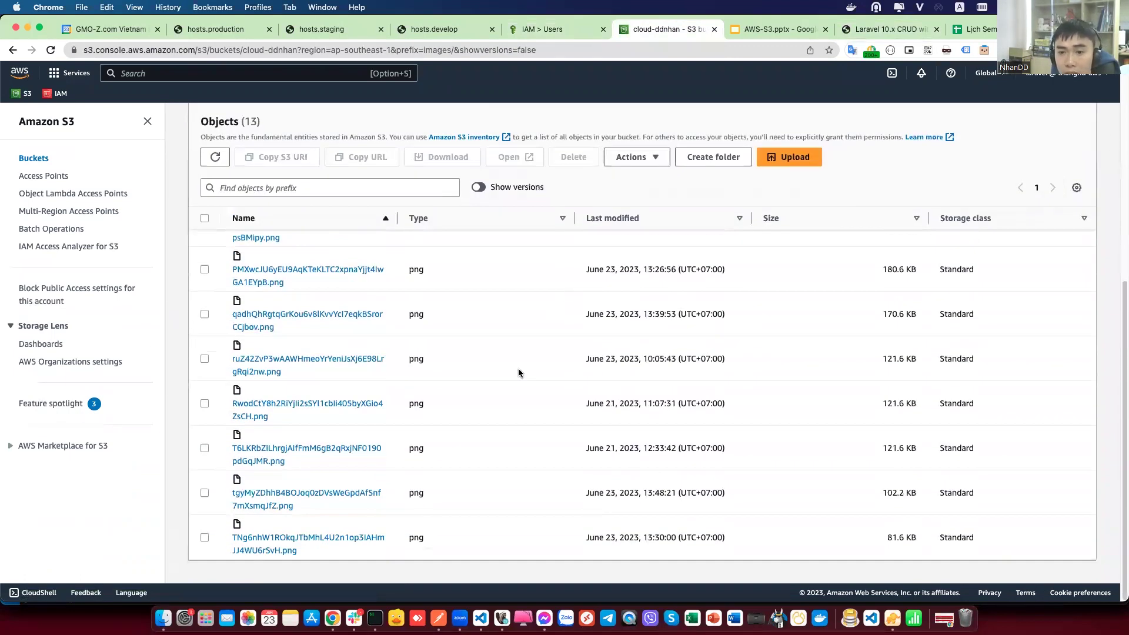
scroll(552, 334, "up", 5)
scroll(552, 332, "up", 3)
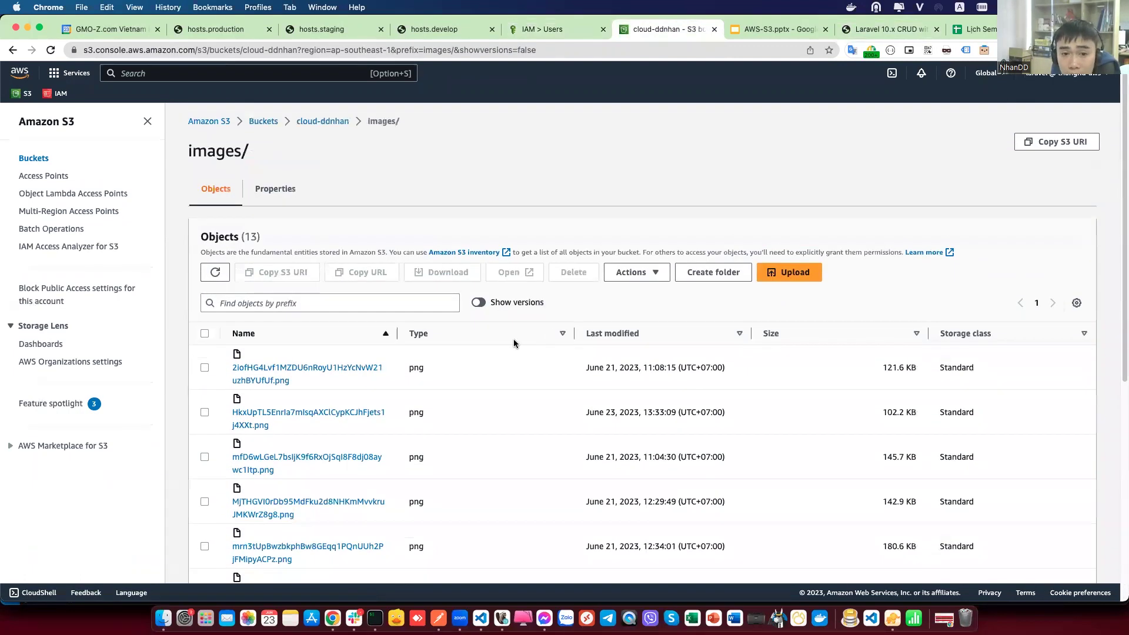
Step: Switch to Visual Studio Code and examine the AWS_BUCKET and AWS_DEFAULT_REGION settings at the end of the .env file
left_click(906, 35)
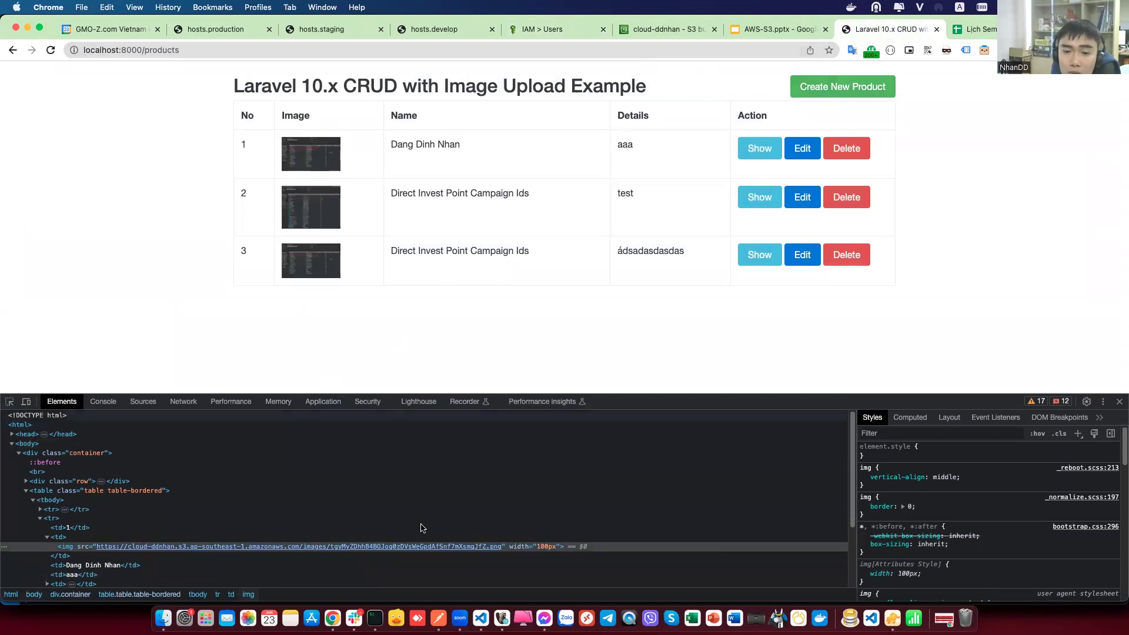
left_click(481, 618)
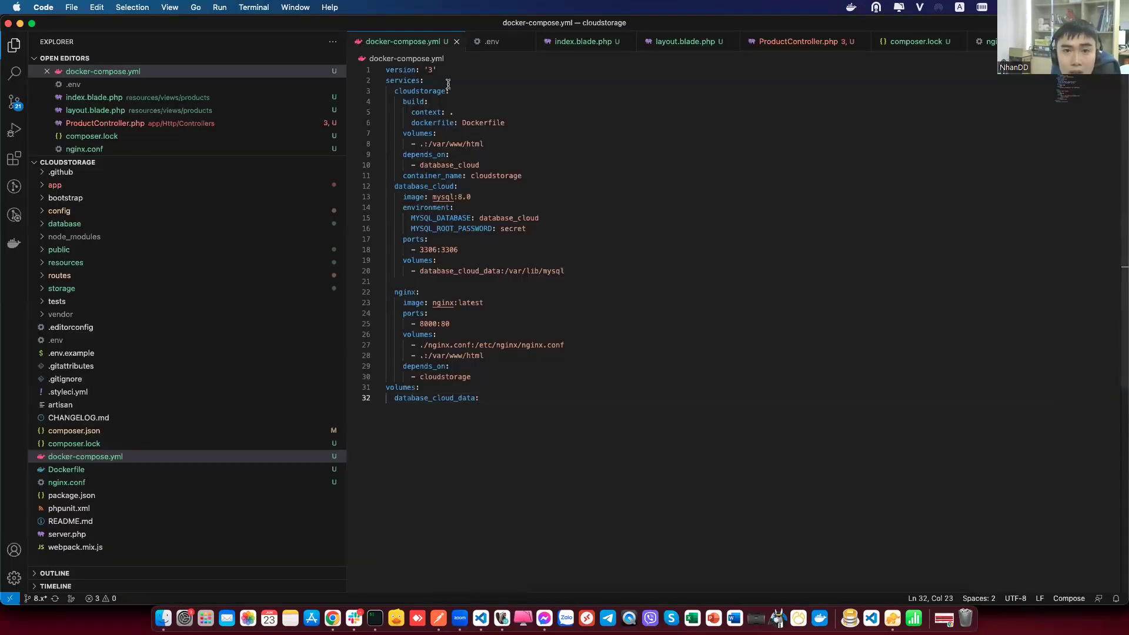
left_click(490, 42)
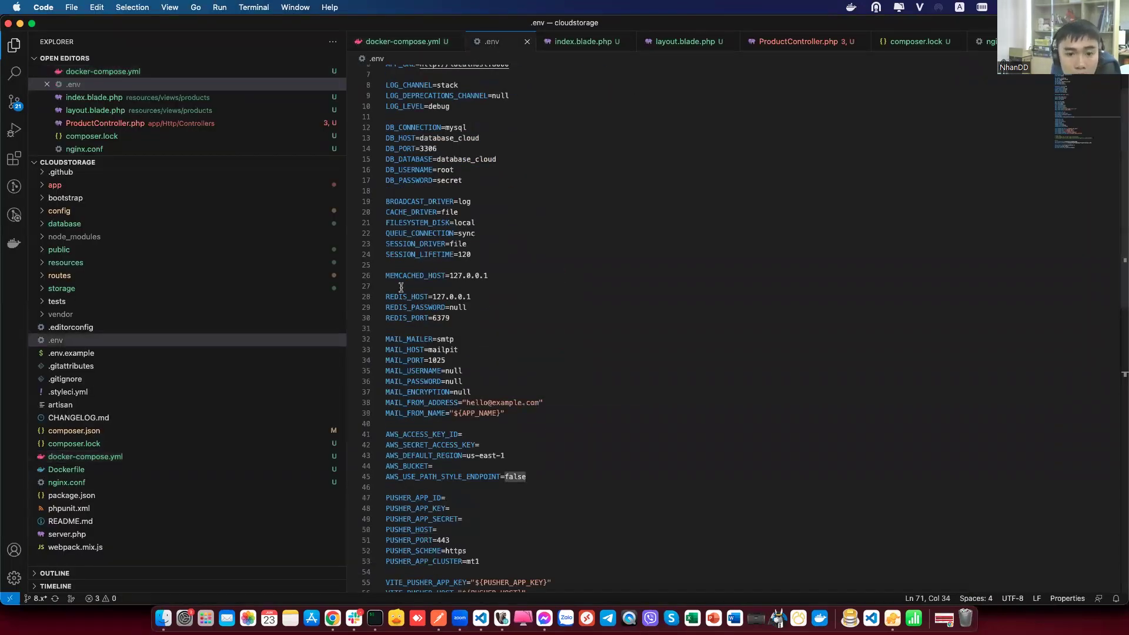
scroll(400, 288, "up", 3)
left_click(570, 320)
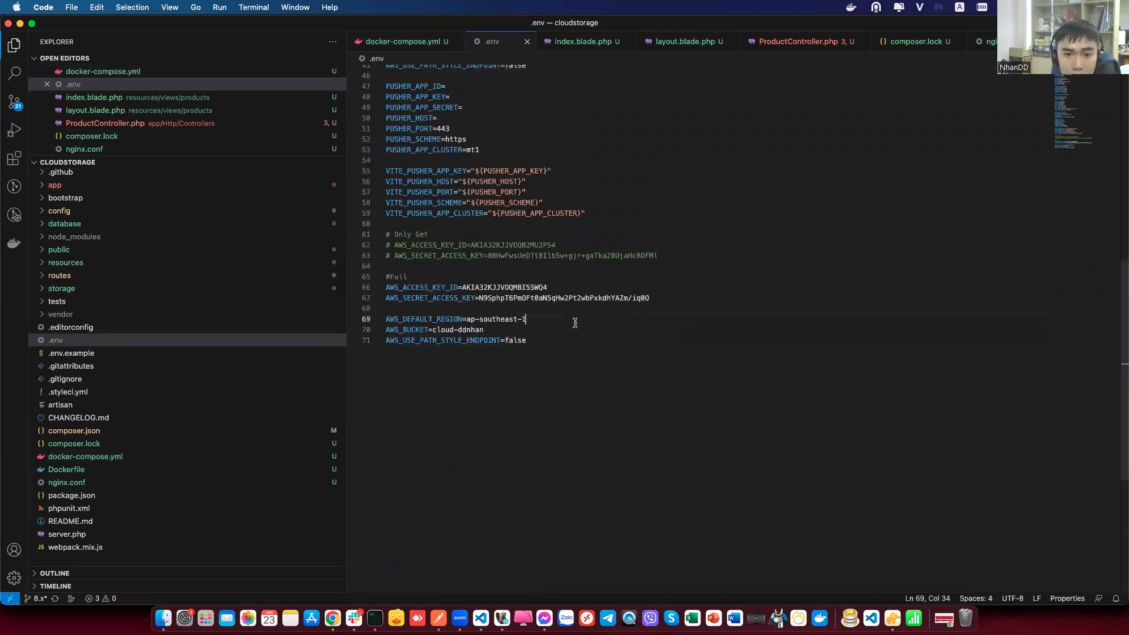
left_click_drag(492, 328, 381, 330)
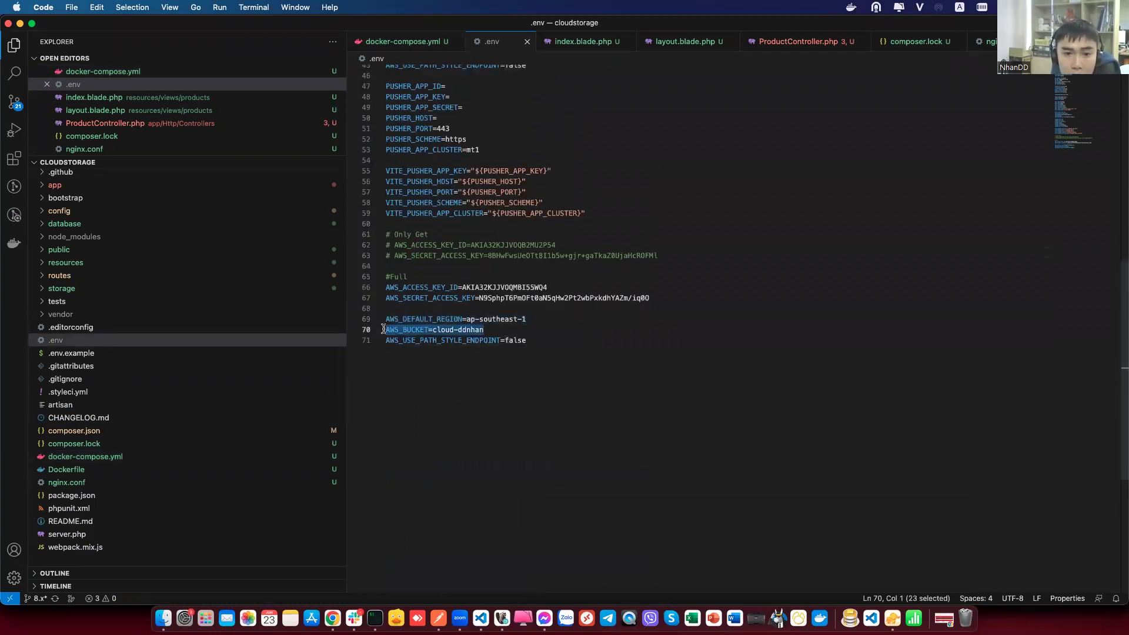
left_click_drag(548, 321, 405, 301)
Step: Examine the access key ID and secret access key entries in the Full section of the .env file
left_click(429, 287)
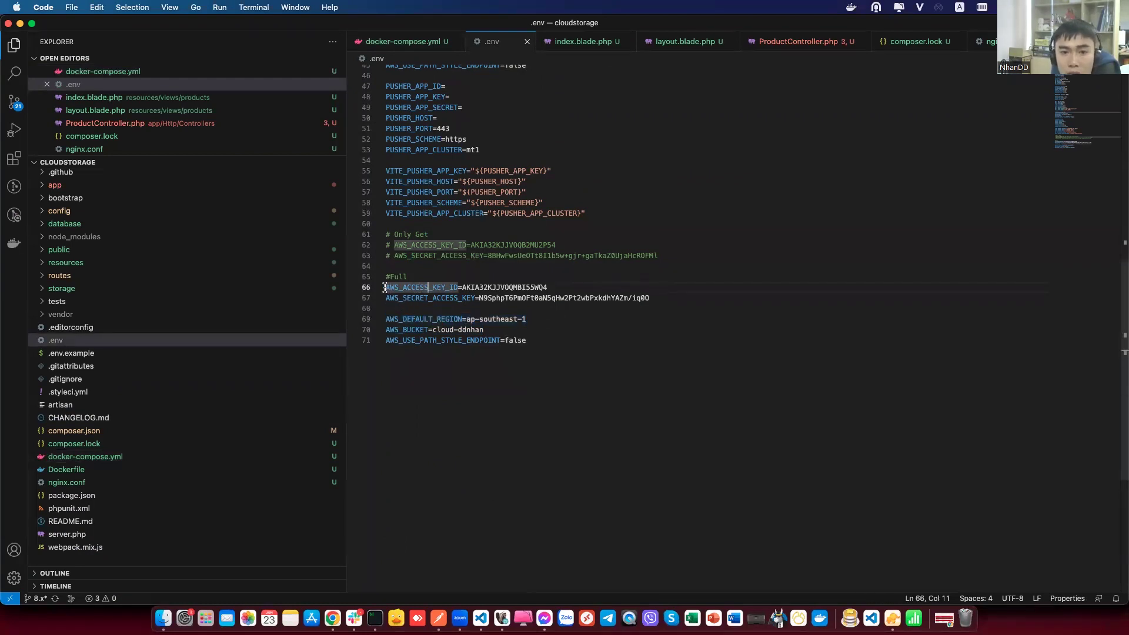
left_click_drag(383, 284, 668, 300)
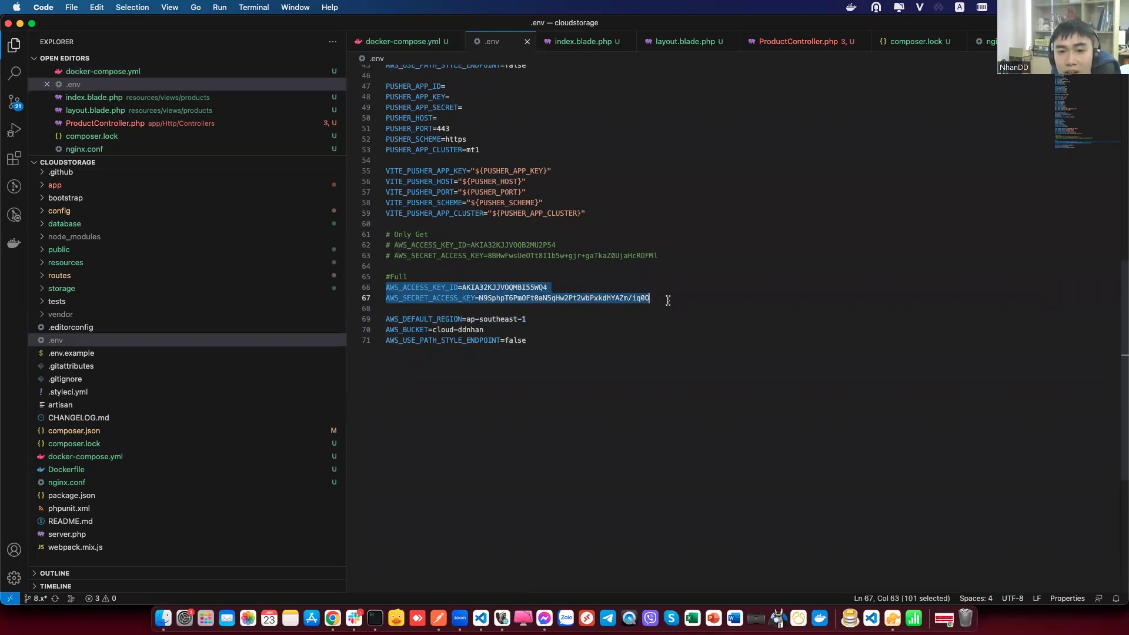
double_click(522, 289)
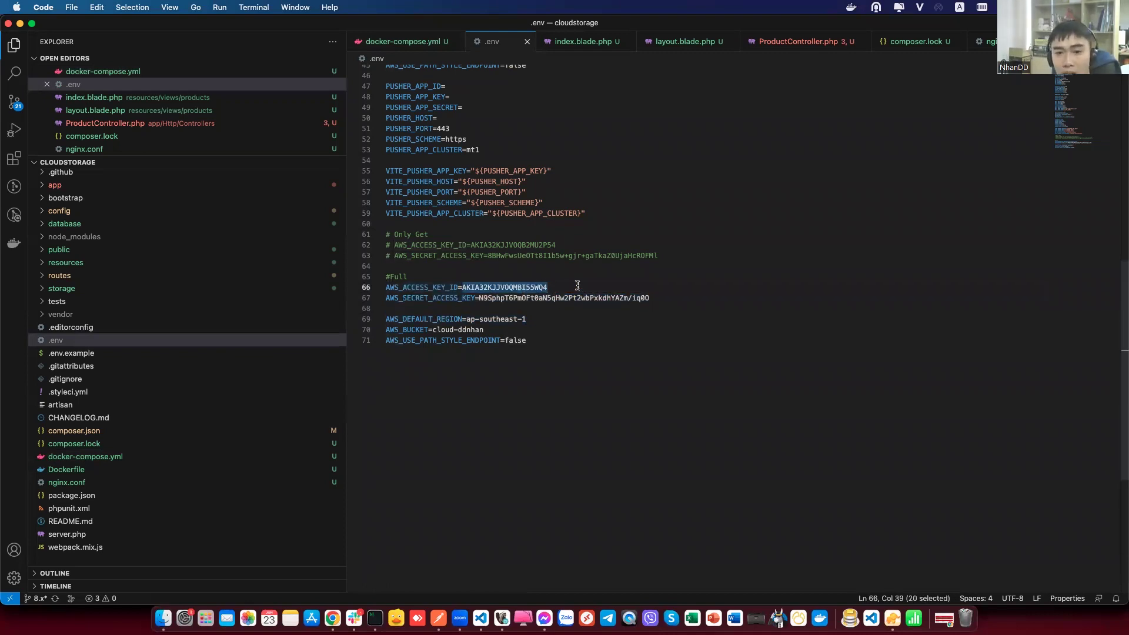
left_click_drag(671, 295, 385, 296)
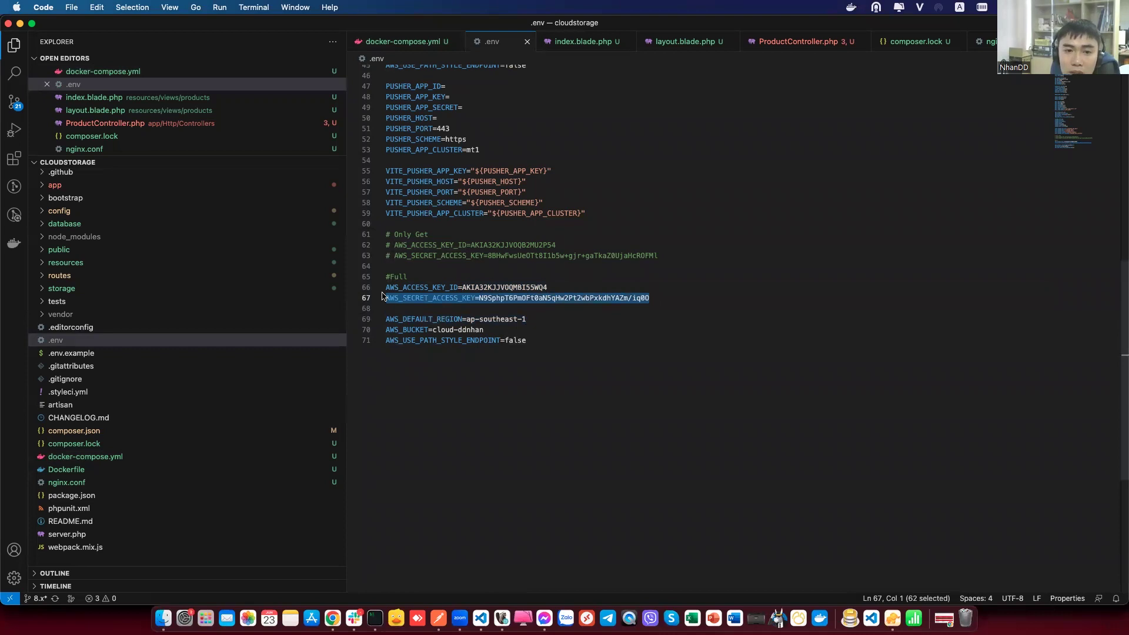
left_click(385, 288)
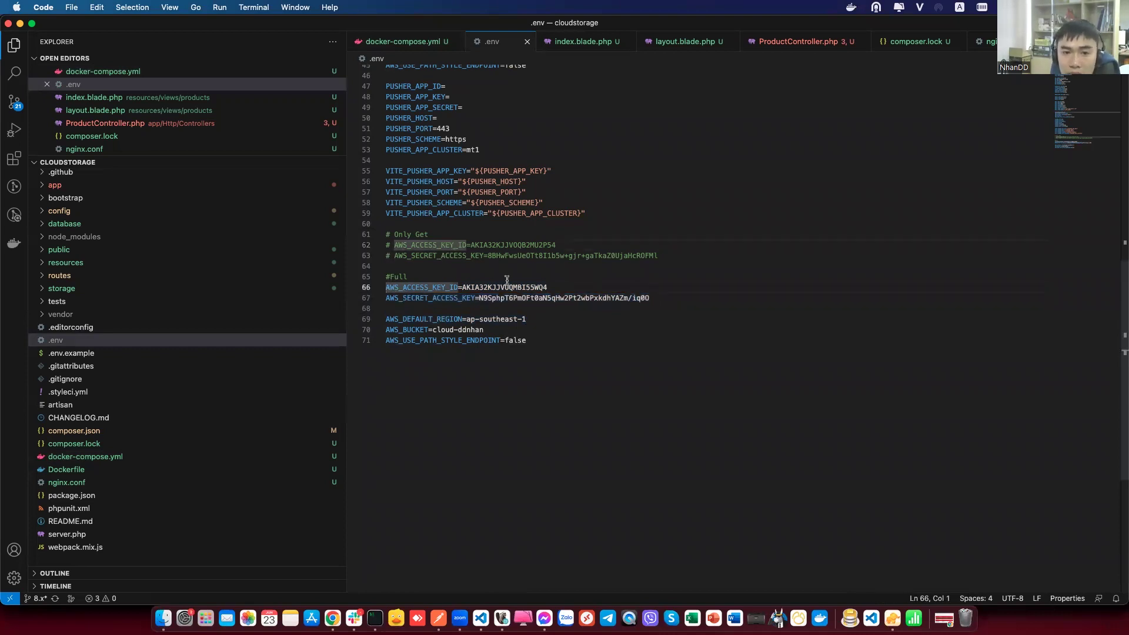
left_click(666, 300, "shift")
Step: Switch to Chrome and fill in the new product form with the name Put Image and the detail text Detail
key("super+Tab")
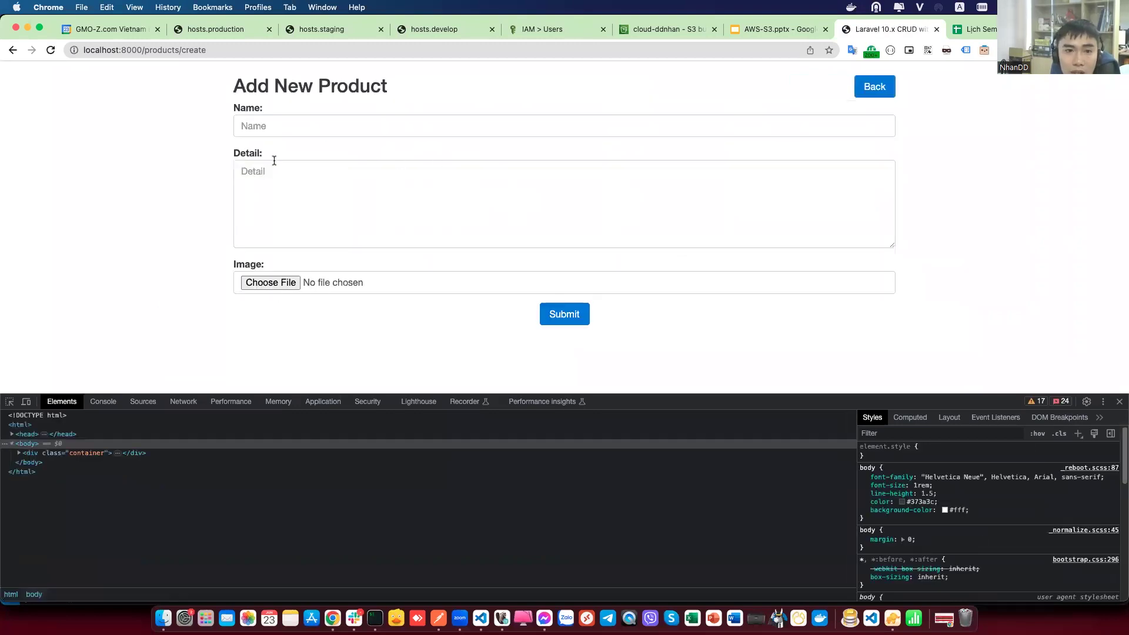
left_click(262, 120)
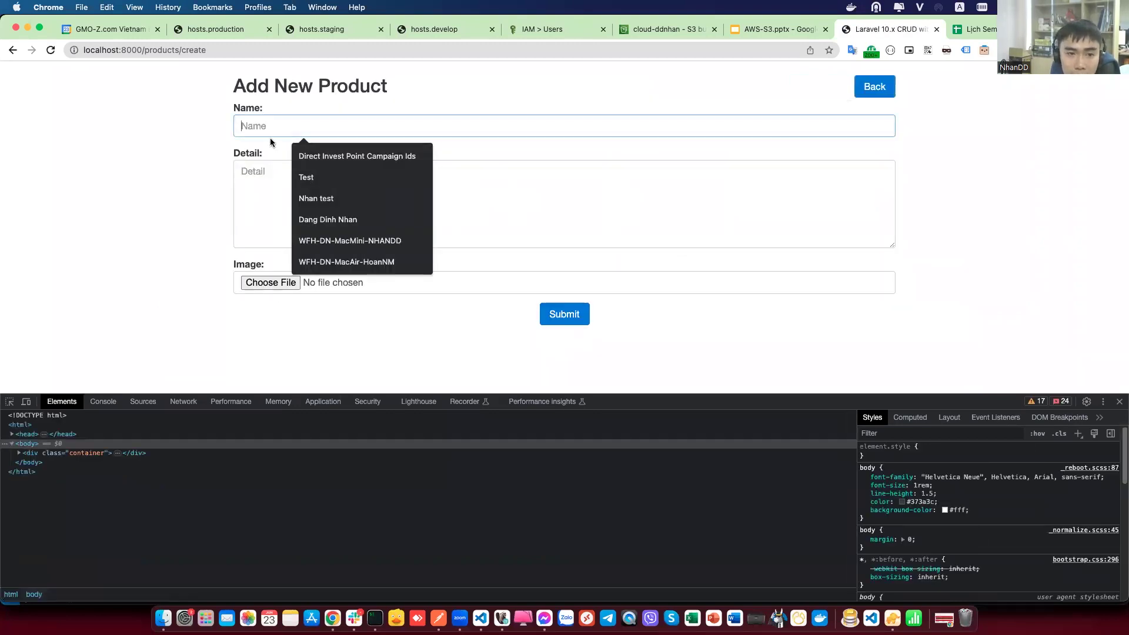
left_click(270, 139)
left_click(270, 135)
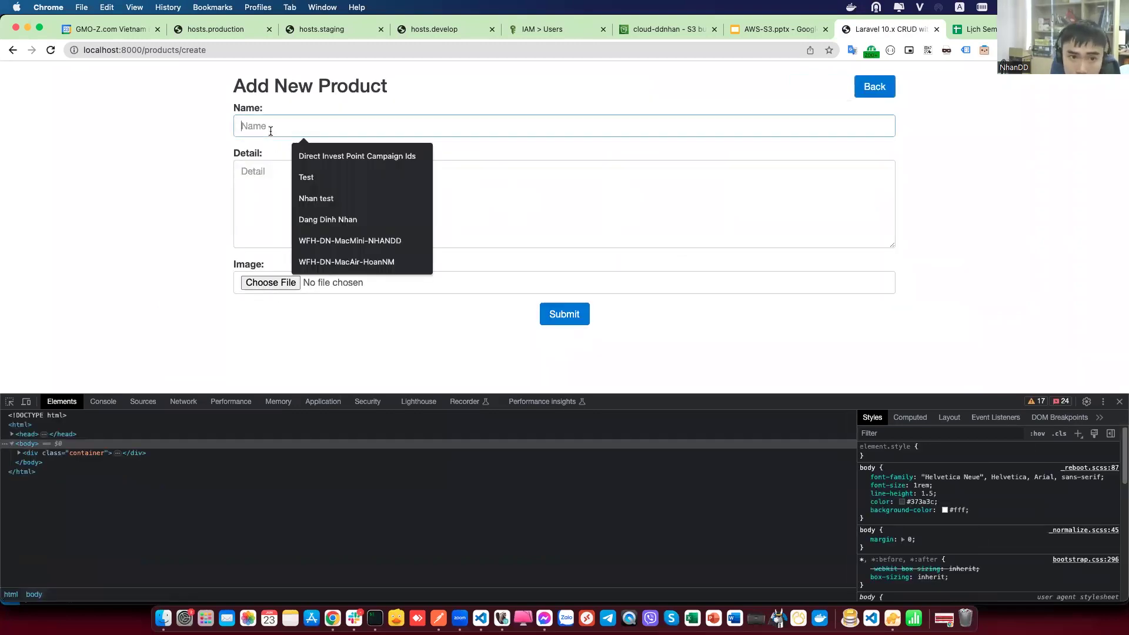
type("Put Image")
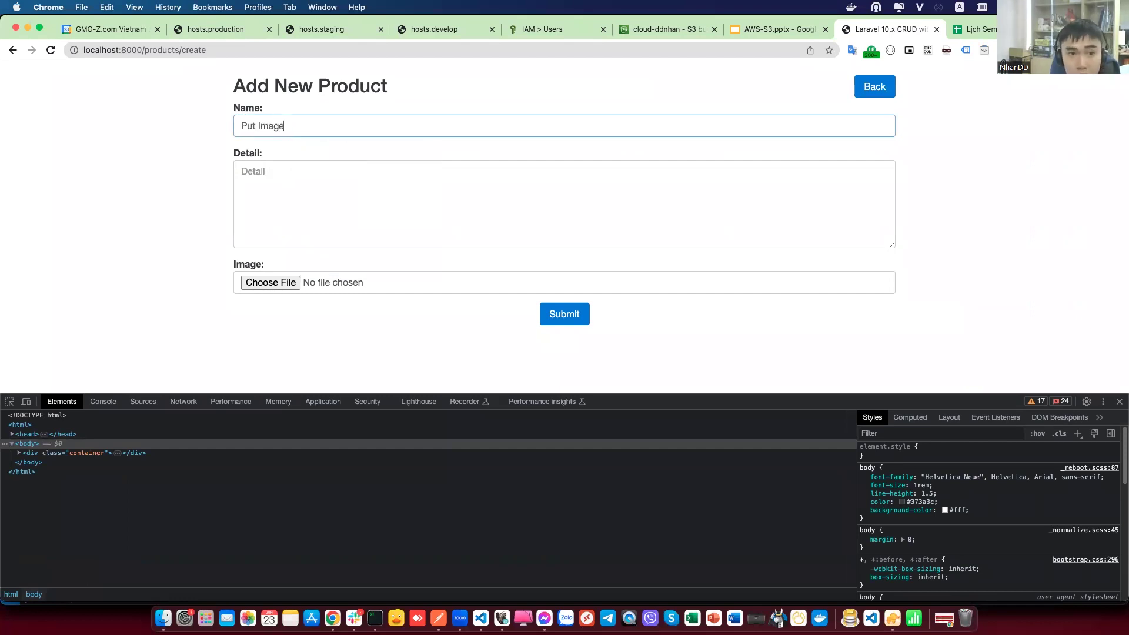
left_click(271, 155)
type("Detail")
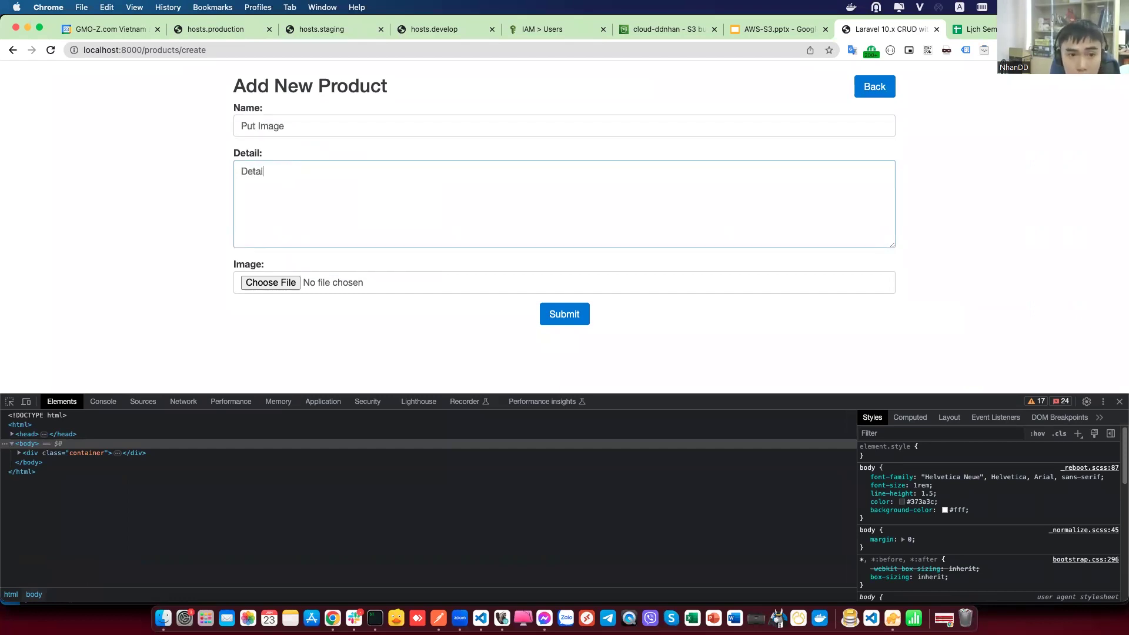
Step: Attach the Desktop image Screen Shot 2023-06-01 at 15.43.19 to the product and submit the form
left_click(258, 282)
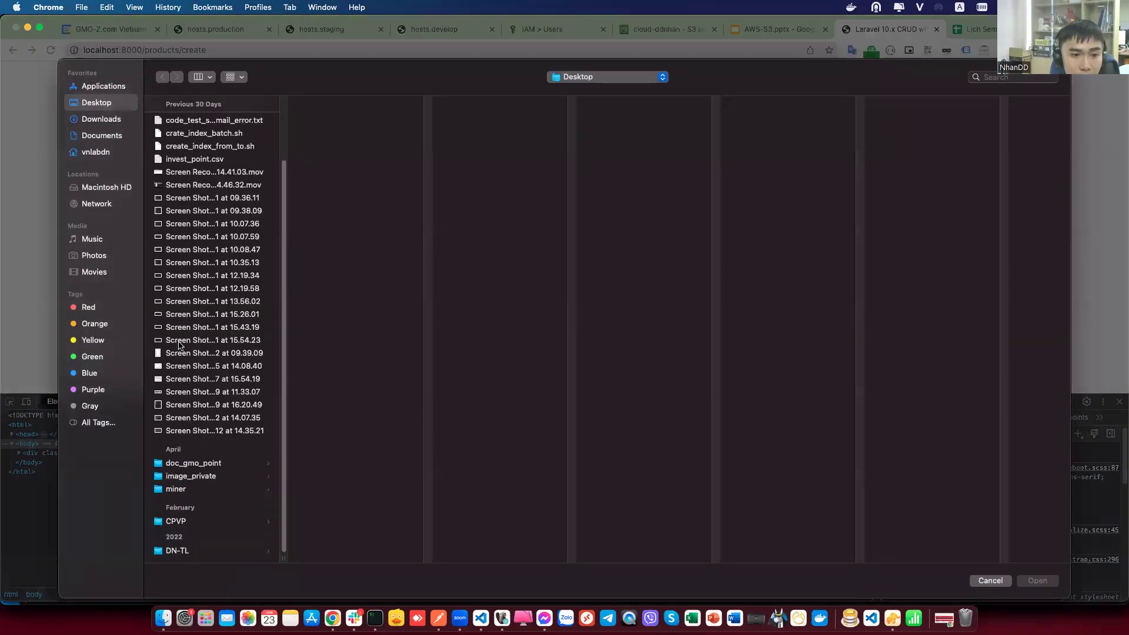
left_click(190, 327)
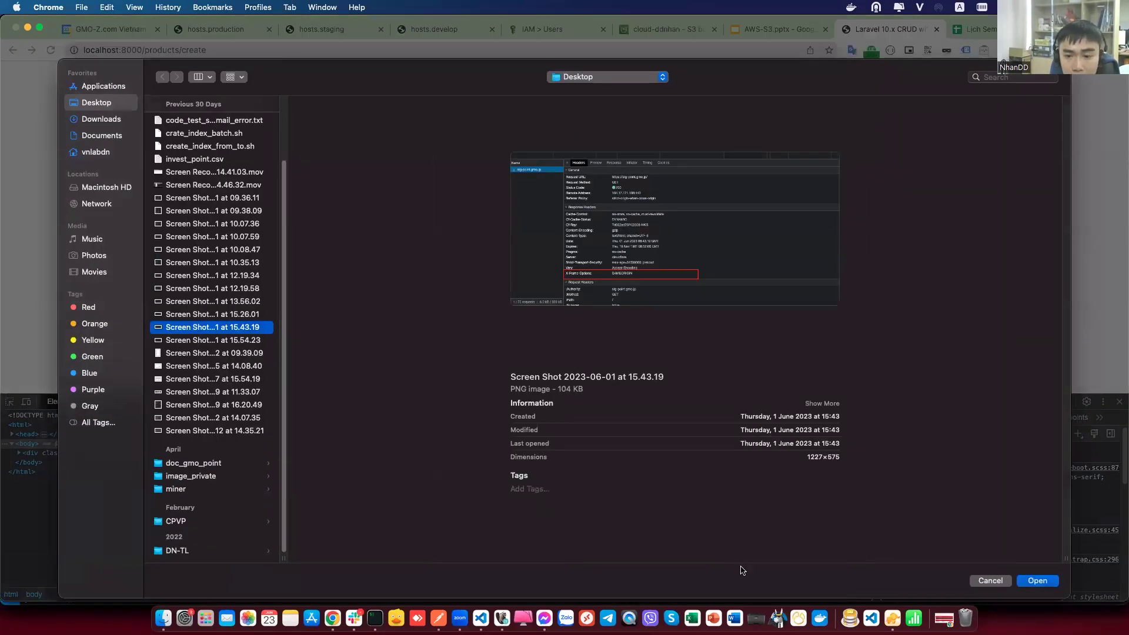
double_click(244, 330)
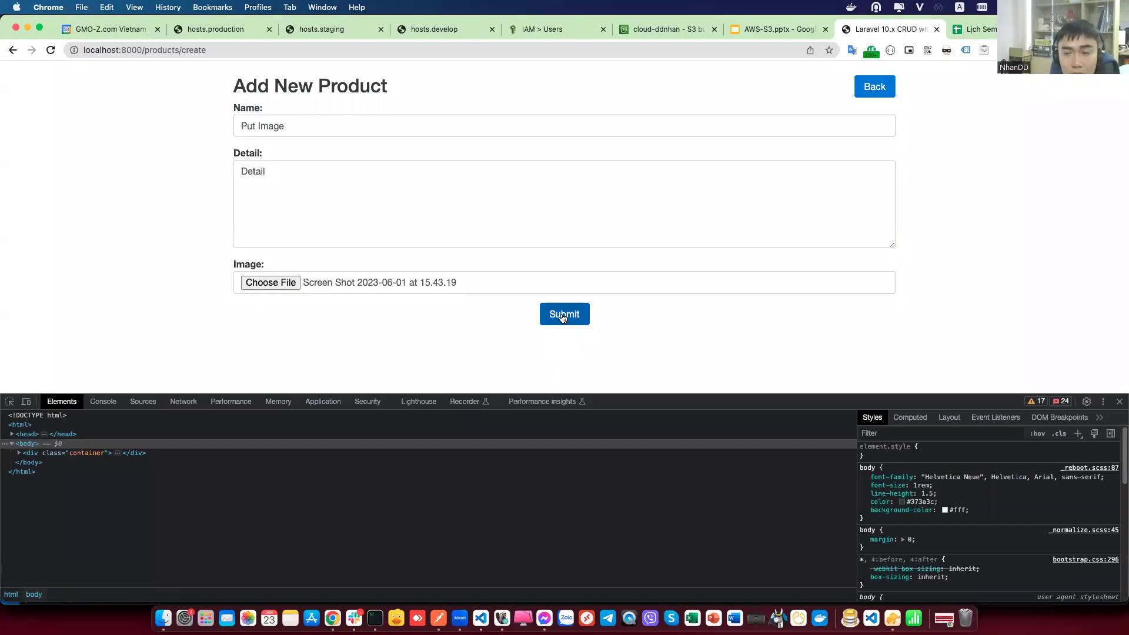
left_click(563, 317)
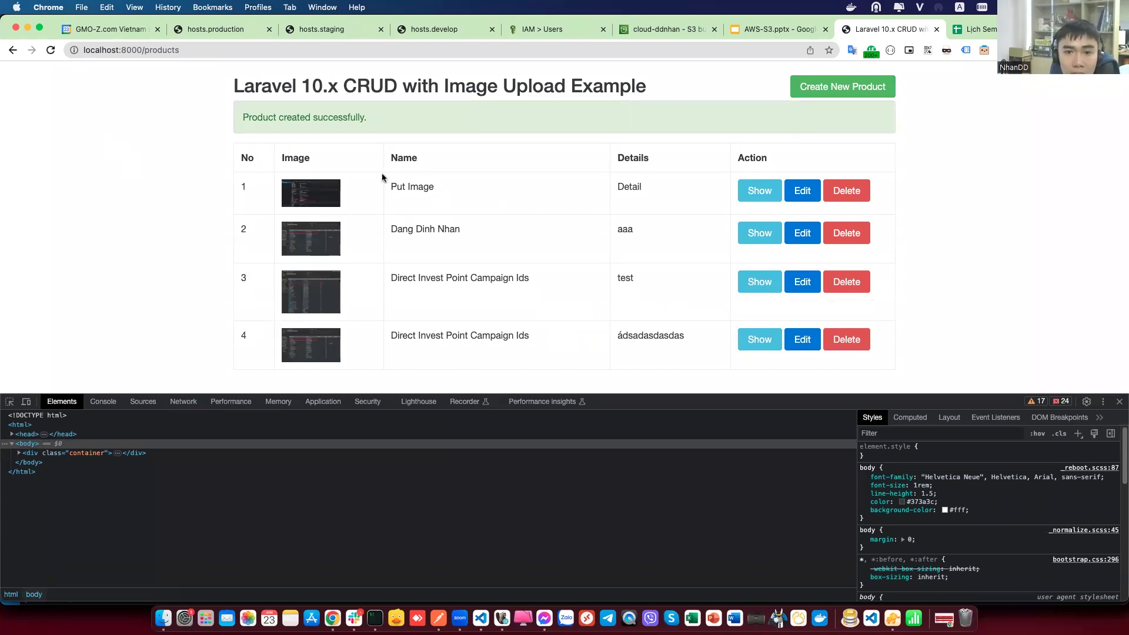
Step: Inspect the Put Image product's thumbnail and examine its source URL
right_click(300, 196)
left_click(320, 304)
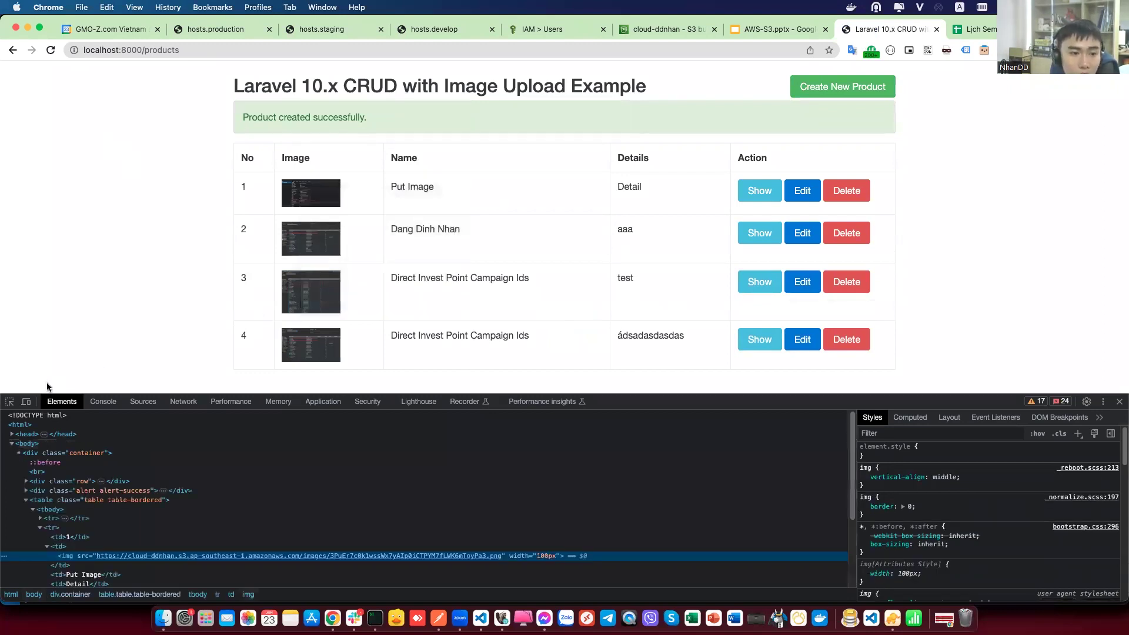
left_click(9, 403)
left_click(317, 200)
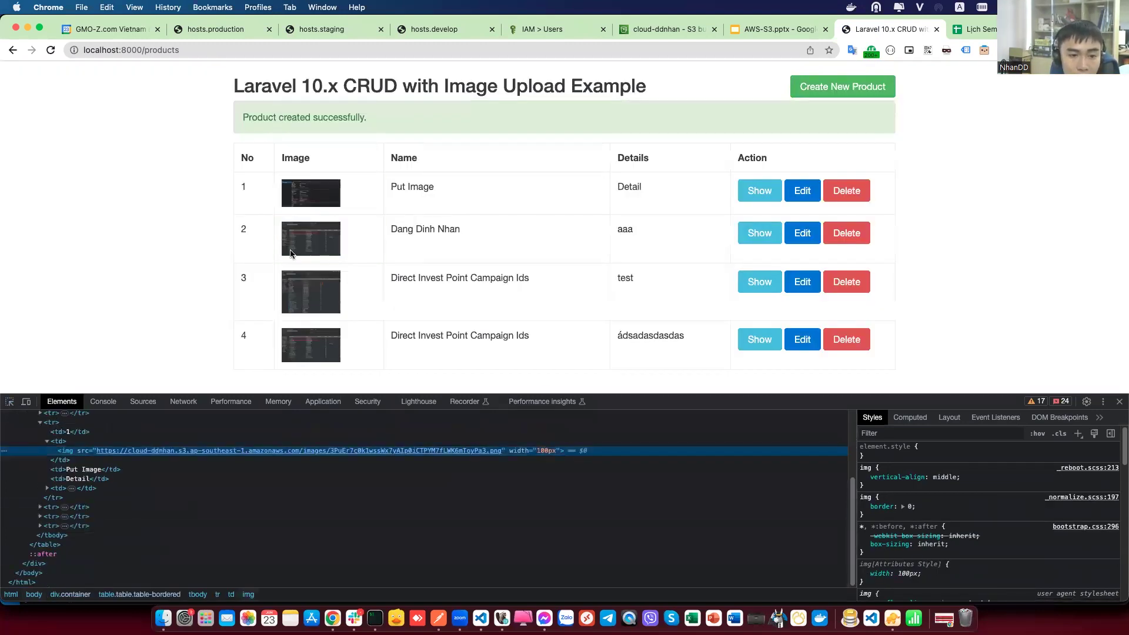
mouse_move(287, 454)
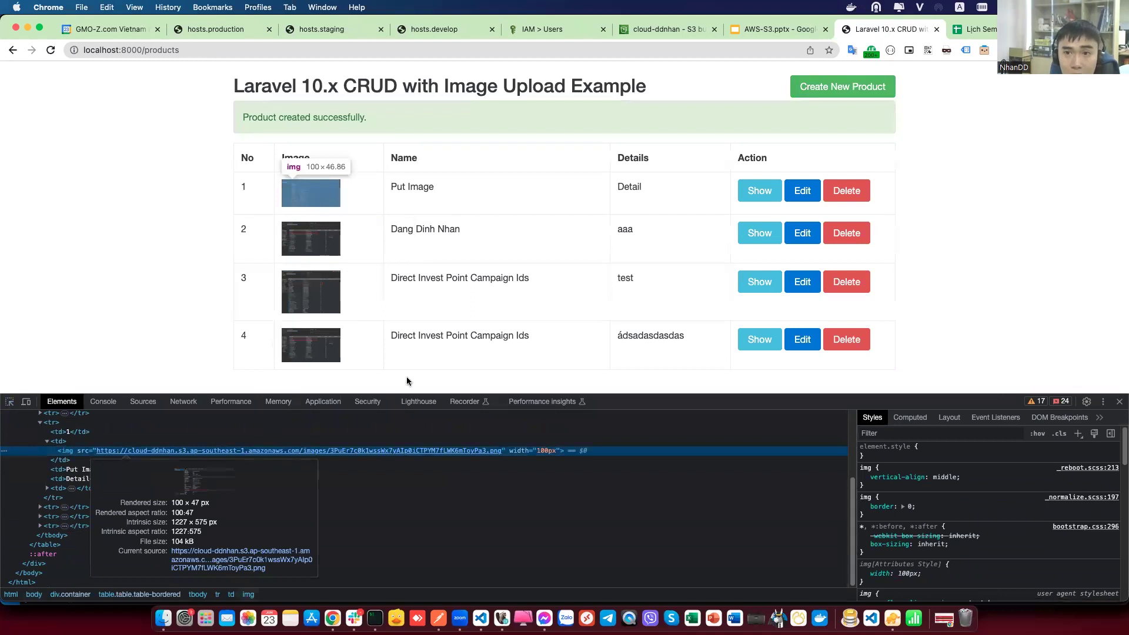
Step: Refresh the bucket's images folder, sort the objects by last modified with the newest first, and check the newest object's timestamp
left_click(656, 29)
key("super+r")
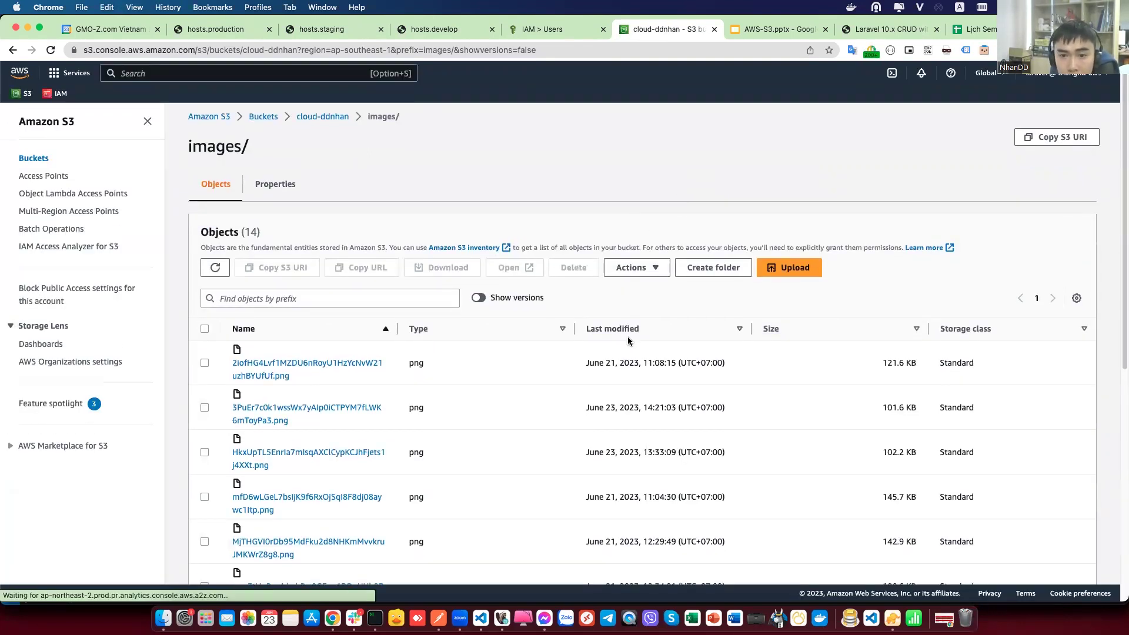
left_click(633, 332)
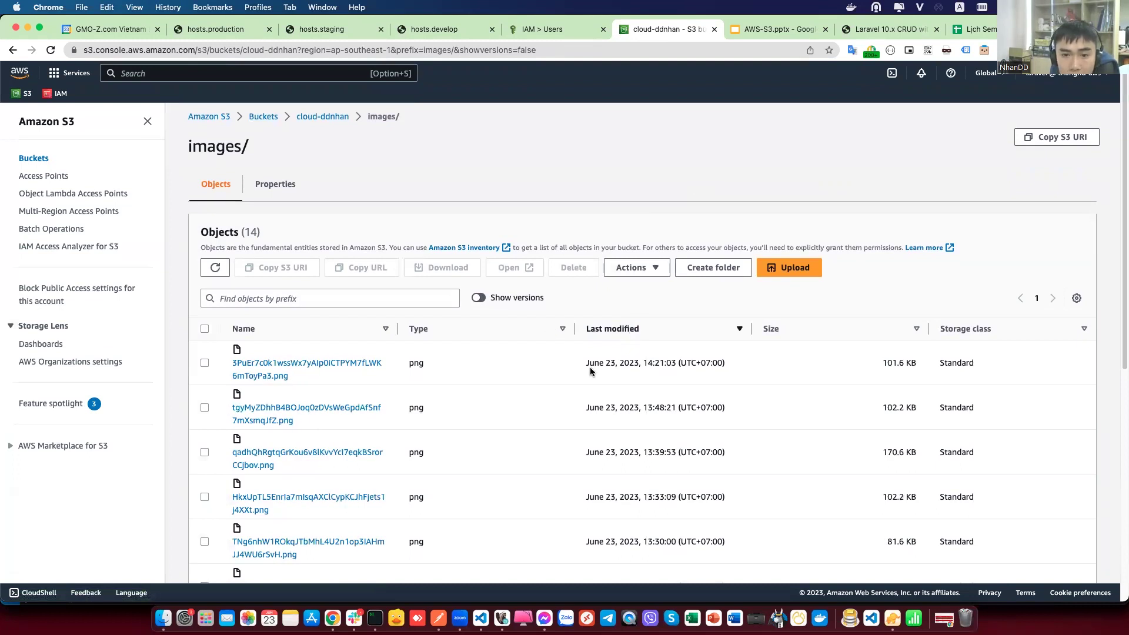
left_click_drag(570, 362, 739, 362)
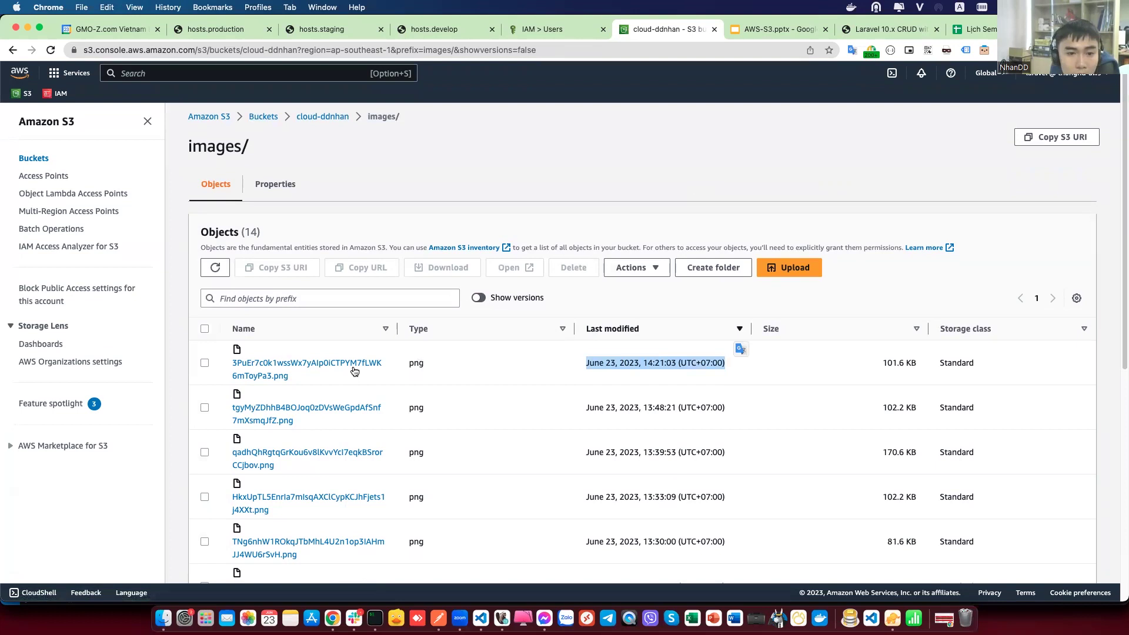
Step: Open the newest object's details in a new tab, view the image through its object URL, and return to the product list
left_click(314, 367, "super")
left_click(688, 28)
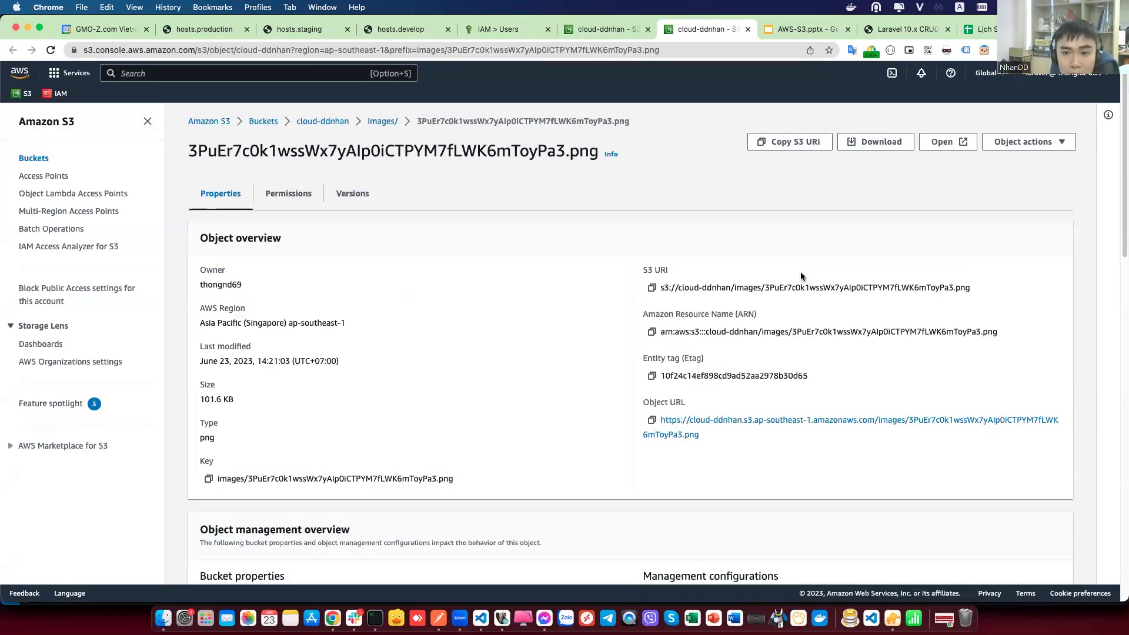
scroll(690, 415, "down", 1)
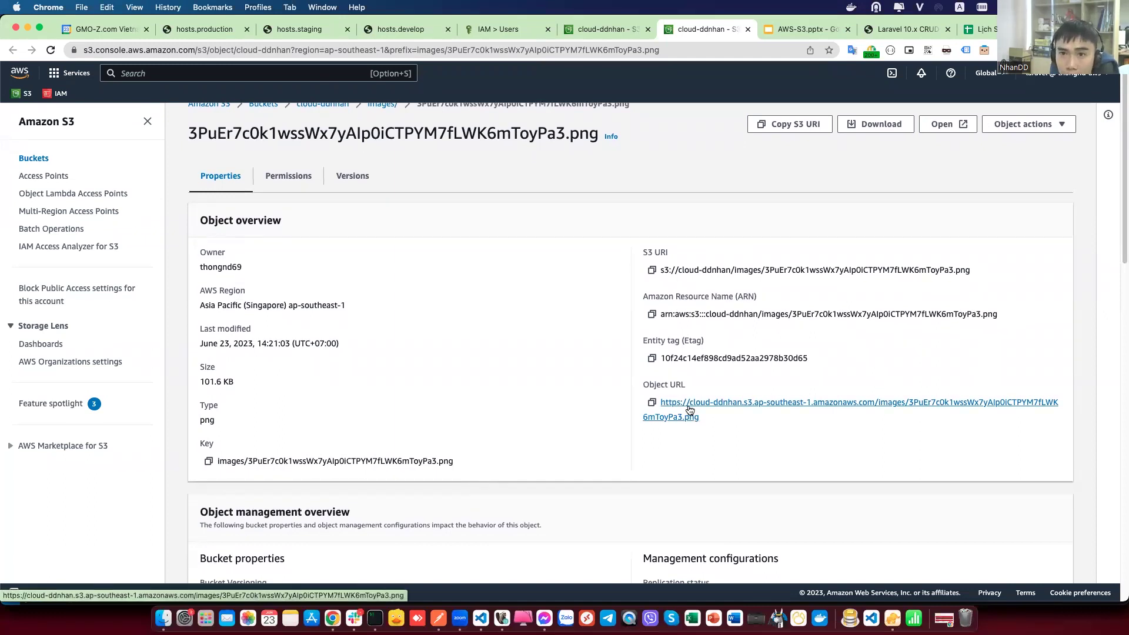
left_click(690, 410)
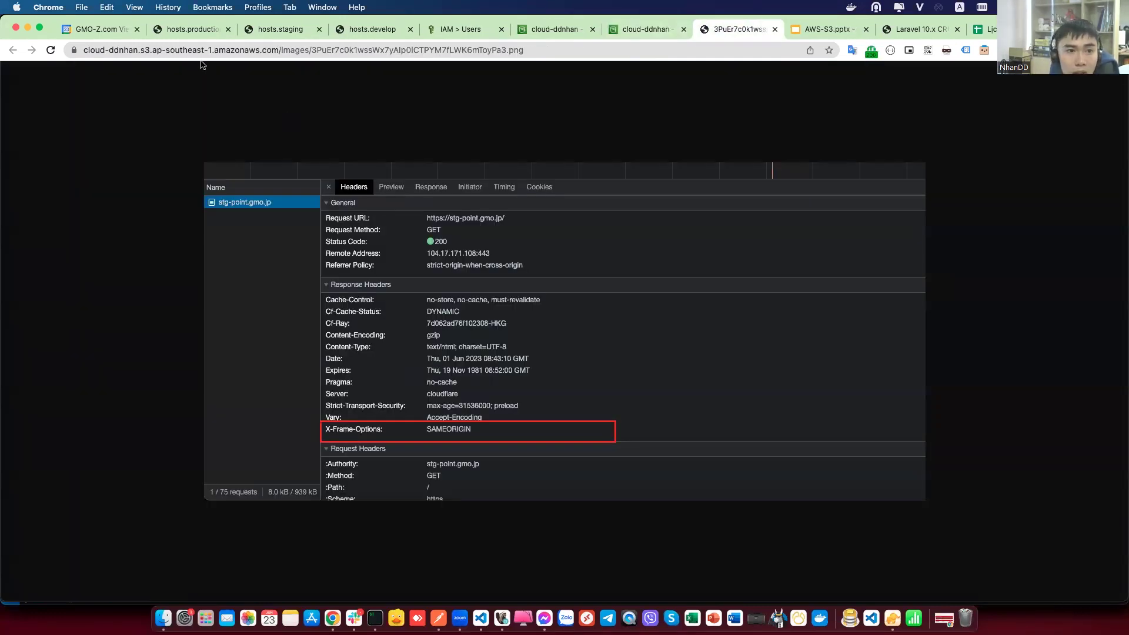
double_click(187, 51)
key("super+a")
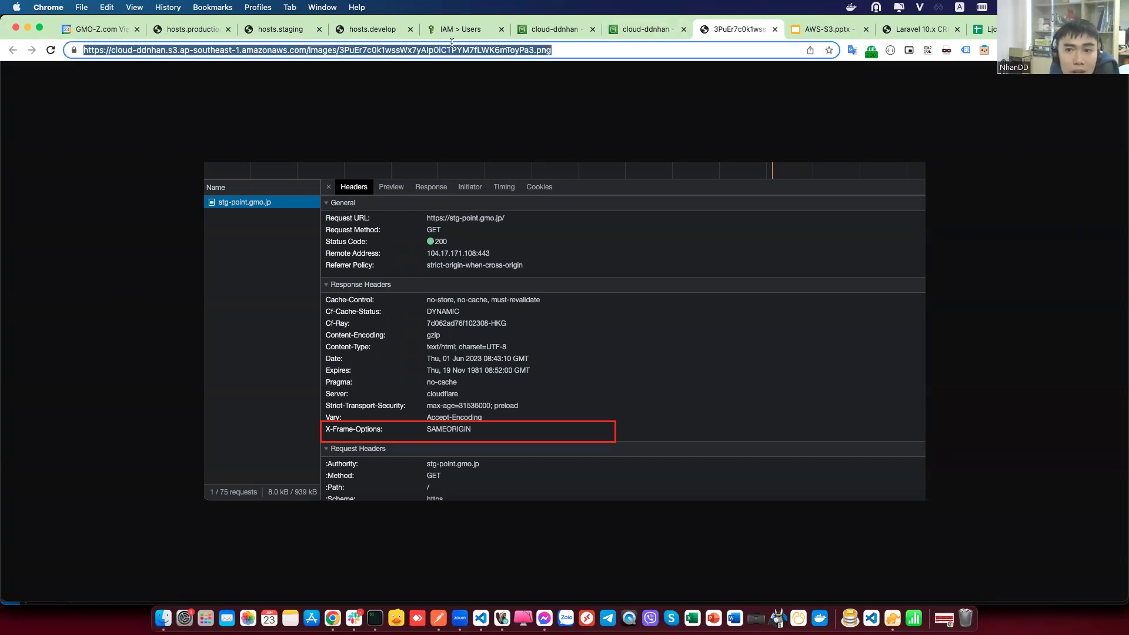
left_click(888, 30)
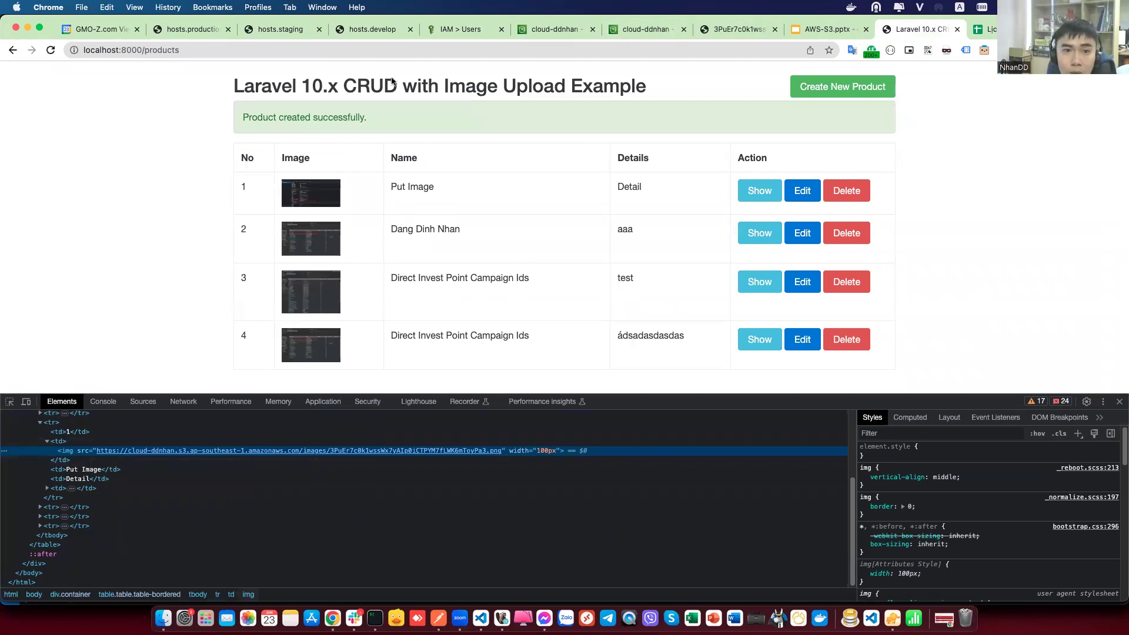
Step: In Visual Studio Code, uncomment the Only Get AWS key entries in .env, comment out the Full ones, and save the file
left_click(480, 618)
left_click(424, 255)
left_click_drag(660, 255, 383, 248)
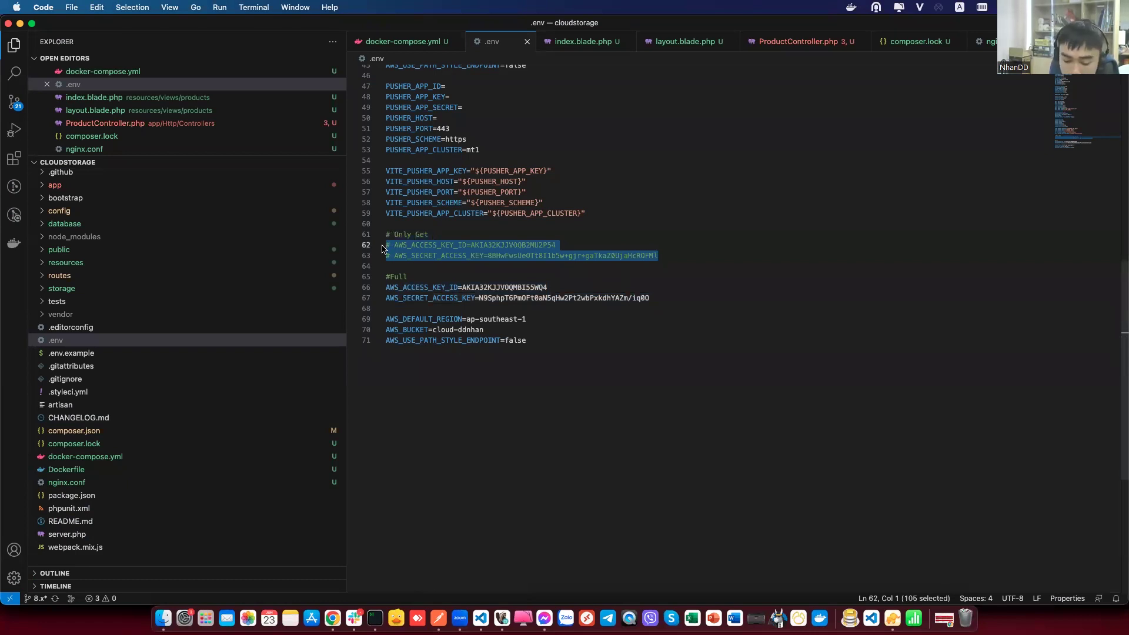
key("super+slash")
left_click(405, 288)
key("super+slash")
key("Down")
key("super+slash")
key("super+s")
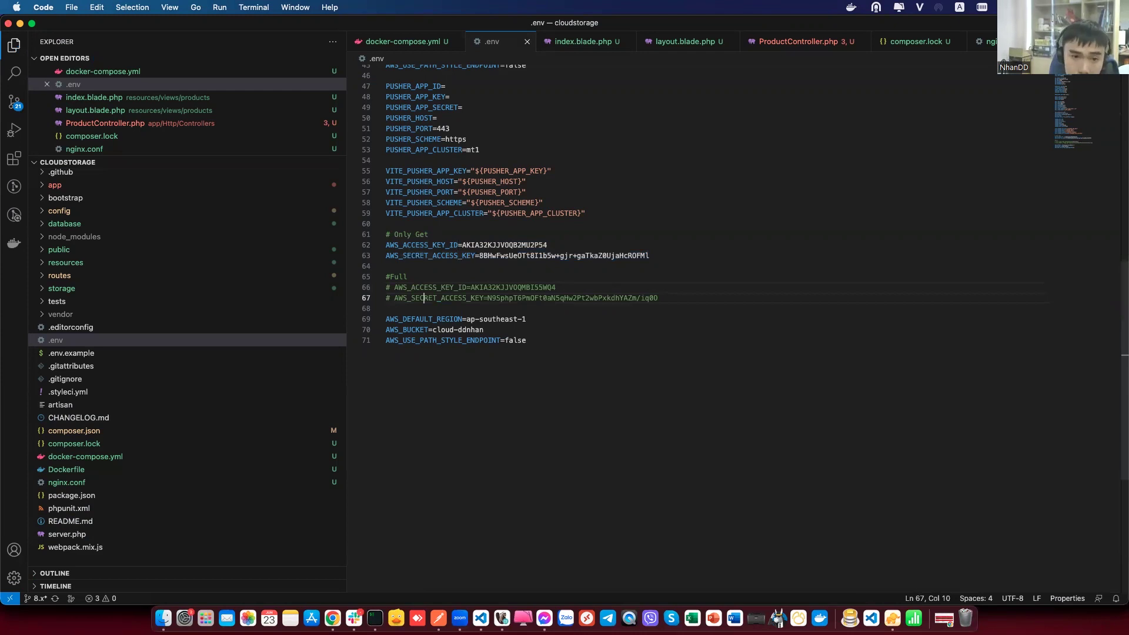
Step: Switch to Chrome, reload the product list, and open localhost:8000/products in a new incognito window
key("super+Tab")
key("super+r")
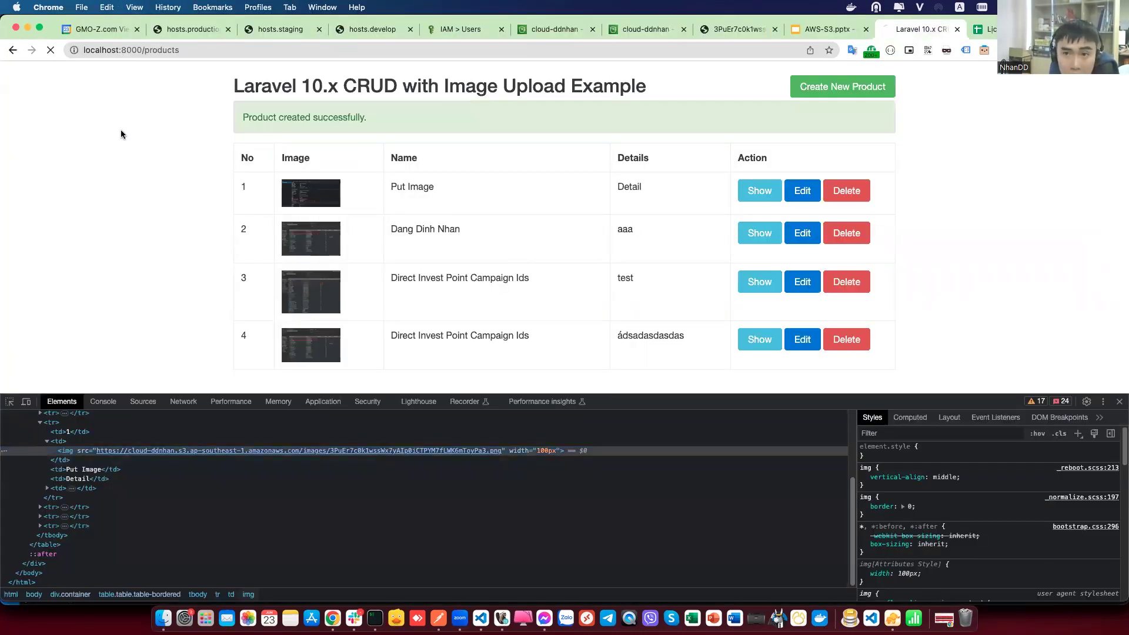
key("super+l")
key("super+c")
key("super+shift+n")
key("super+v")
key("Return")
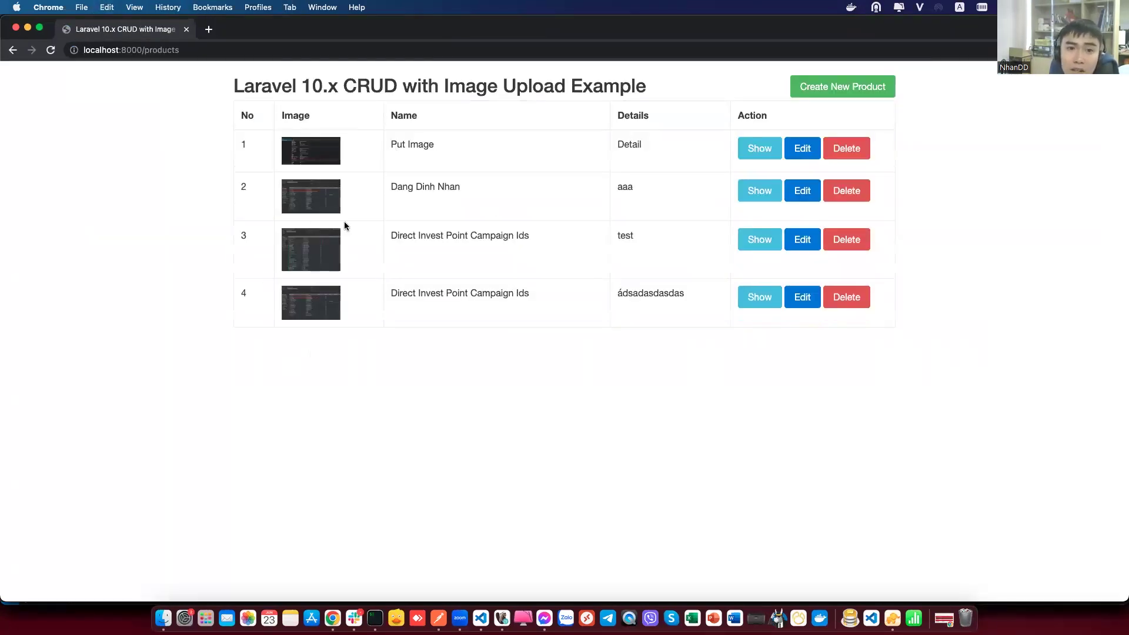
Step: Start a new product and fill in the name Only Get and the detail text Detail
left_click(798, 94)
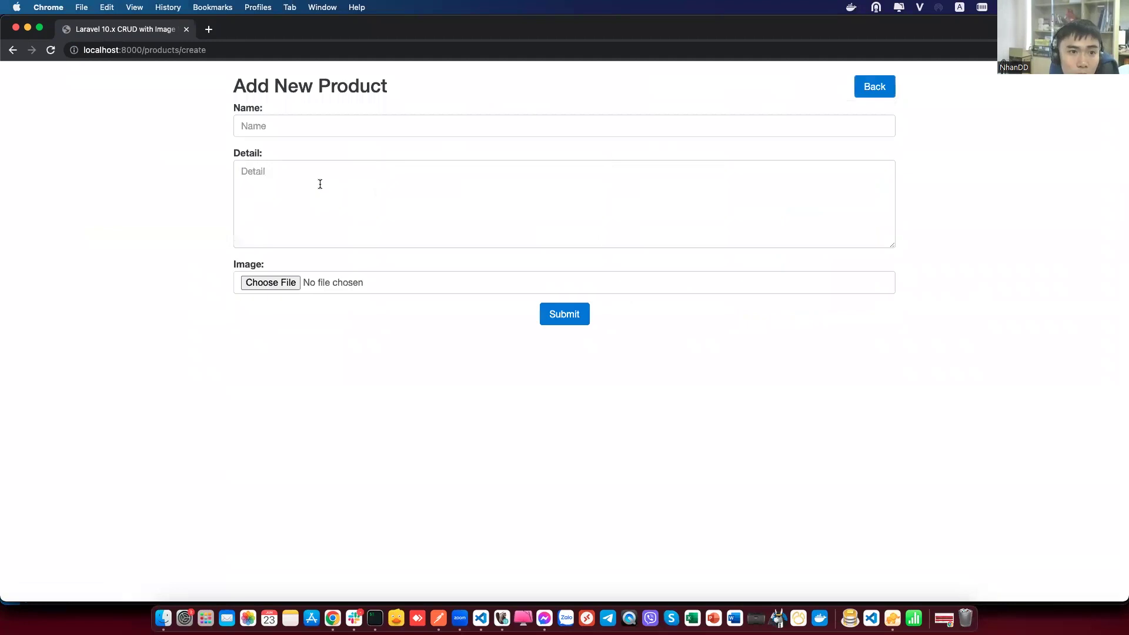
left_click(289, 130)
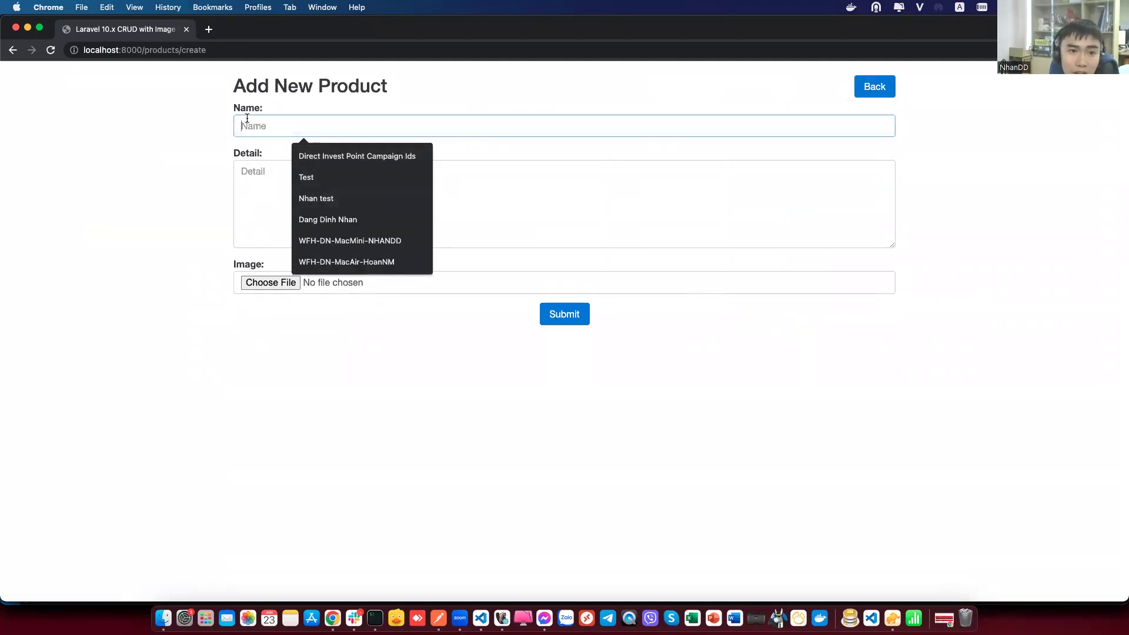
type("Only Get")
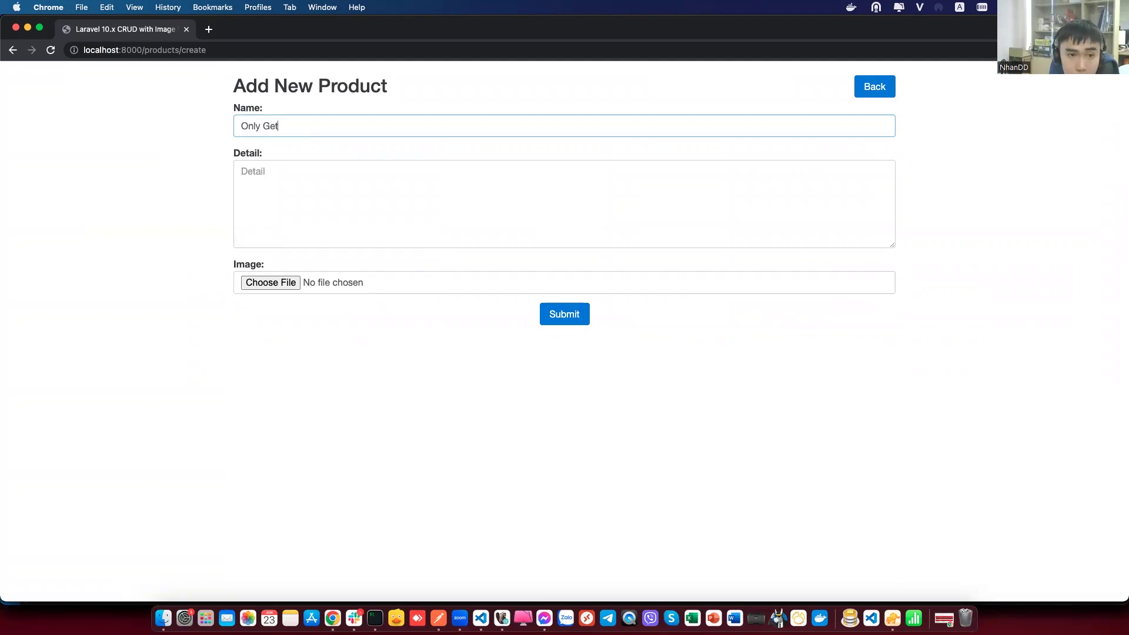
left_click(242, 171)
type("Detail")
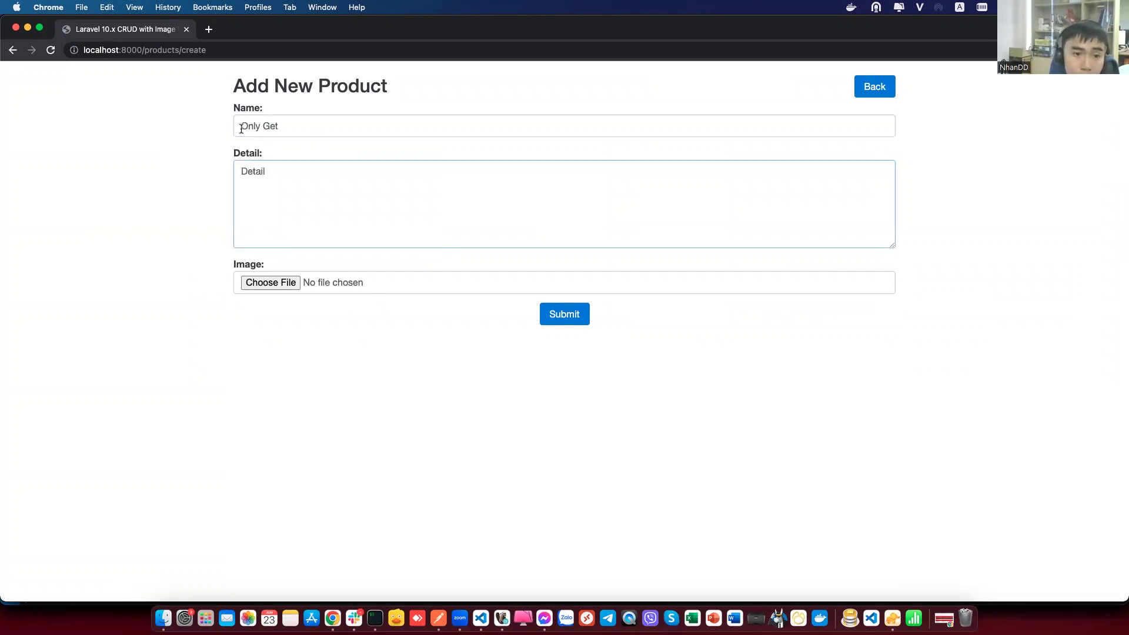
Step: Attach a screenshot from the Desktop to the Only Get product and try to submit the form
left_click(254, 283)
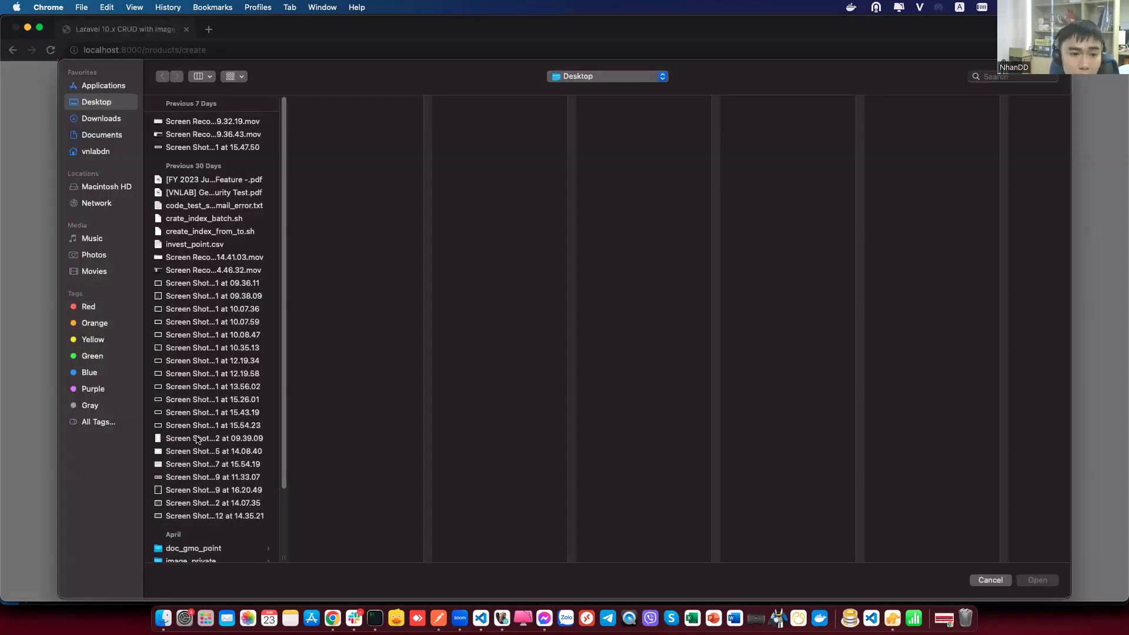
left_click(235, 426)
double_click(218, 402)
left_click(562, 316)
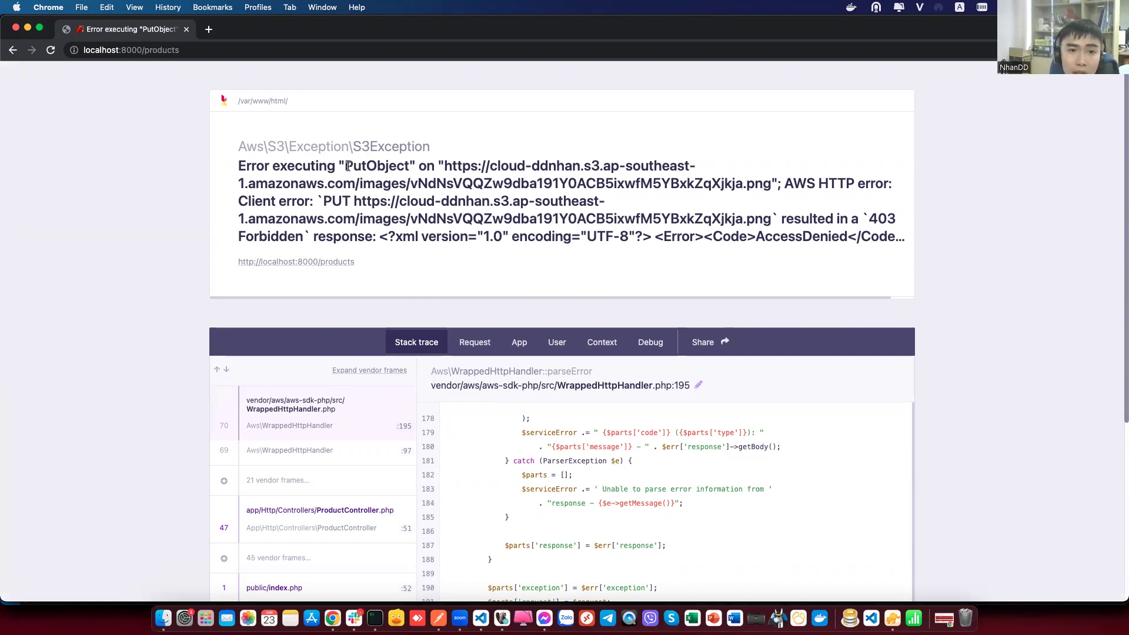
Step: Examine the S3 exception message for the failing operation, the bucket address and the HTTP status
double_click(389, 166)
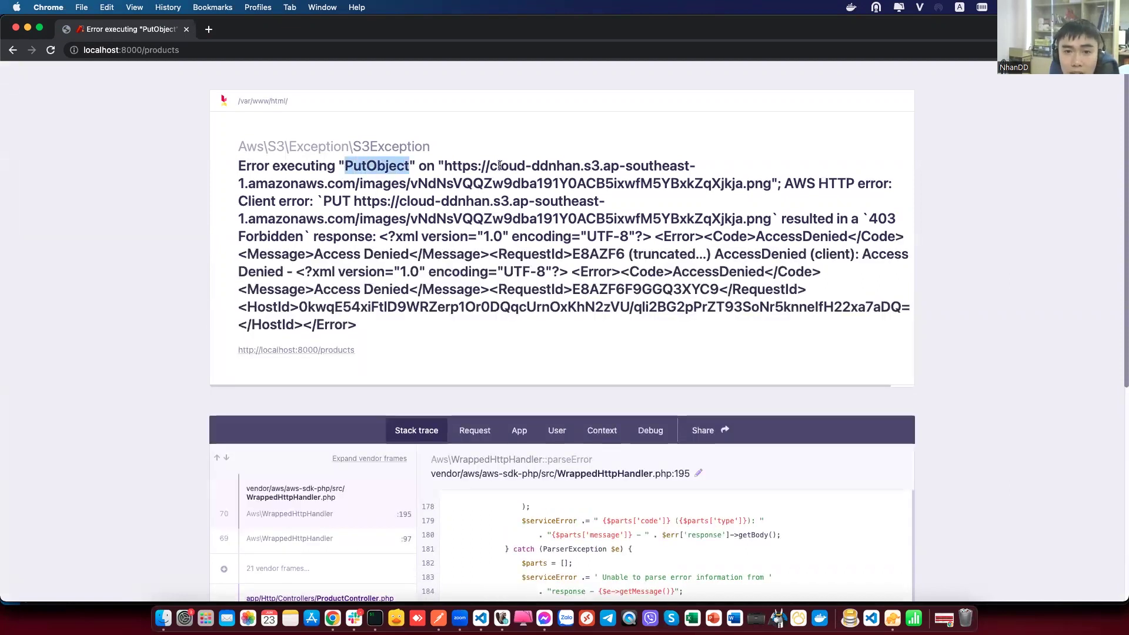
left_click_drag(488, 167, 612, 168)
left_click(275, 252)
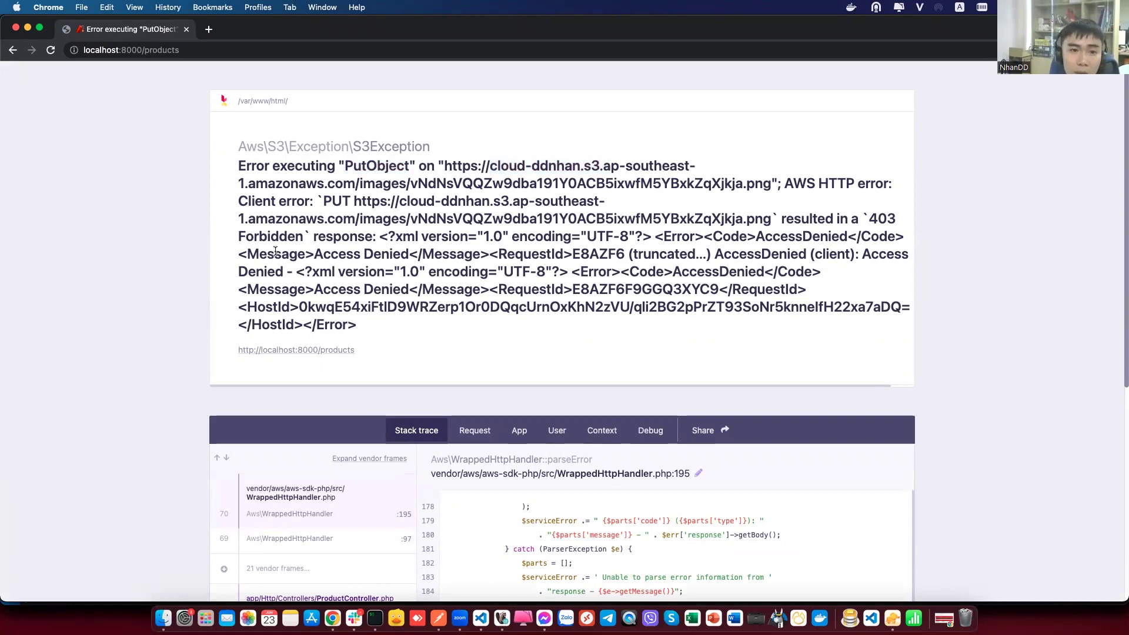
left_click_drag(867, 218, 301, 235)
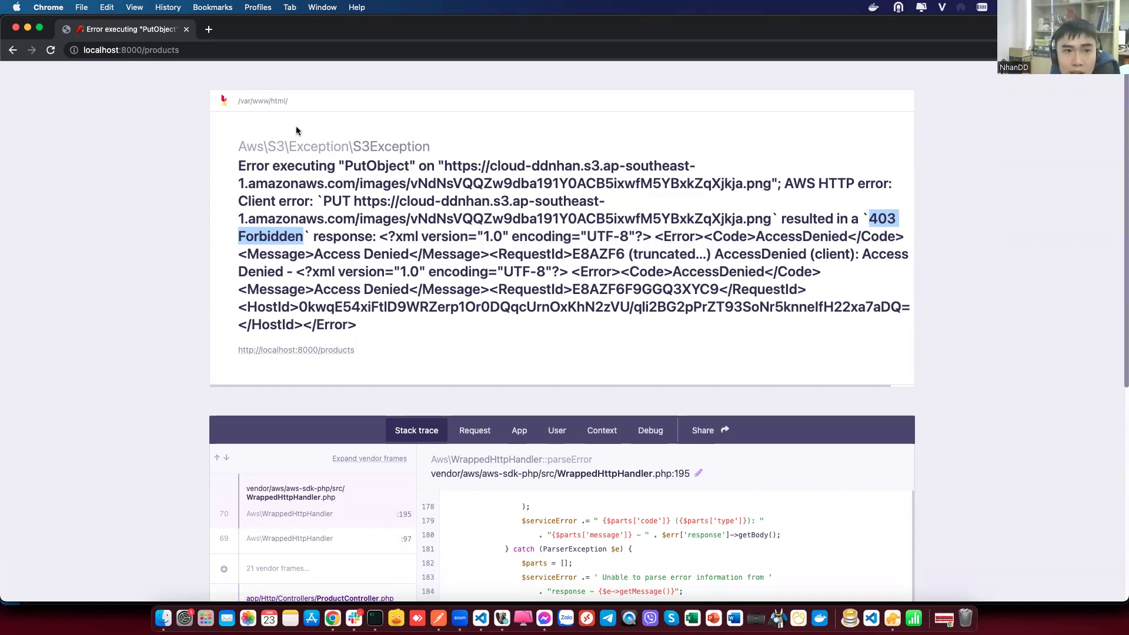
Step: Close the incognito window and return to the object list in the cloud-ddnhan bucket's images folder
left_click(187, 30)
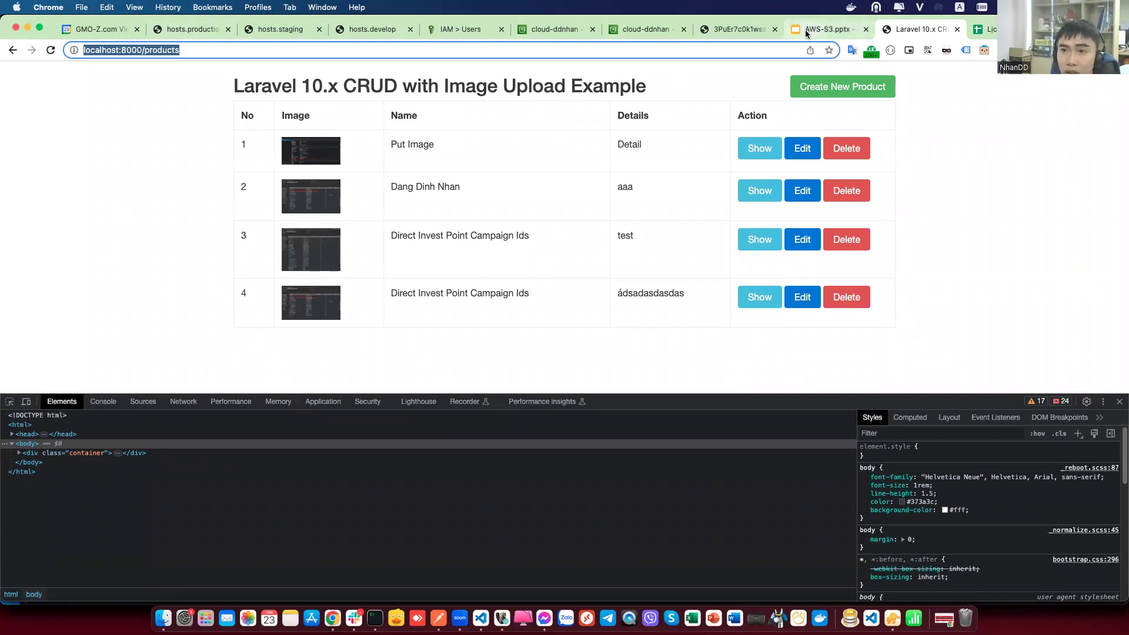
left_click(535, 30)
scroll(376, 192, "up", 1)
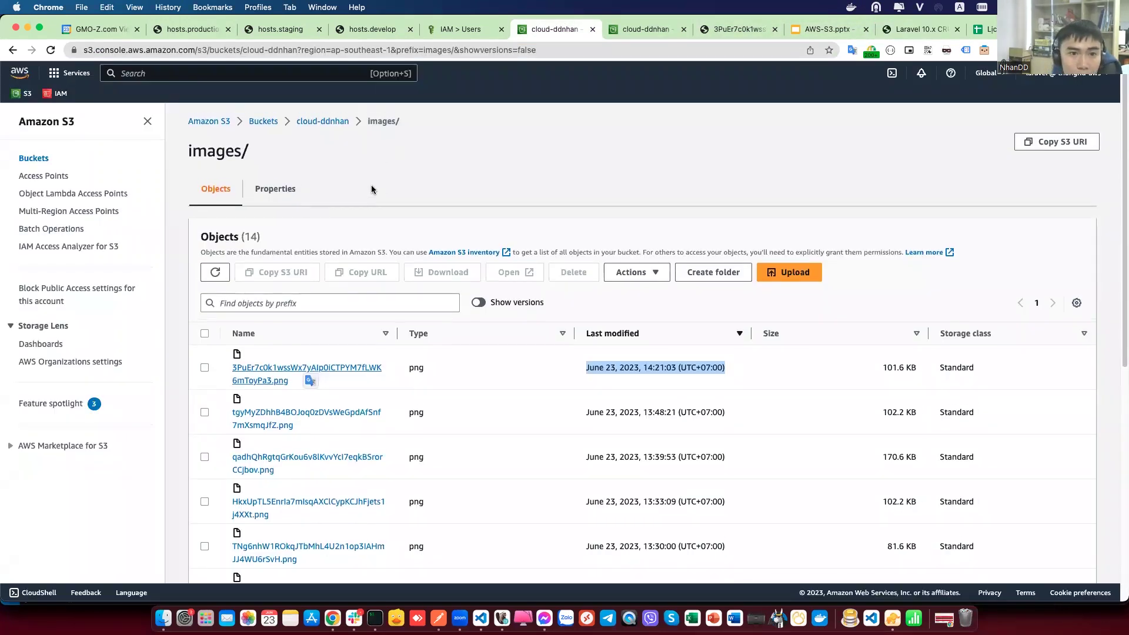
Step: Go back to the bucket list and open the static-page-cloudstoragge-demo bucket
left_click(315, 123)
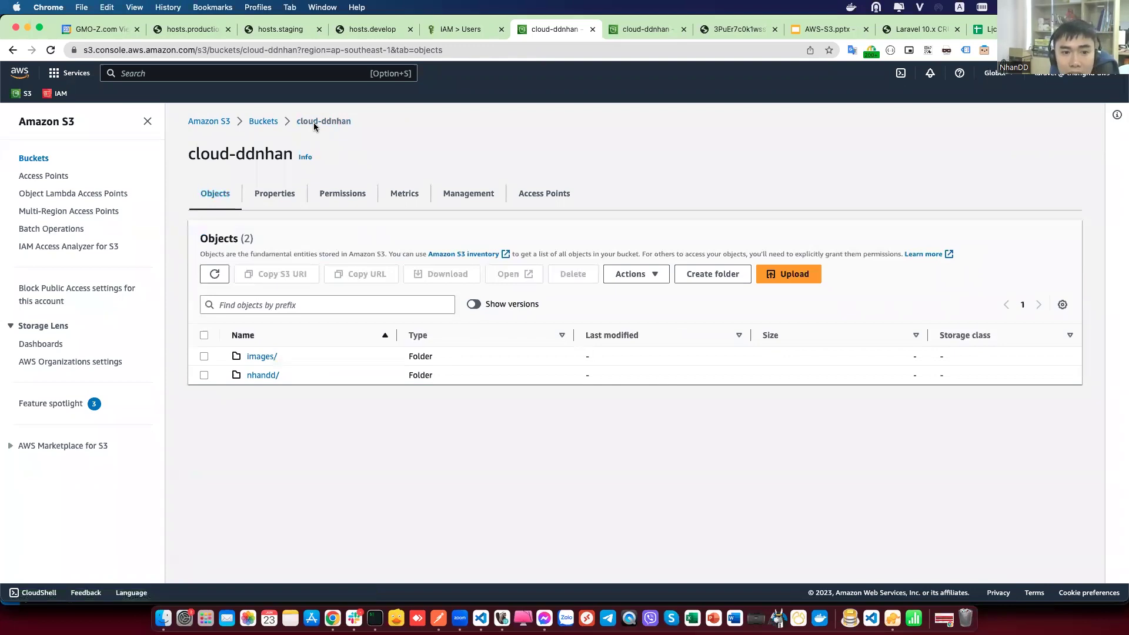
left_click(260, 122)
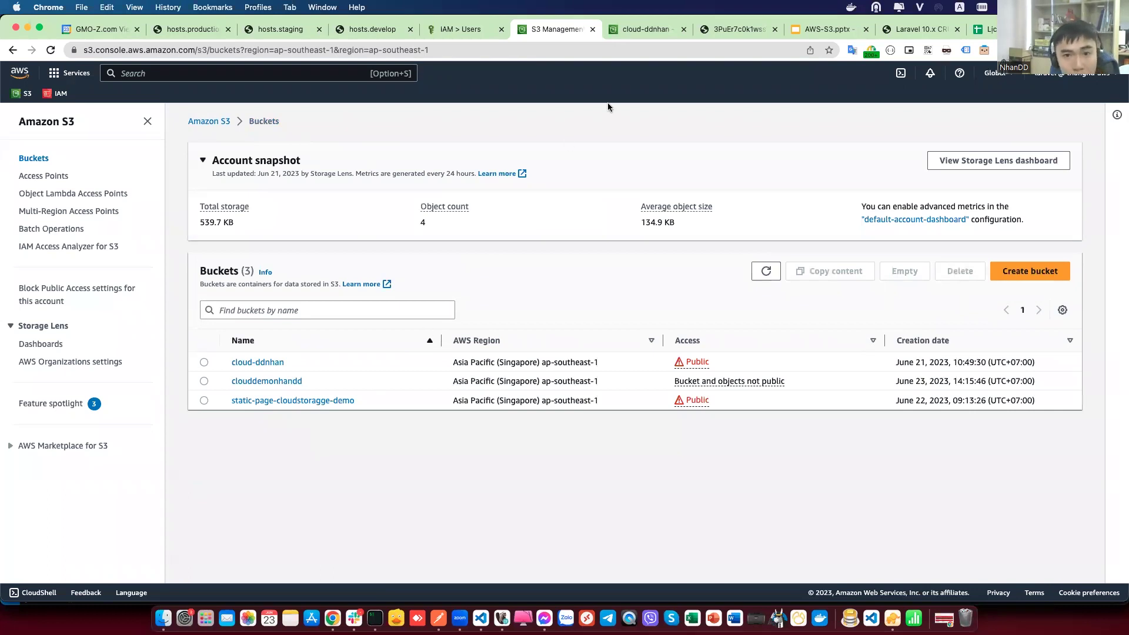
left_click(298, 400)
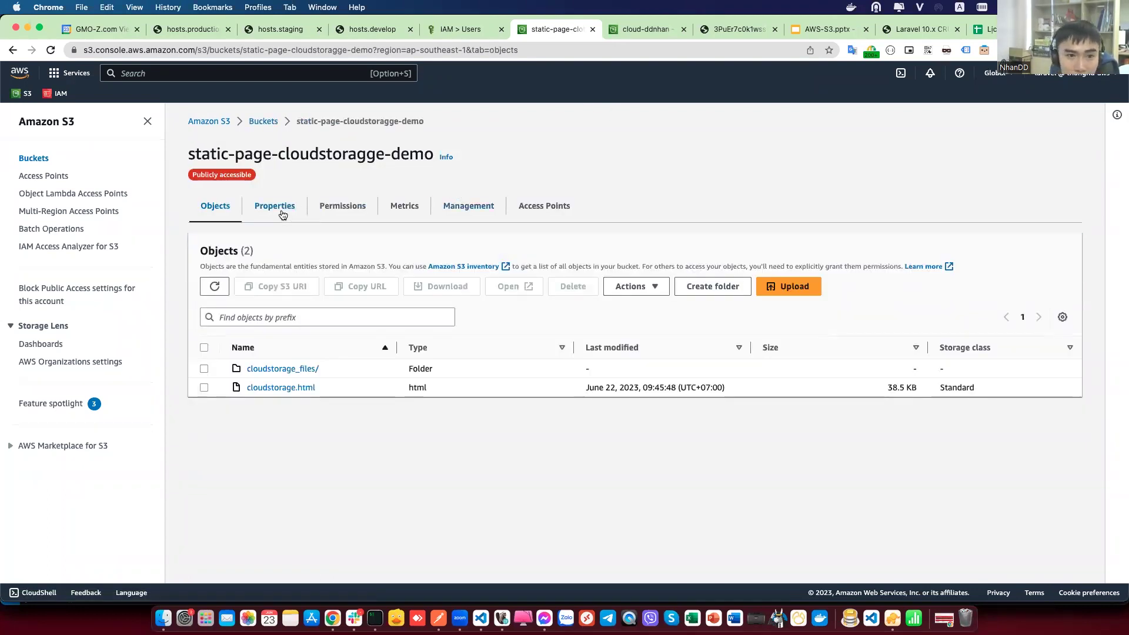
Step: Find the Static website hosting section in the bucket's properties and highlight its heading
left_click(278, 207)
scroll(394, 253, "down", 5)
scroll(397, 275, "down", 15)
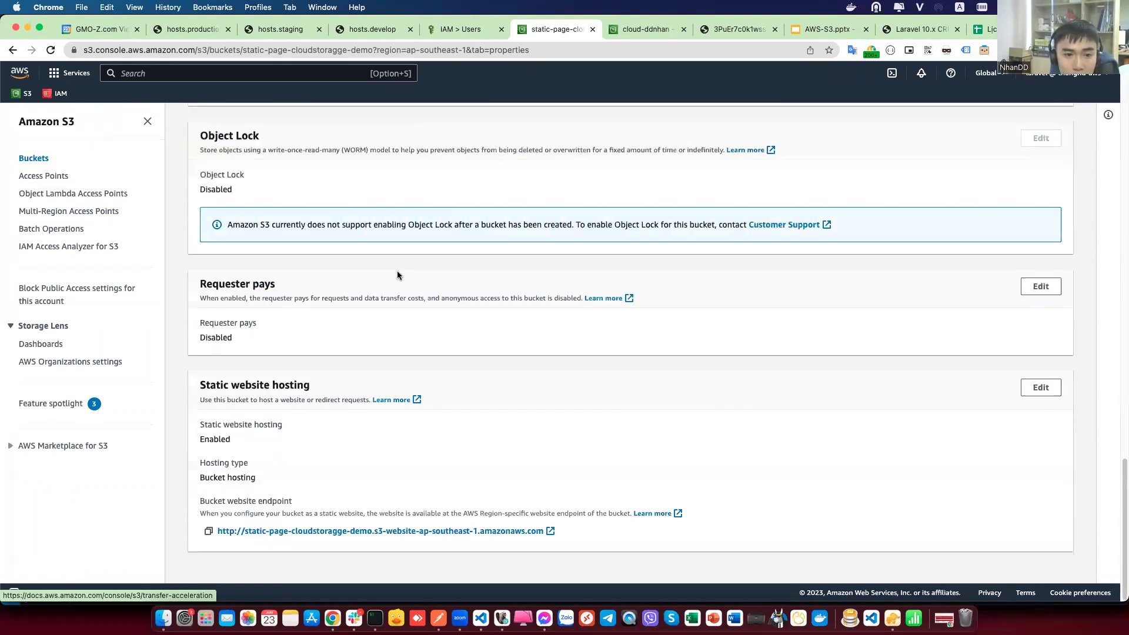
left_click_drag(202, 387, 314, 391)
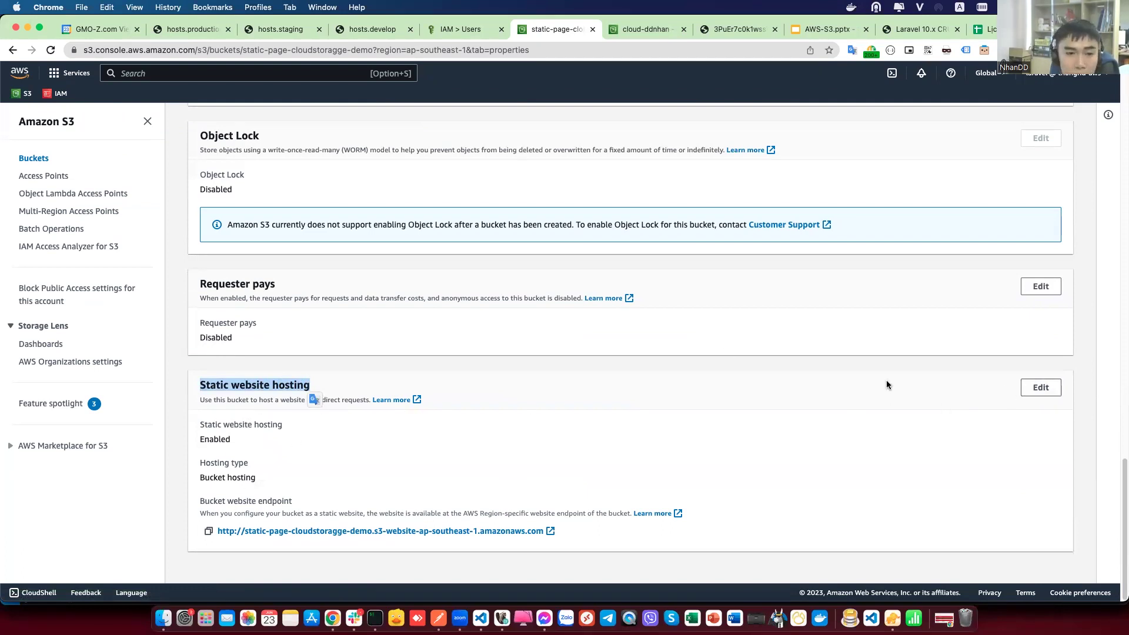
Step: Open the static website hosting settings for editing and review the hosting status and hosting type options
left_click(1031, 387)
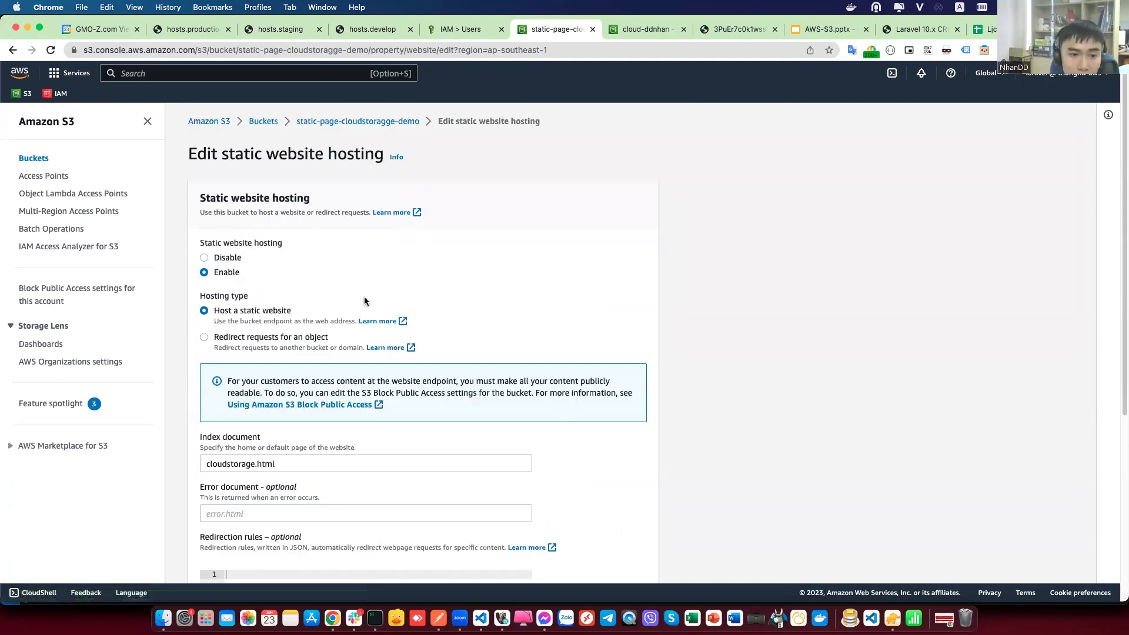
scroll(364, 302, "down", 5)
scroll(391, 371, "up", 4)
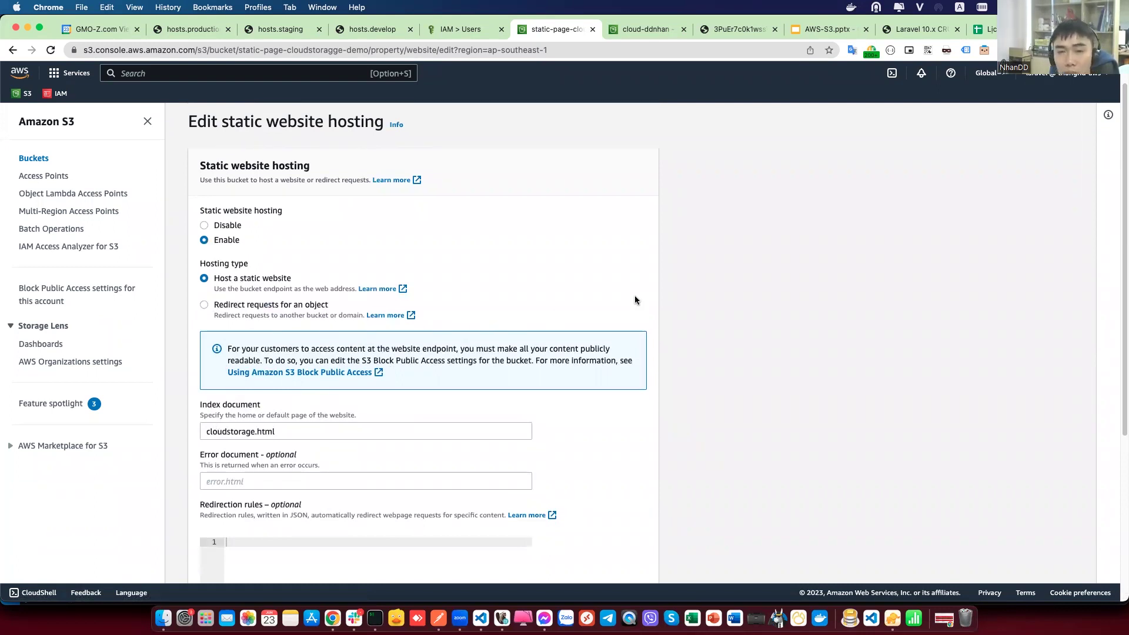
scroll(609, 306, "down", 1)
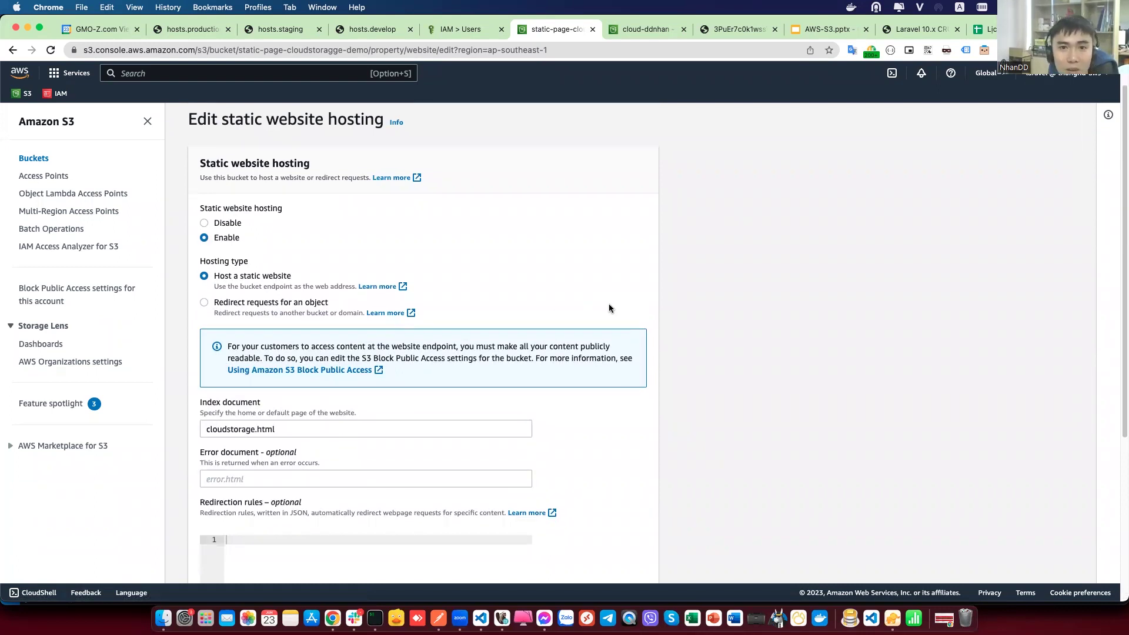
scroll(517, 409, "down", 2)
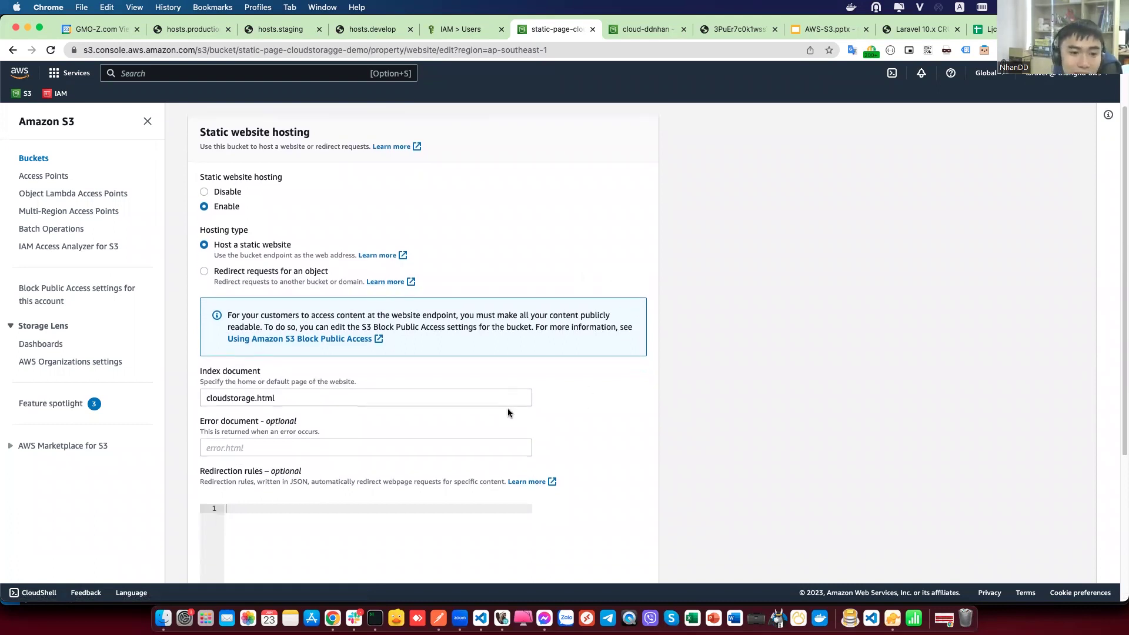
Step: Examine the index document entry cloudstorage.html and the optional error document and redirection rules fields
left_click_drag(206, 368, 282, 374)
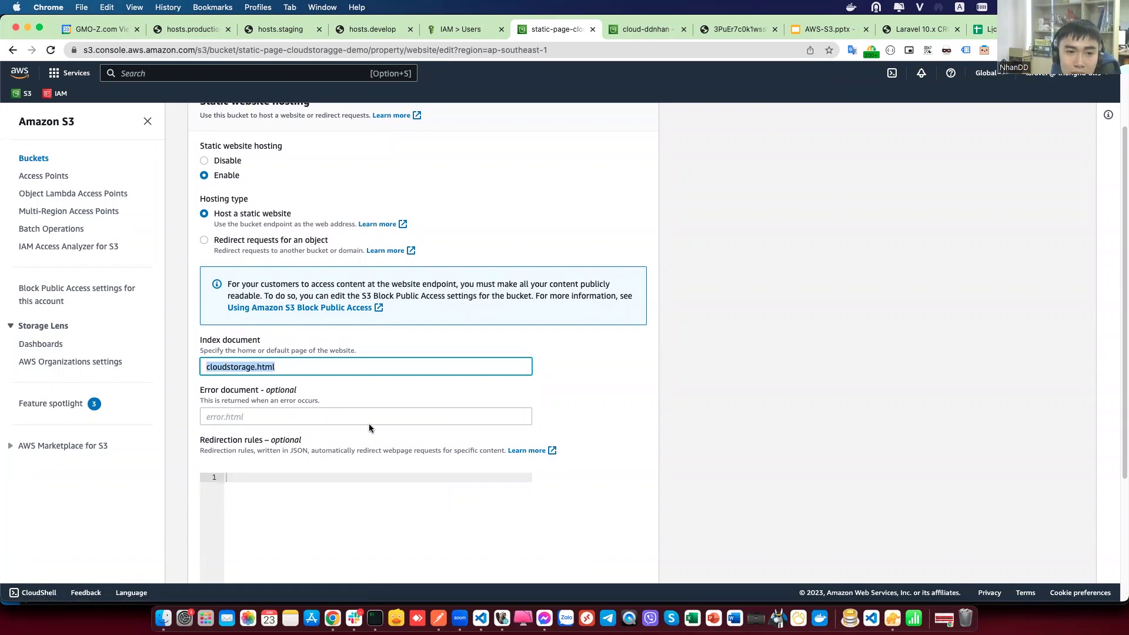
scroll(533, 411, "down", 4)
scroll(494, 368, "up", 5)
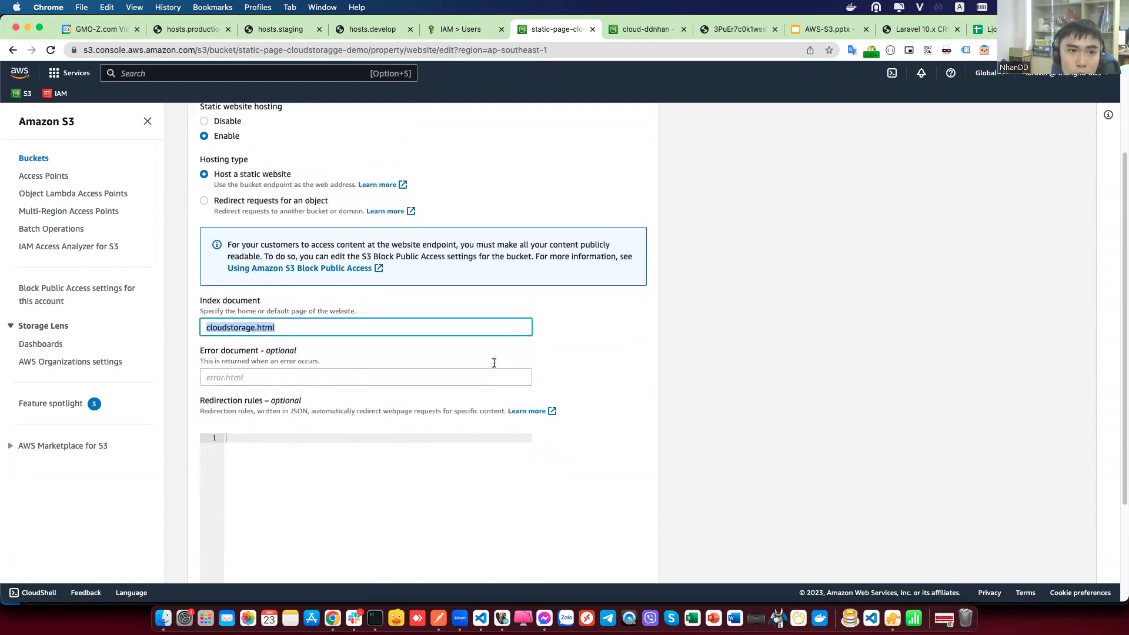
double_click(222, 382)
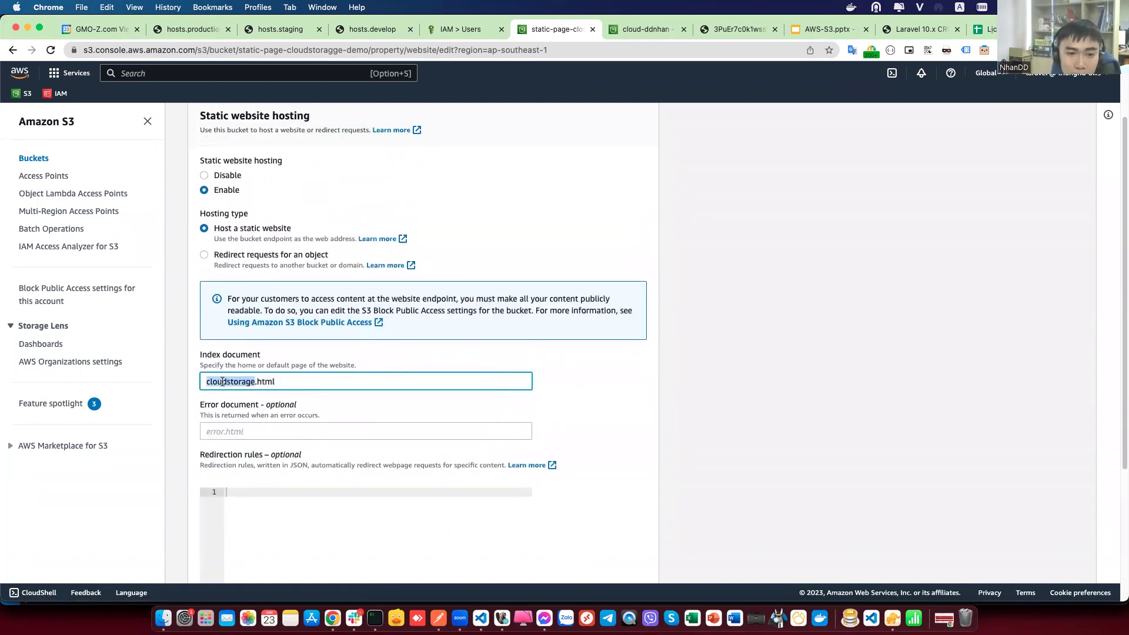
left_click(292, 384)
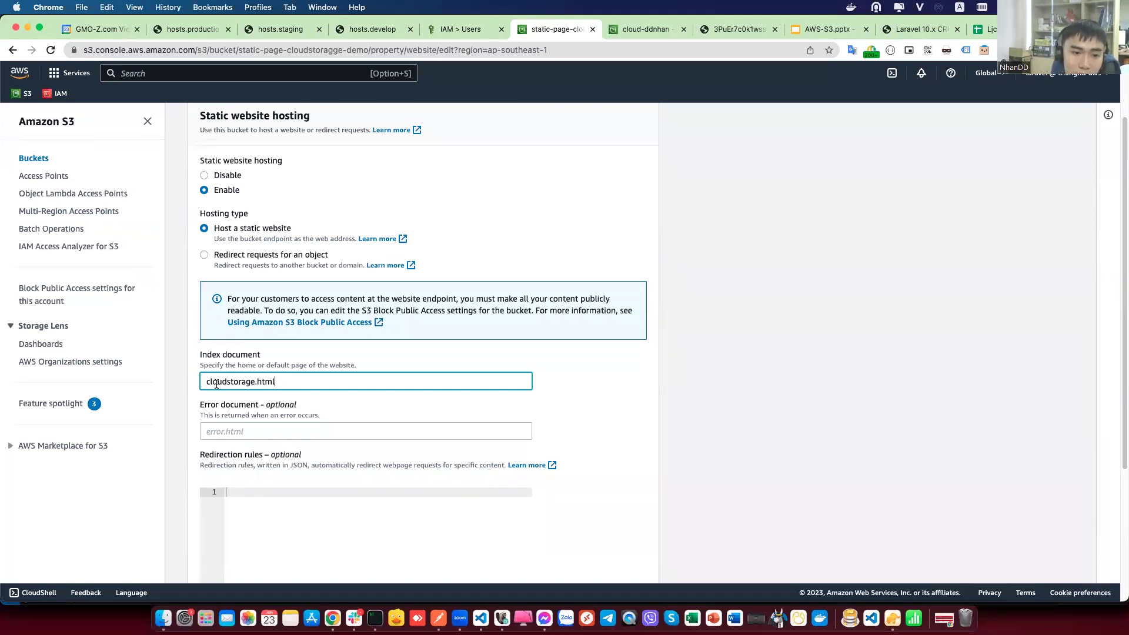
double_click(219, 383)
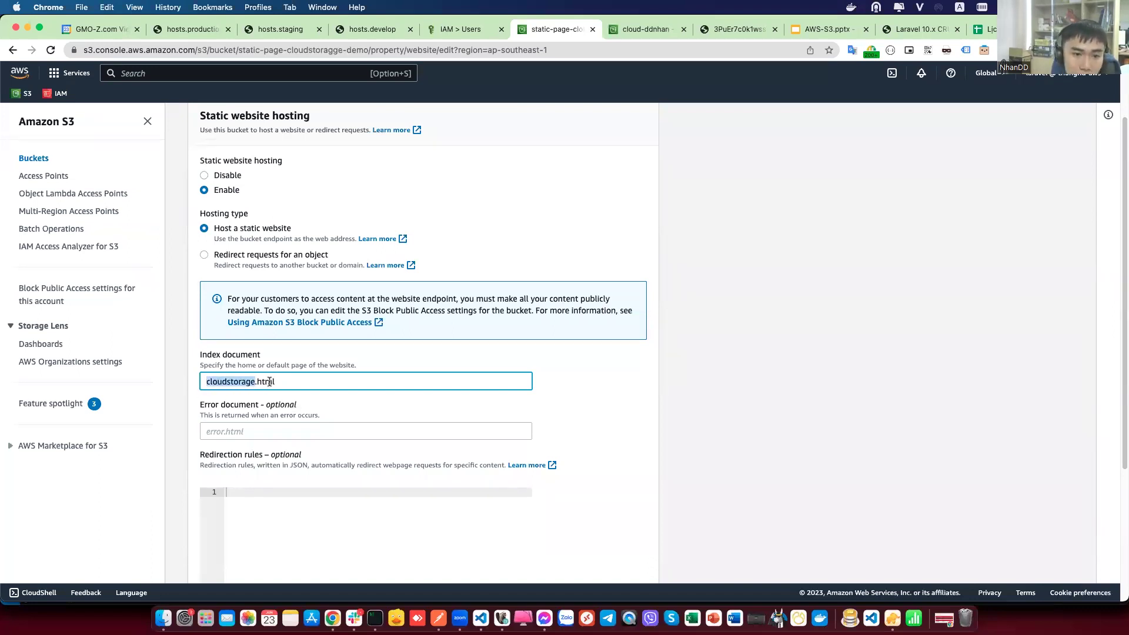
left_click(484, 390)
scroll(277, 372, "down", 5)
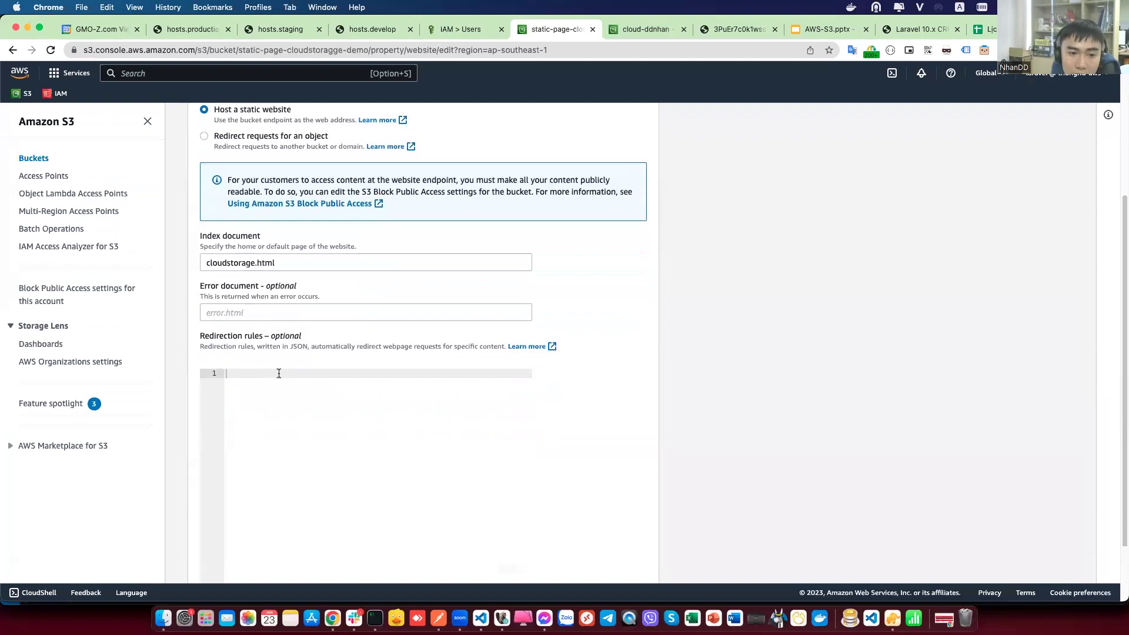
scroll(278, 373, "up", 7)
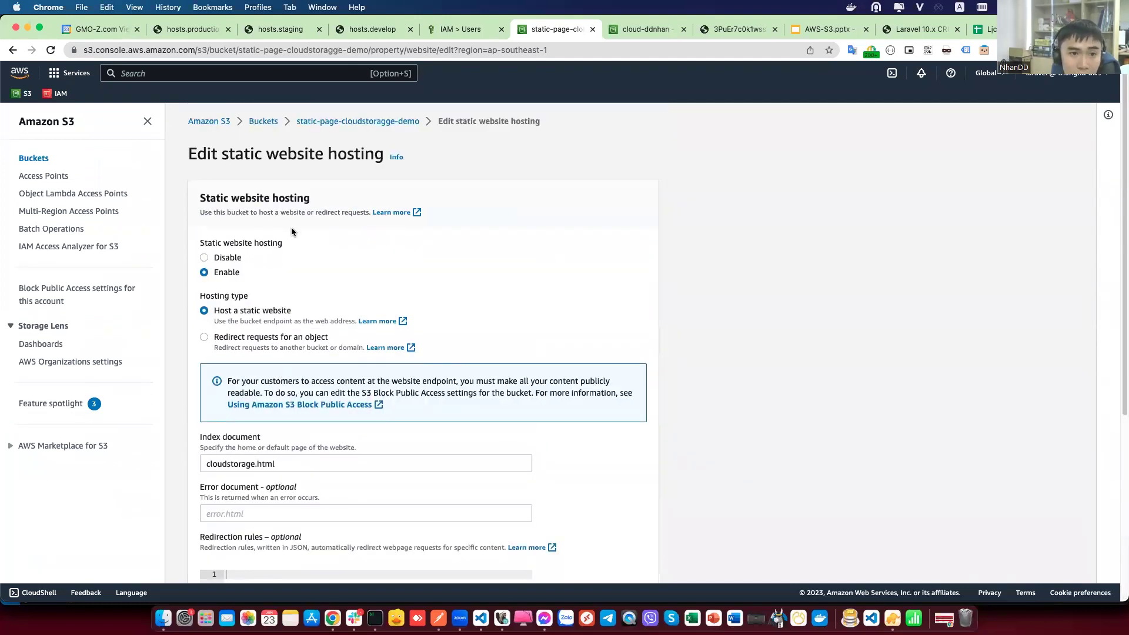
Step: Leave the hosting settings without saving and look through the files in the bucket's cloudstorage_files folder
left_click(336, 122)
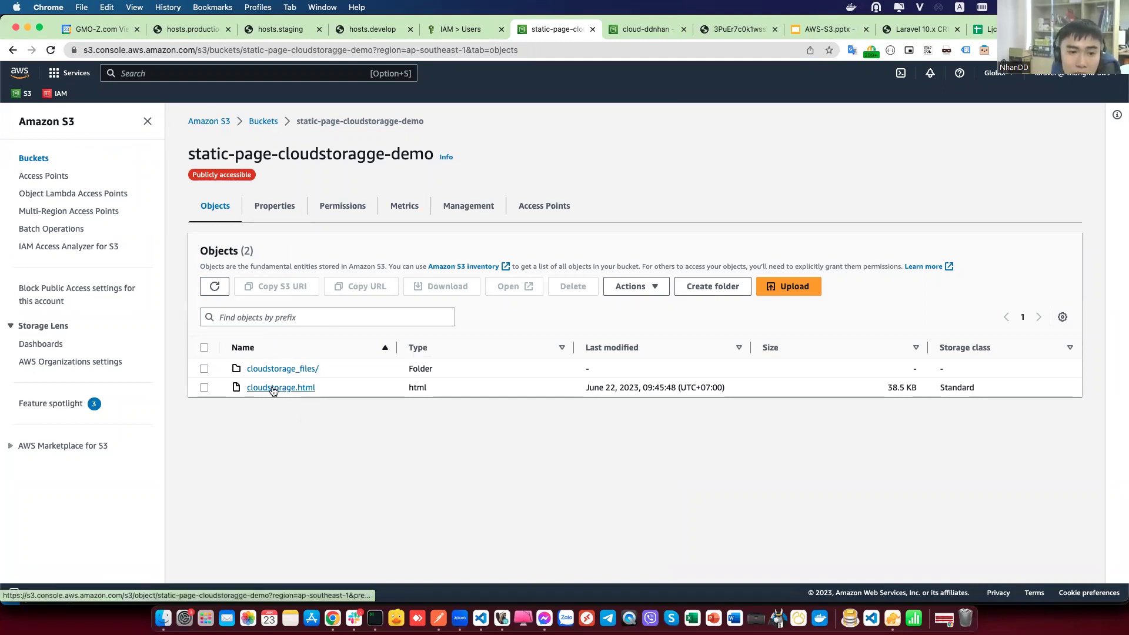
left_click(275, 369)
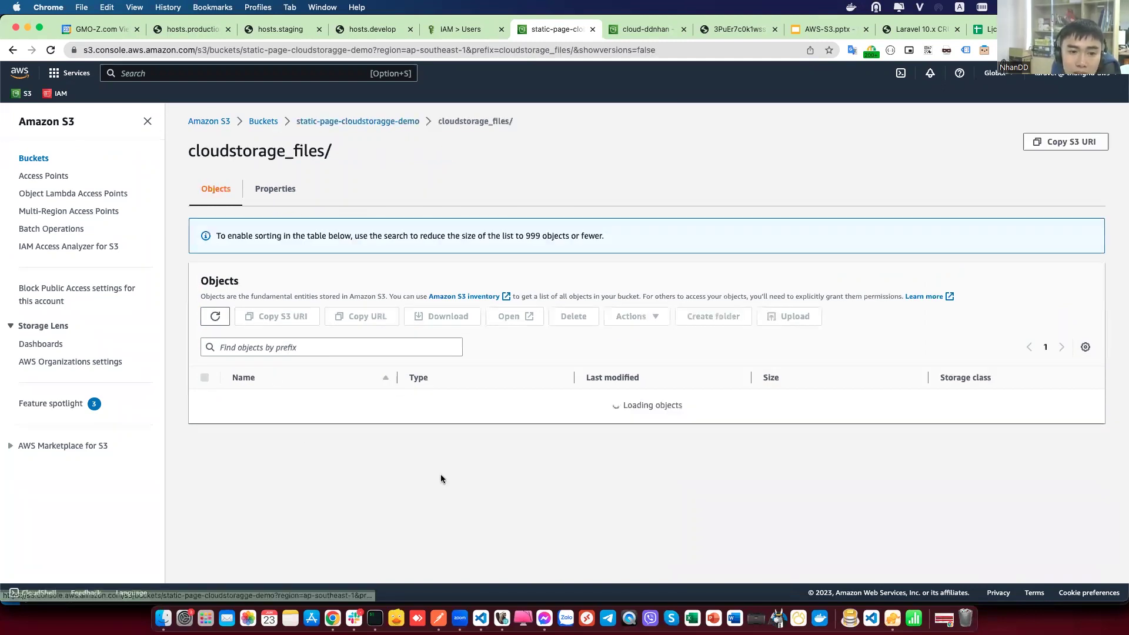
scroll(344, 476, "down", 2)
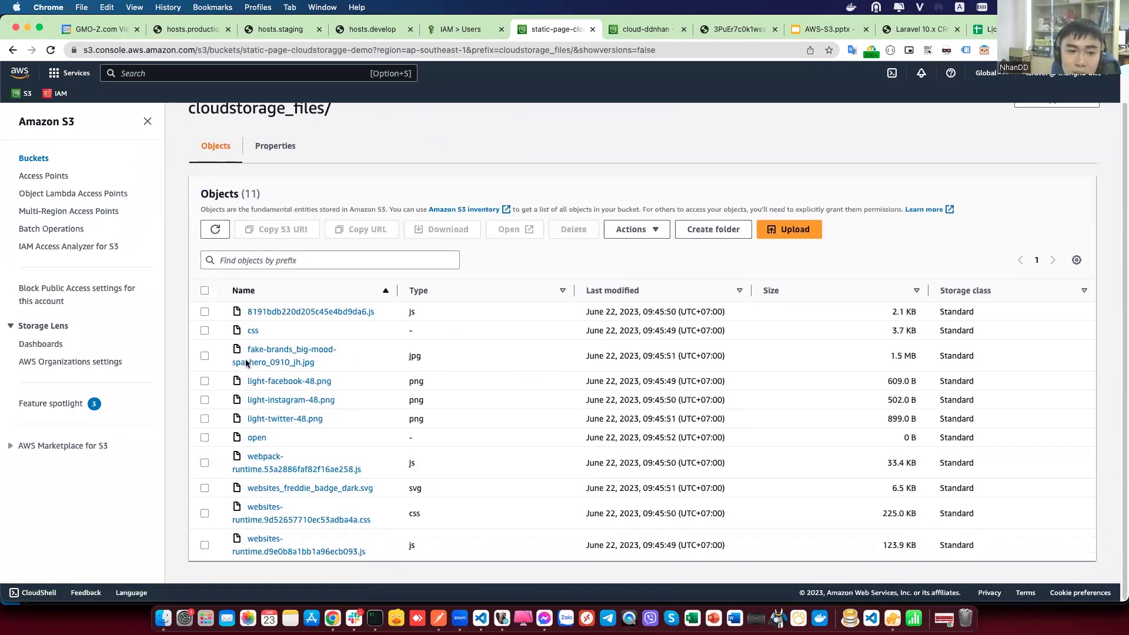
scroll(334, 251, "up", 1)
scroll(334, 251, "up", 2)
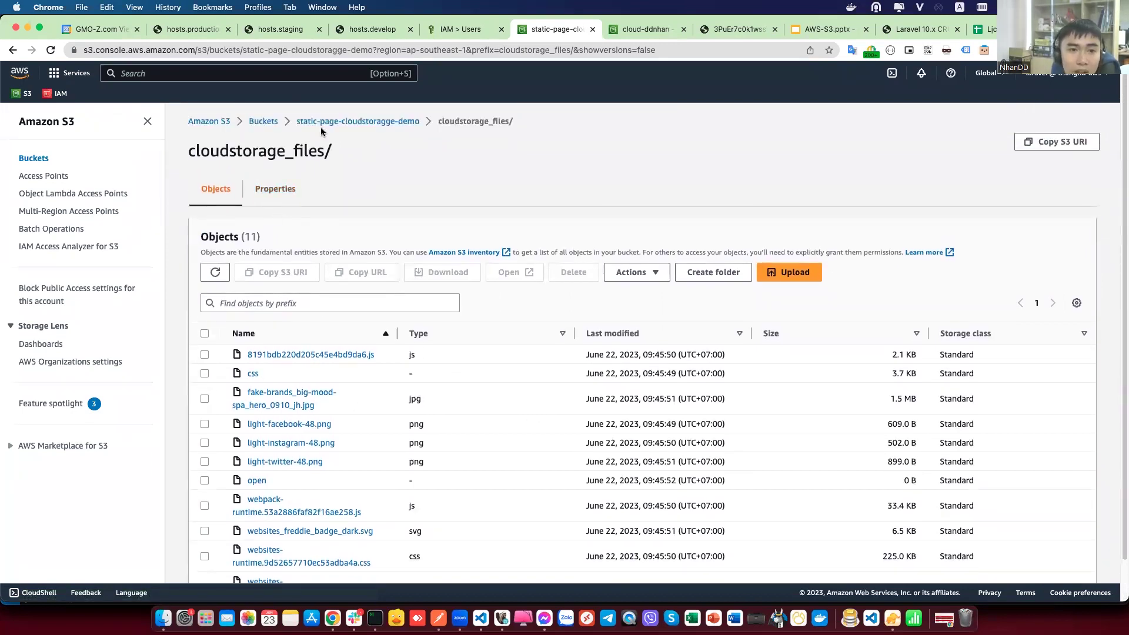
Step: Return to the bucket's root and view the details of the cloudstorage.html object
left_click(301, 121)
left_click(249, 390)
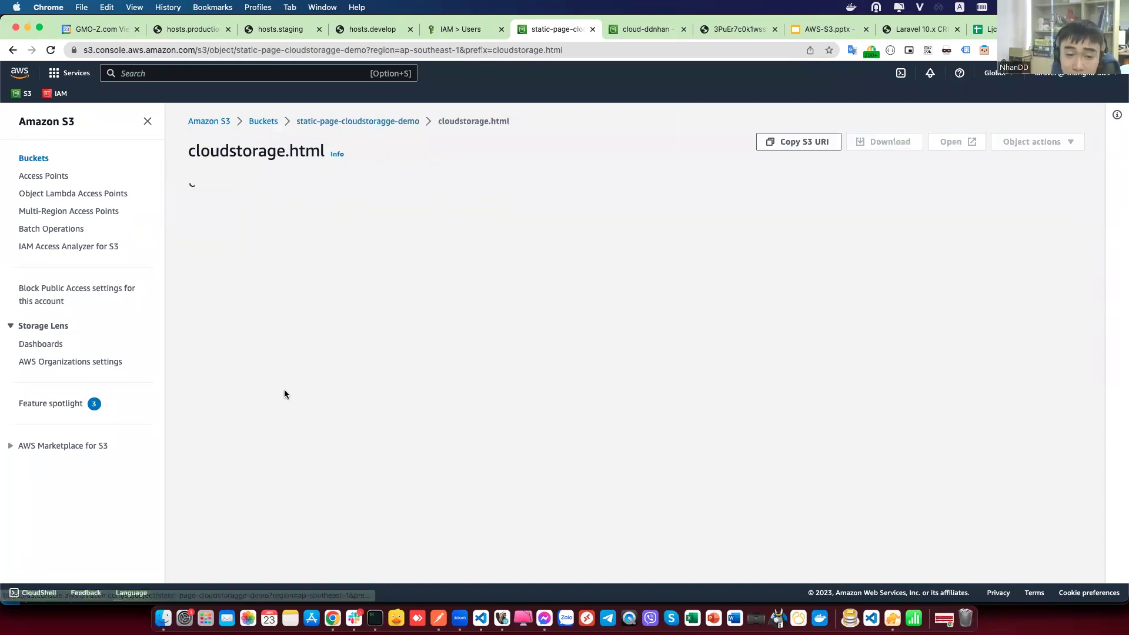
scroll(341, 286, "down", 1)
scroll(343, 290, "down", 5)
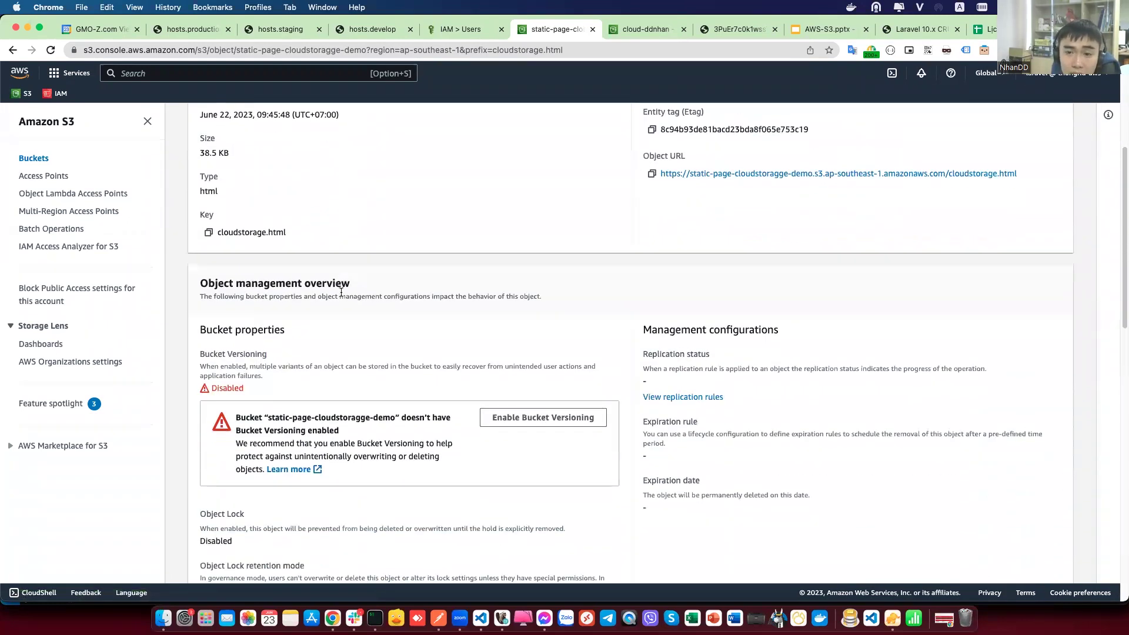
scroll(634, 285, "down", 2)
scroll(350, 471, "up", 5)
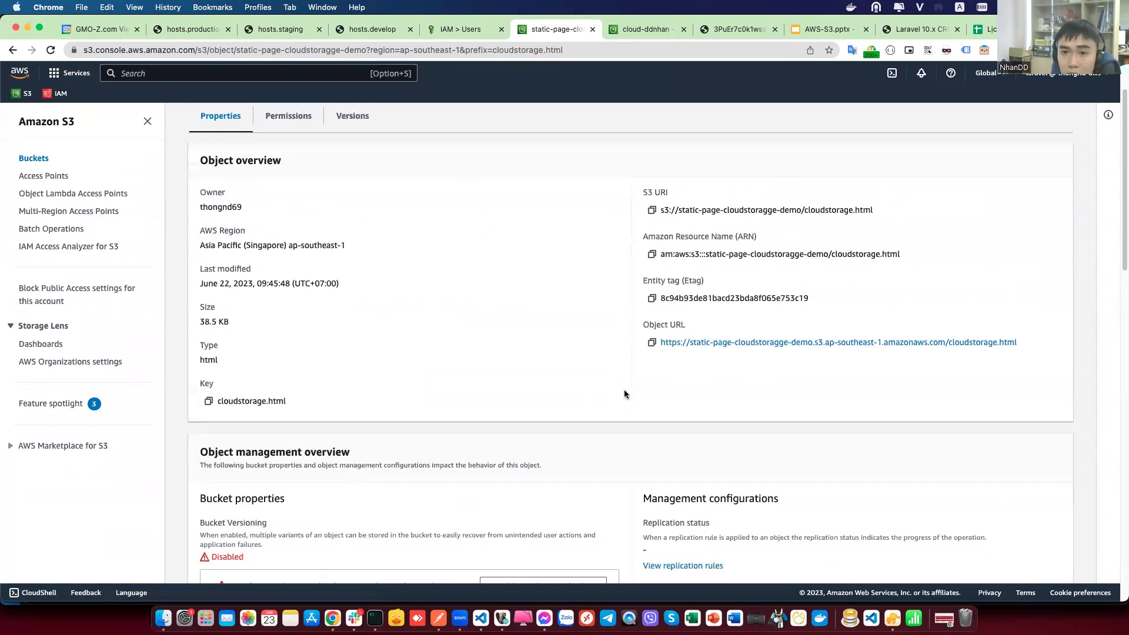
Step: Open the object URL of cloudstorage.html in a new tab and highlight the page's full address
left_click(692, 347, "super")
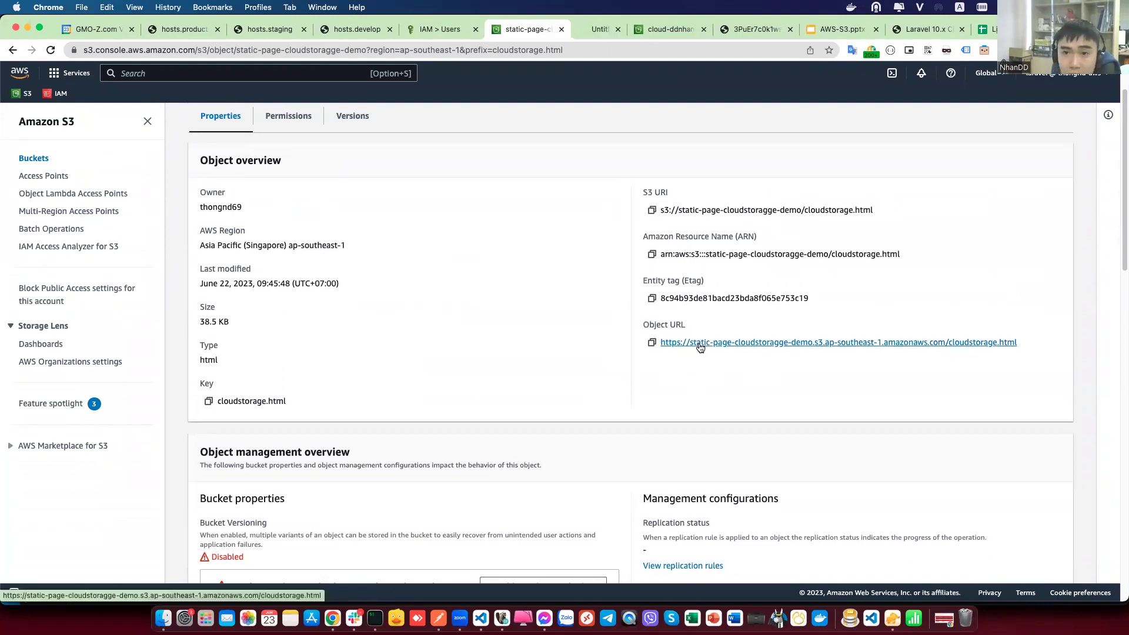
left_click(591, 28)
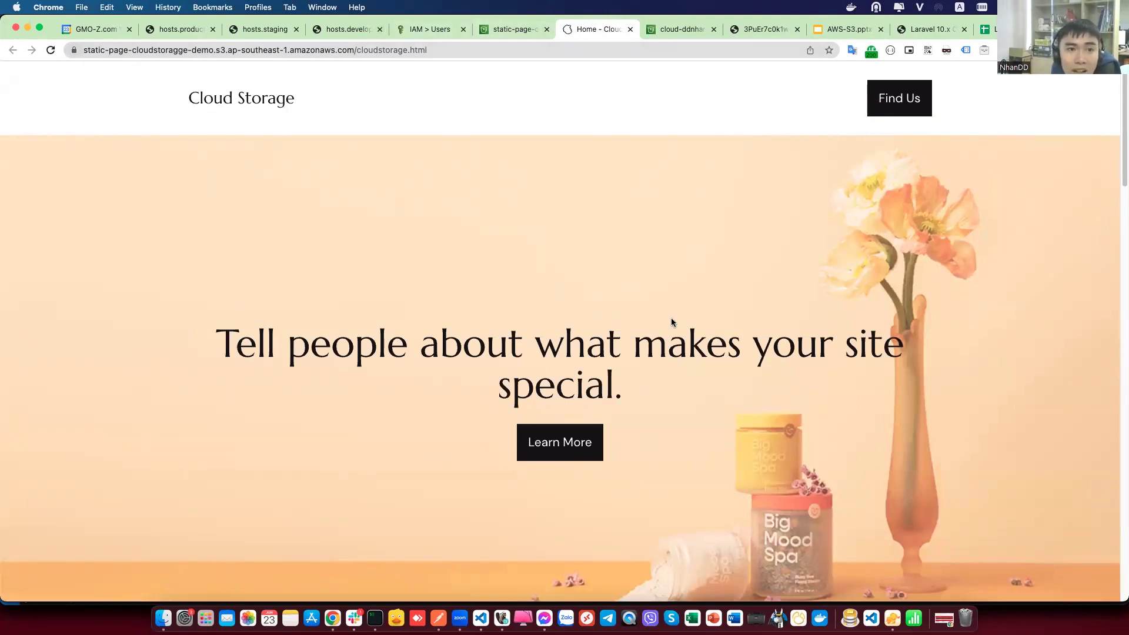
left_click(206, 50)
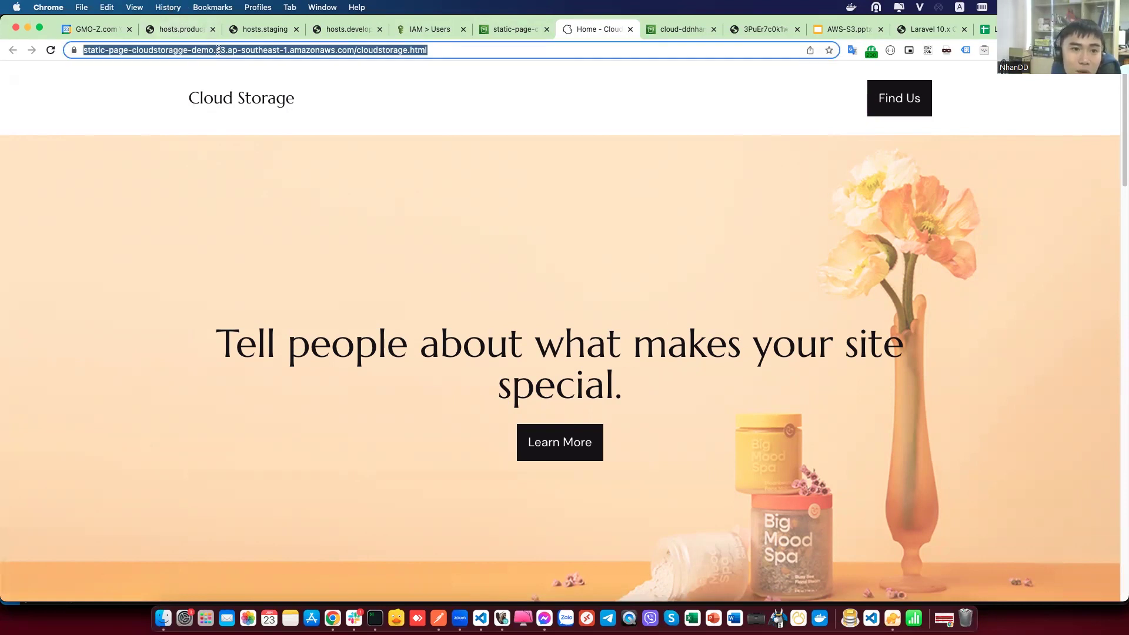
double_click(219, 50)
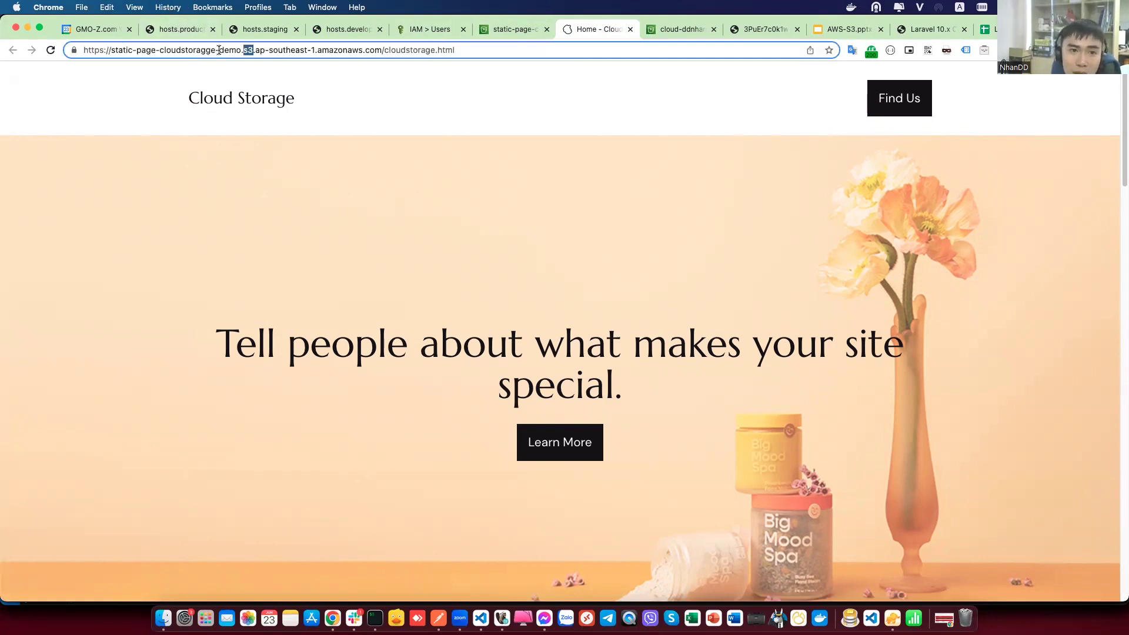
triple_click(219, 50)
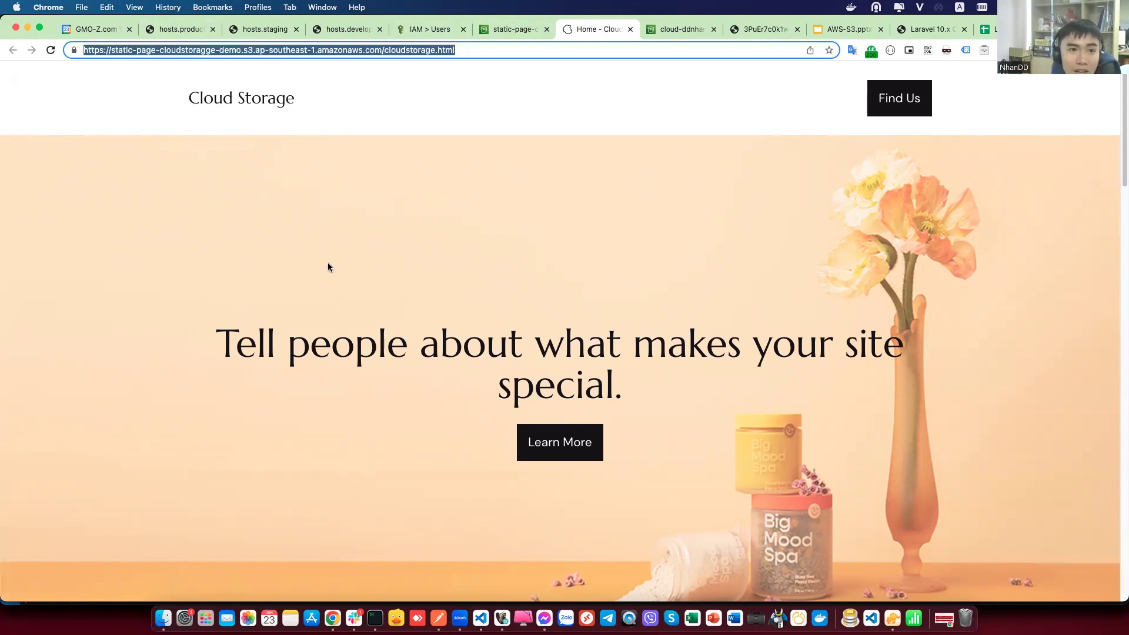
Step: Look through the hosted Cloud Storage page down to its footer and return to its beginning
scroll(475, 452, "down", 5)
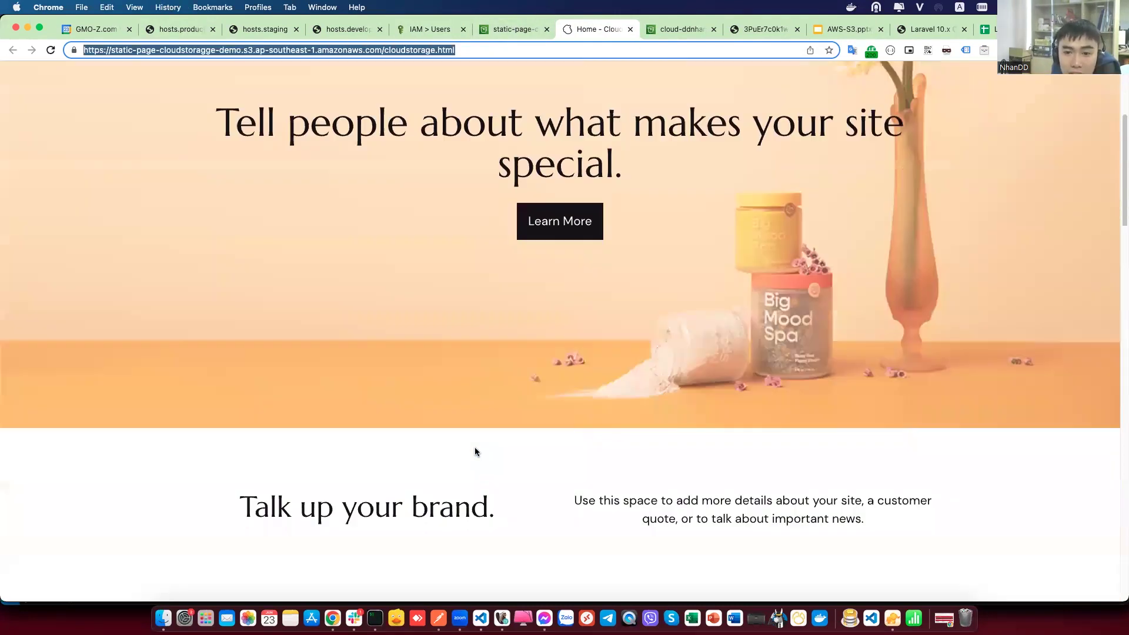
scroll(475, 451, "down", 10)
scroll(475, 450, "down", 7)
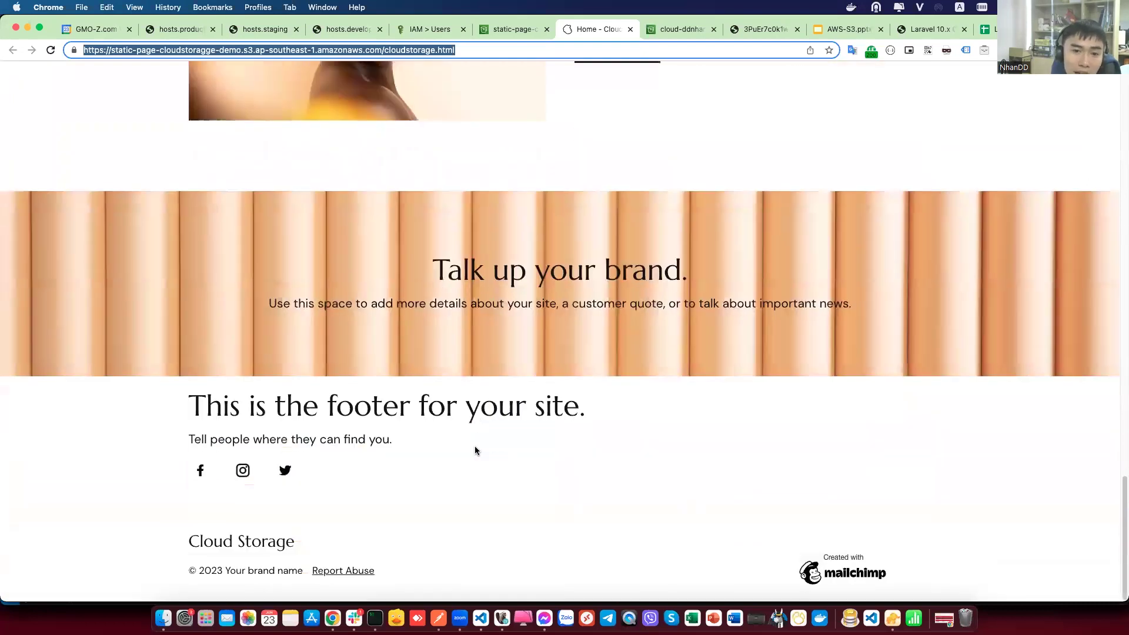
scroll(475, 448, "up", 20)
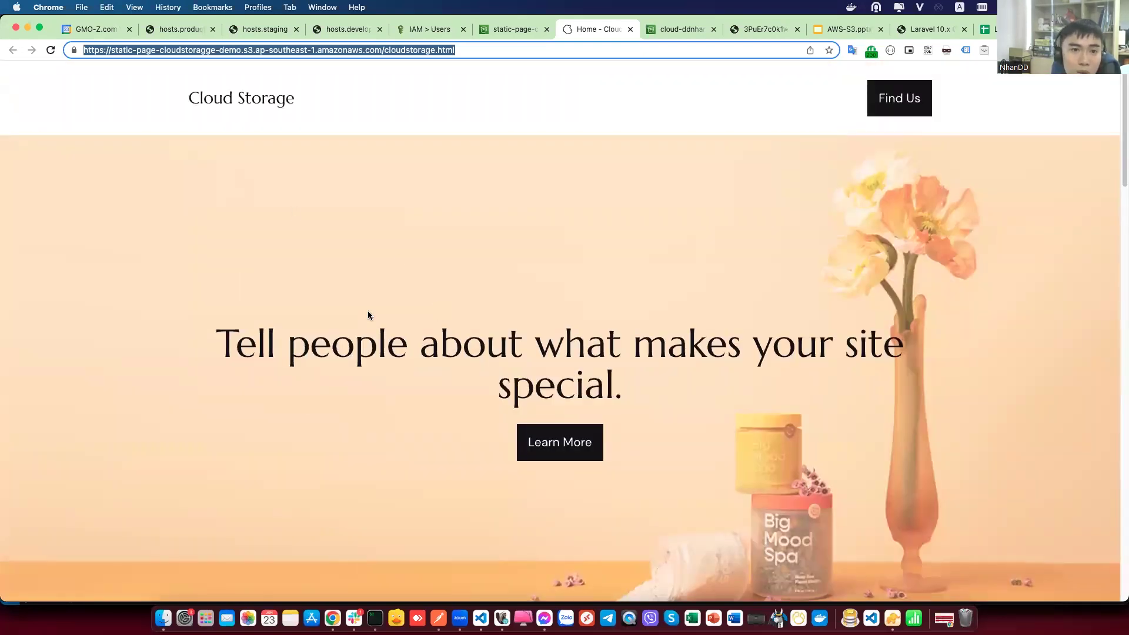
Step: Go back from the cloudstorage.html object details to the static-page-cloudstoragge-demo bucket and open the bucket's properties
left_click(514, 30)
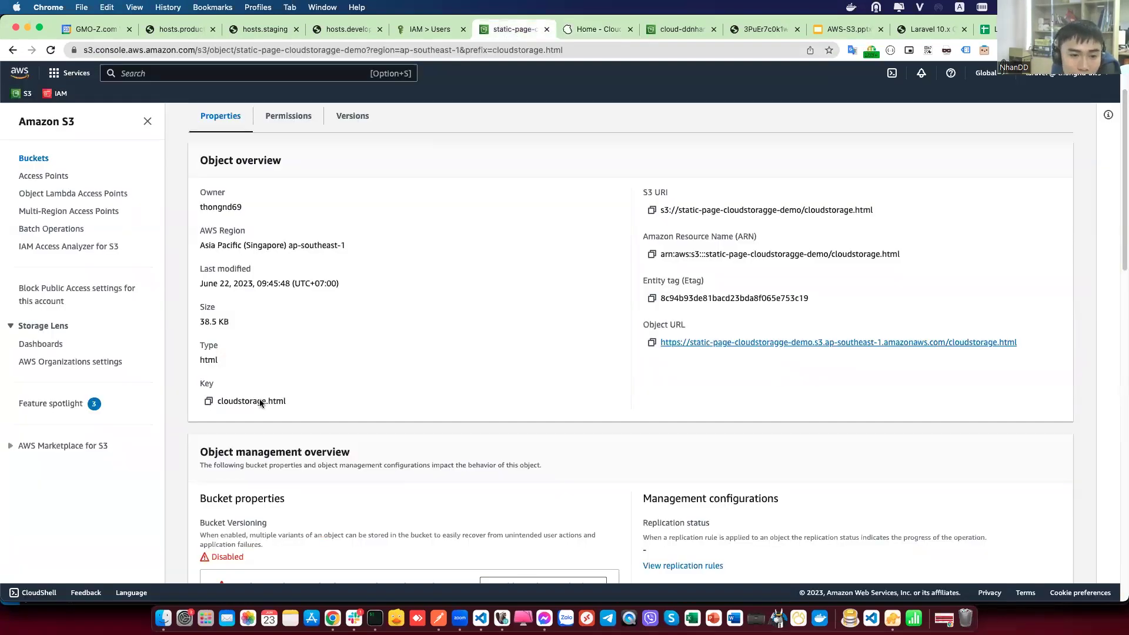
scroll(507, 320, "down", 7)
scroll(493, 321, "up", 7)
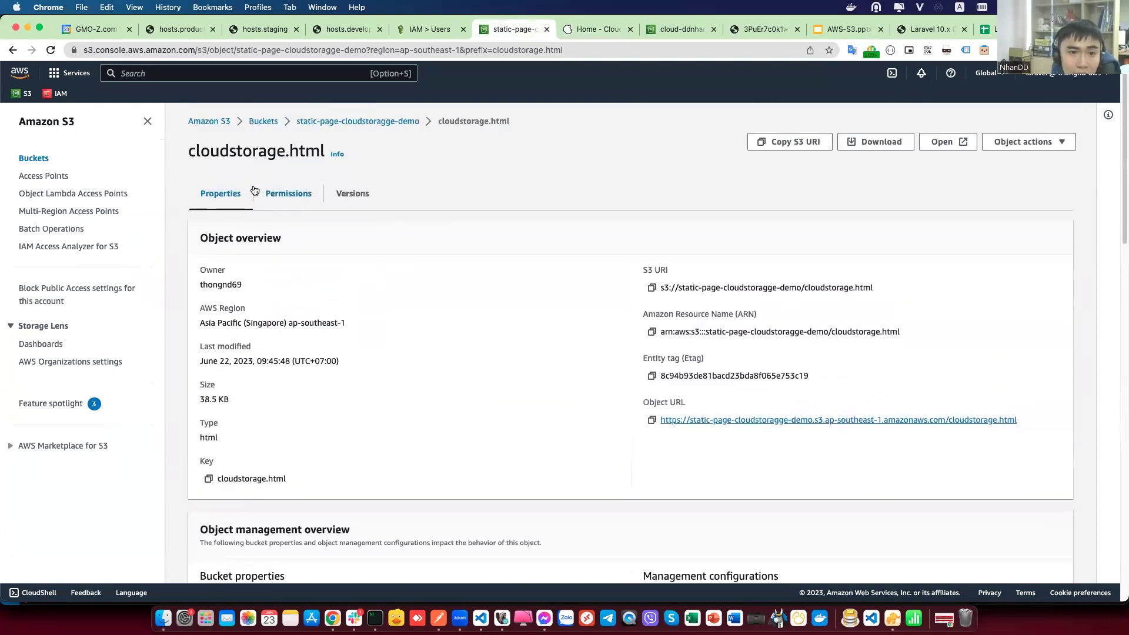
left_click(345, 122)
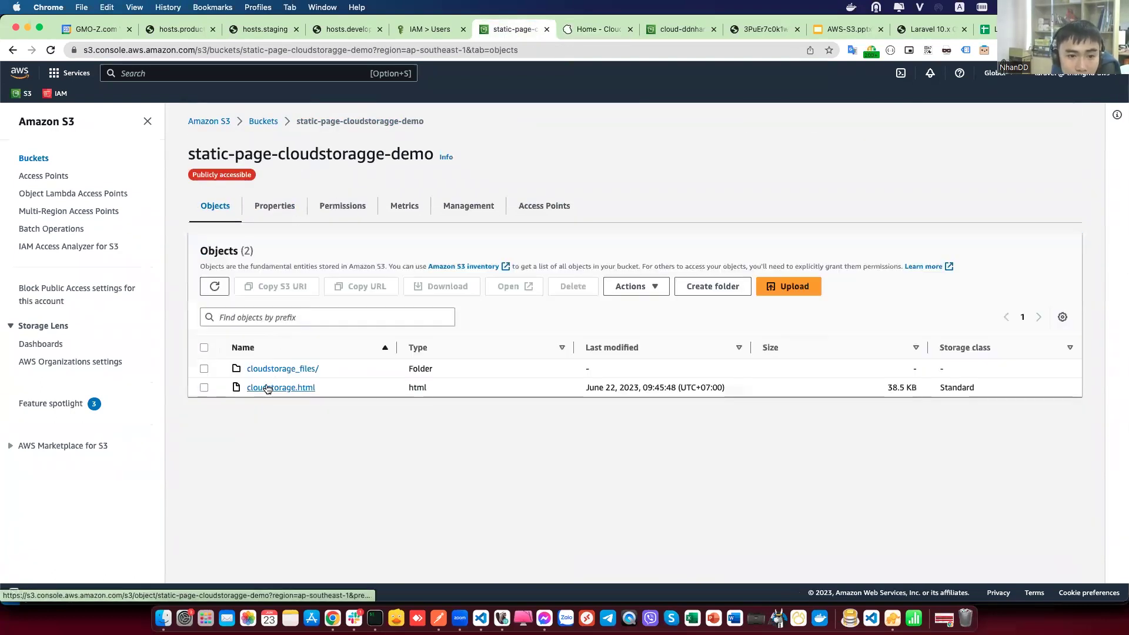
left_click(294, 201)
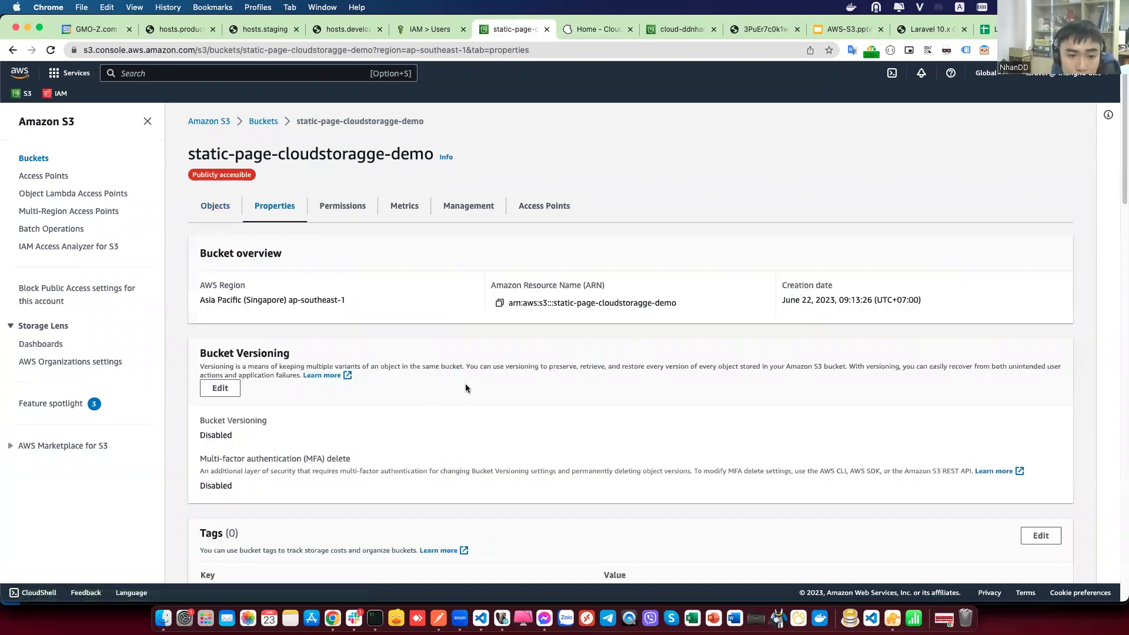
Step: Open the bucket's static website hosting settings for editing and highlight the Host a static website and Redirect requests for an object options
scroll(465, 384, "down", 15)
left_click(1040, 387)
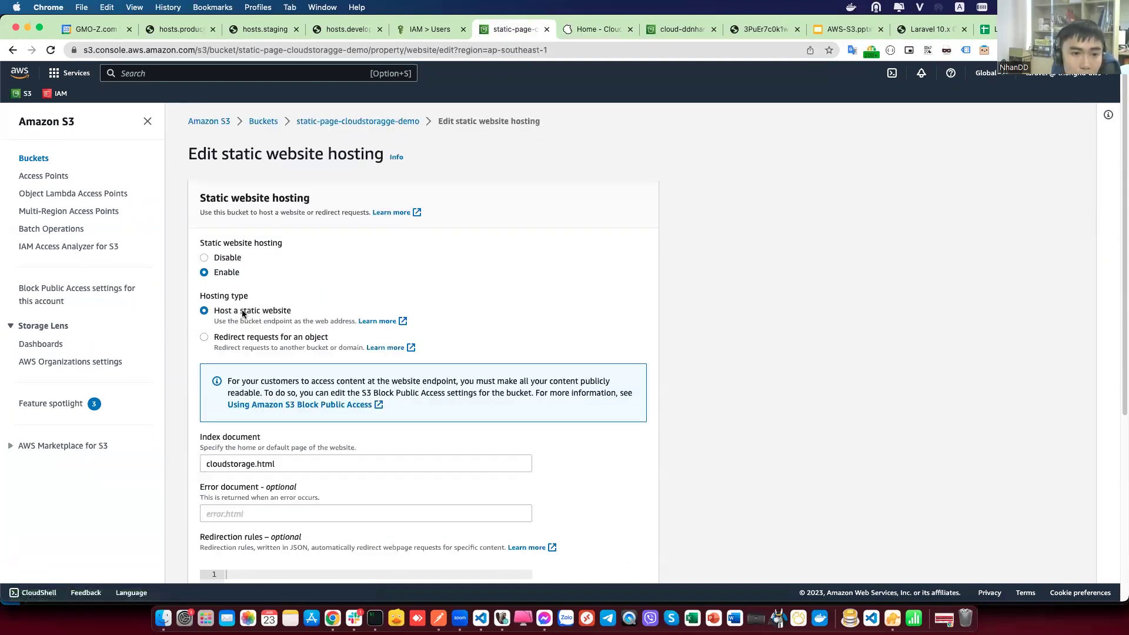
left_click_drag(213, 309, 305, 308)
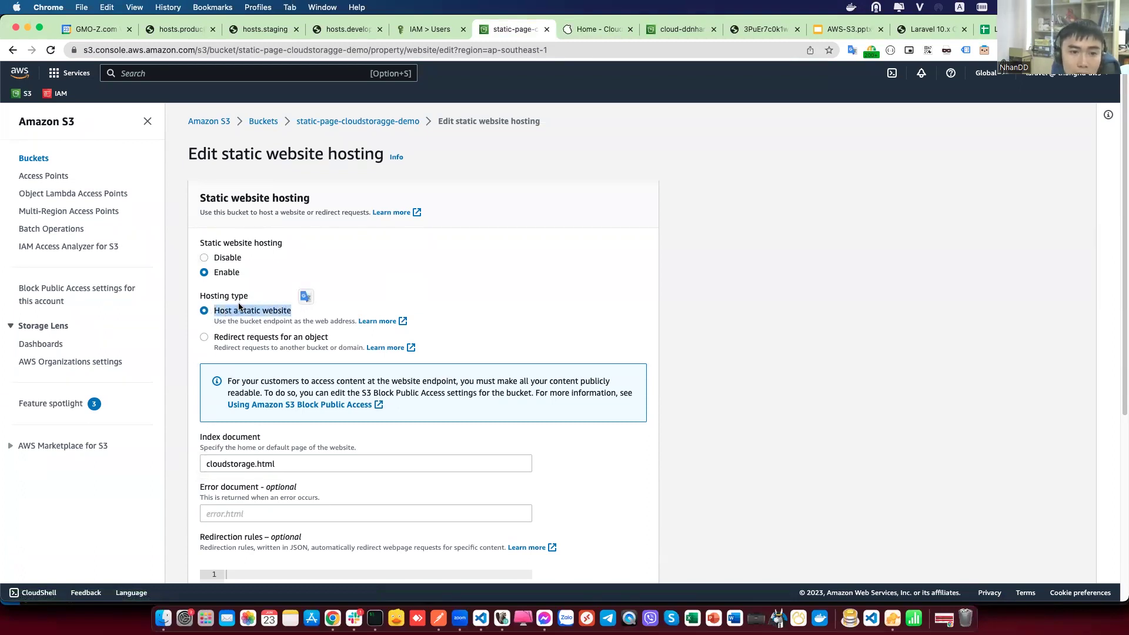
left_click_drag(215, 339, 329, 339)
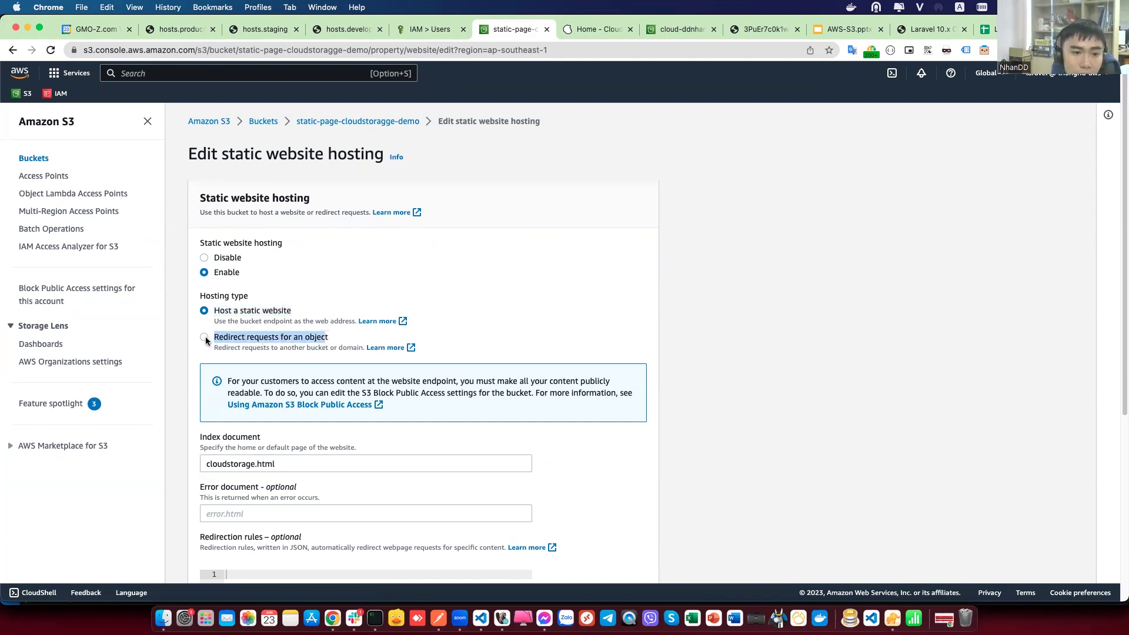
Step: Try the Redirect requests for an object hosting type with its host name setting, and return to the bucket without saving
left_click(206, 336)
left_click(288, 388)
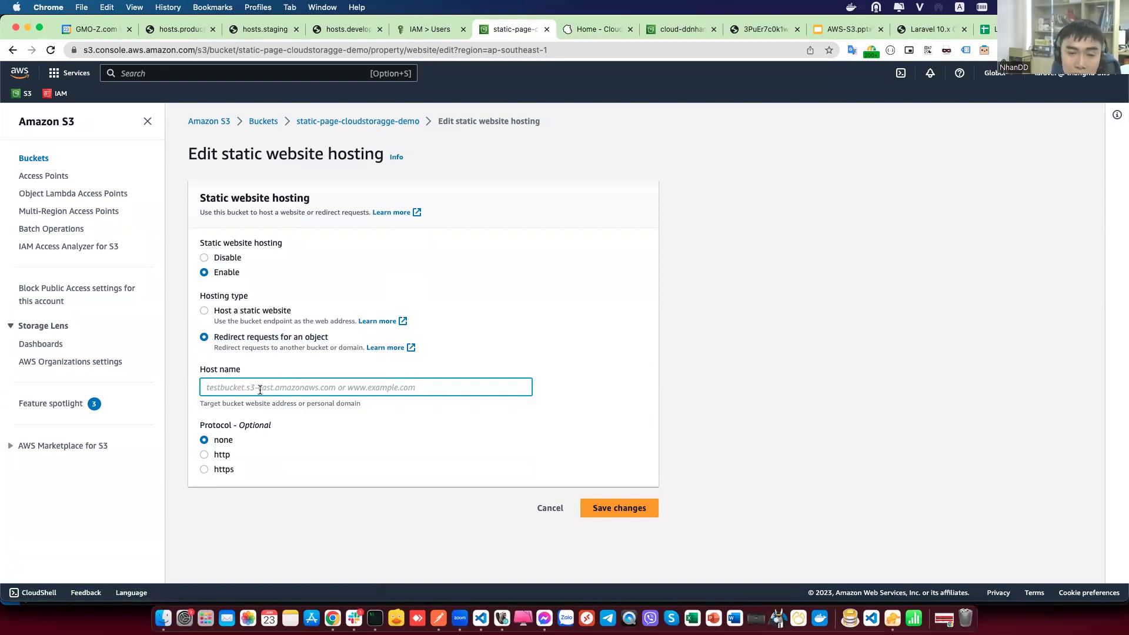
left_click(380, 122)
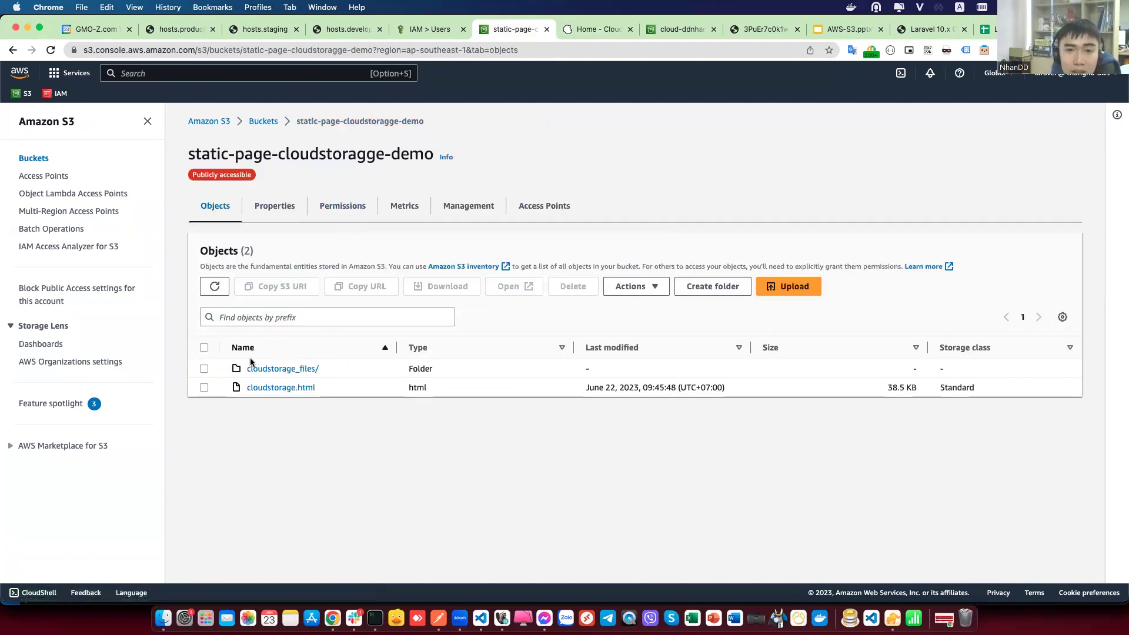
Step: Compare the hosted Cloud Storage page with the bucket's object list, ending on the object list
left_click(588, 33)
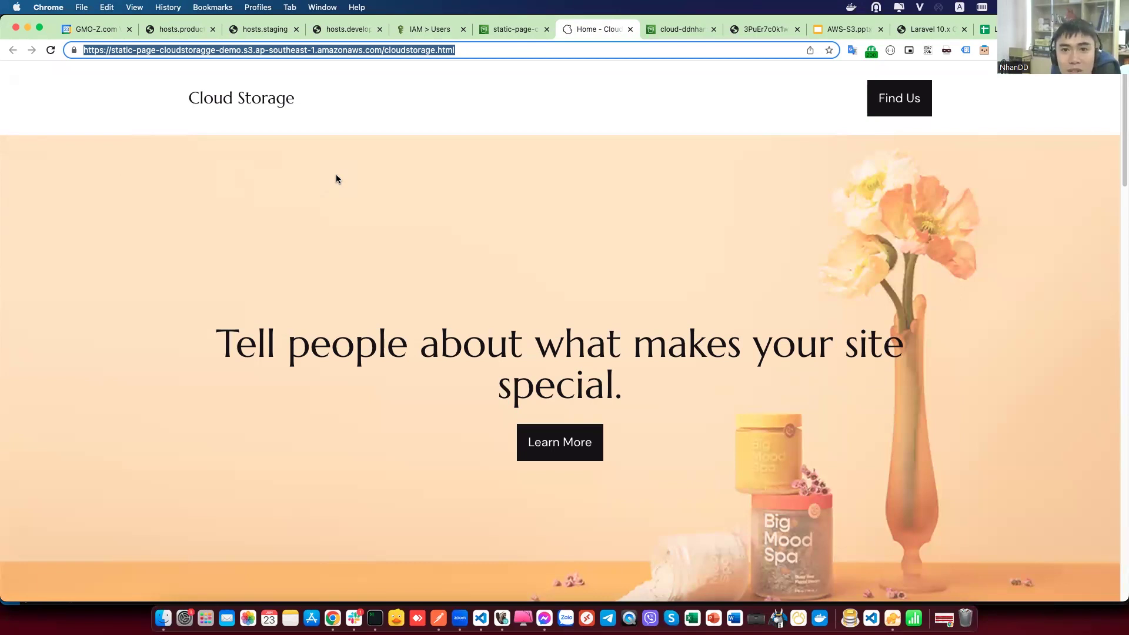
left_click(493, 29)
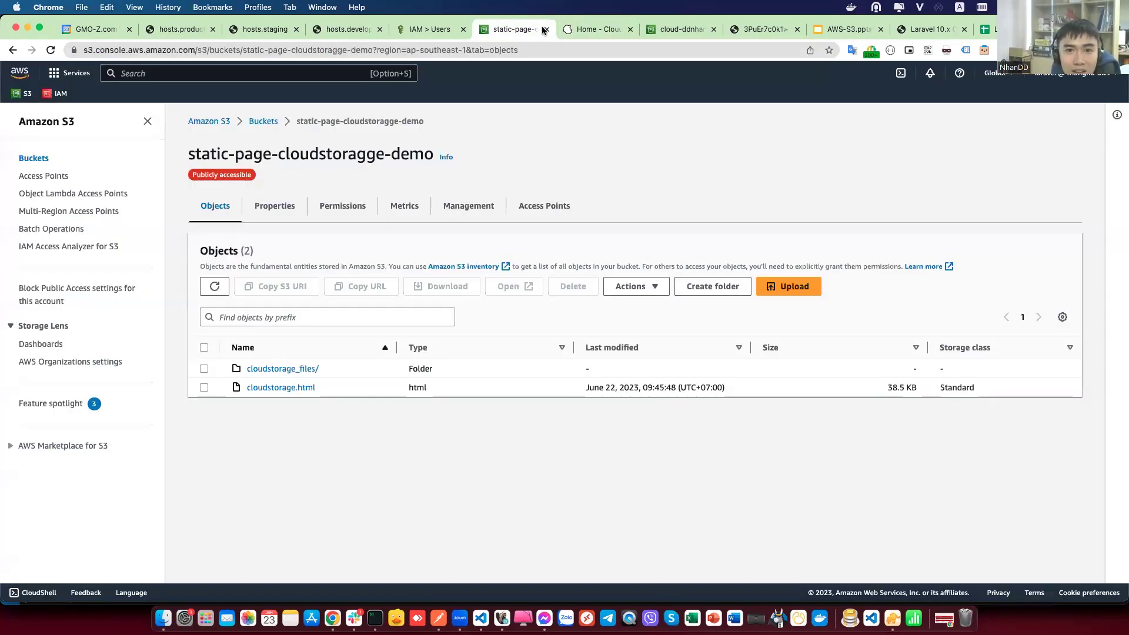
left_click(585, 30)
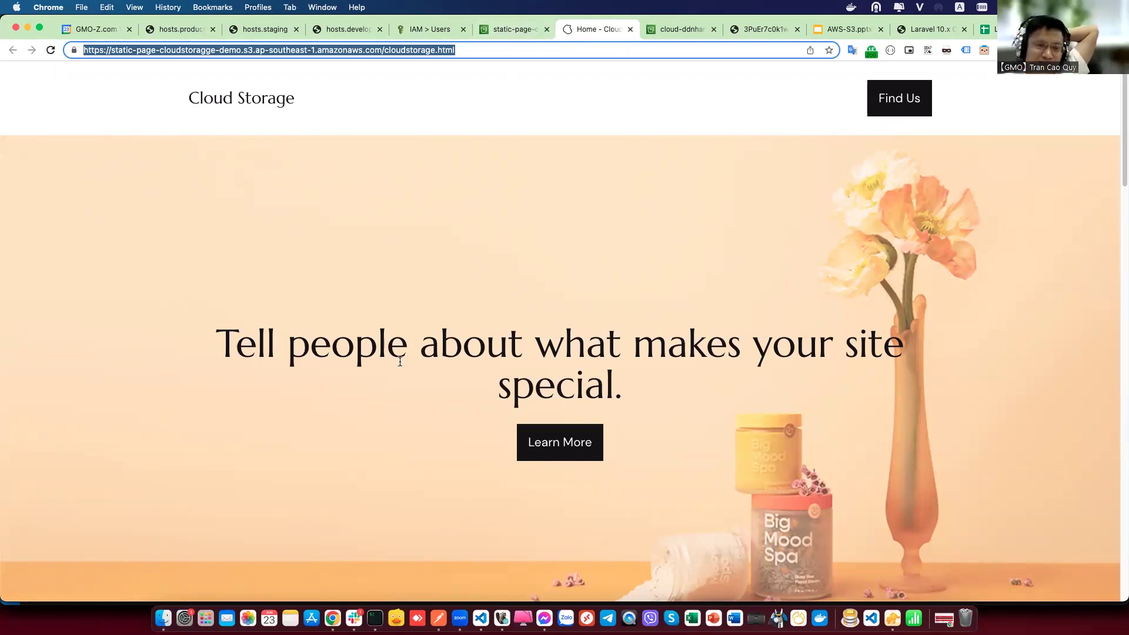
left_click(500, 32)
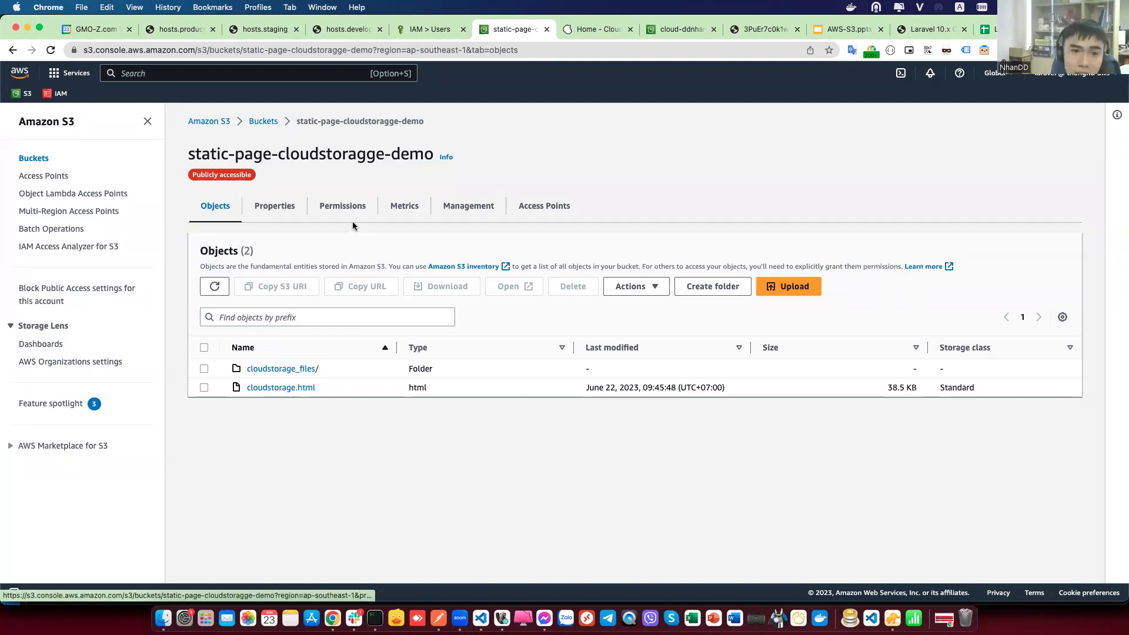
Step: Go to the list of all buckets and view the hosted Cloud Storage page again before returning to the list
left_click(264, 123)
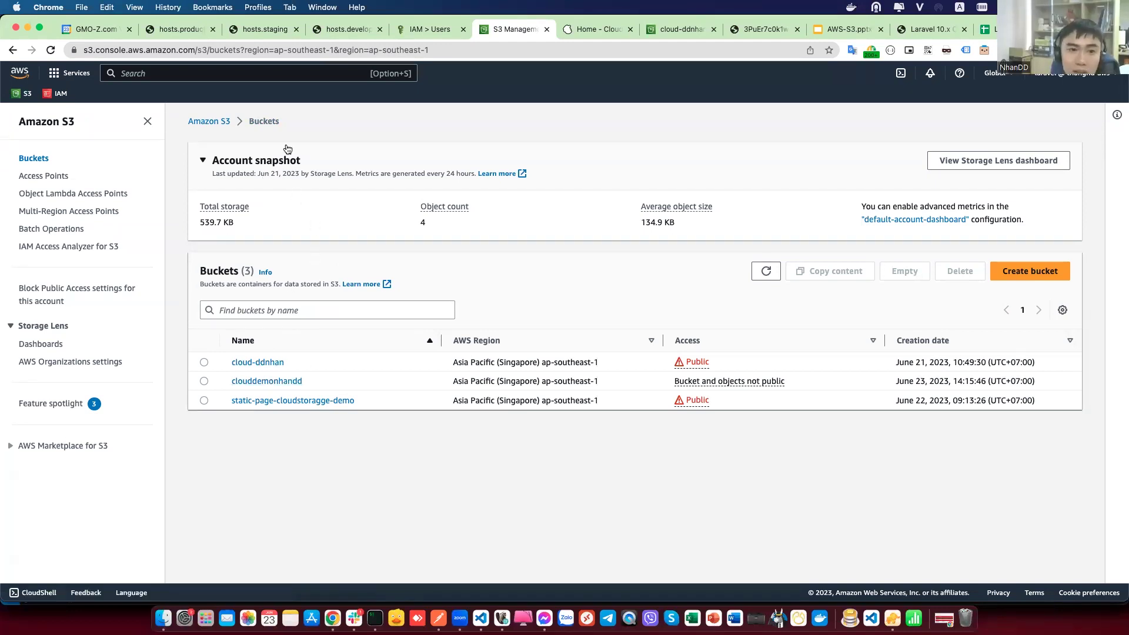
left_click(586, 32)
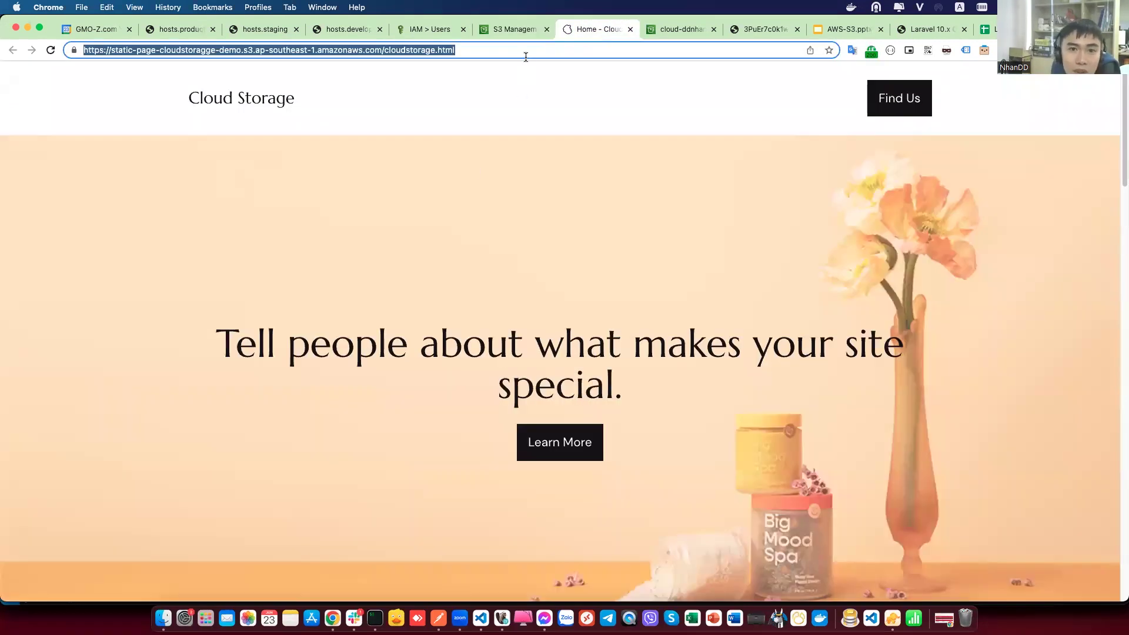
left_click(509, 29)
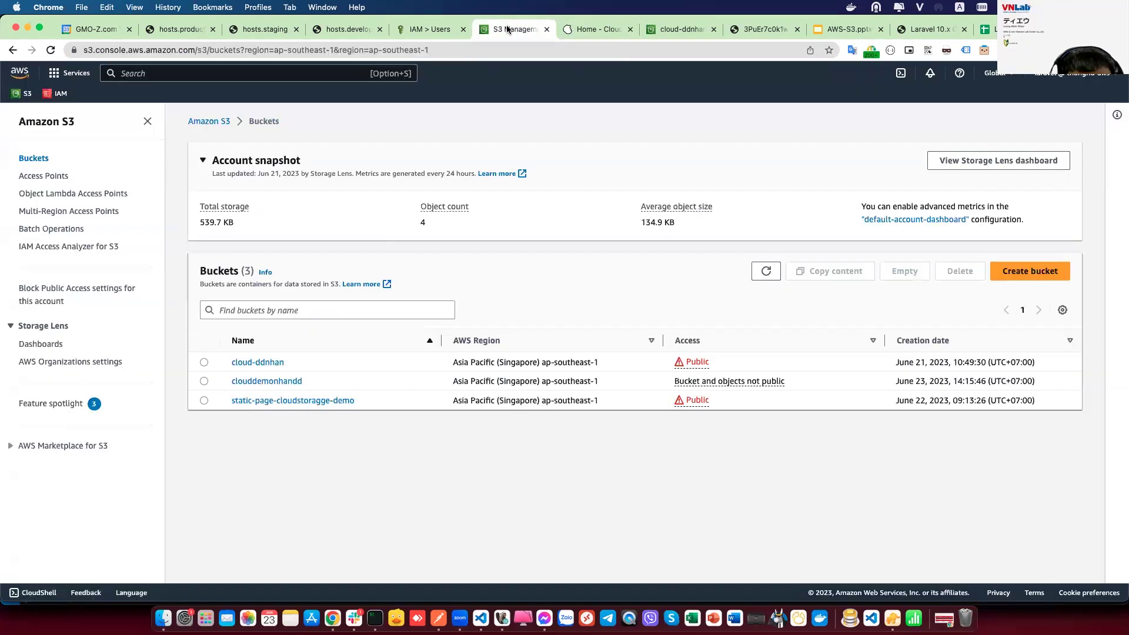
left_click(585, 34)
scroll(426, 277, "down", 5)
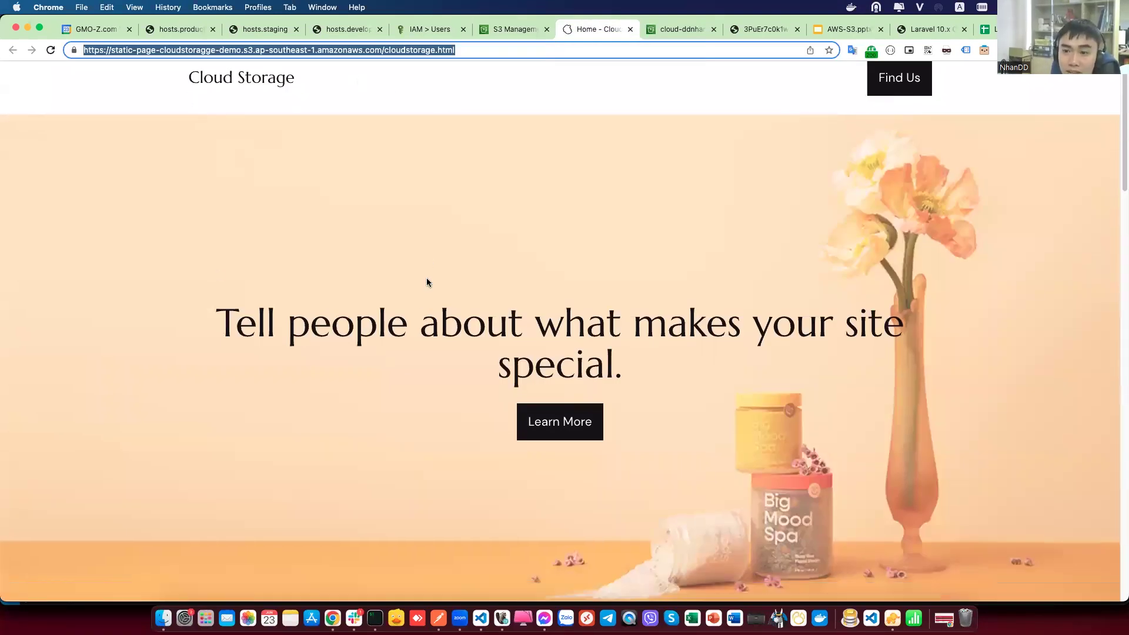
scroll(379, 353, "up", 5)
left_click(499, 29)
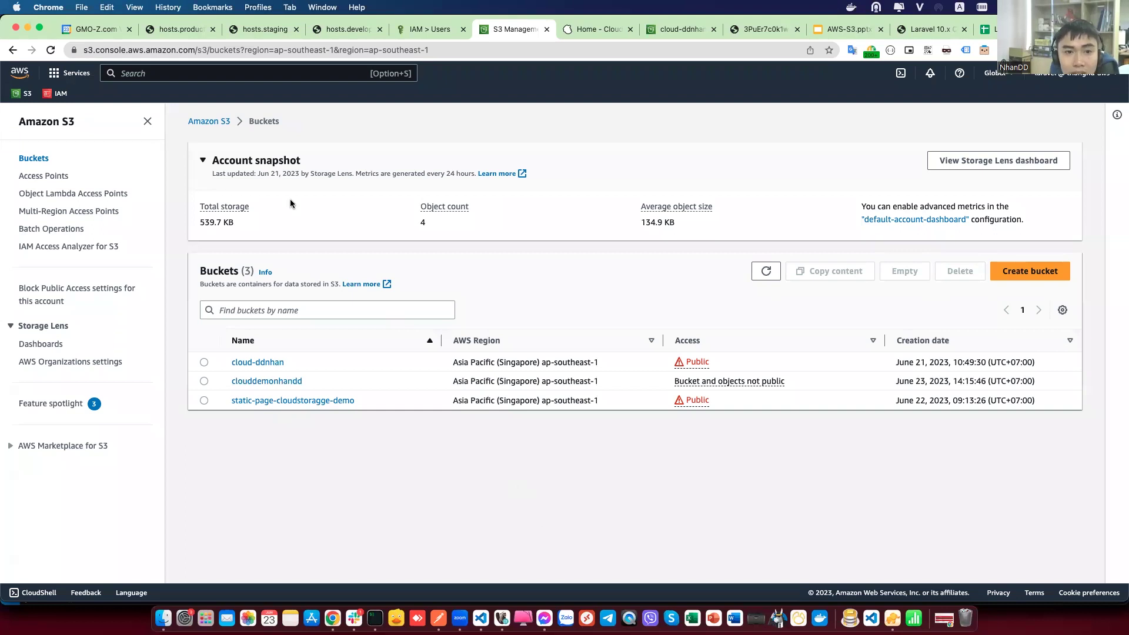
Step: Visit the Amazon S3 overview page, return to the bucket list and open the static-page-cloudstoragge-demo bucket
left_click(214, 124)
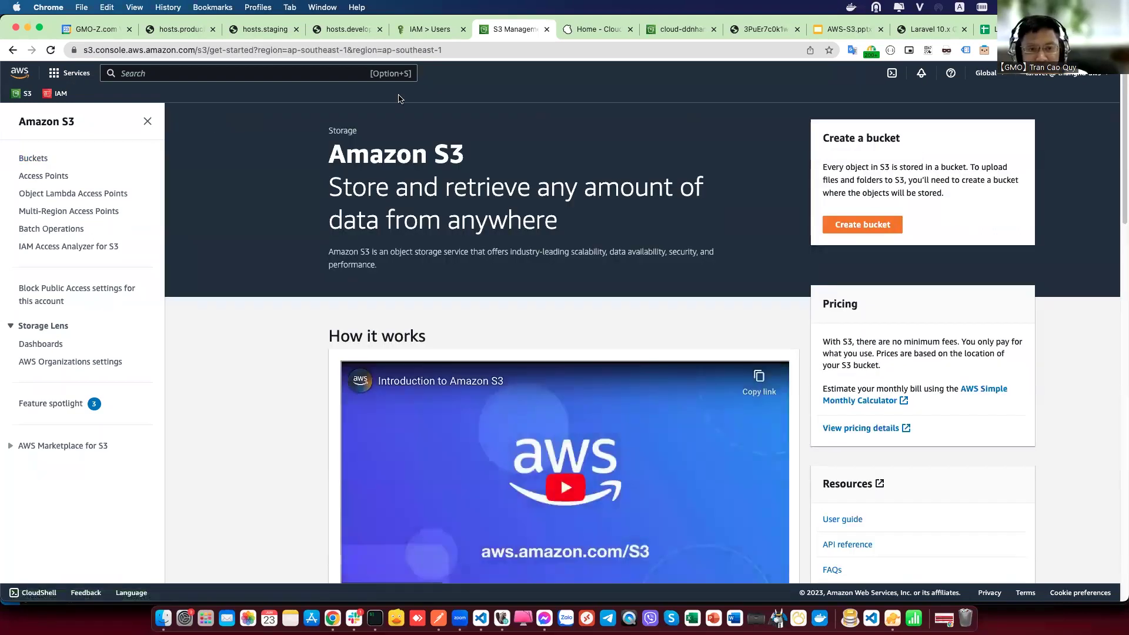
left_click(24, 157)
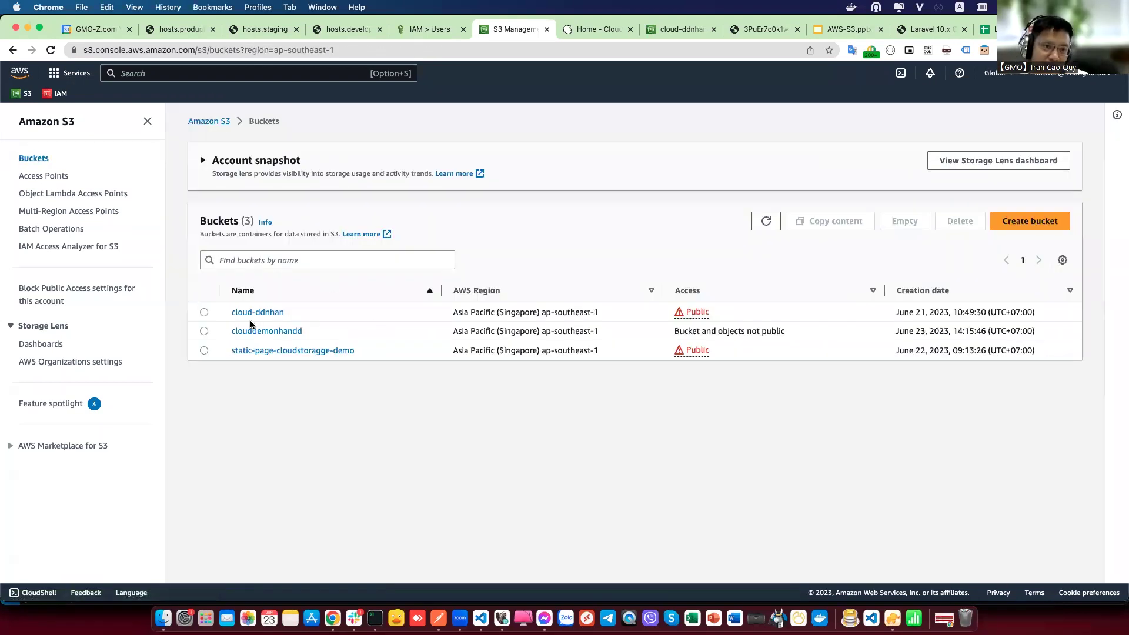
left_click(281, 402)
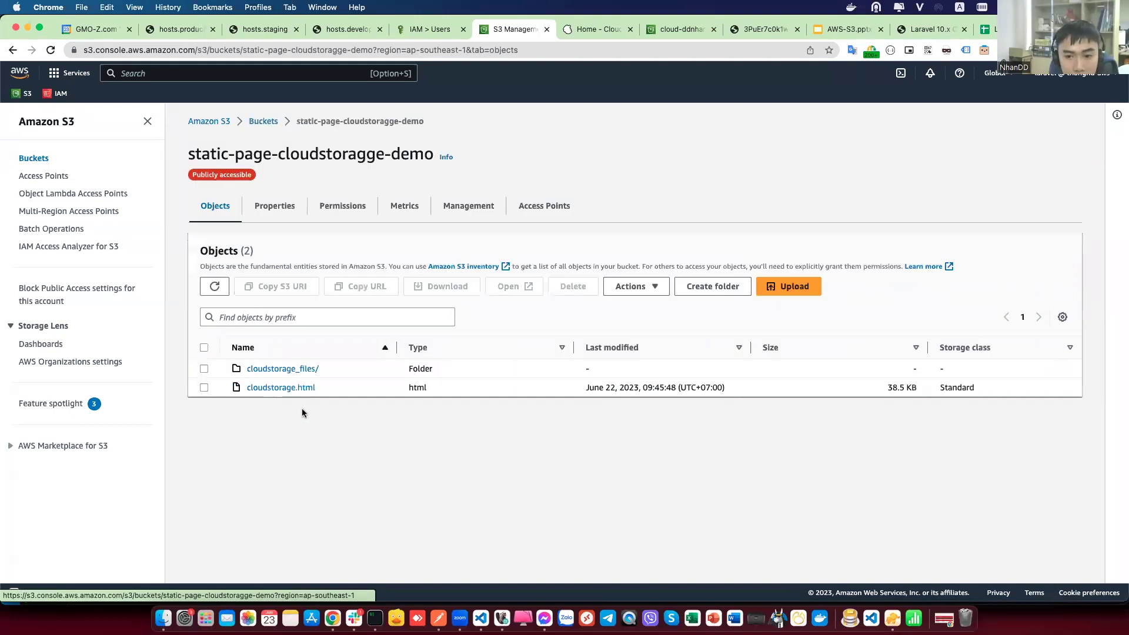
Step: Examine the bucket's properties down to the static website hosting section and its website endpoint, and return to the beginning
left_click(276, 208)
scroll(373, 390, "down", 1)
scroll(373, 390, "down", 15)
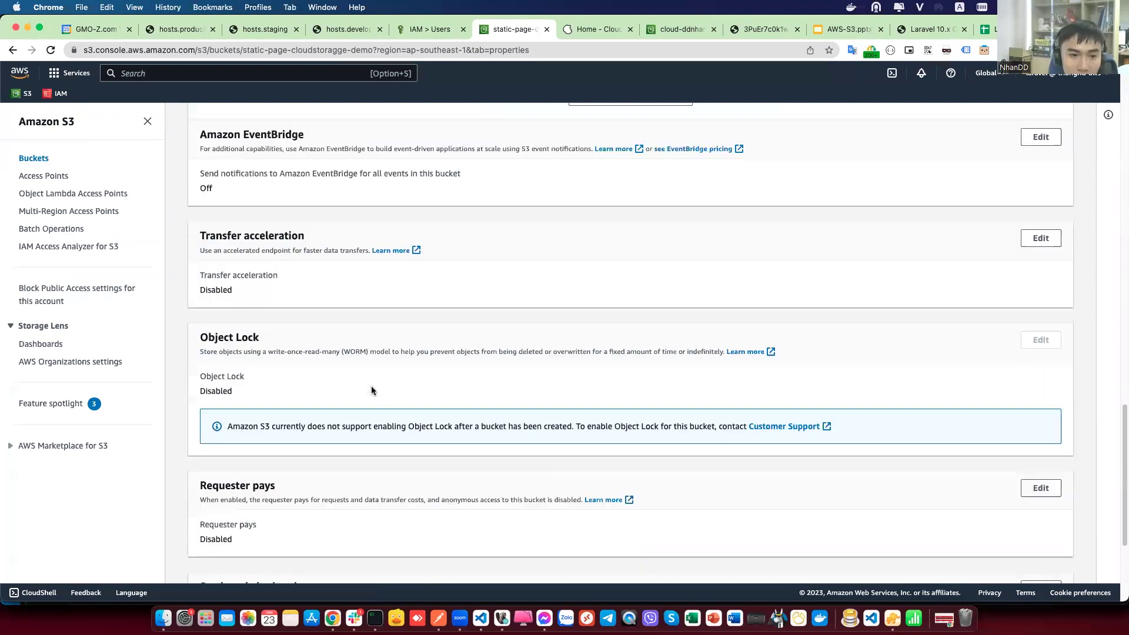
scroll(371, 390, "down", 3)
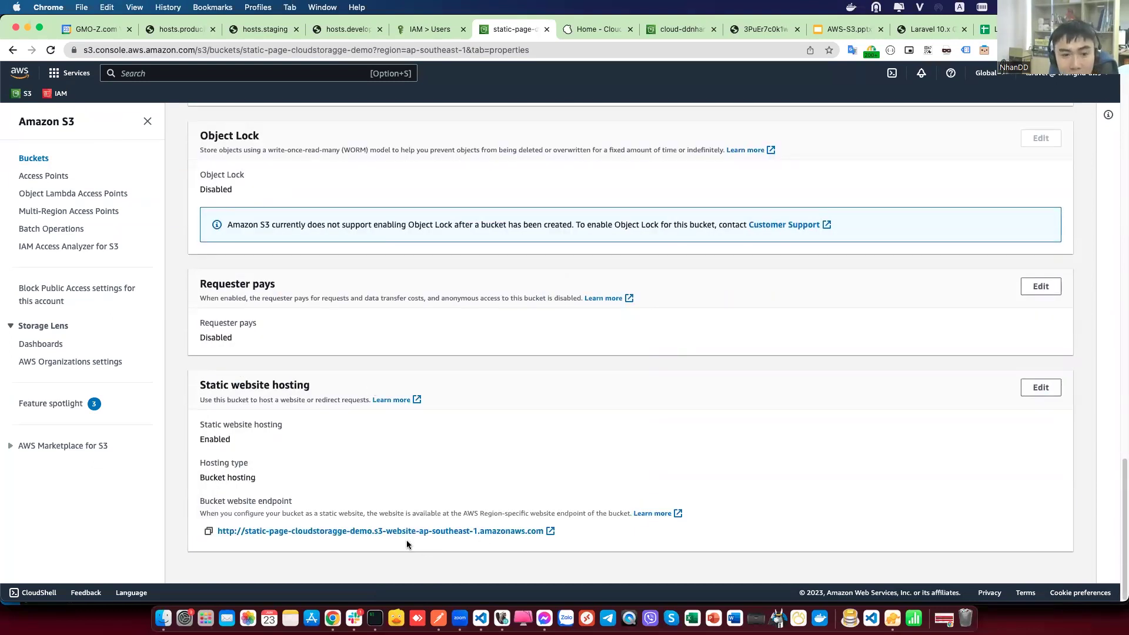
scroll(489, 517, "up", 2)
scroll(474, 512, "down", 2)
scroll(357, 457, "up", 15)
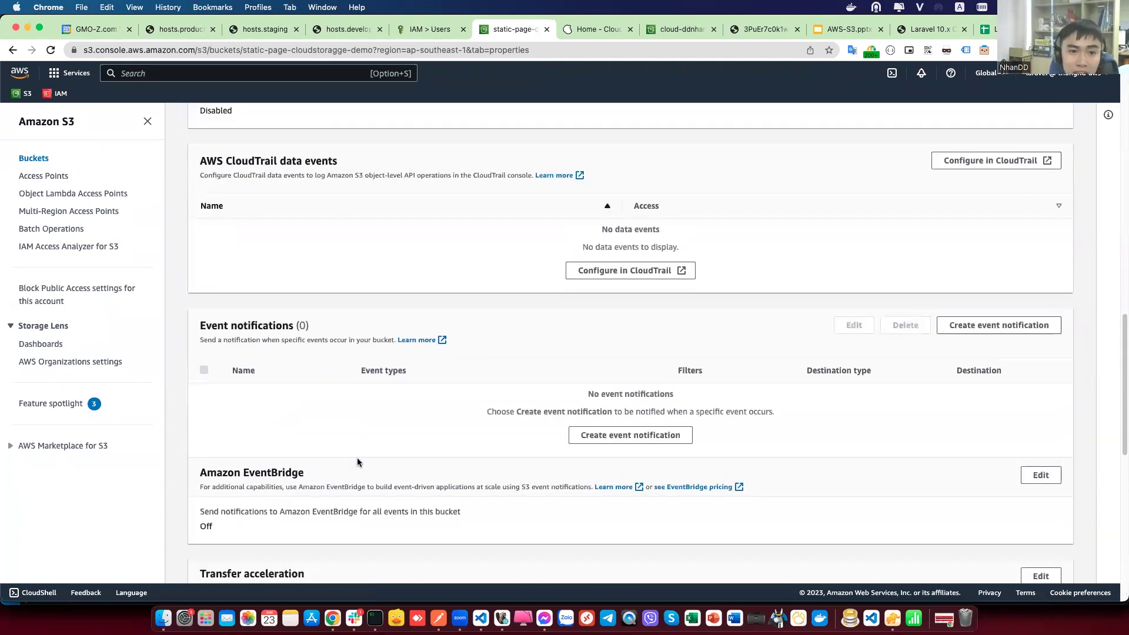
scroll(357, 457, "up", 10)
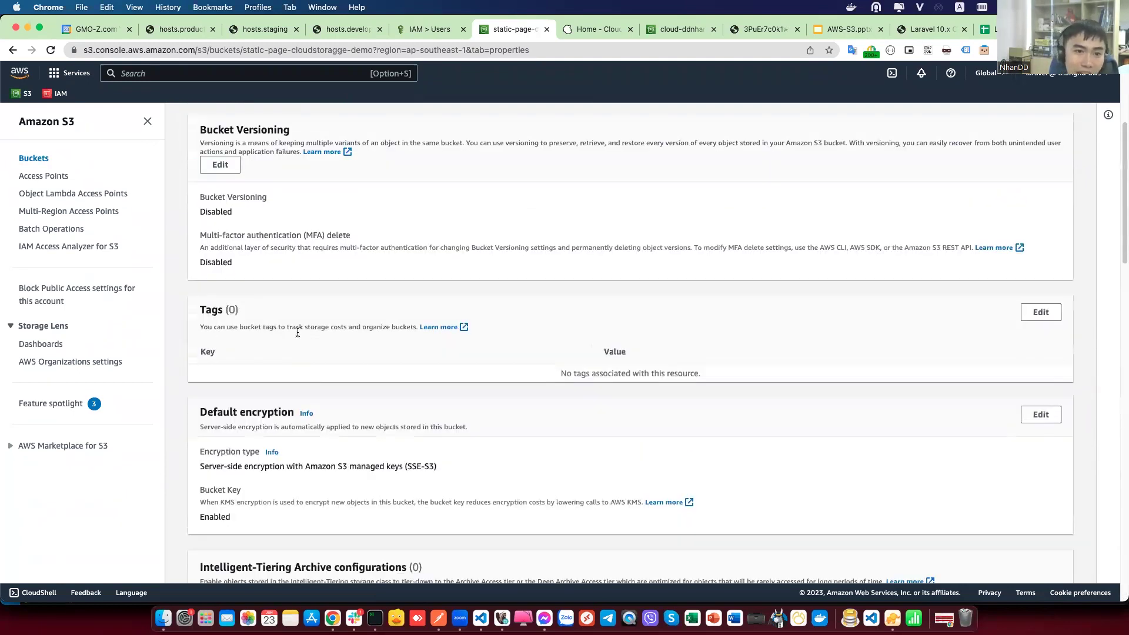
scroll(281, 304, "up", 2)
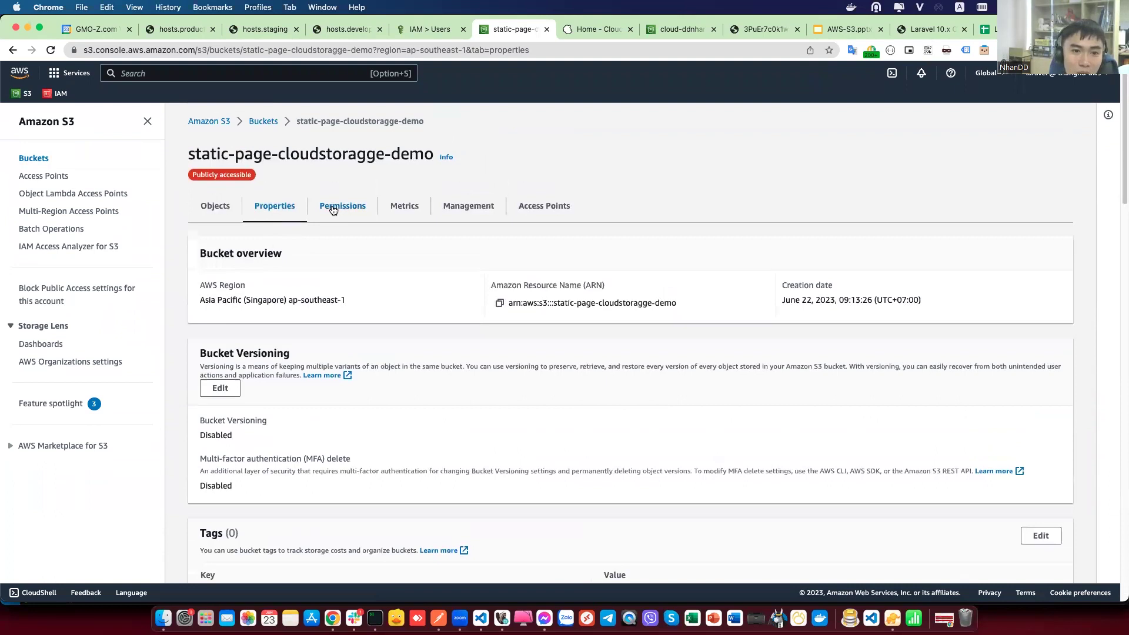
Step: Reopen static-page-cloudstoragge-demo from the bucket list and view its Bucket Versioning edit options without saving any change
left_click(263, 121)
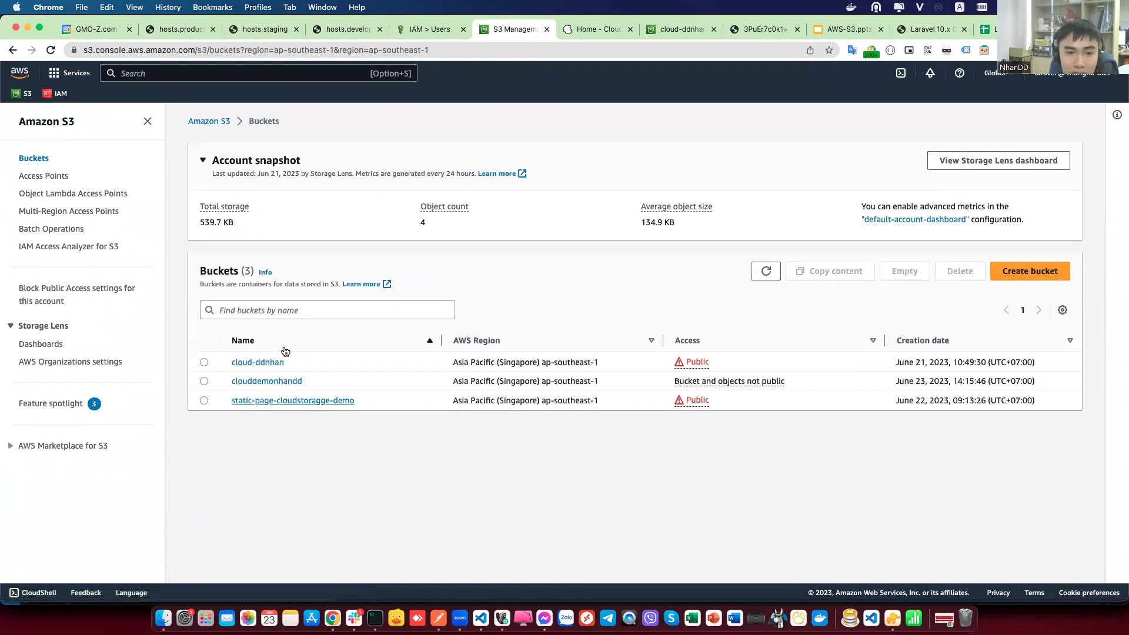
left_click(273, 405)
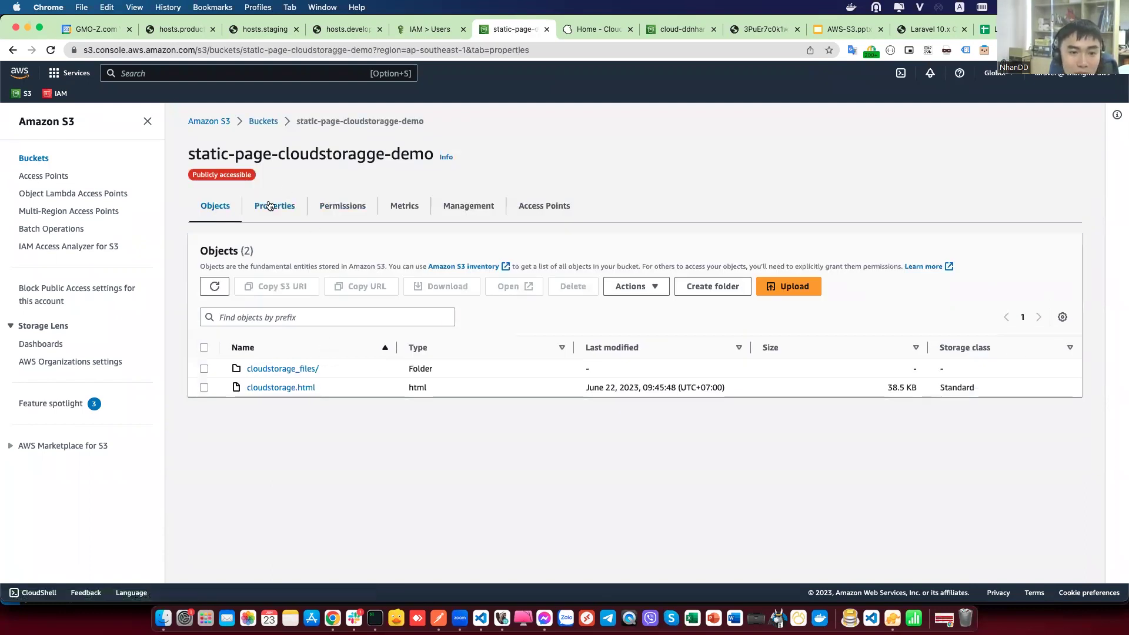
left_click(270, 204)
scroll(295, 361, "down", 2)
left_click(218, 245)
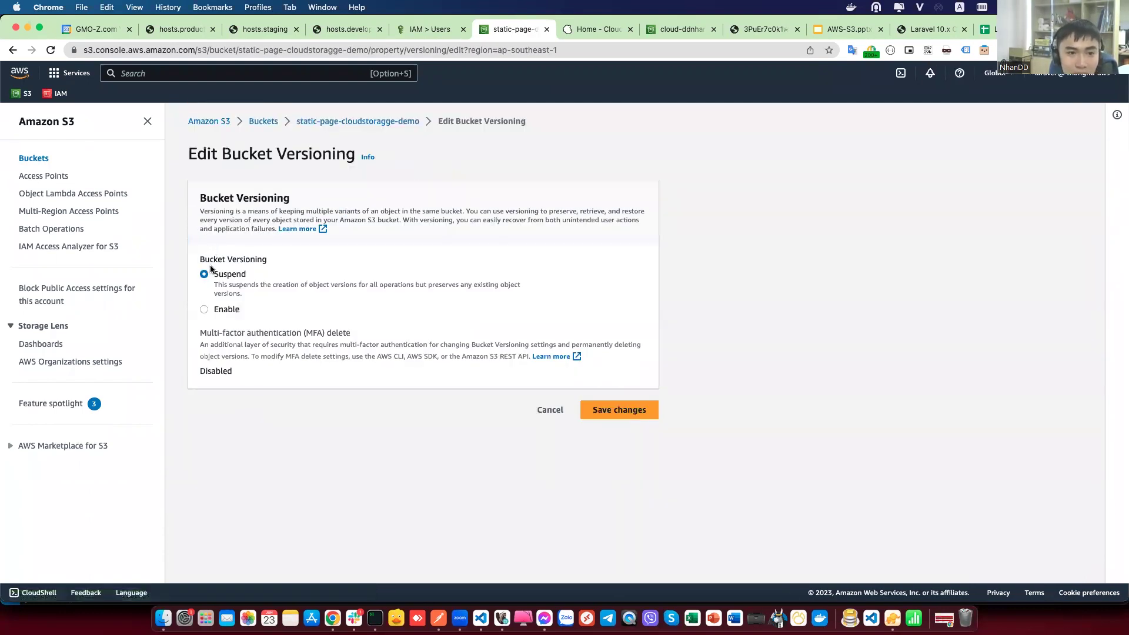
left_click(550, 410)
scroll(208, 363, "down", 3)
scroll(209, 363, "up", 3)
Step: Turn on Block all public access in the static-page-cloudstoragge-demo bucket's permissions and confirm the change with "confirm"
left_click(335, 204)
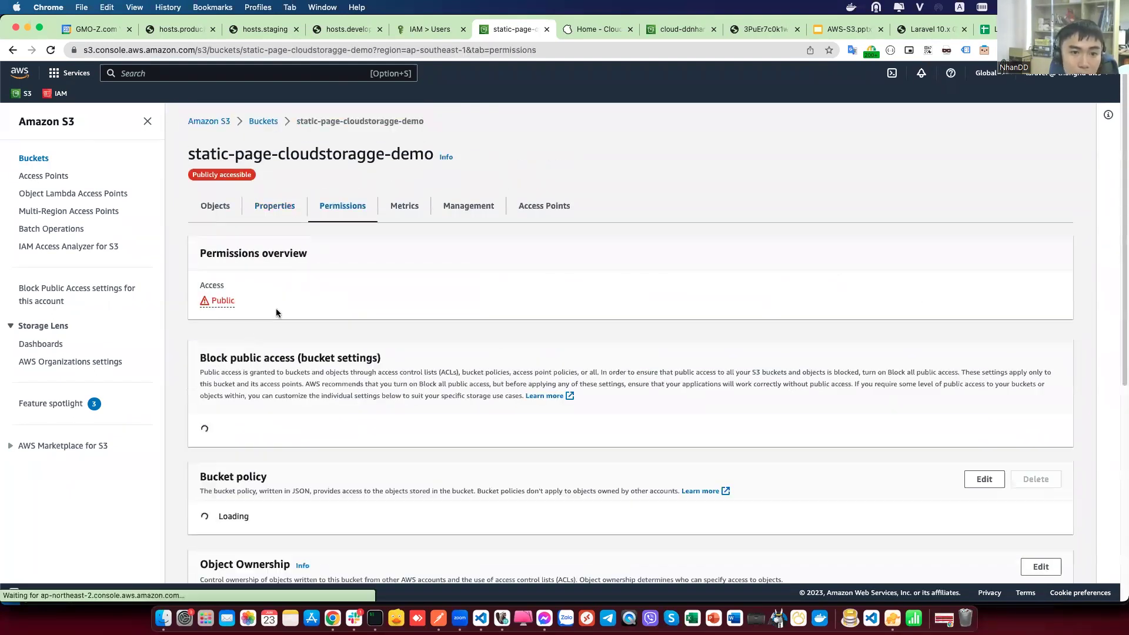
left_click(227, 419)
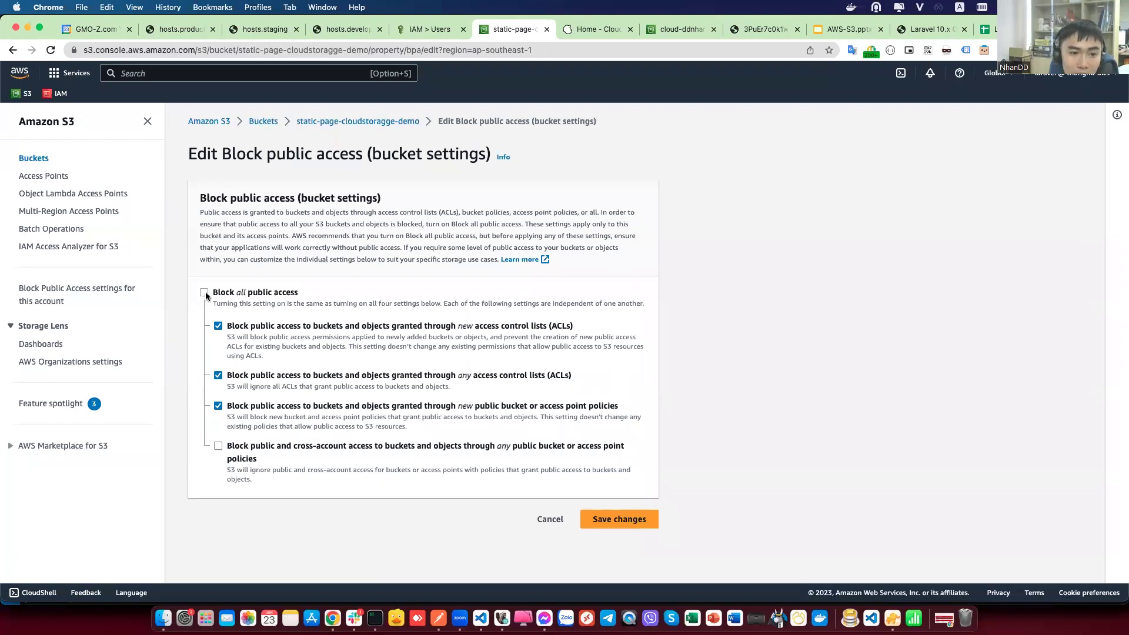
left_click(205, 292)
left_click(615, 519)
left_click(456, 369)
type("confirm")
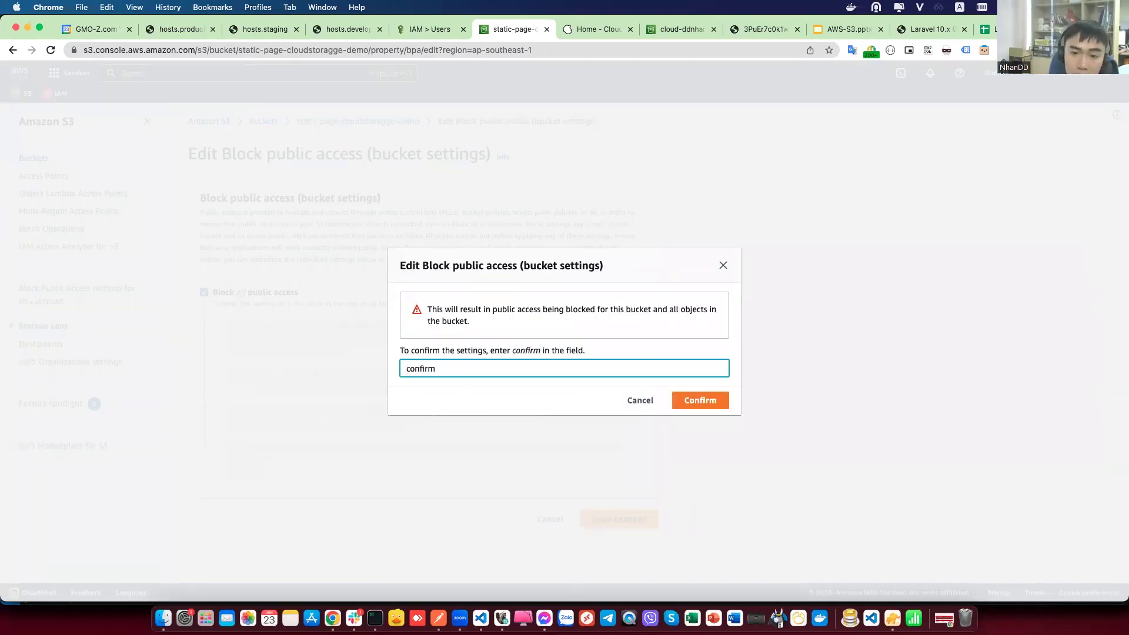
left_click(689, 403)
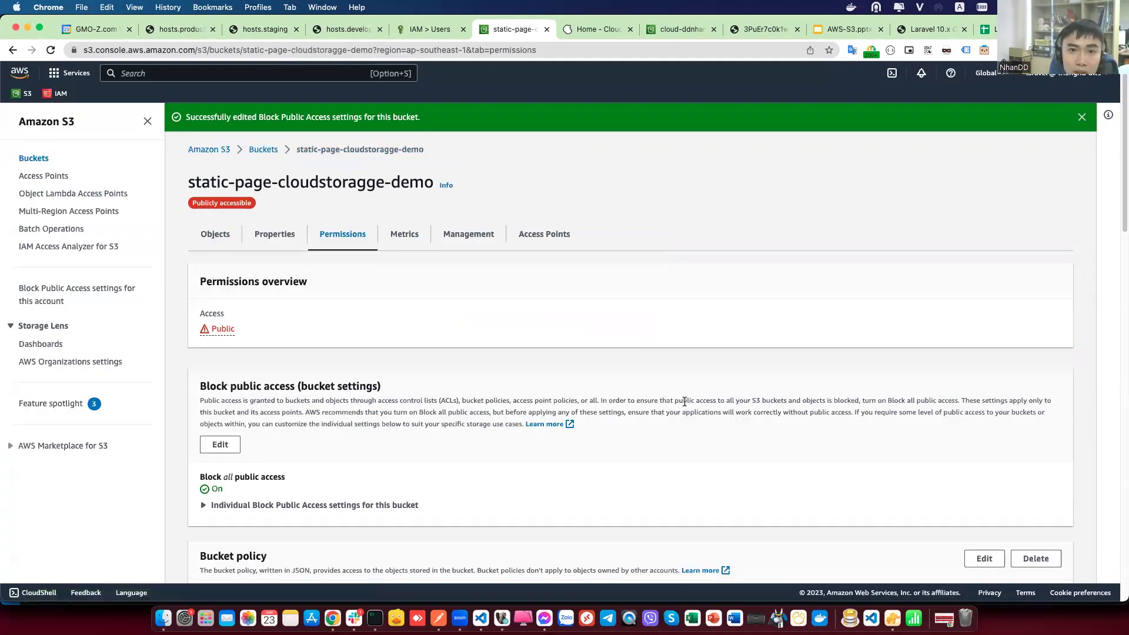
Step: Reload the hosted cloudstorage.html page to test its public access, and return to the bucket's permissions
left_click(602, 27)
key("Return")
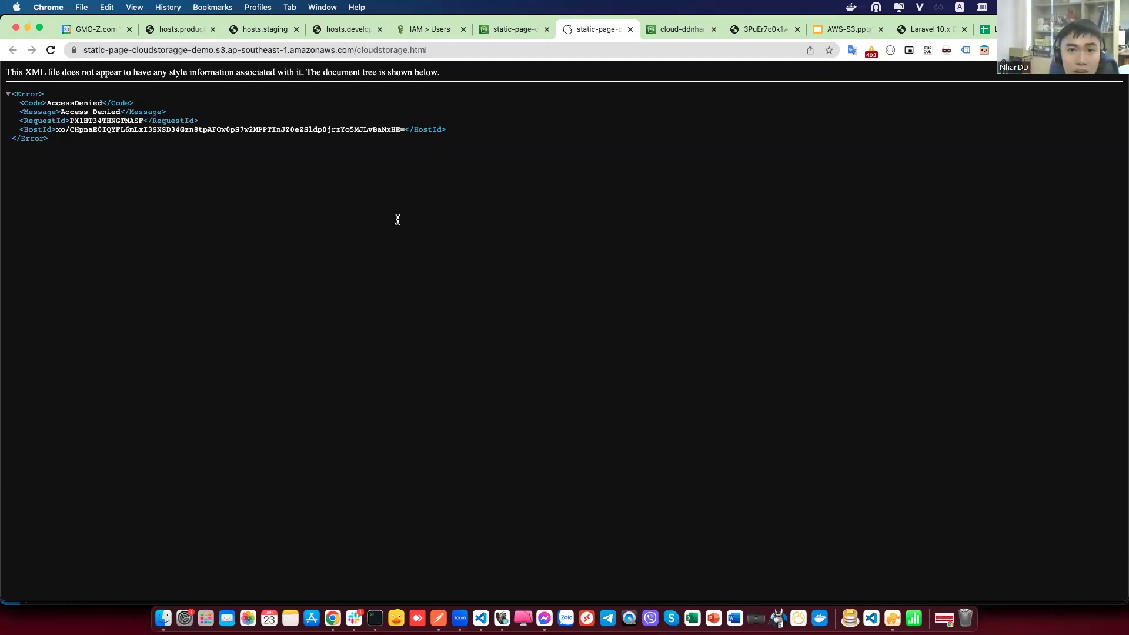
left_click(491, 35)
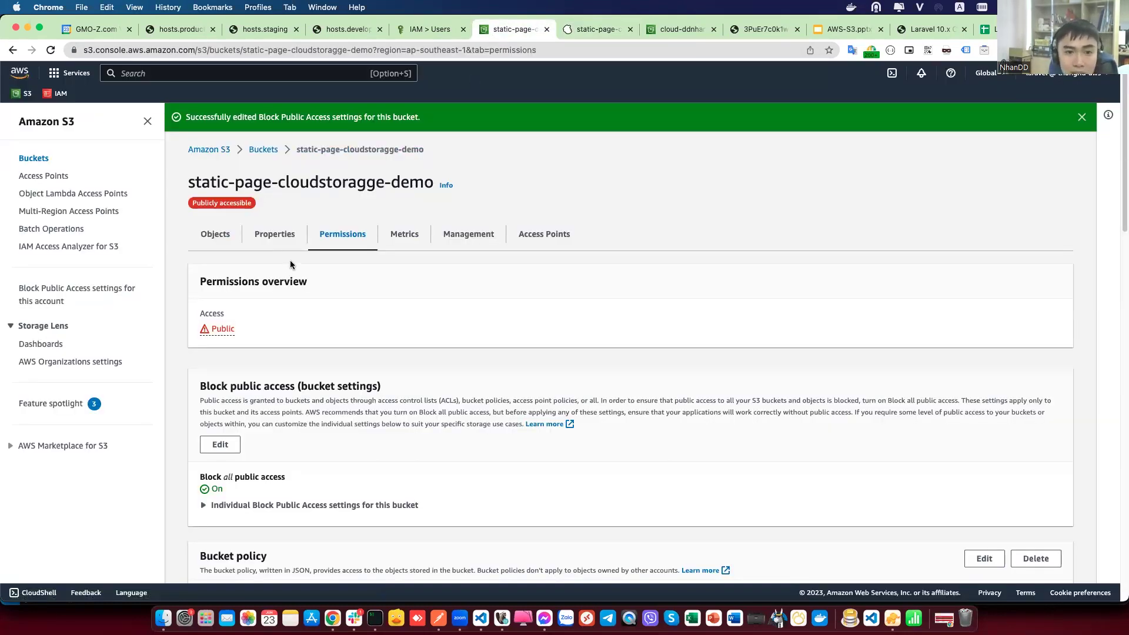
Step: Look over the bucket's permissions and properties, and open its object list
scroll(281, 252, "down", 2)
scroll(281, 251, "up", 2)
left_click(272, 234)
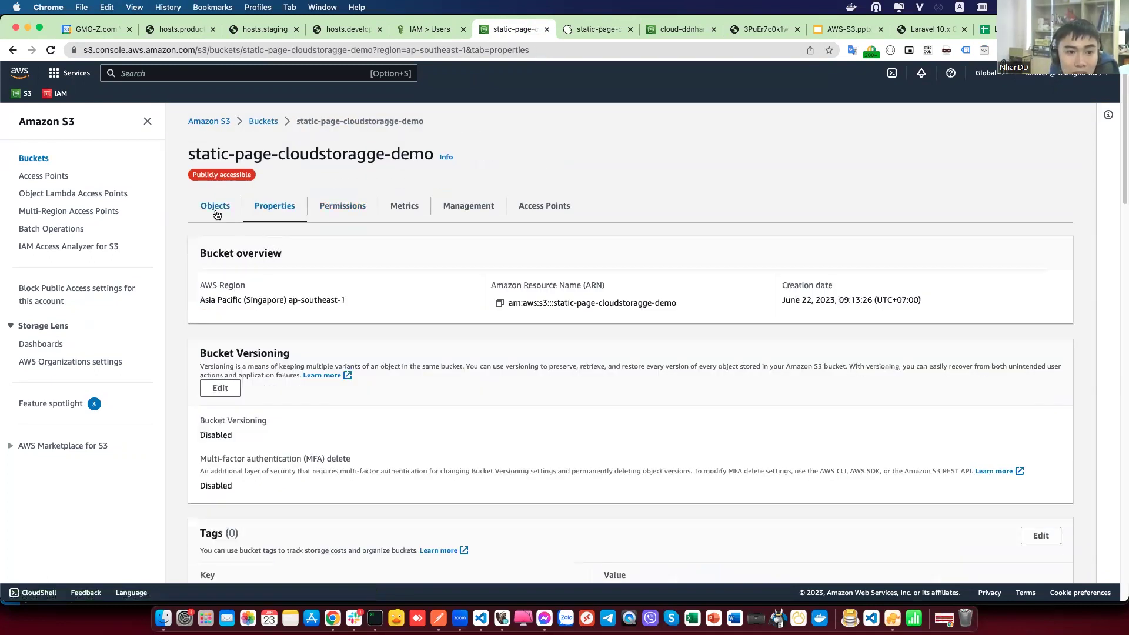
left_click(216, 213)
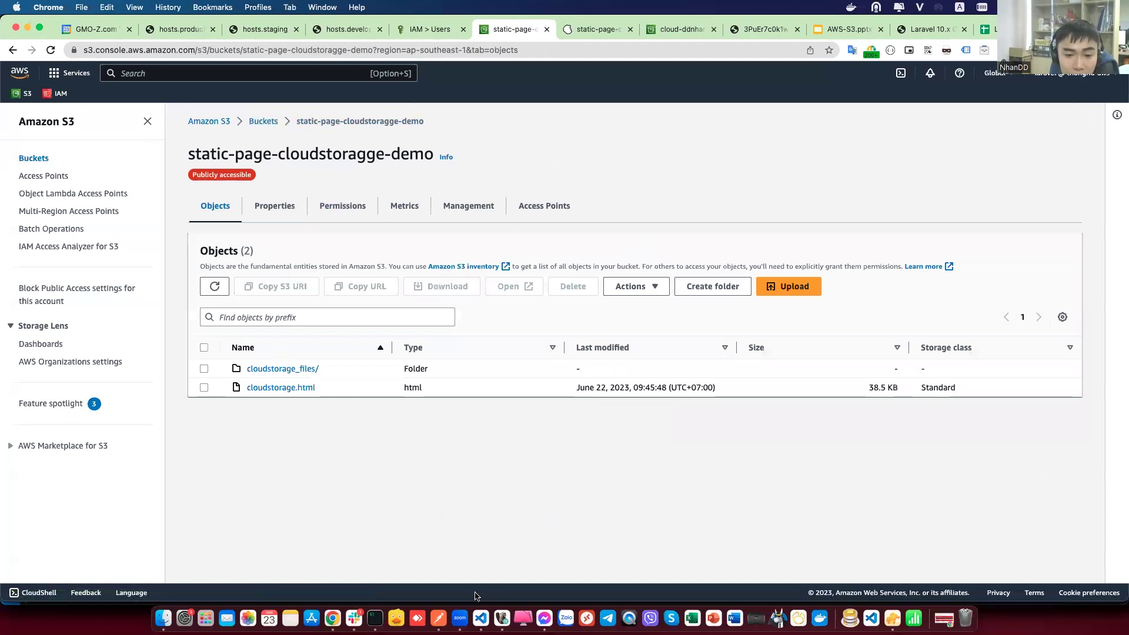
Step: Switch to Visual Studio Code and look through the AWS access key, region and bucket settings in the .env file
left_click(481, 617)
scroll(524, 475, "up", 5)
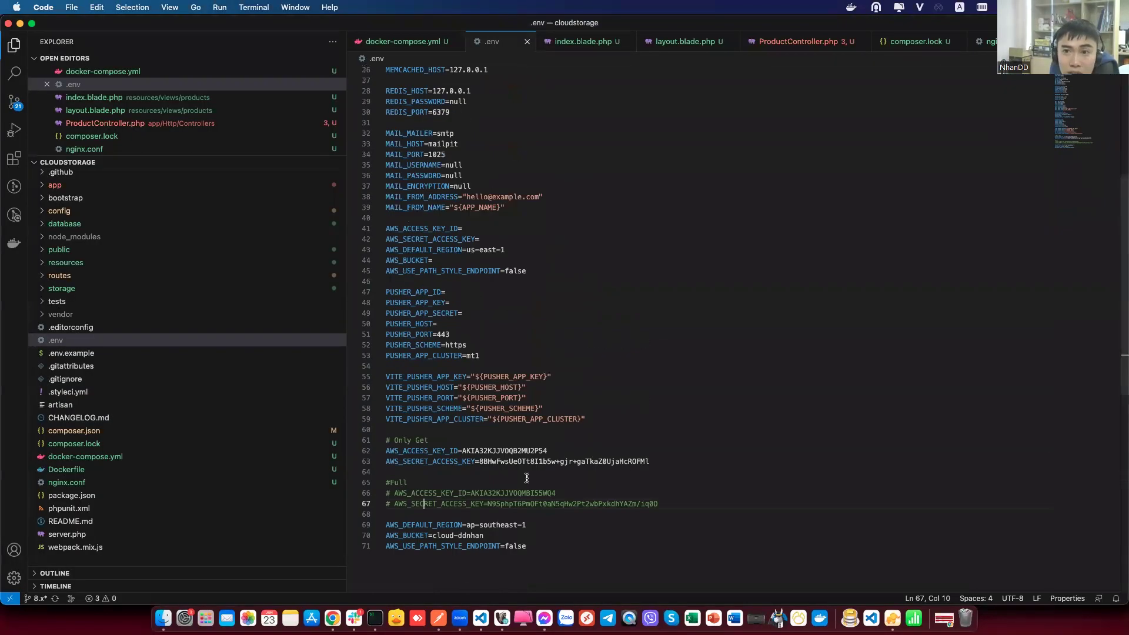
scroll(527, 478, "down", 10)
scroll(507, 467, "up", 10)
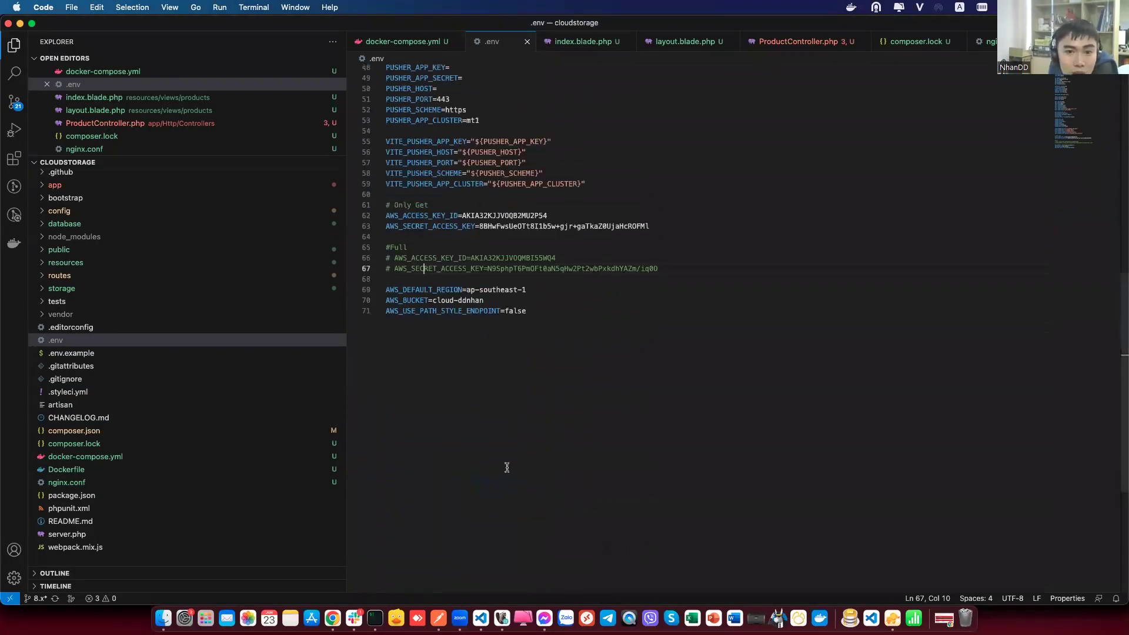
Step: Switch to Google Chrome and open the IAM dashboard in the AWS console
scroll(507, 468, "down", 6)
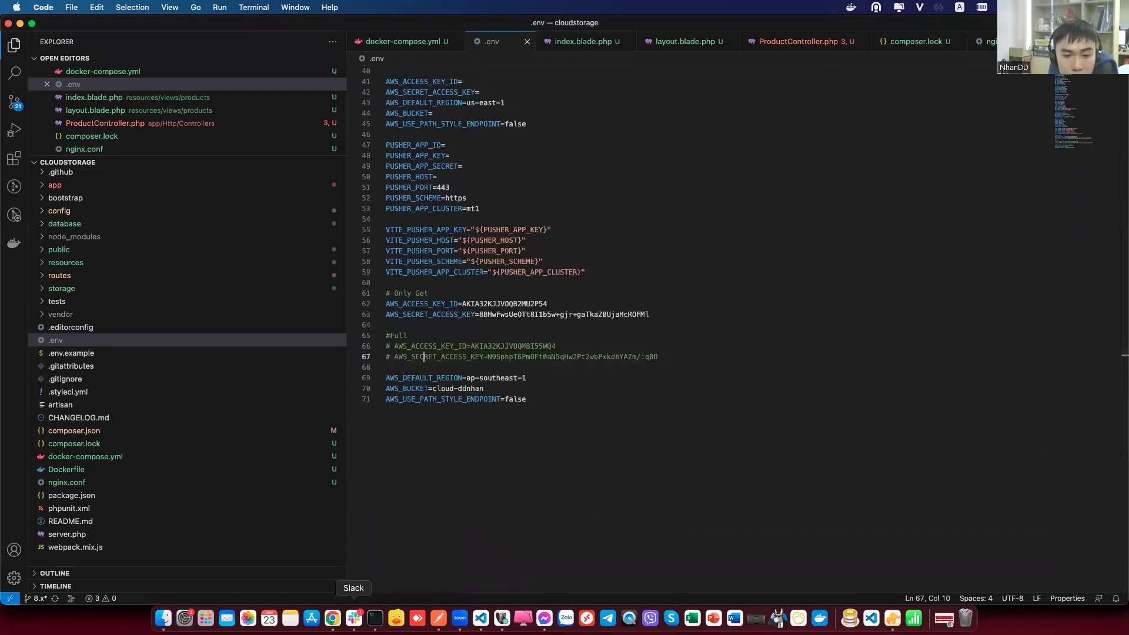
left_click(354, 617)
left_click(332, 618)
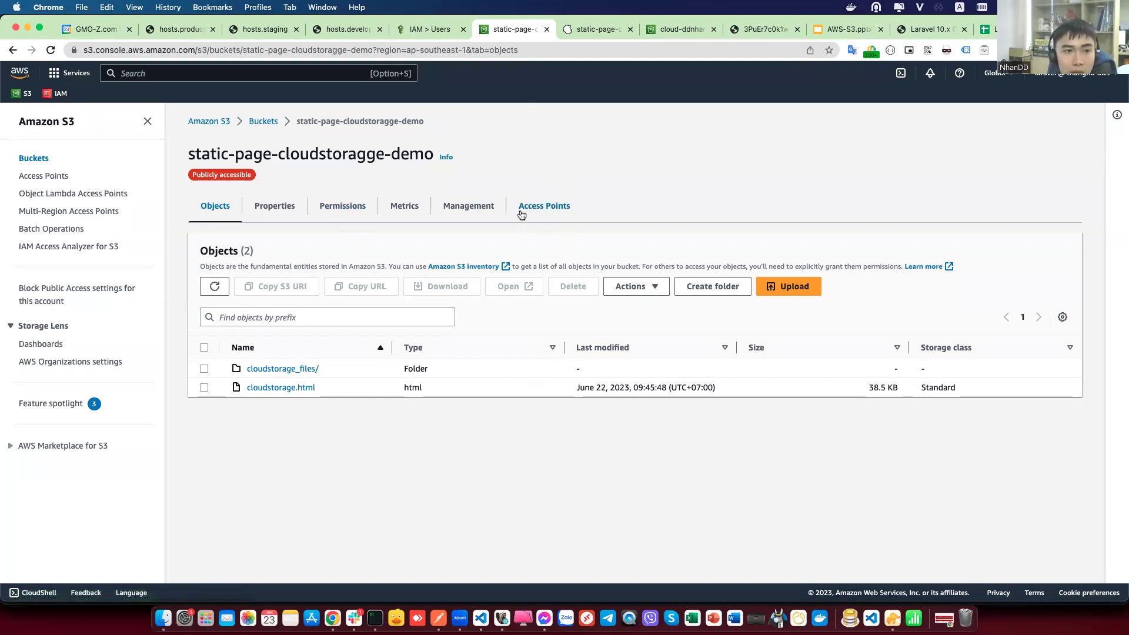
left_click(67, 98)
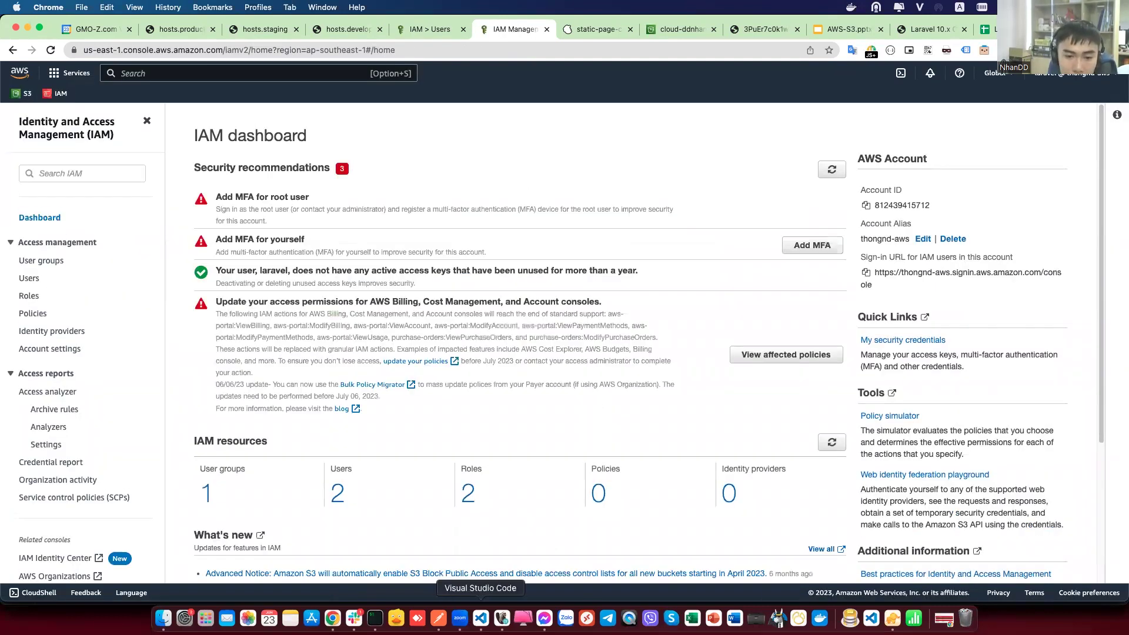
Step: Switch to Visual Studio Code to check the Only Get credentials and bucket name in .env, and return to Google Chrome
left_click(482, 616)
left_click_drag(386, 304, 391, 326)
left_click(585, 390)
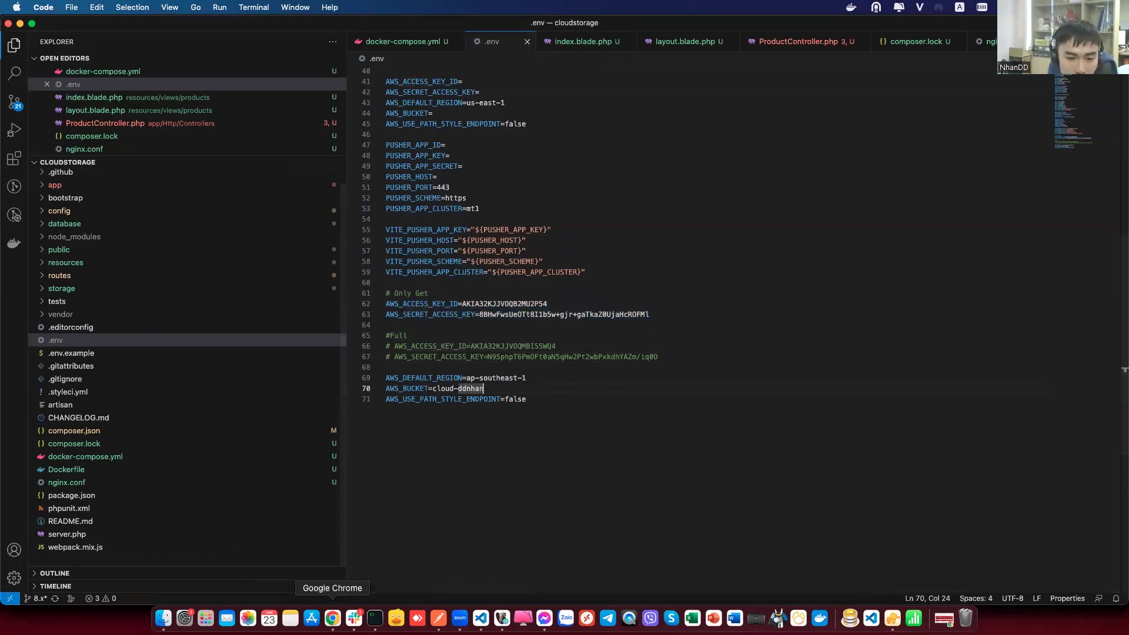
left_click(332, 618)
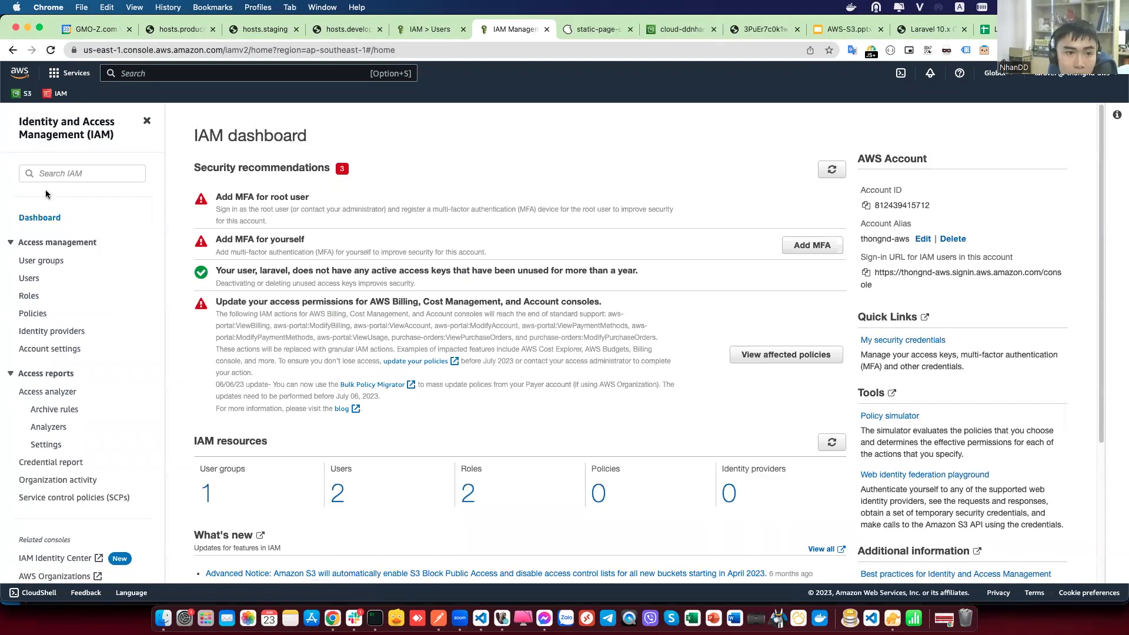
Step: Start adding a new IAM user and set its user name to demouser
left_click(29, 279)
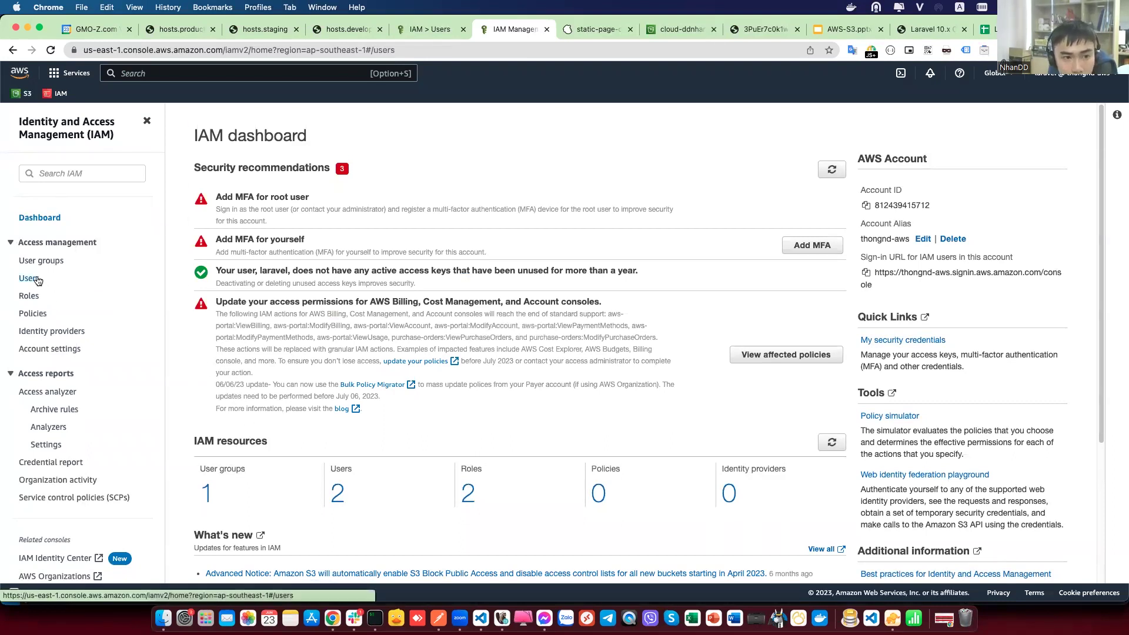
left_click(1037, 156)
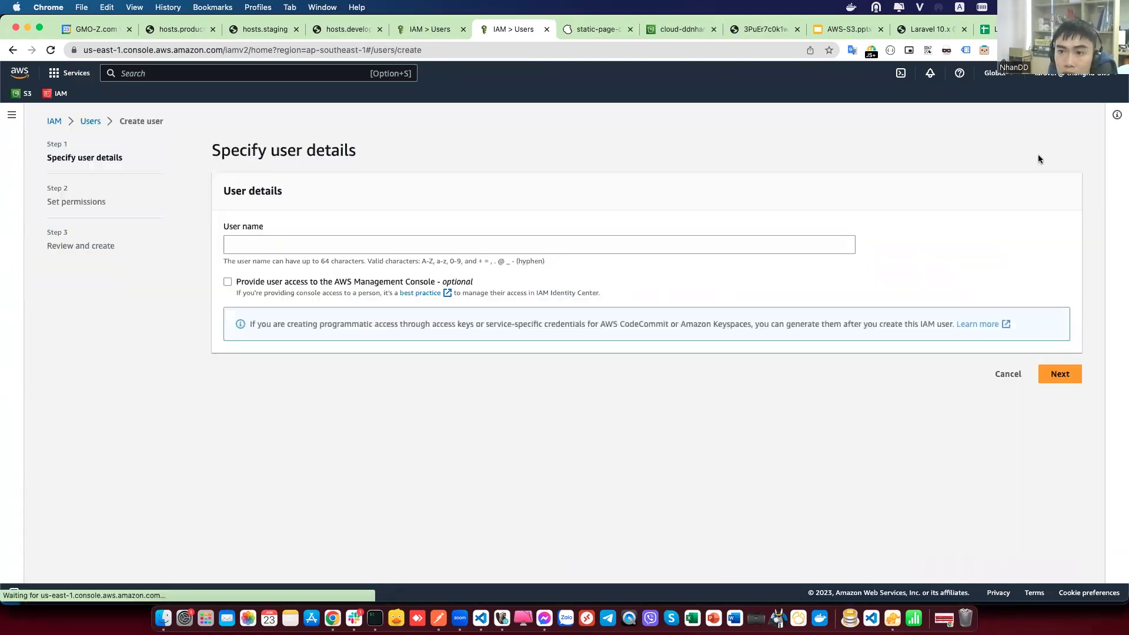
left_click(310, 238)
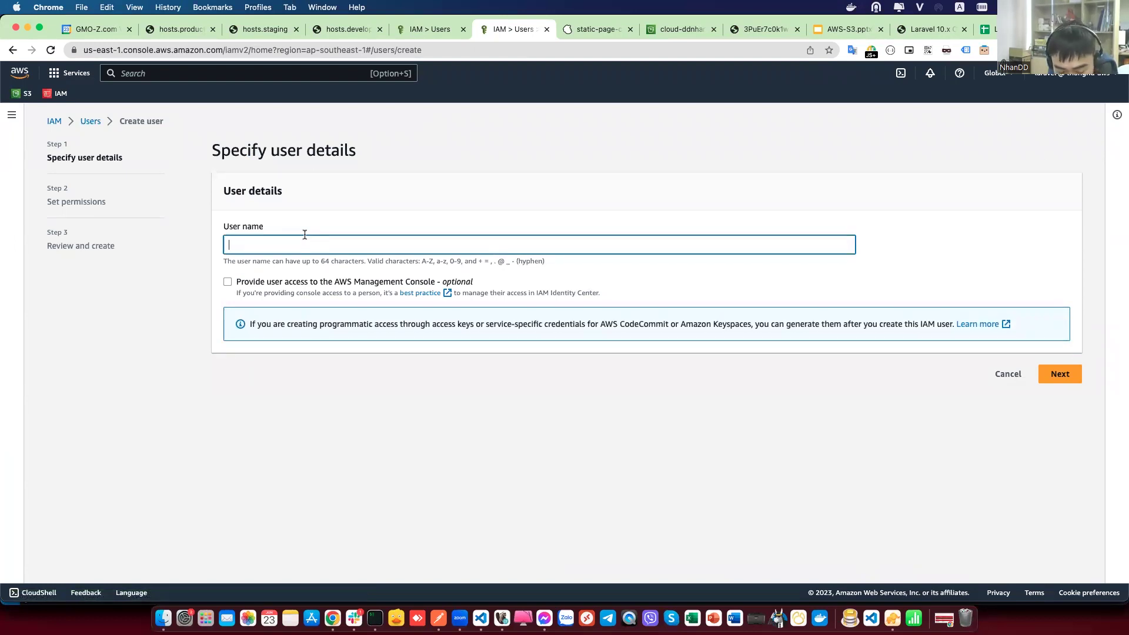
type("demouss")
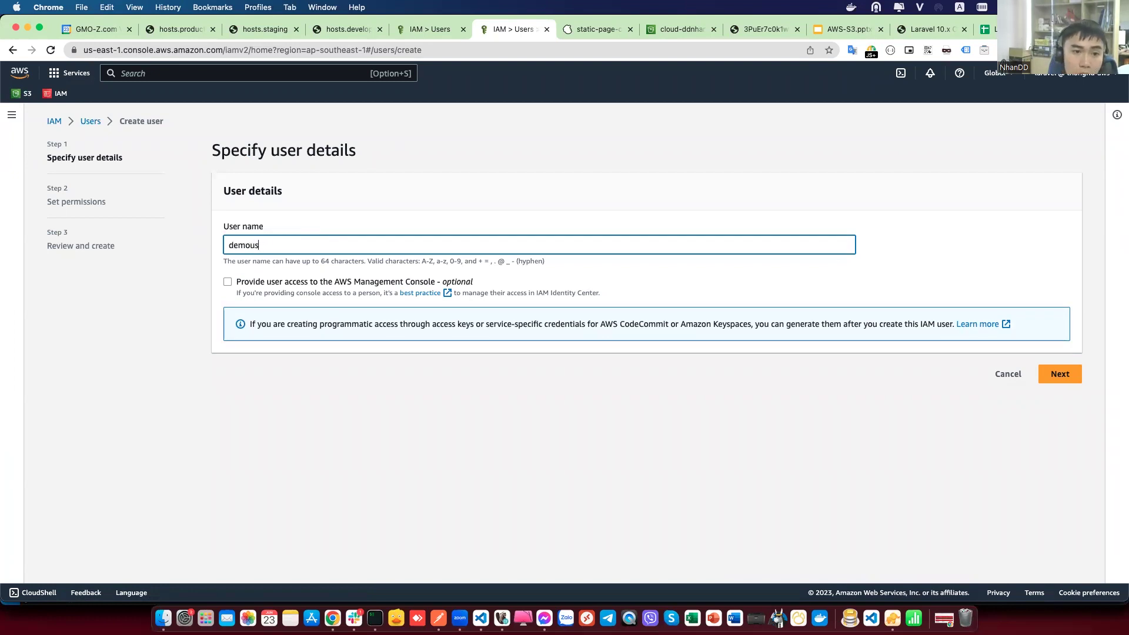
left_click(318, 413)
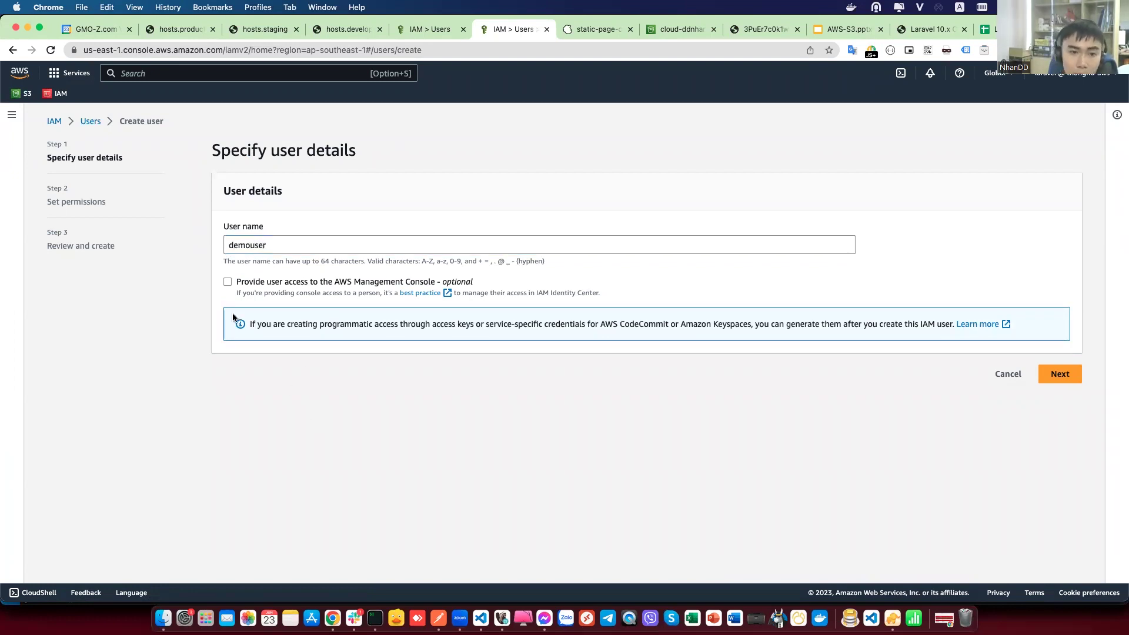
Step: Try giving demouser AWS Management Console access as an IAM user, and review the console password options
left_click(227, 282)
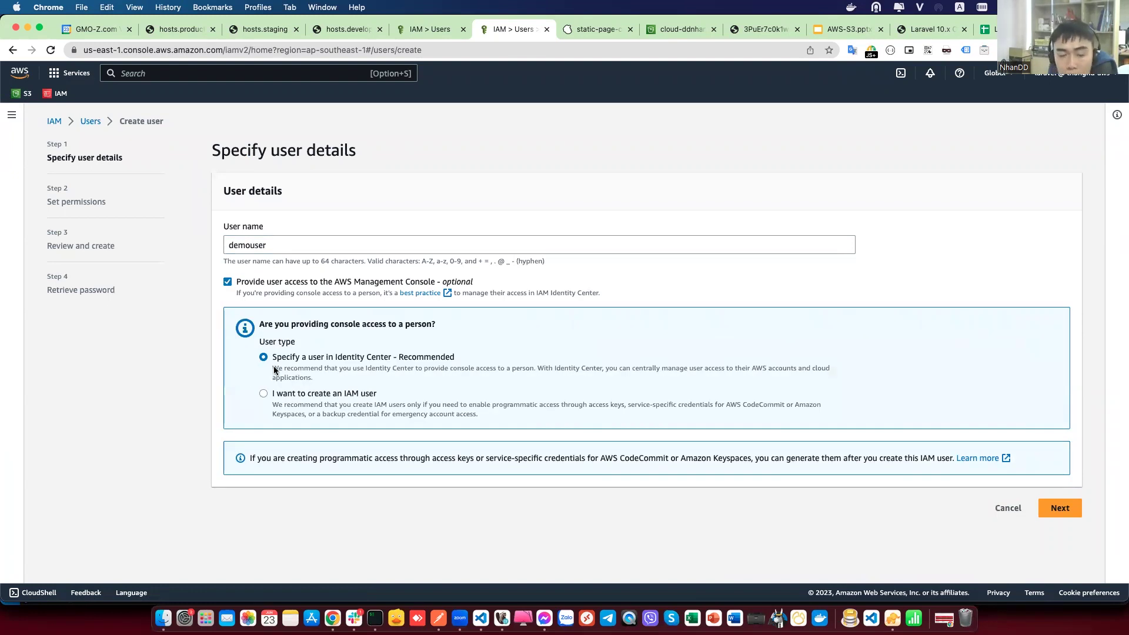
left_click_drag(480, 358, 297, 359)
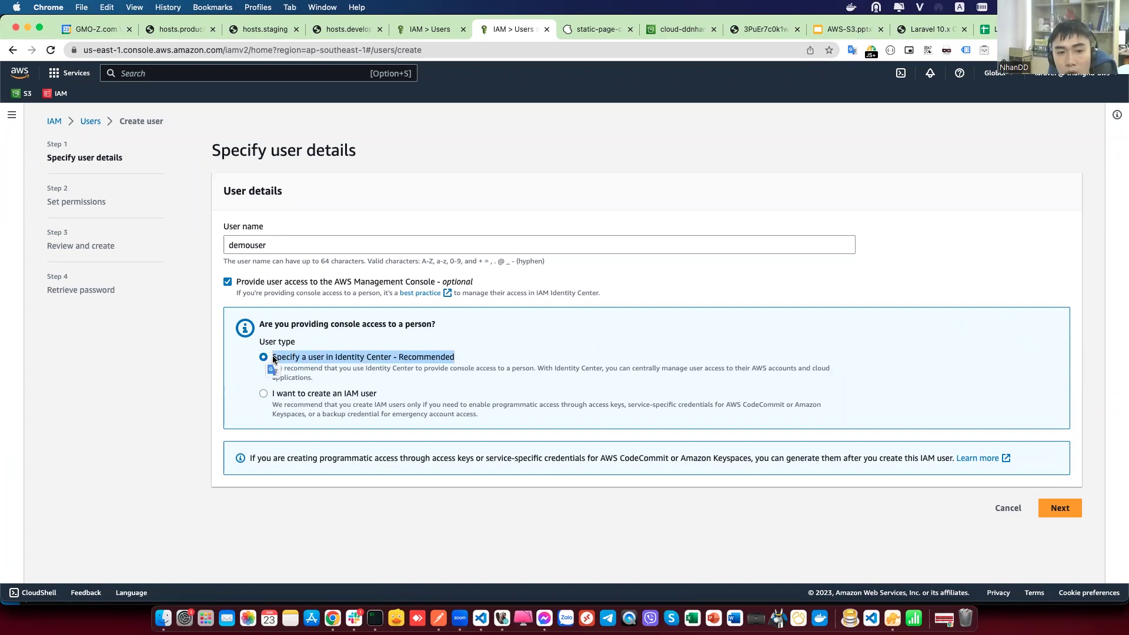
left_click(273, 360)
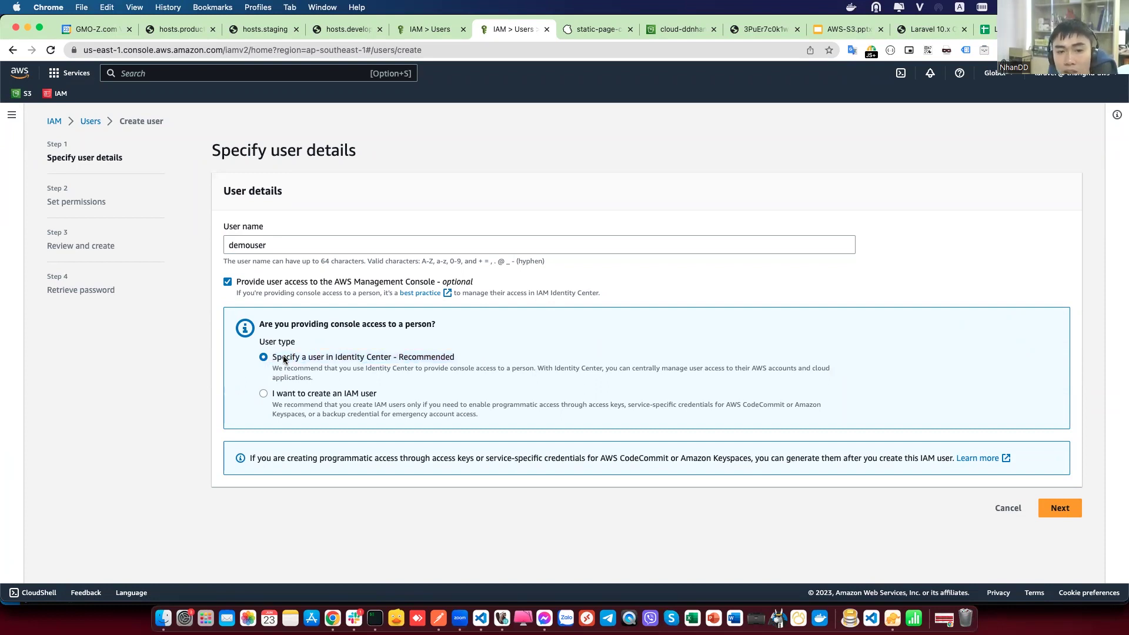
left_click(263, 394)
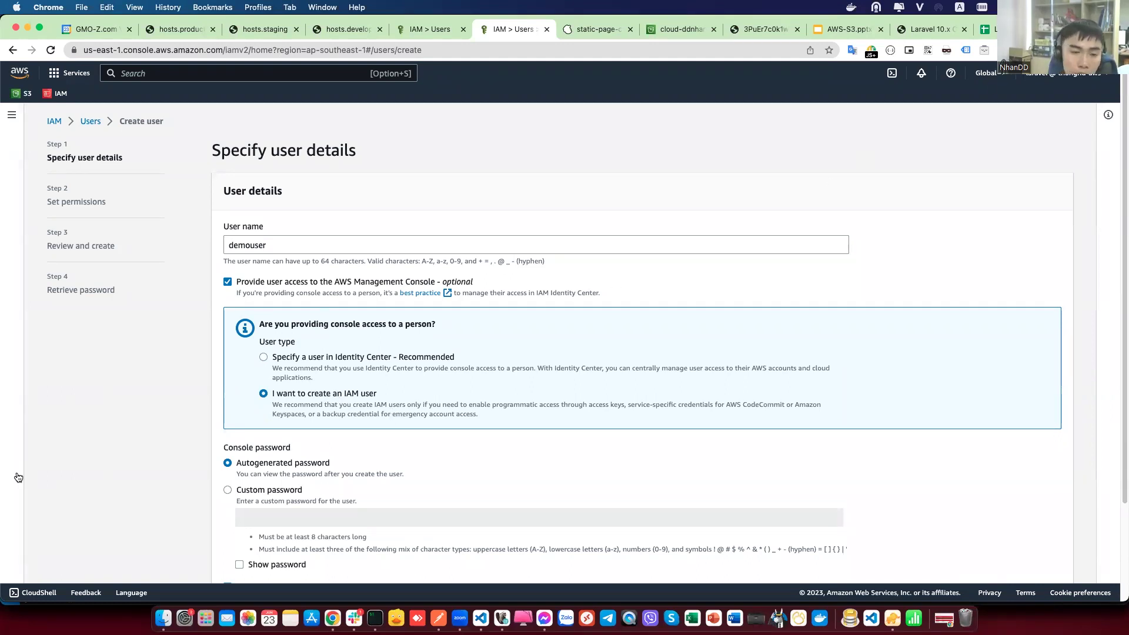
scroll(288, 424, "down", 2)
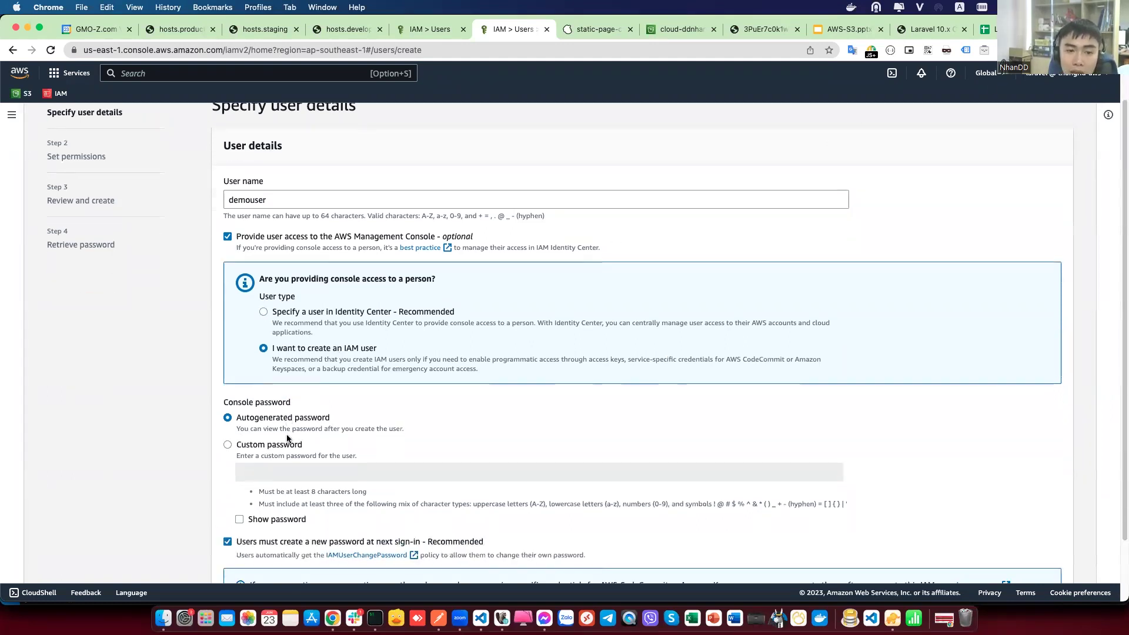
scroll(259, 388, "down", 1)
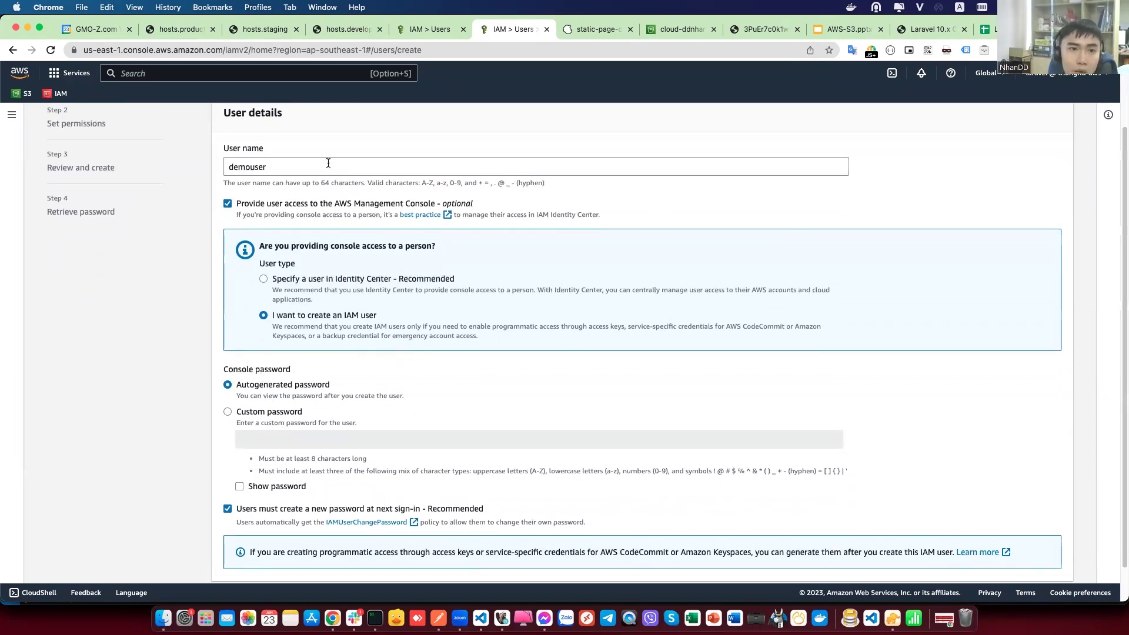
scroll(328, 162, "up", 2)
scroll(248, 412, "down", 3)
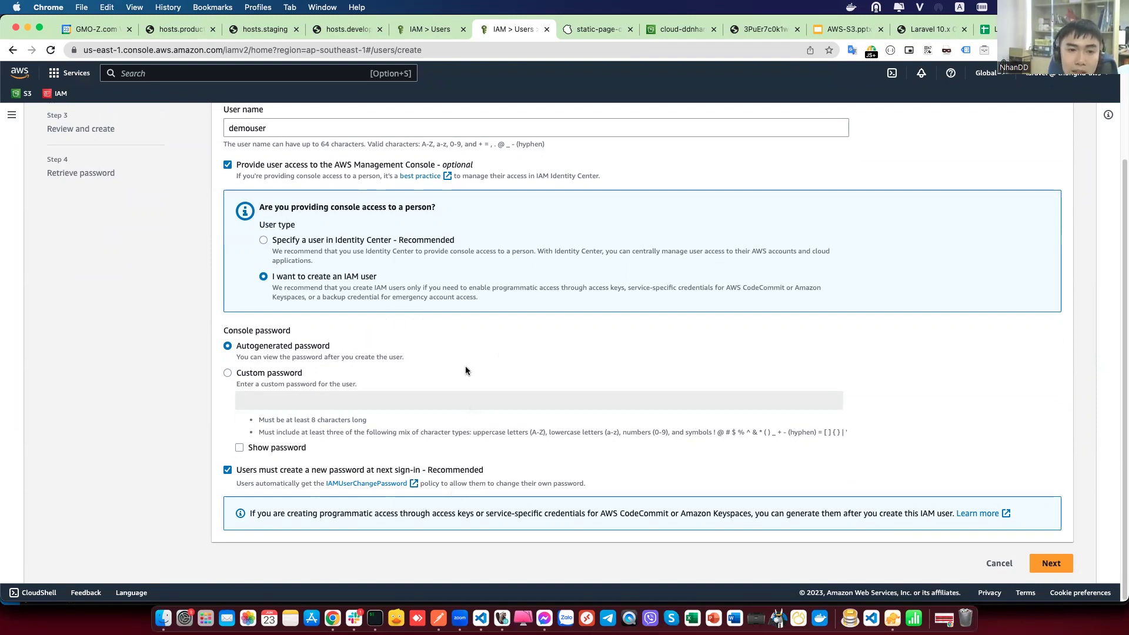
scroll(404, 408, "up", 3)
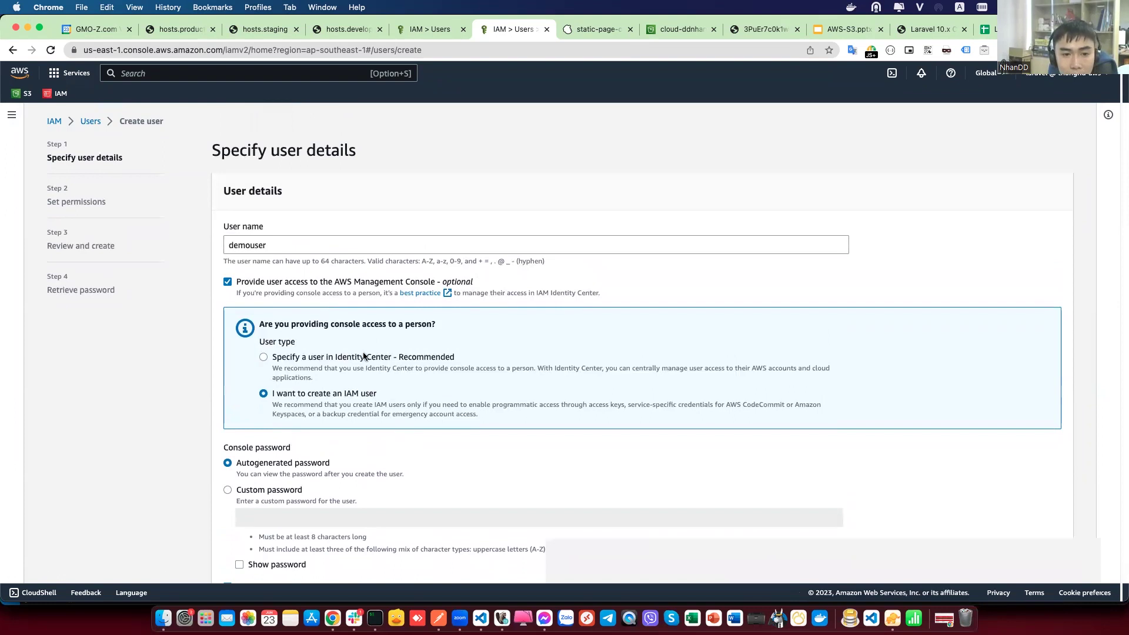
Step: Try specifying the user in Identity Center, dismiss the redirect, and turn off AWS Management Console access
left_click(263, 357)
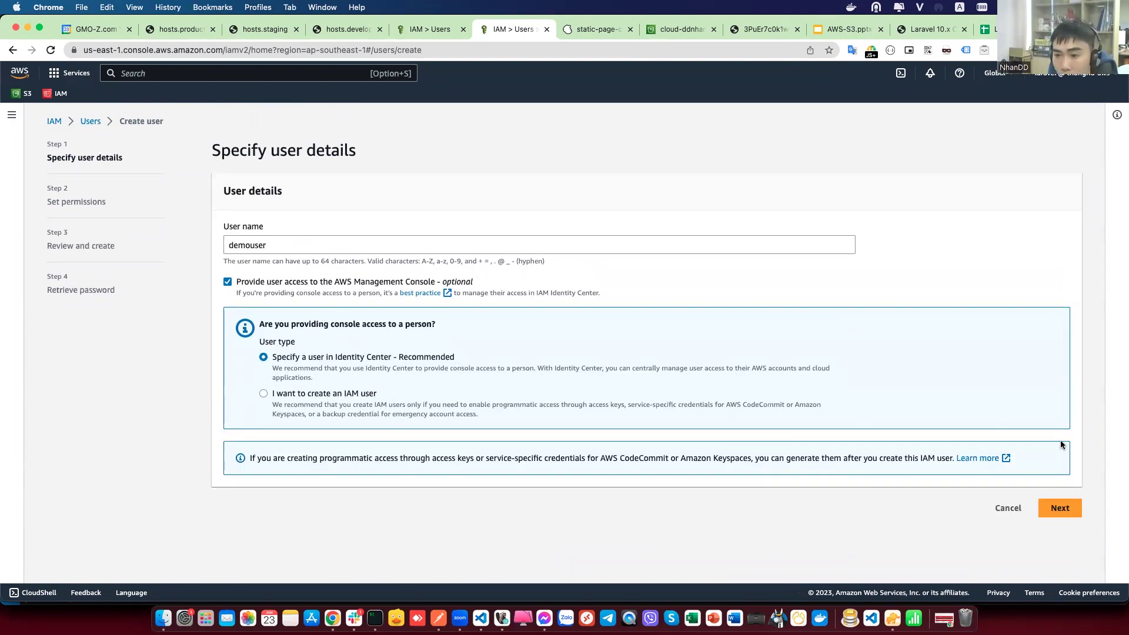
left_click(1060, 508)
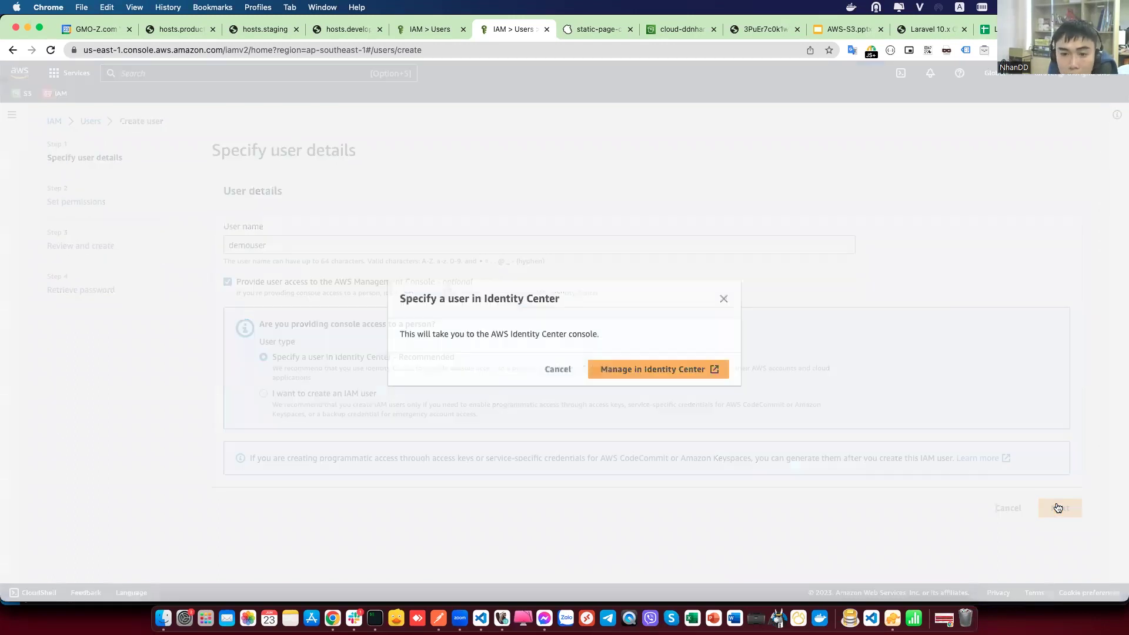
left_click(557, 368)
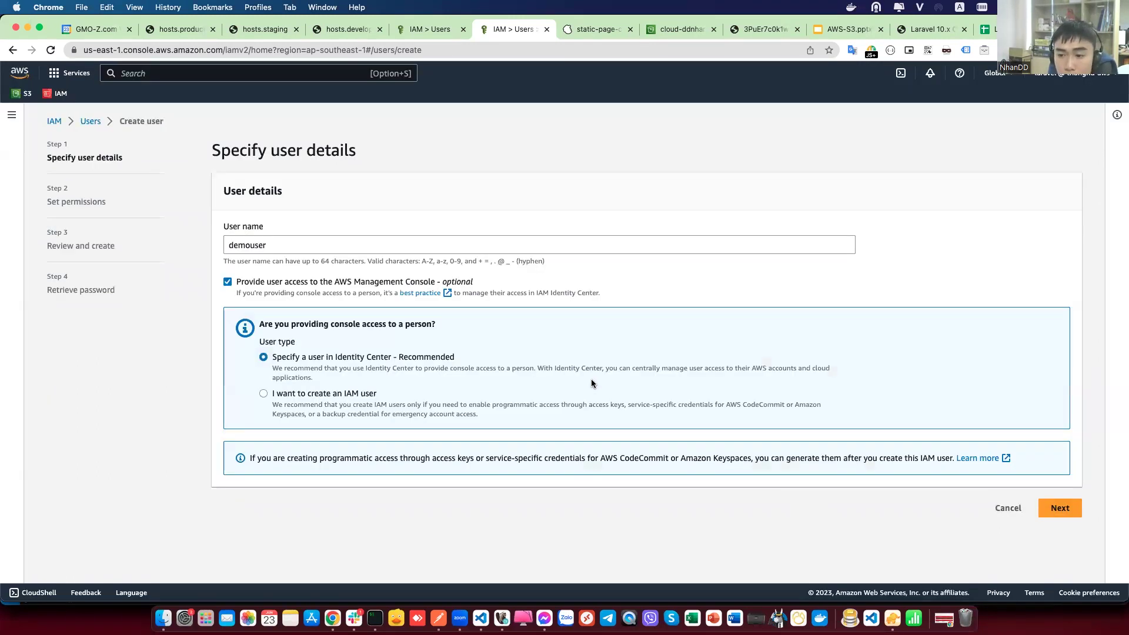
left_click(1044, 517)
left_click(557, 368)
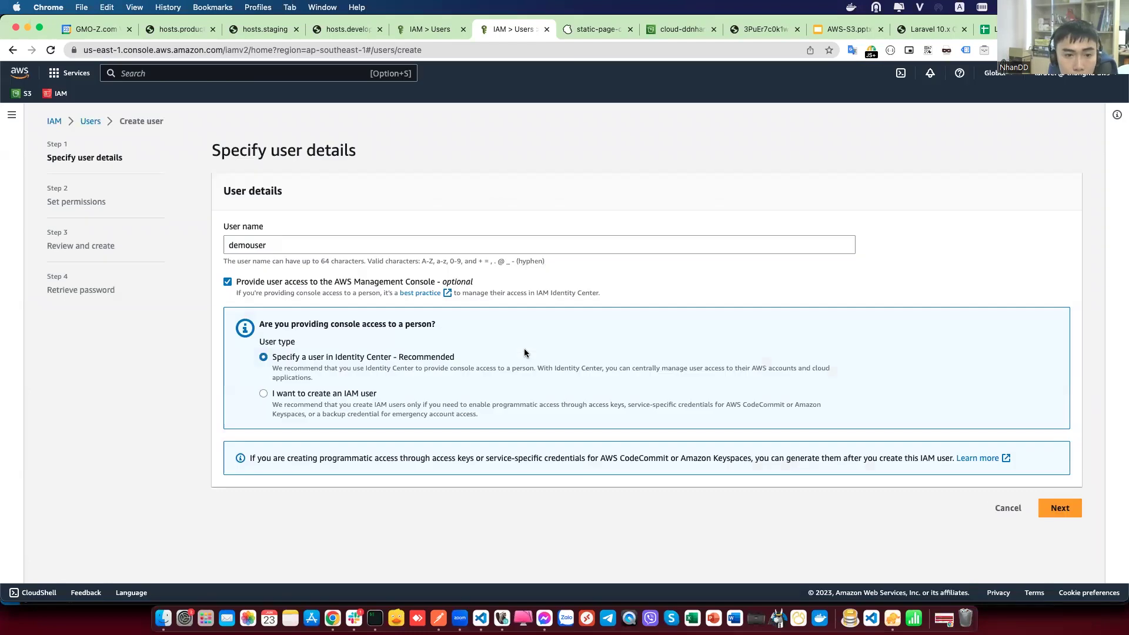
left_click(228, 283)
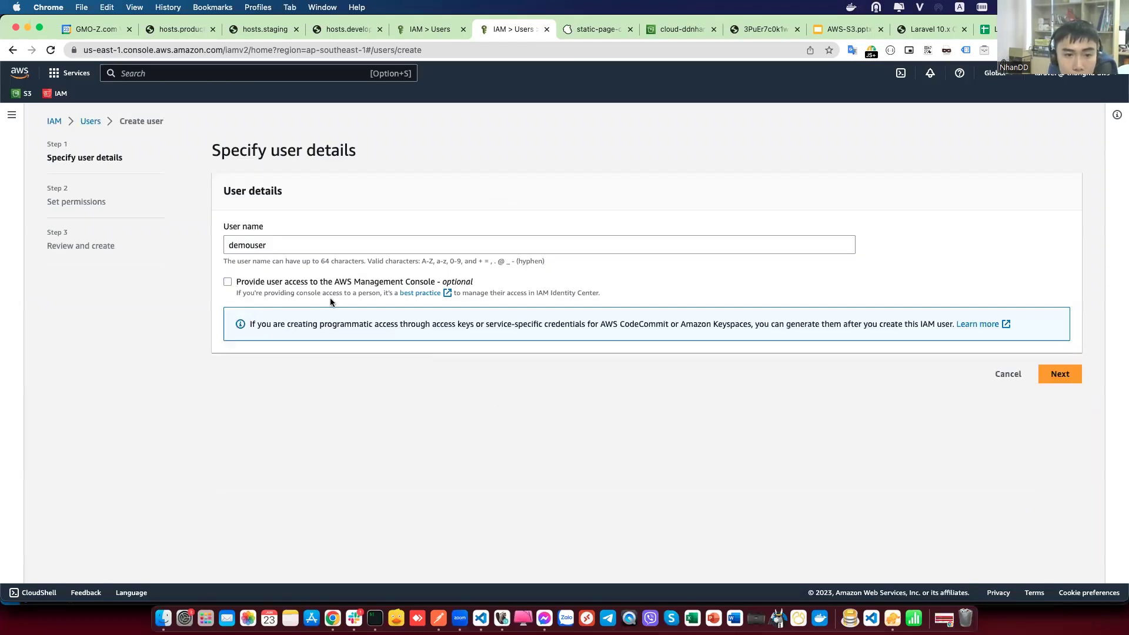
Step: Create demouser without assigning any user group, permissions policy or tag
left_click(1053, 375)
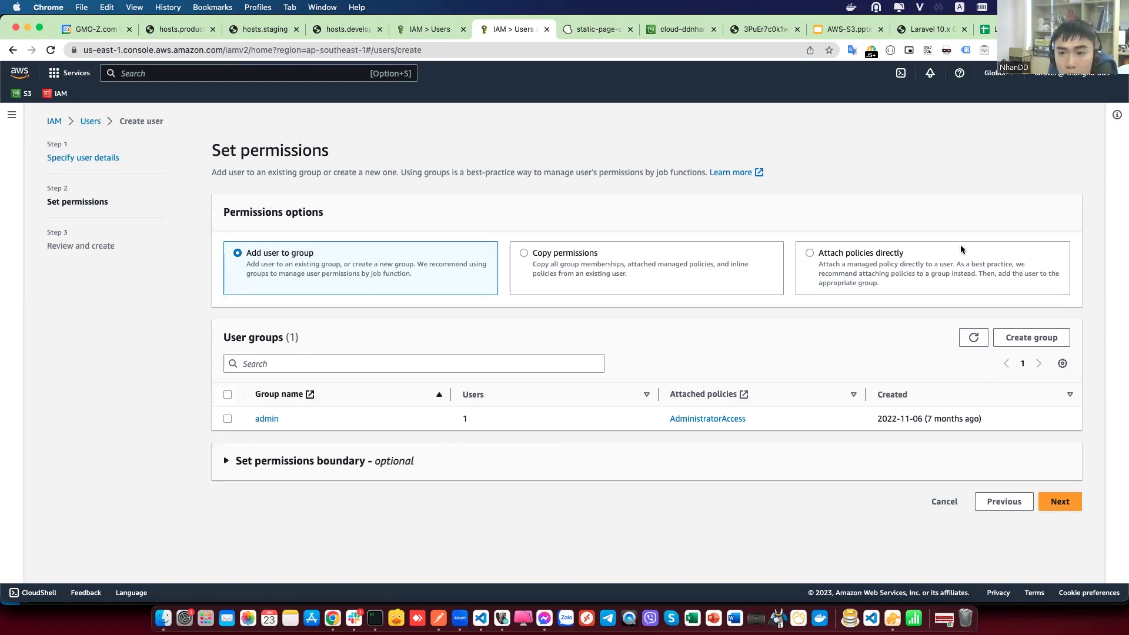
left_click(1061, 504)
scroll(465, 338, "down", 1)
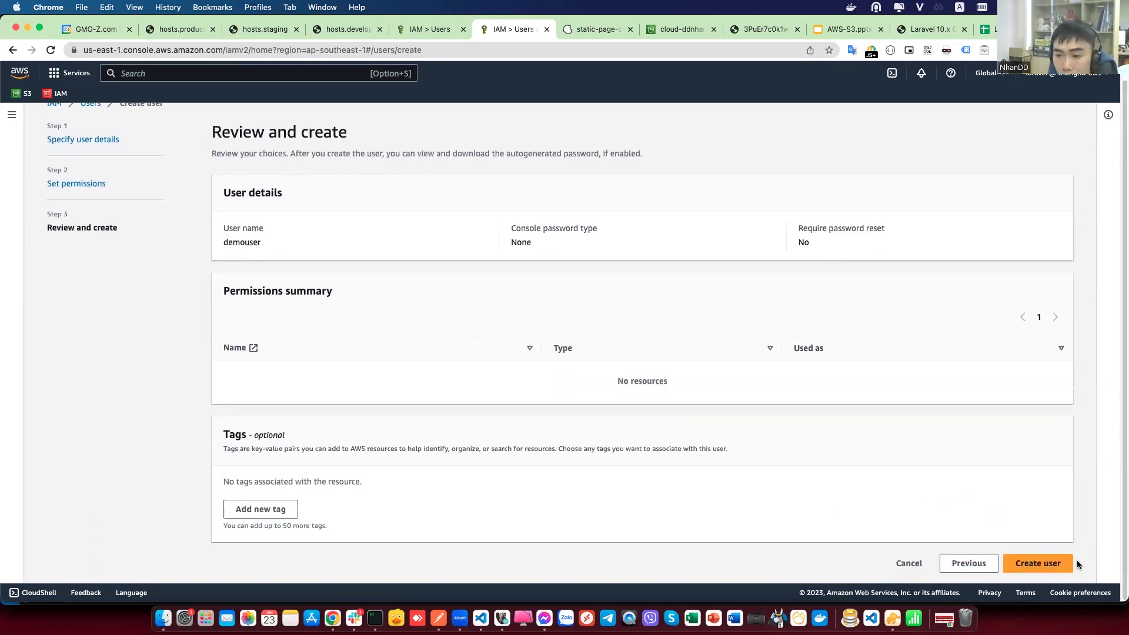
left_click(1049, 562)
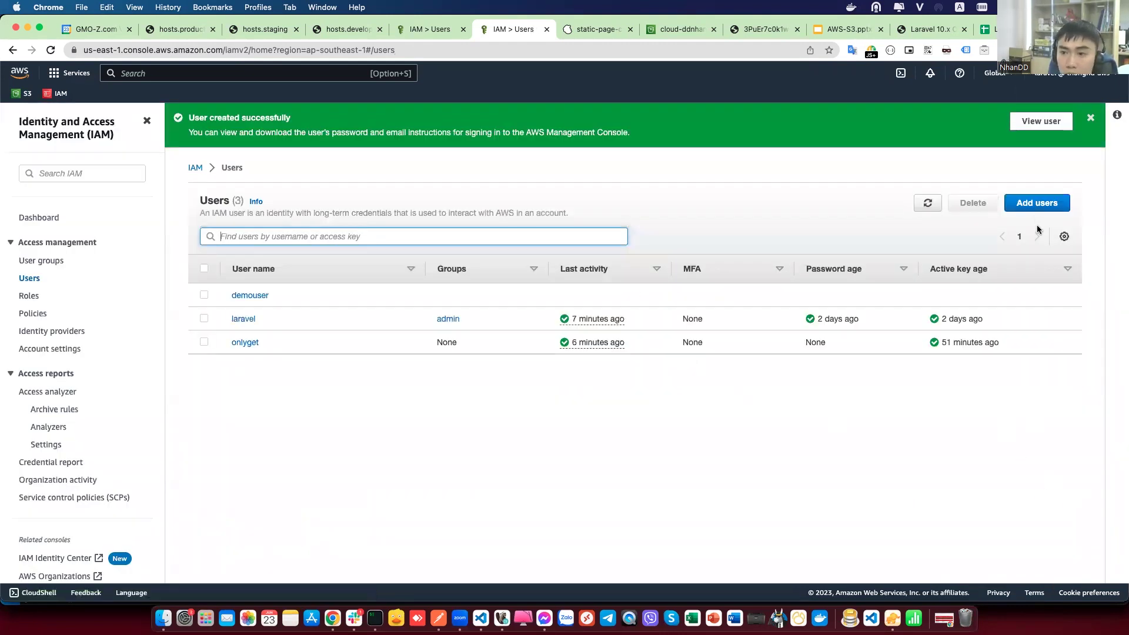
Step: Open demouser's security credentials and locate the access keys section
left_click(247, 295)
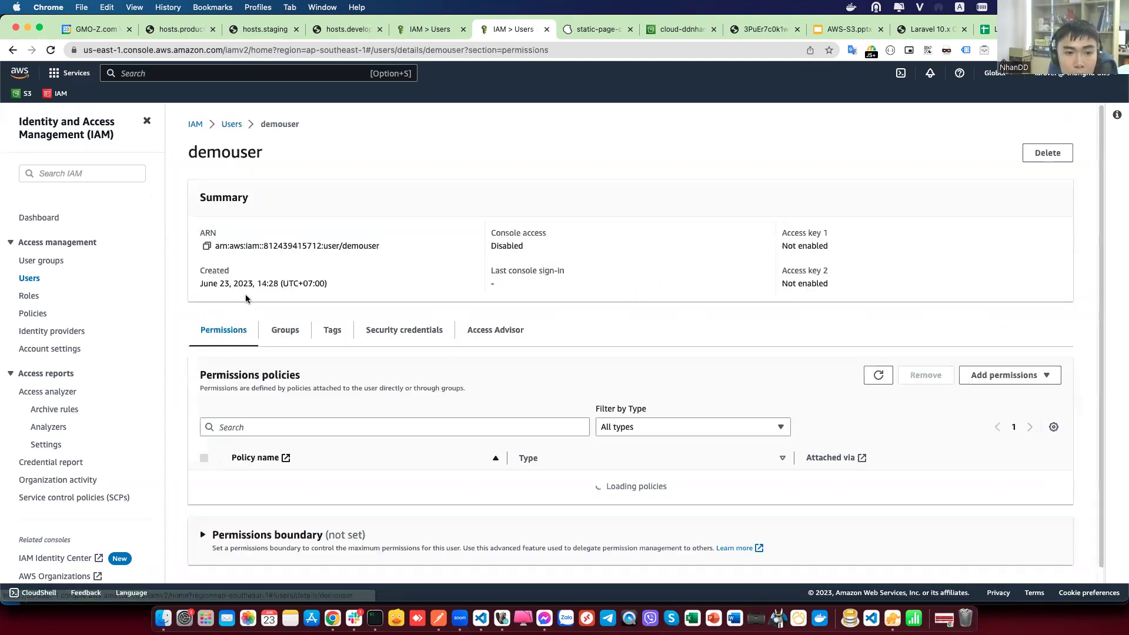
scroll(249, 299, "down", 3)
left_click(390, 232)
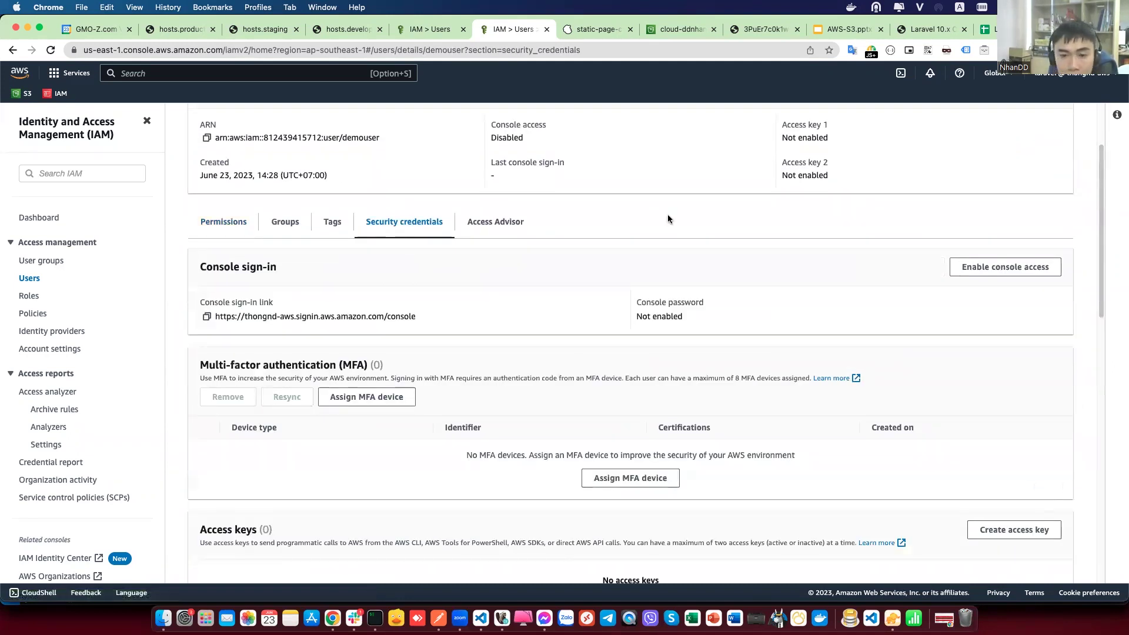
scroll(669, 221, "down", 5)
scroll(669, 299, "up", 3)
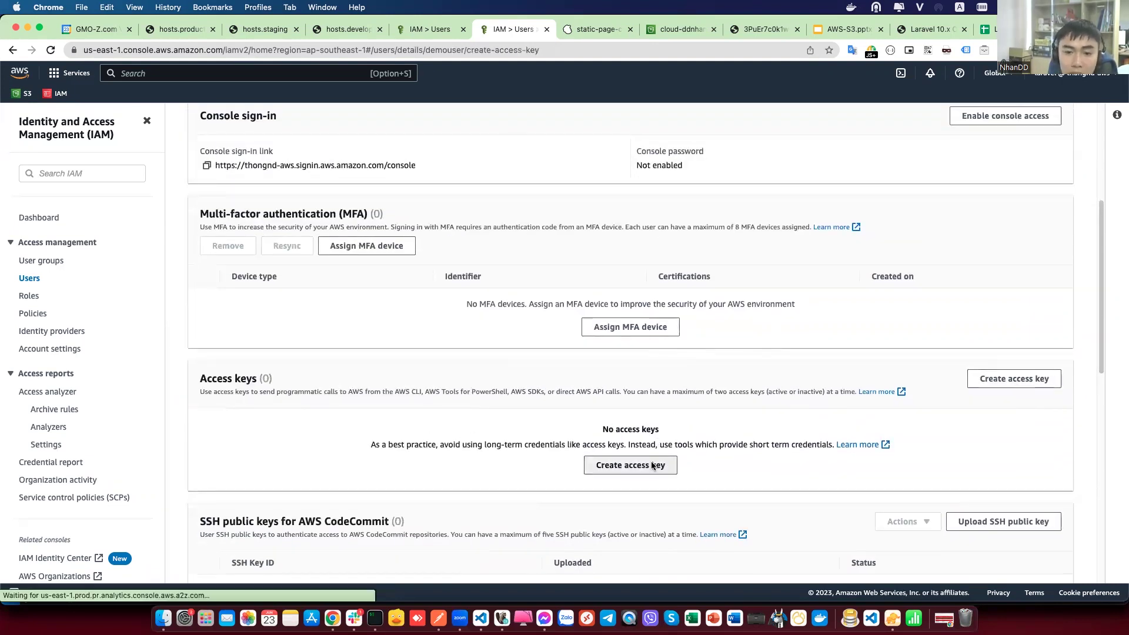
Step: Start a new access key for demouser with the Command Line Interface (CLI) use case, and acknowledge the recommendation
left_click(653, 464)
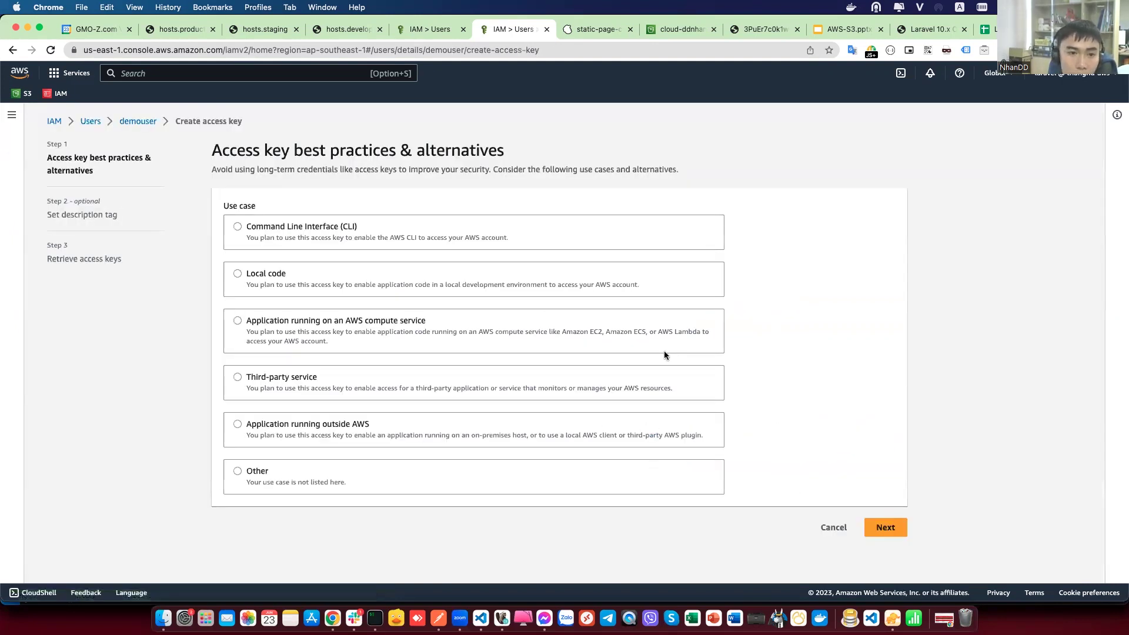
left_click(238, 227)
scroll(461, 254, "down", 3)
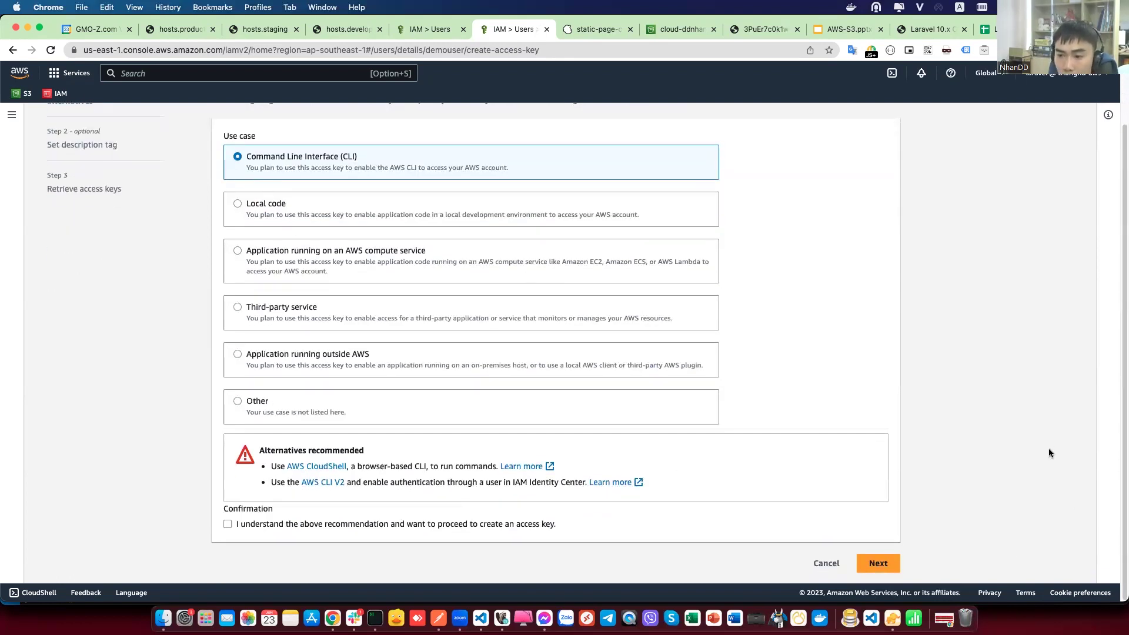
left_click(877, 566)
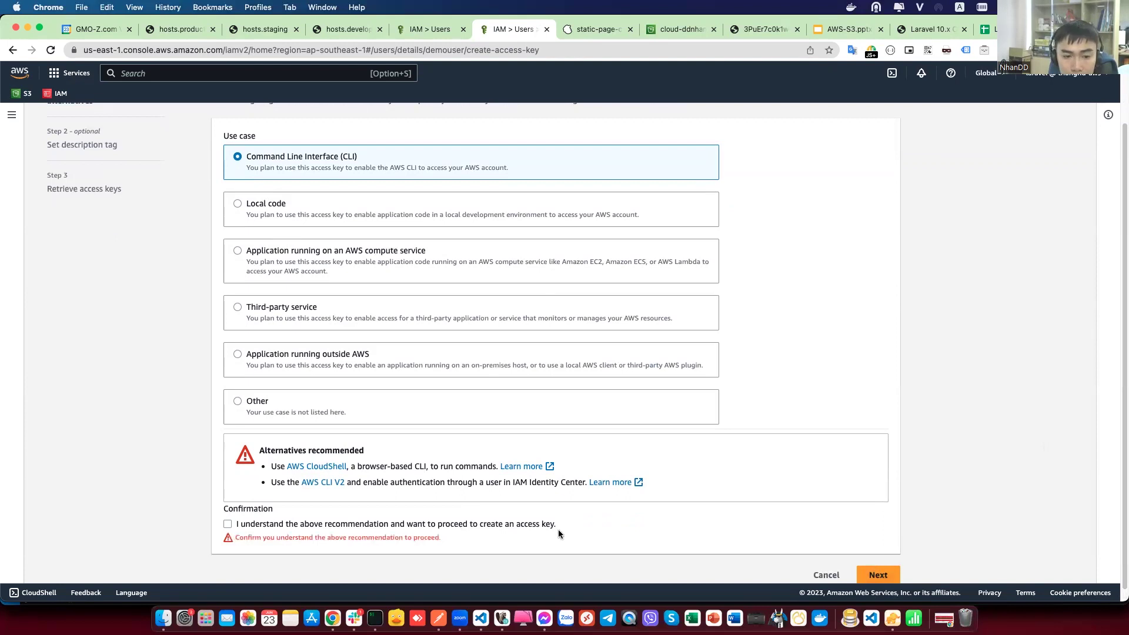
left_click(227, 524)
left_click(858, 562)
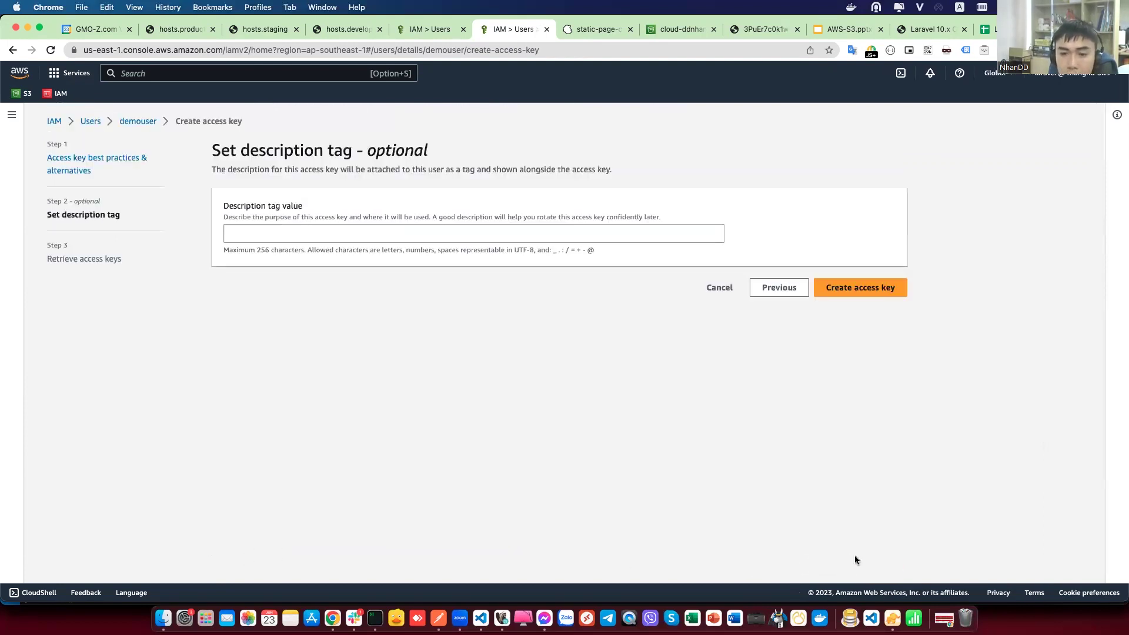
Step: Create demouser's access key with the description tag demokey, and reveal its secret access key before finishing
left_click(326, 240)
type("demoker")
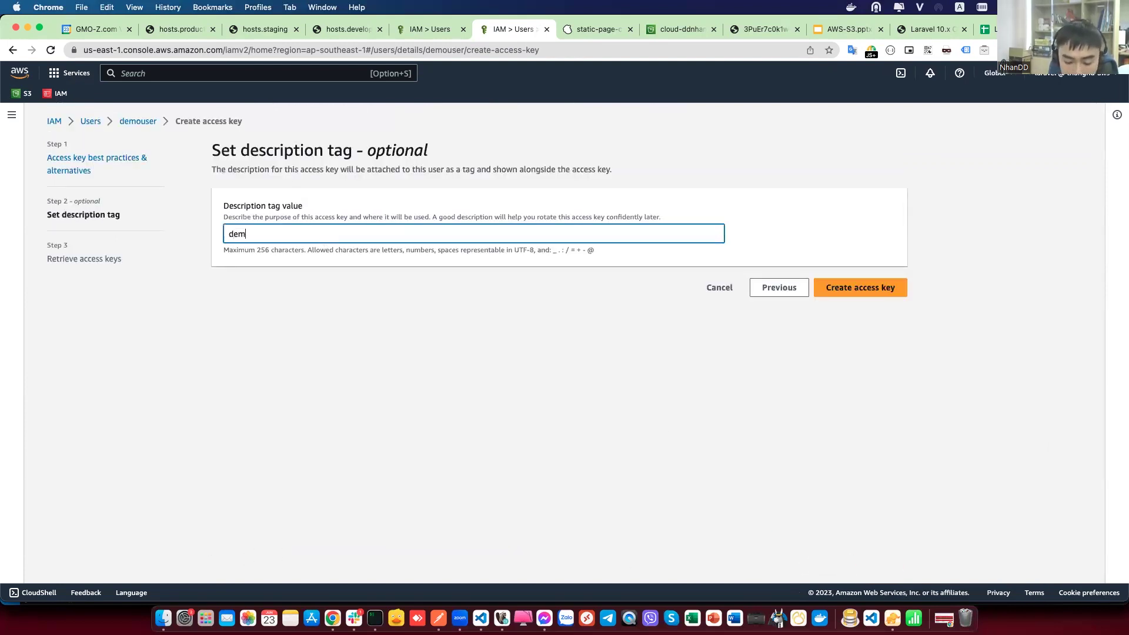
key("BackSpace")
key("BackSpace")
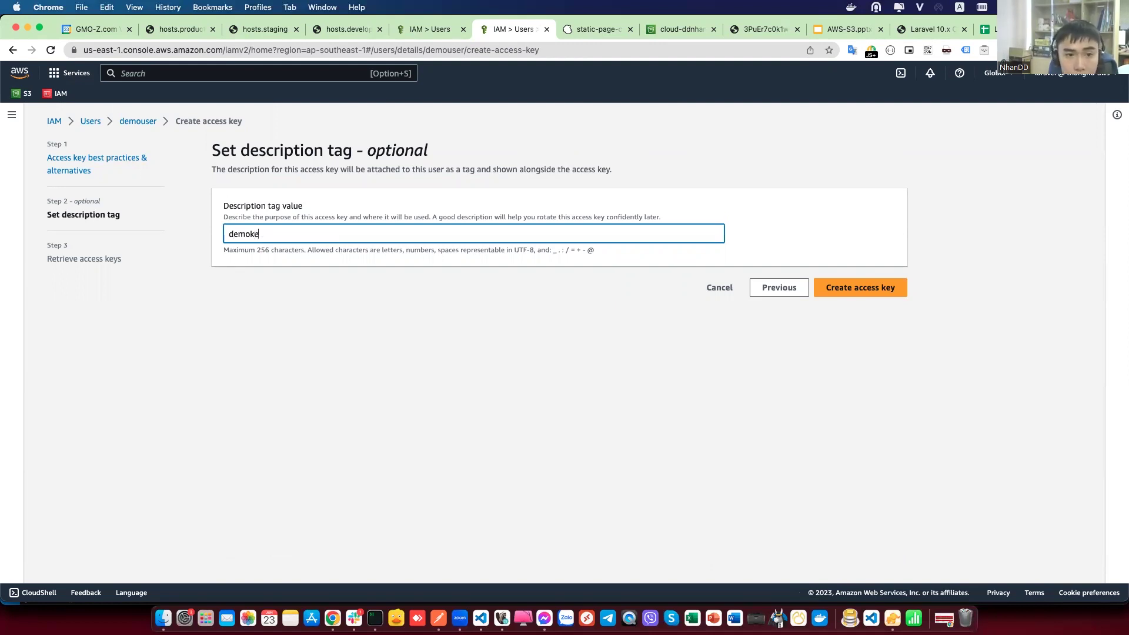
type("y")
left_click(859, 287)
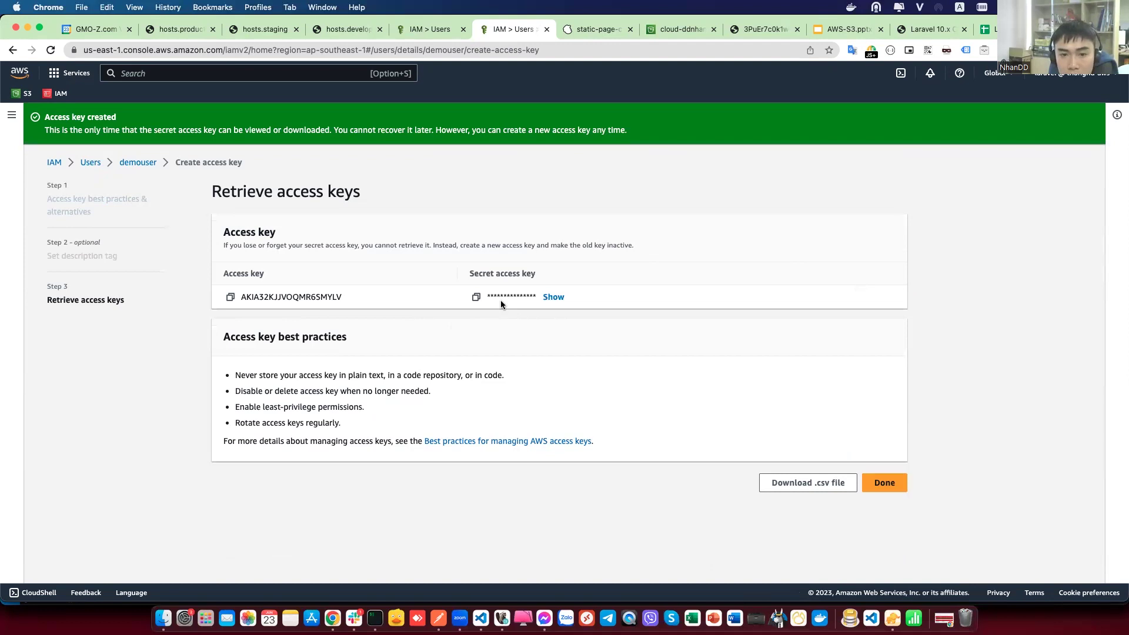
left_click(551, 297)
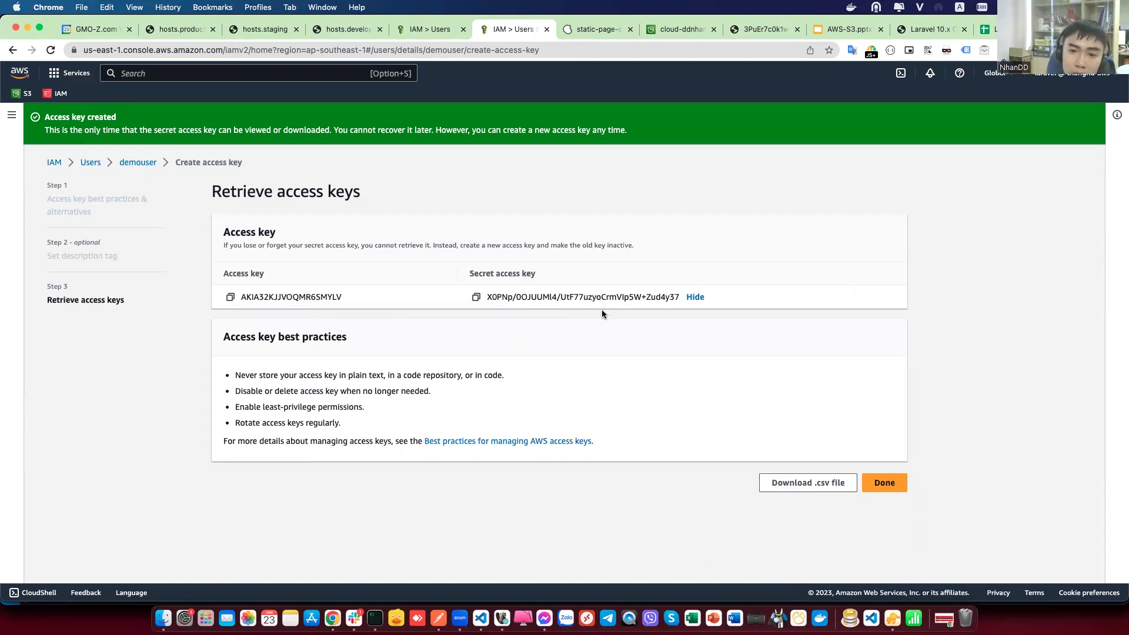
left_click(888, 480)
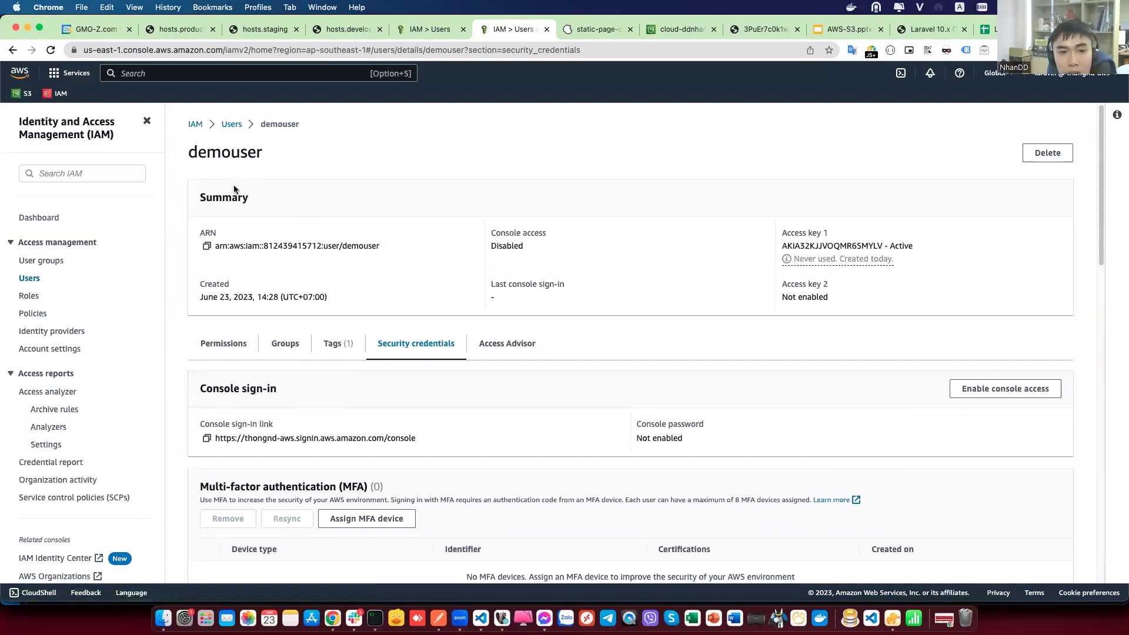
Step: Open demouser from the IAM users list, review its permissions, and return to the list
left_click(233, 126)
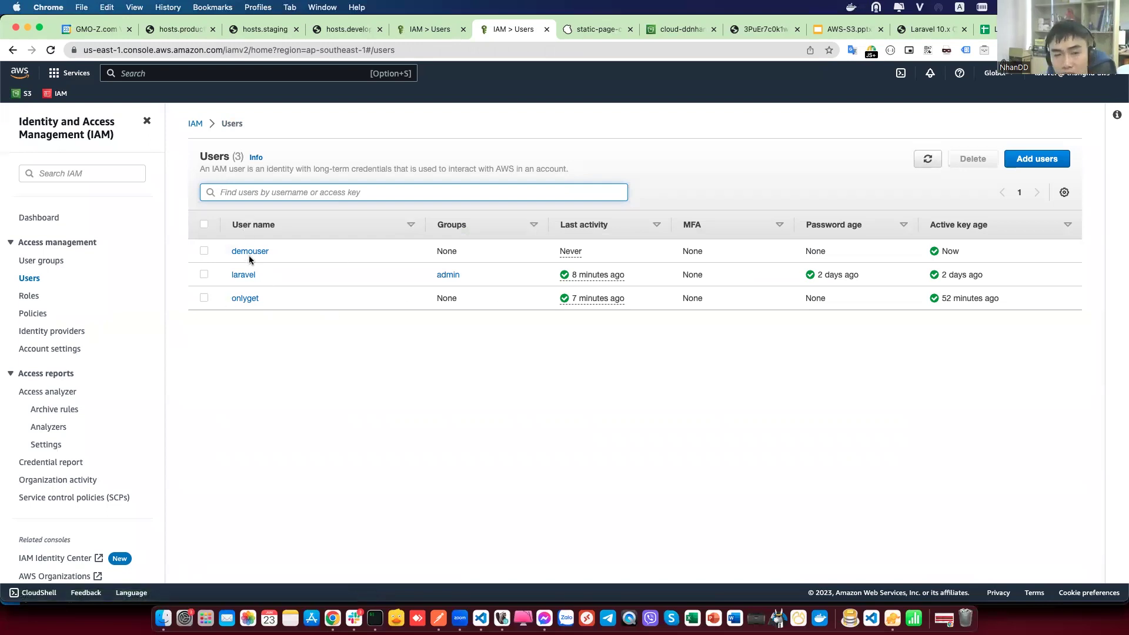
left_click(249, 251)
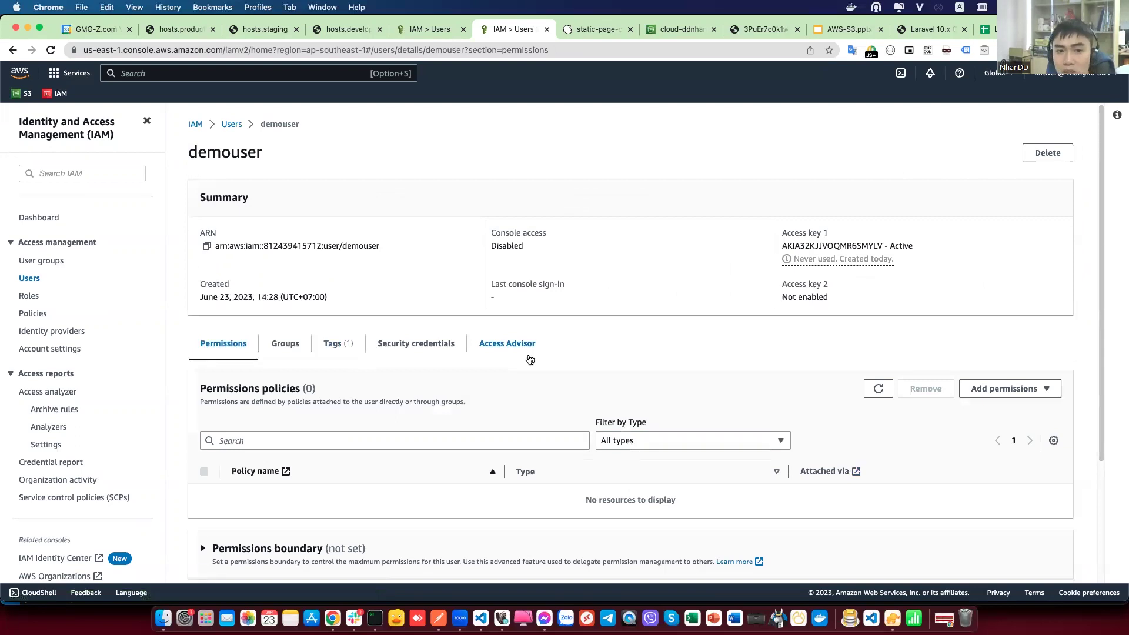
scroll(529, 359, "down", 2)
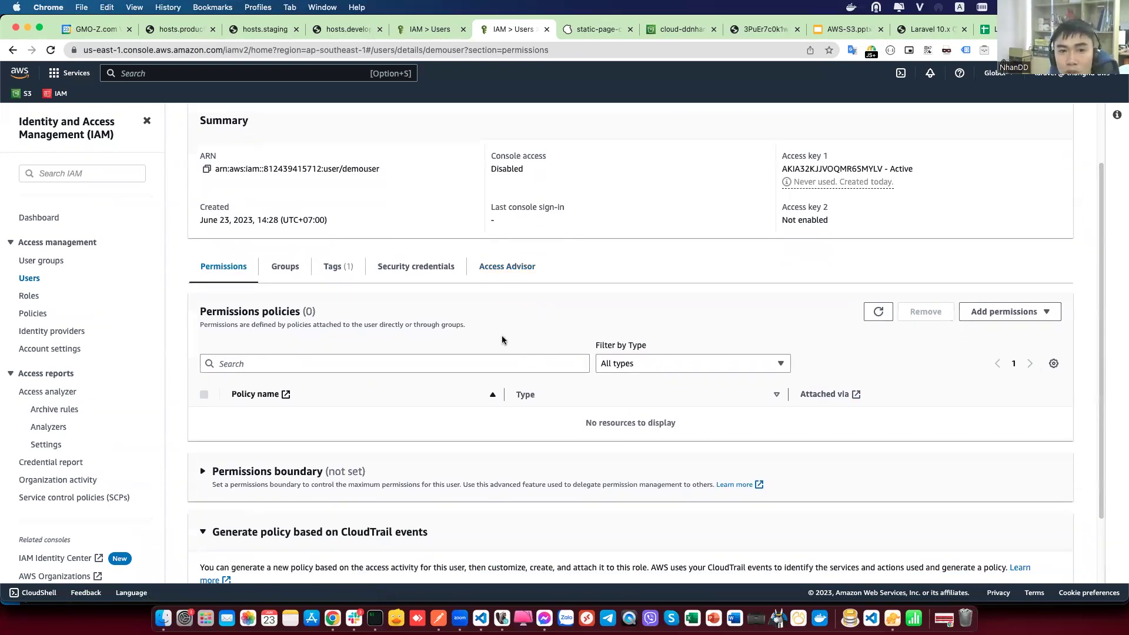
scroll(503, 339, "up", 2)
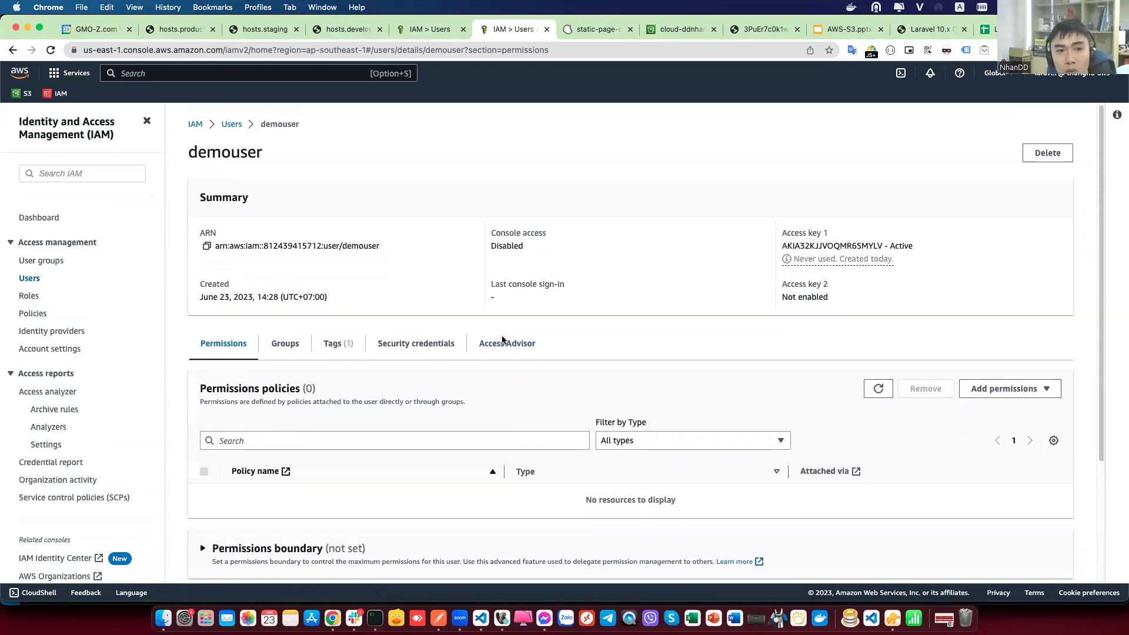
left_click(232, 124)
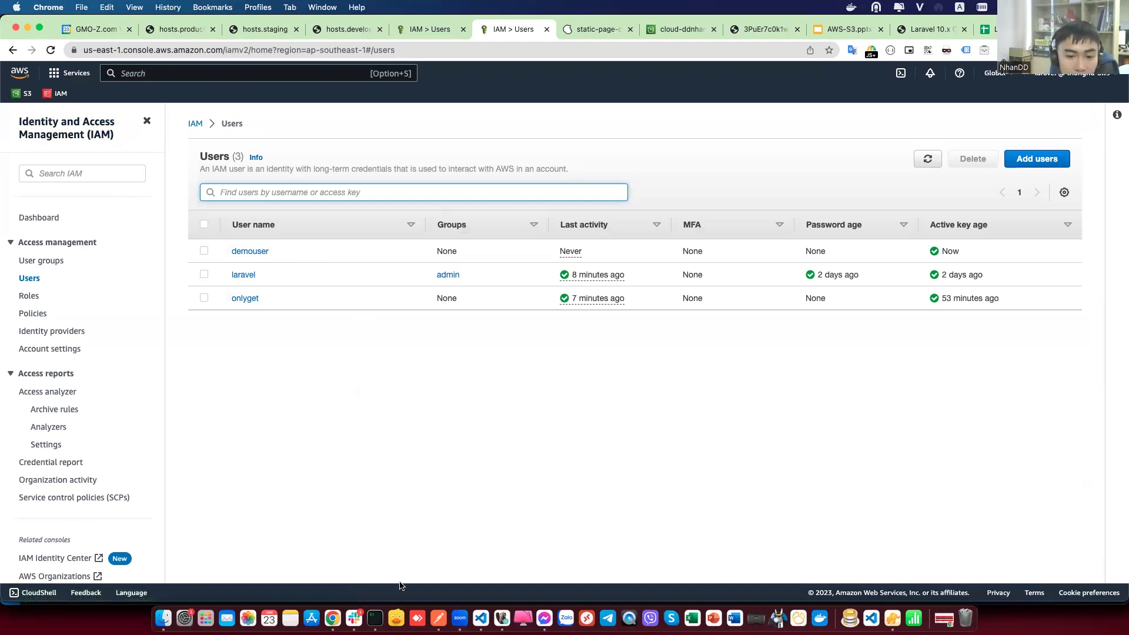
Step: Switch to the AWS-S3 presentation in Google Slides and briefly show the THANK YOU! slide in full screen
left_click(831, 31)
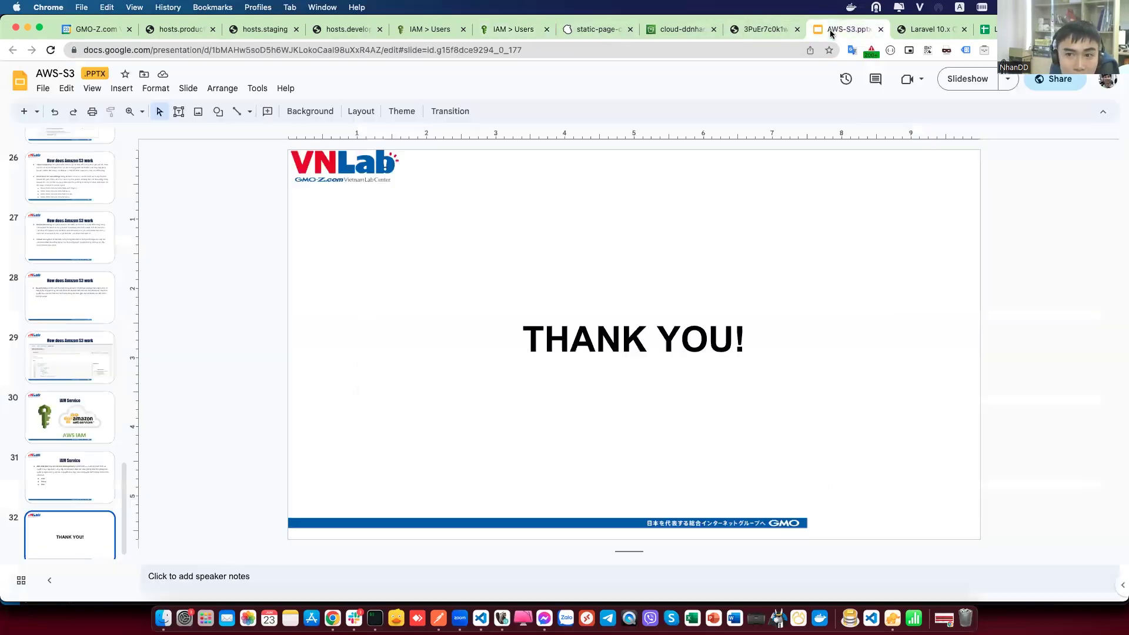
left_click(969, 80)
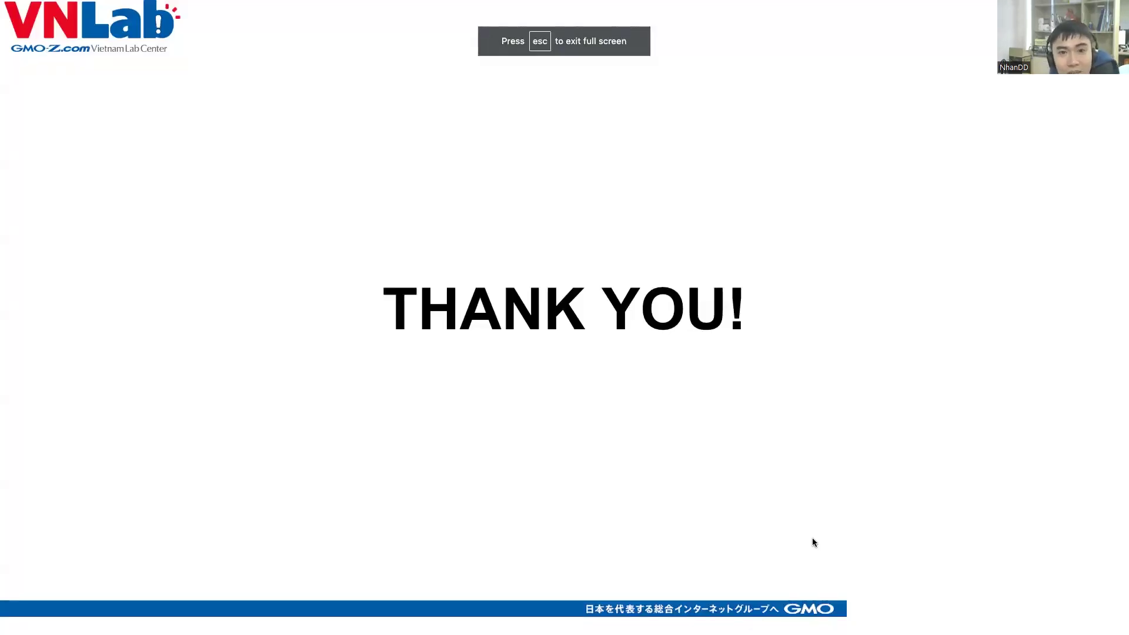
key("Escape")
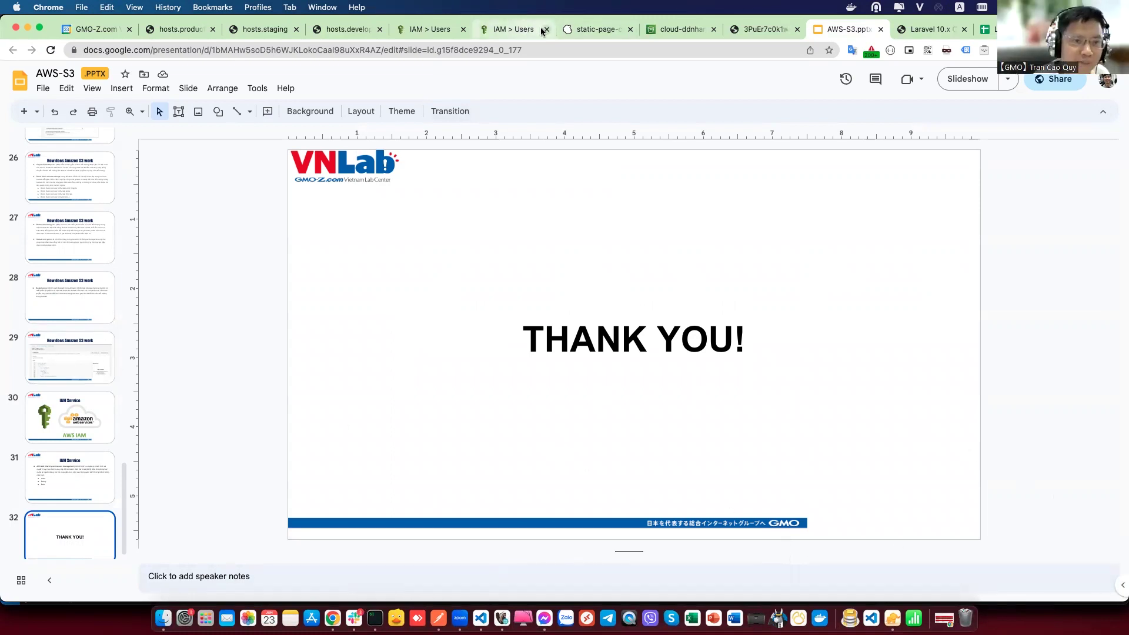
Step: Switch back to the AWS console, revisit the IAM users list, and open the cloud-ddnhan bucket in Amazon S3
left_click(579, 29)
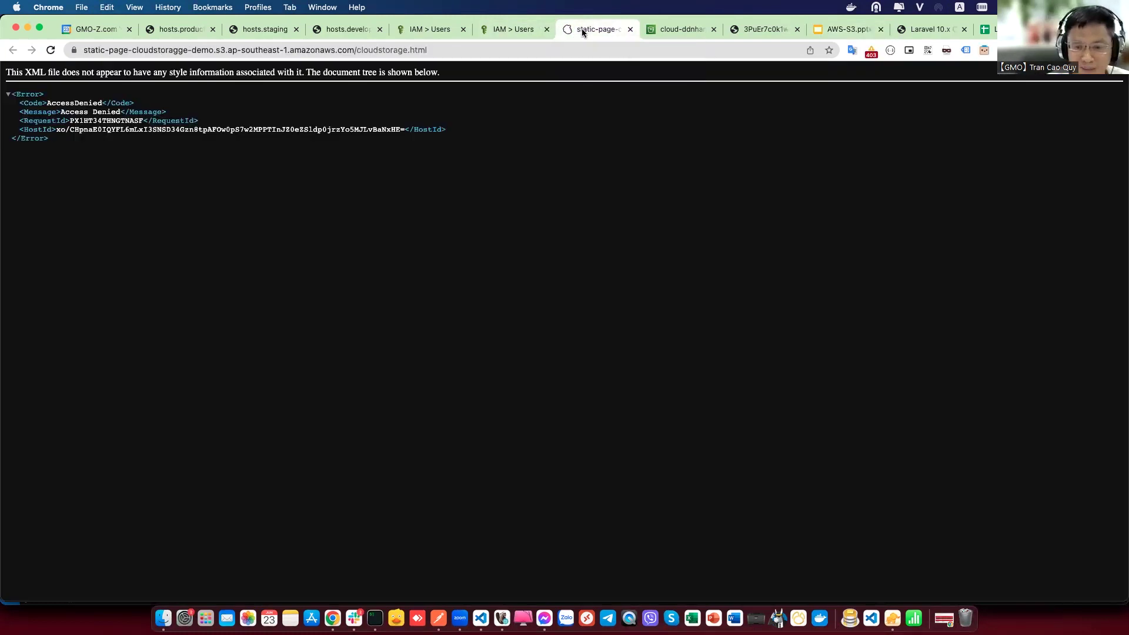
left_click(506, 27)
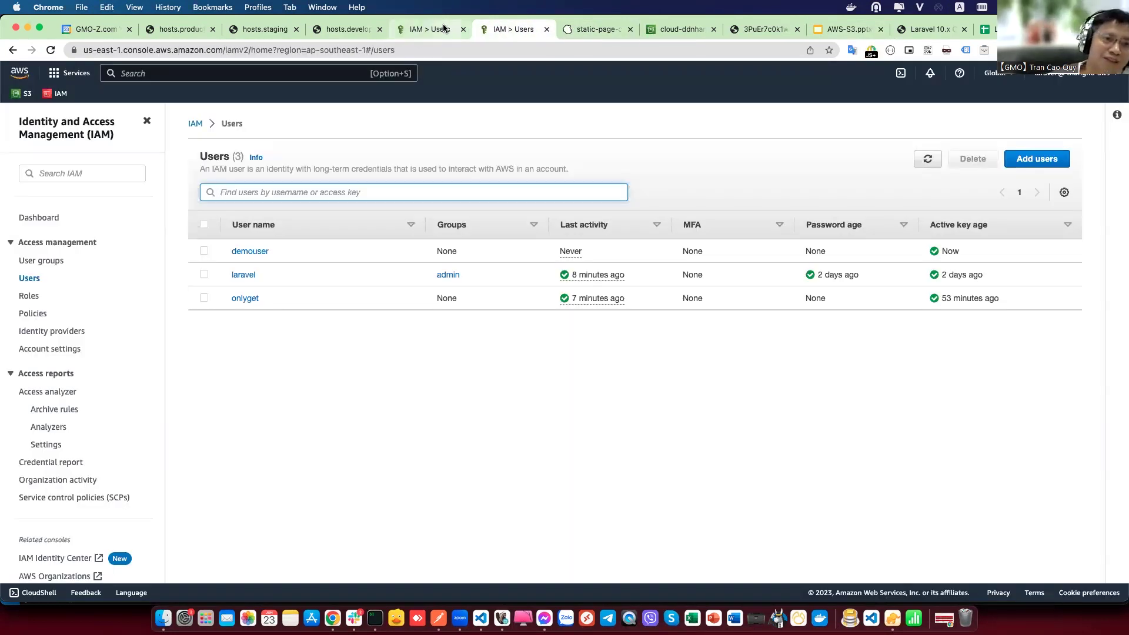
left_click(192, 125)
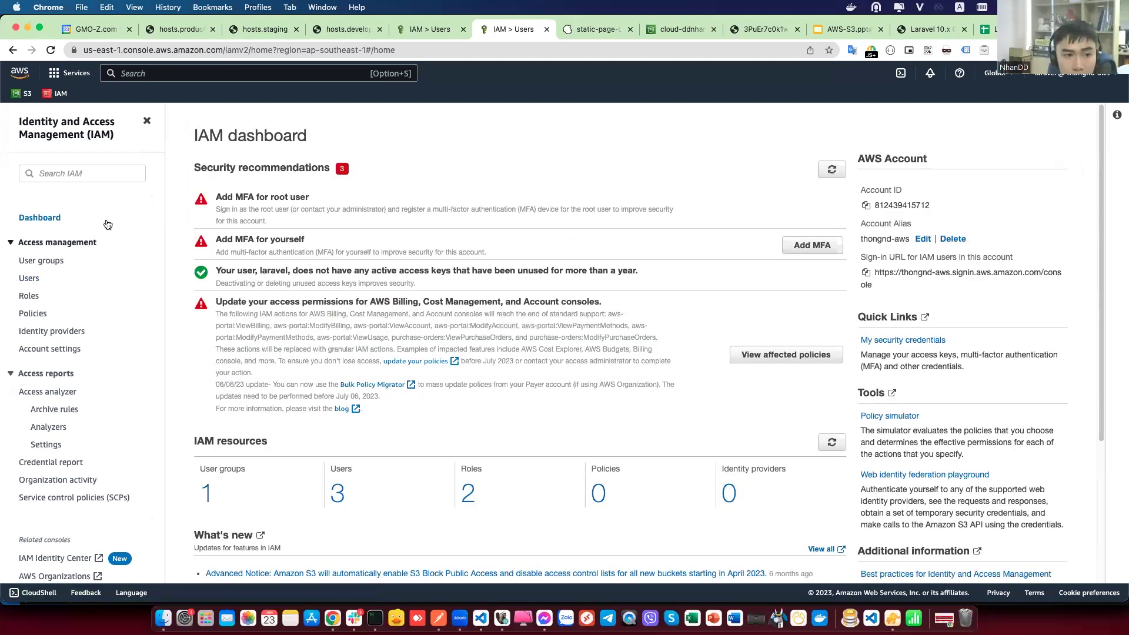
left_click(32, 278)
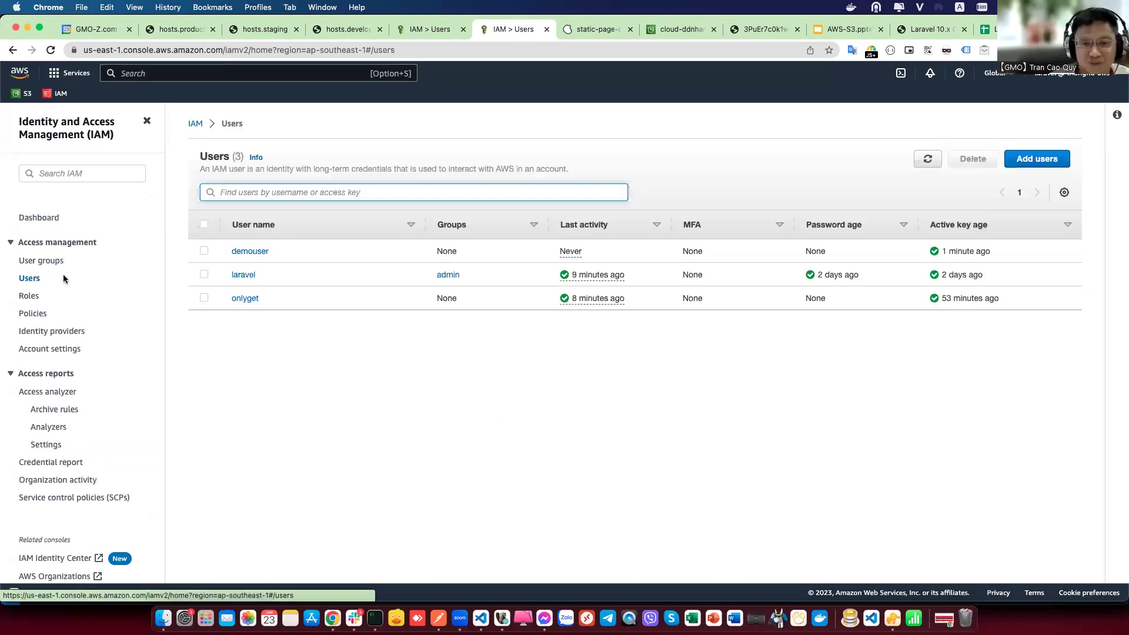
left_click(28, 95)
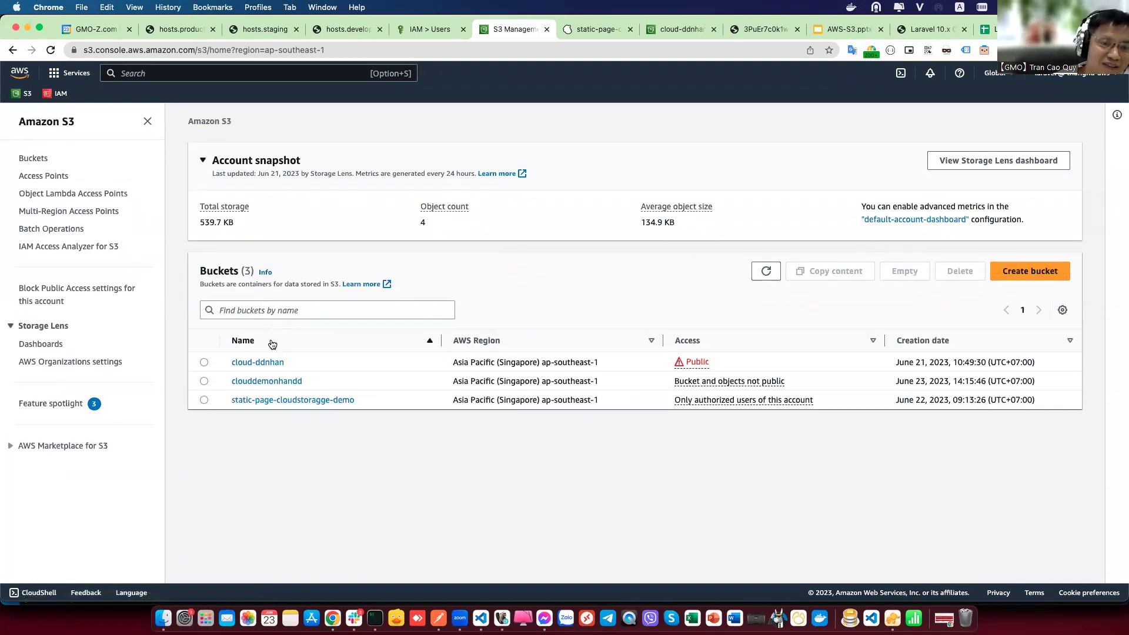
left_click(273, 361)
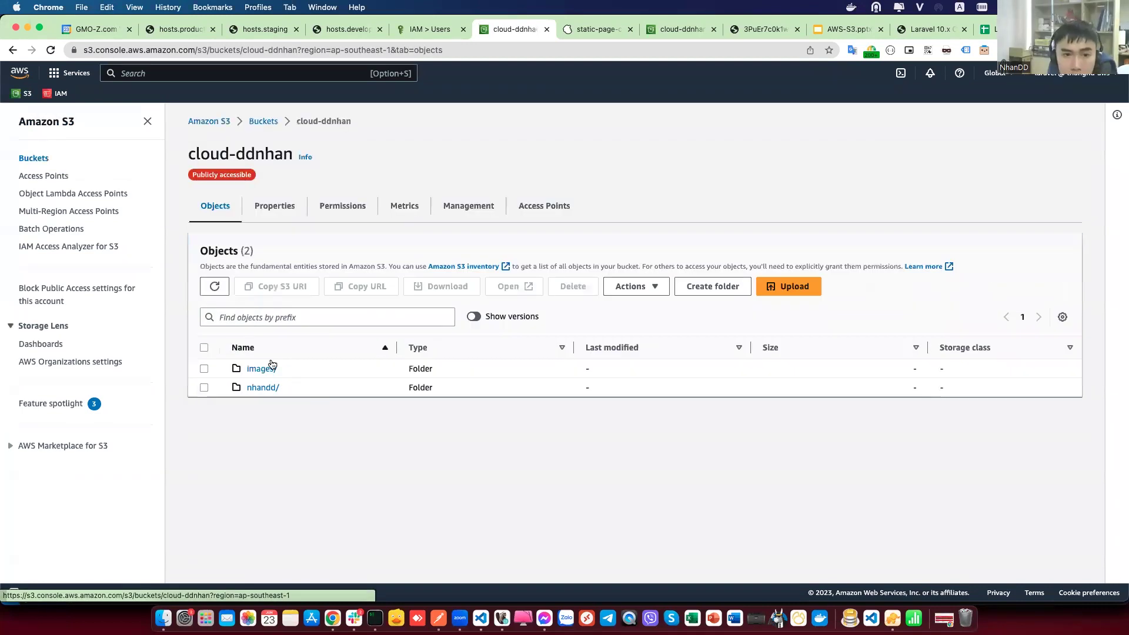
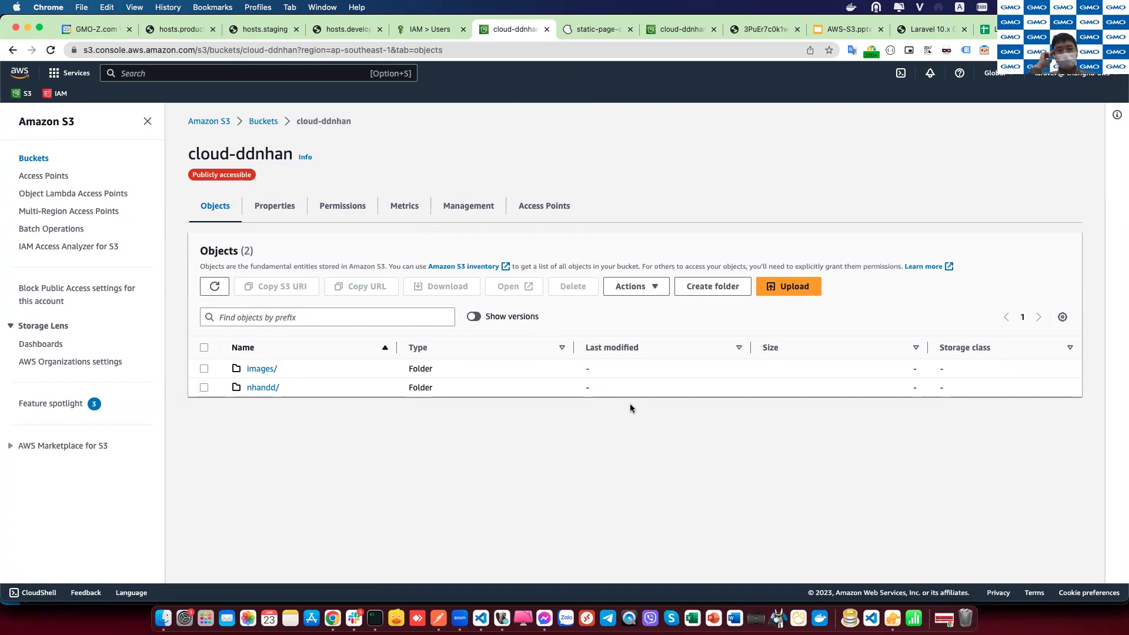
Step: Open cloud-ddnhan's Block public access settings for editing and clear all the blocking options
left_click(258, 122)
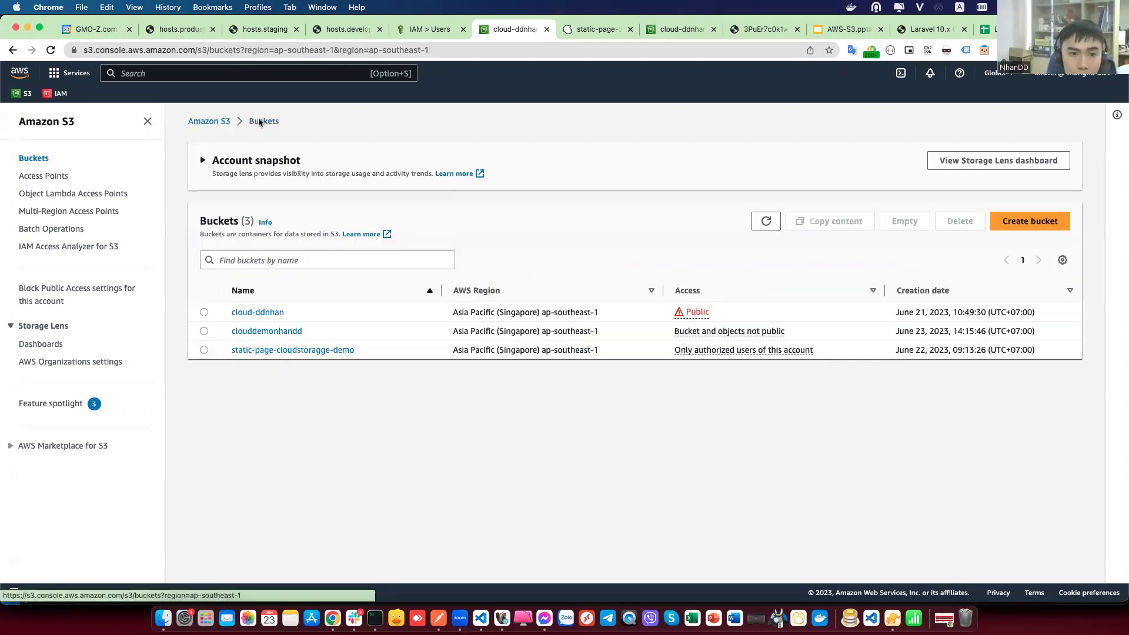
left_click(250, 312)
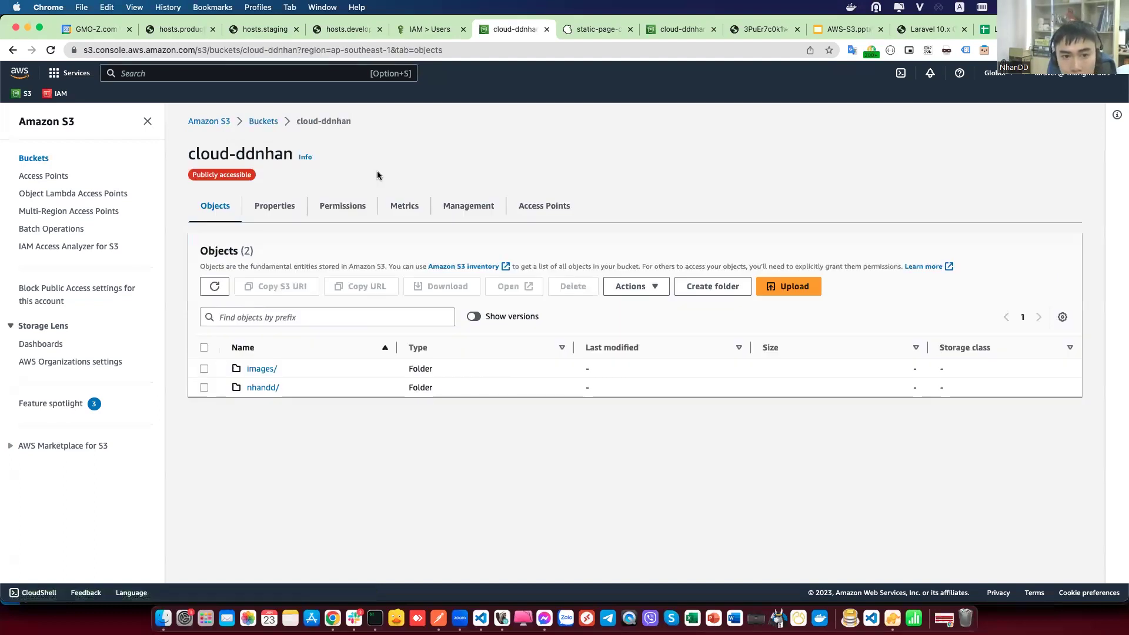
left_click(335, 213)
scroll(248, 311, "down", 2)
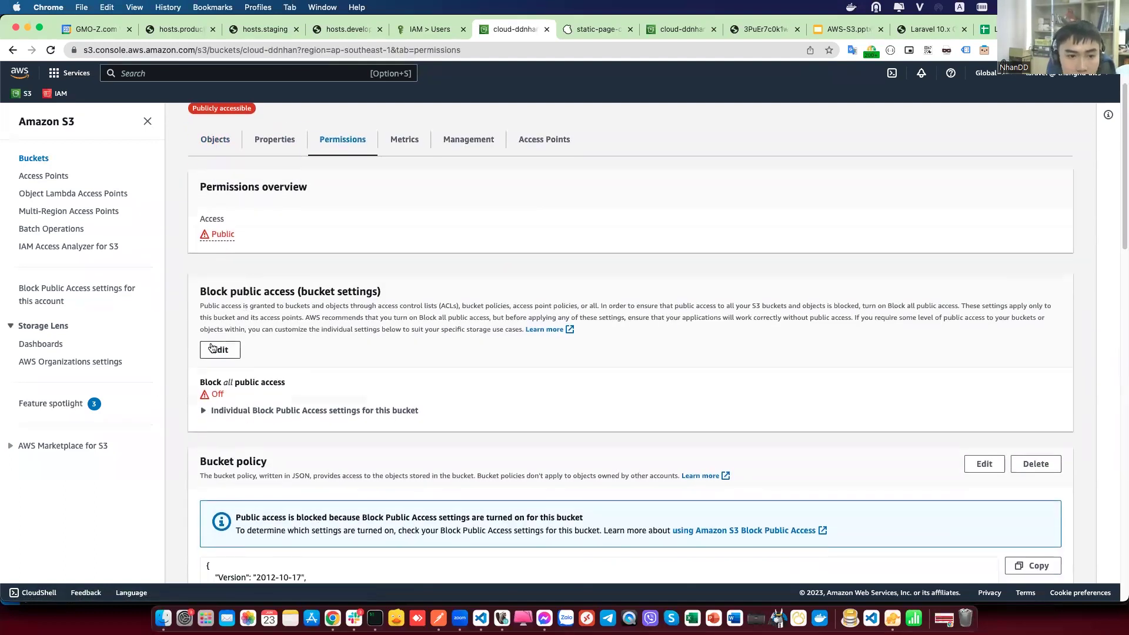
left_click(213, 348)
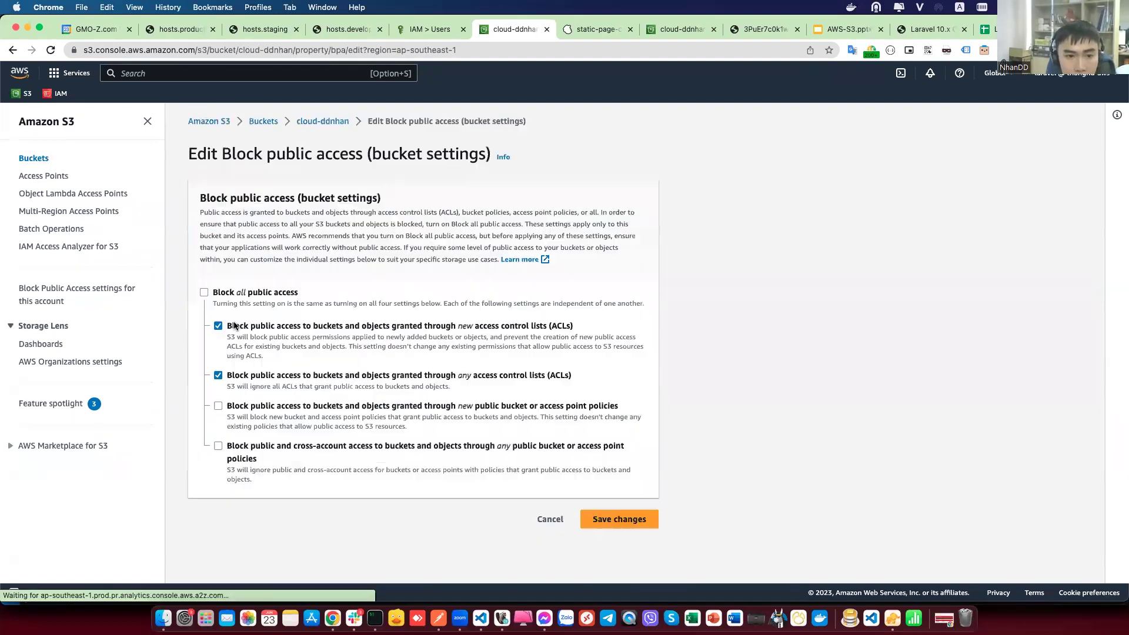
left_click(204, 293)
left_click(204, 292)
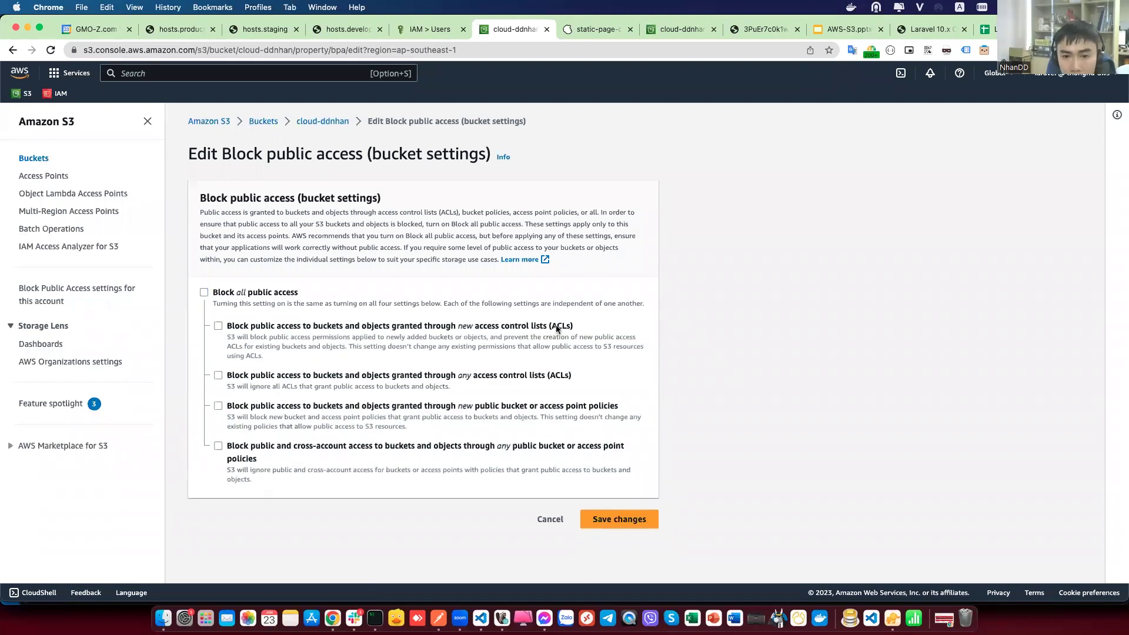
Step: Enable blocking of public access granted through new ACLs and highlight the words "access control lists" in that option
double_click(482, 327)
left_click_drag(540, 326, 538, 331)
left_click(475, 326)
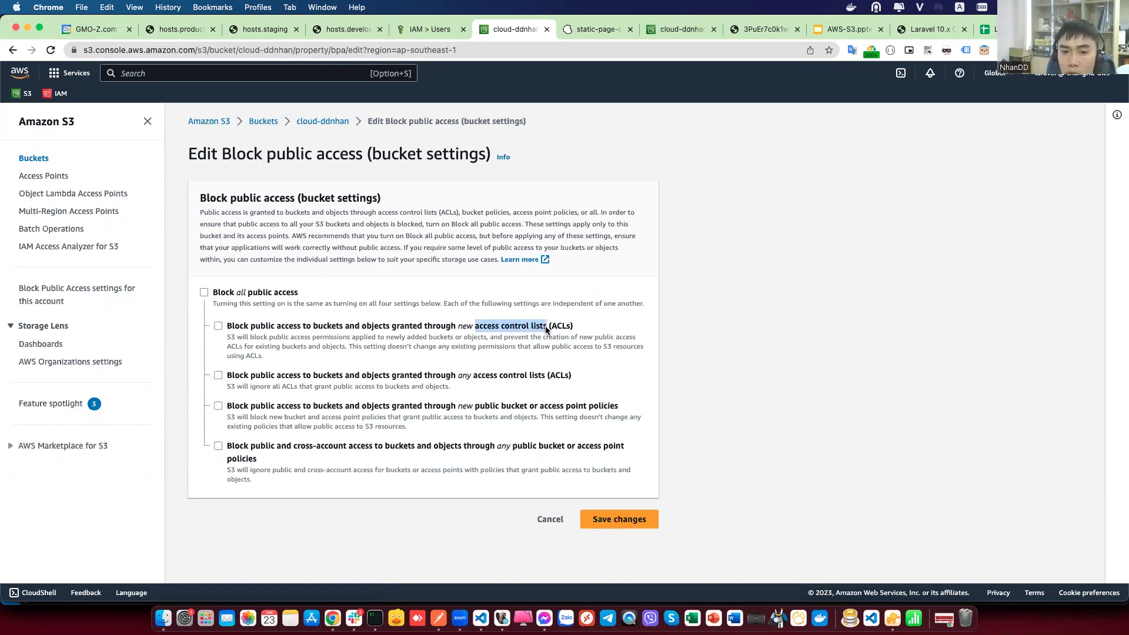
left_click(475, 329)
double_click(475, 325)
left_click_drag(542, 331, 546, 331)
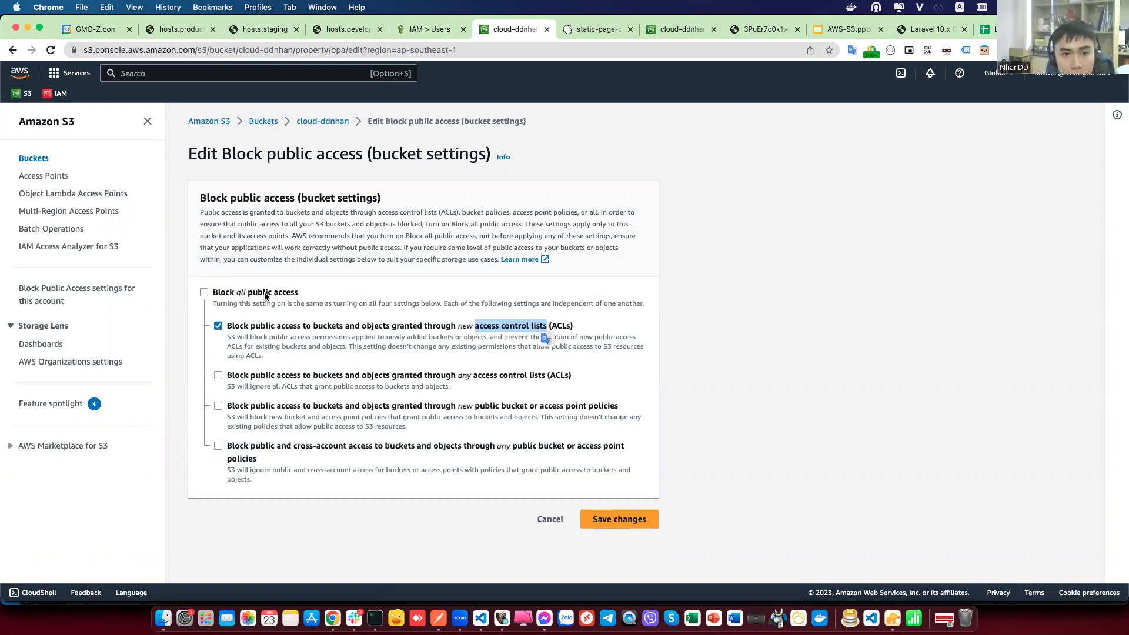
Step: Search the AWS console for "Secu" and clear the search text
left_click(171, 74)
type("s")
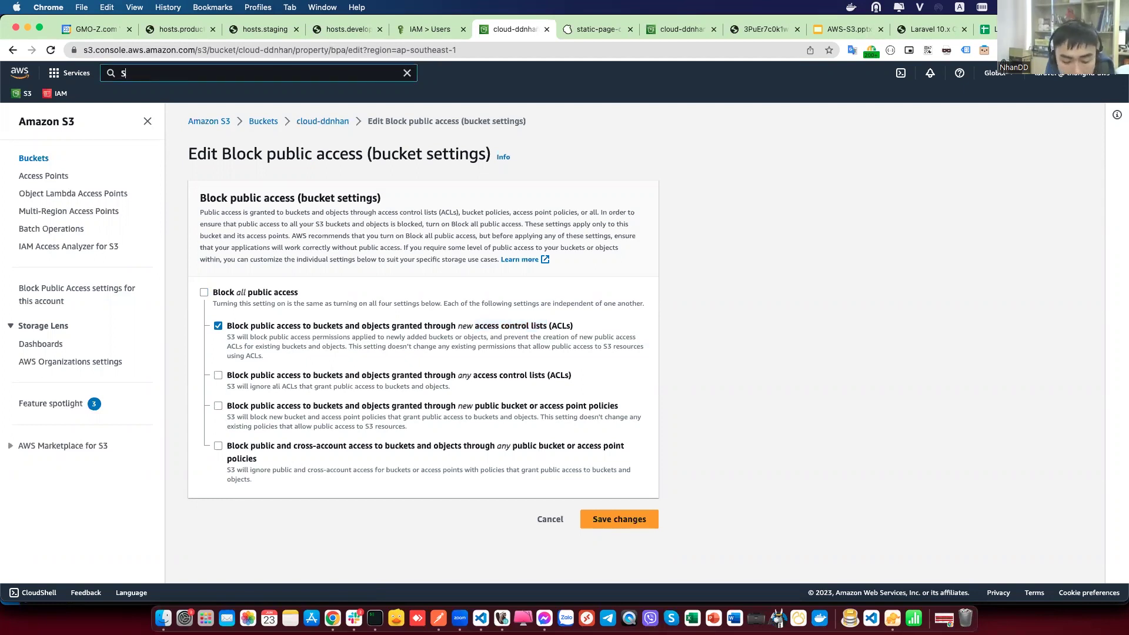
type("ec")
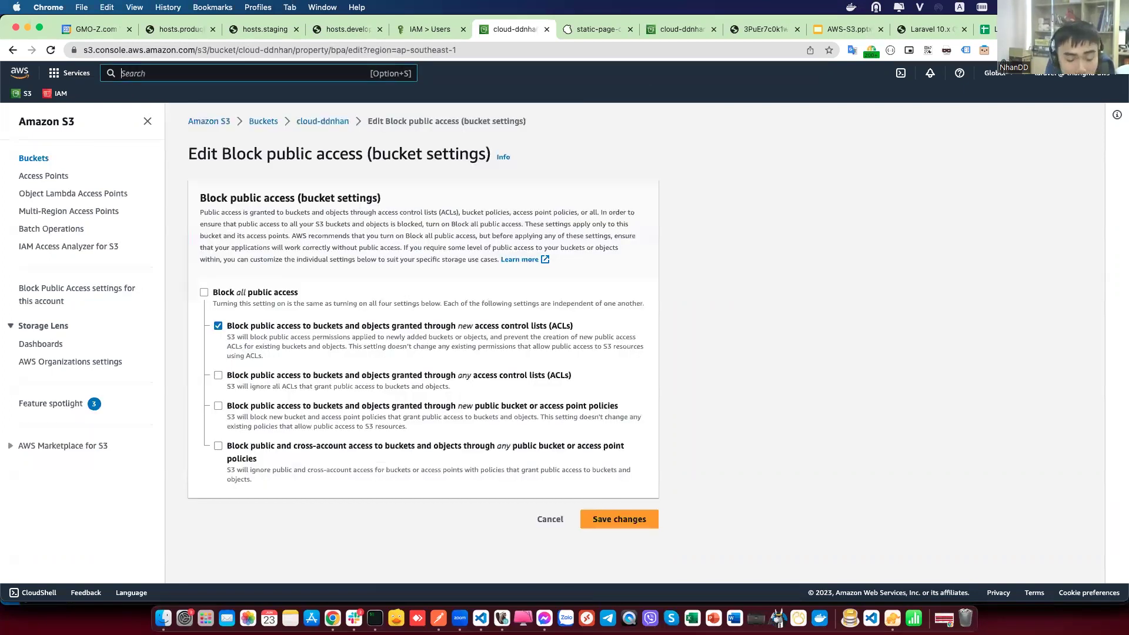
type("u")
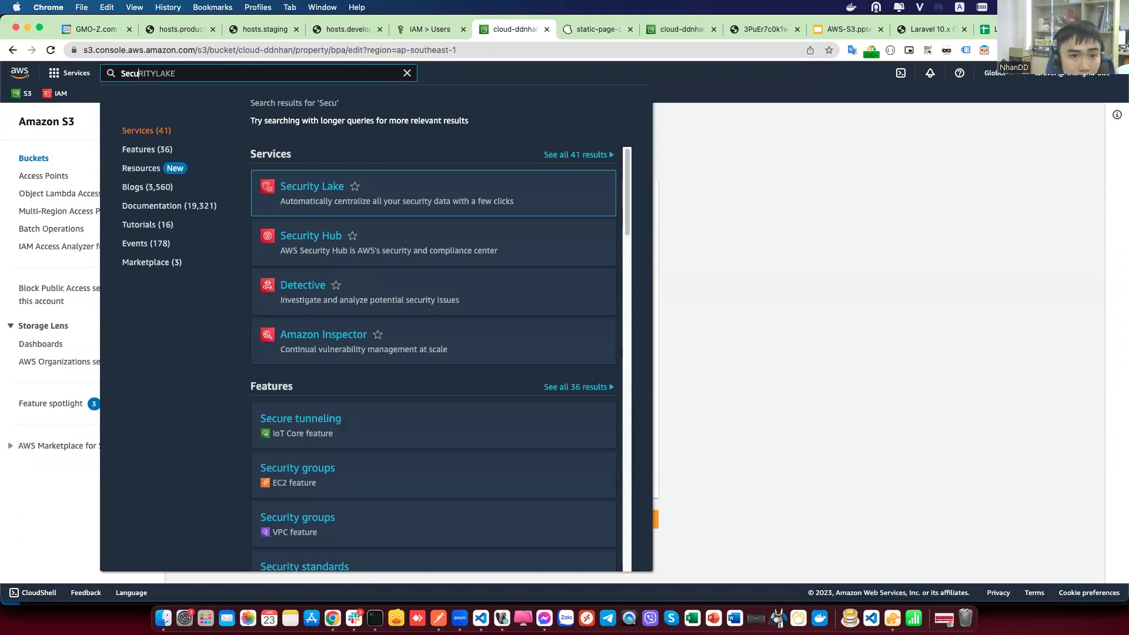
key("BackSpace")
key("BackSpace")
key("BackSpace")
key("BackSpace")
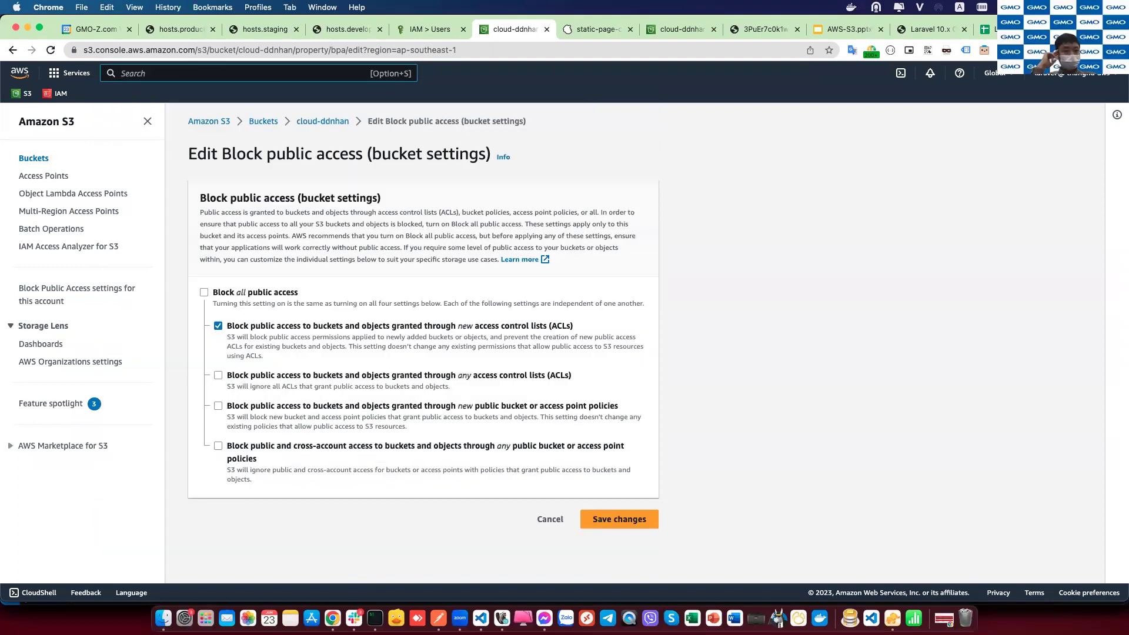
Step: Leave the Block public access editor without saving and review cloud-ddnhan's public access settings and bucket policy in its permissions
left_click(316, 122)
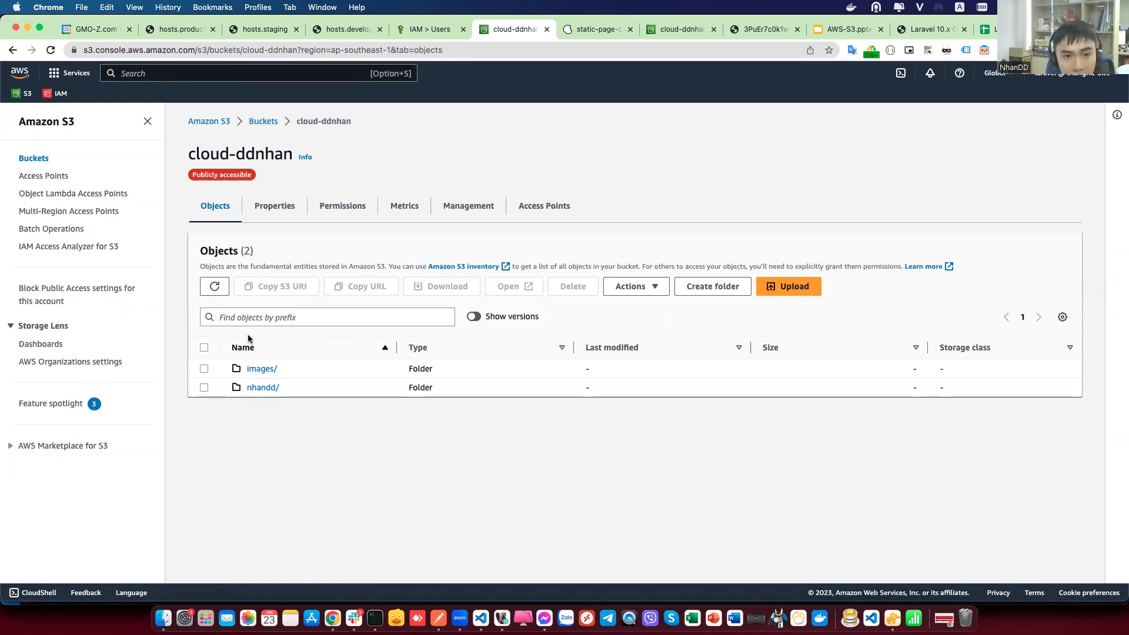
left_click(330, 207)
scroll(331, 207, "down", 5)
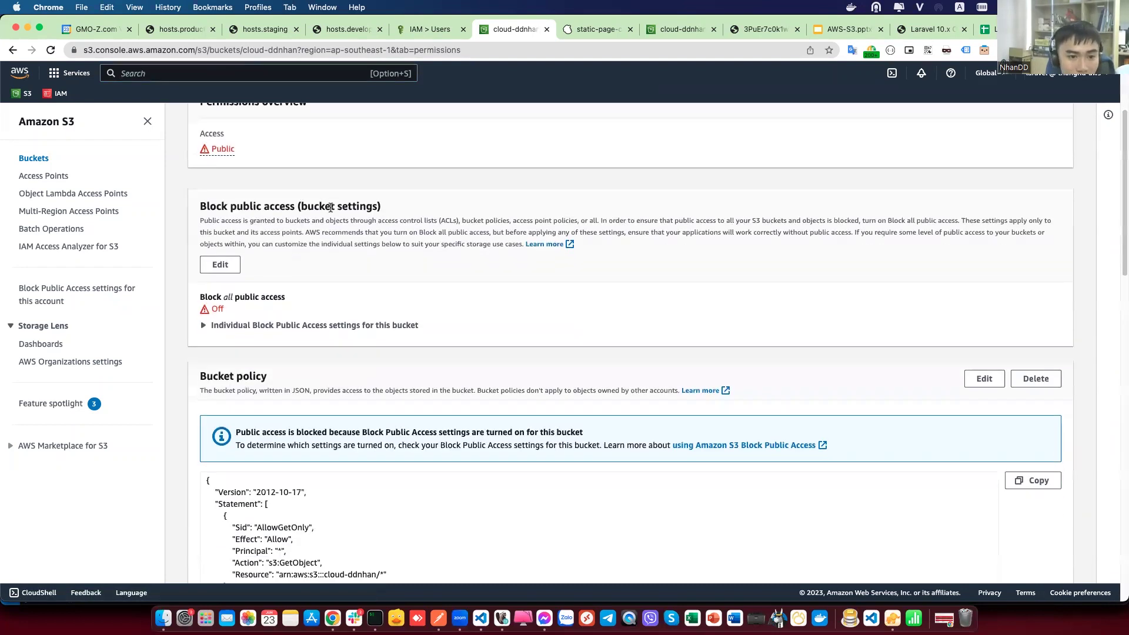
scroll(330, 207, "down", 1)
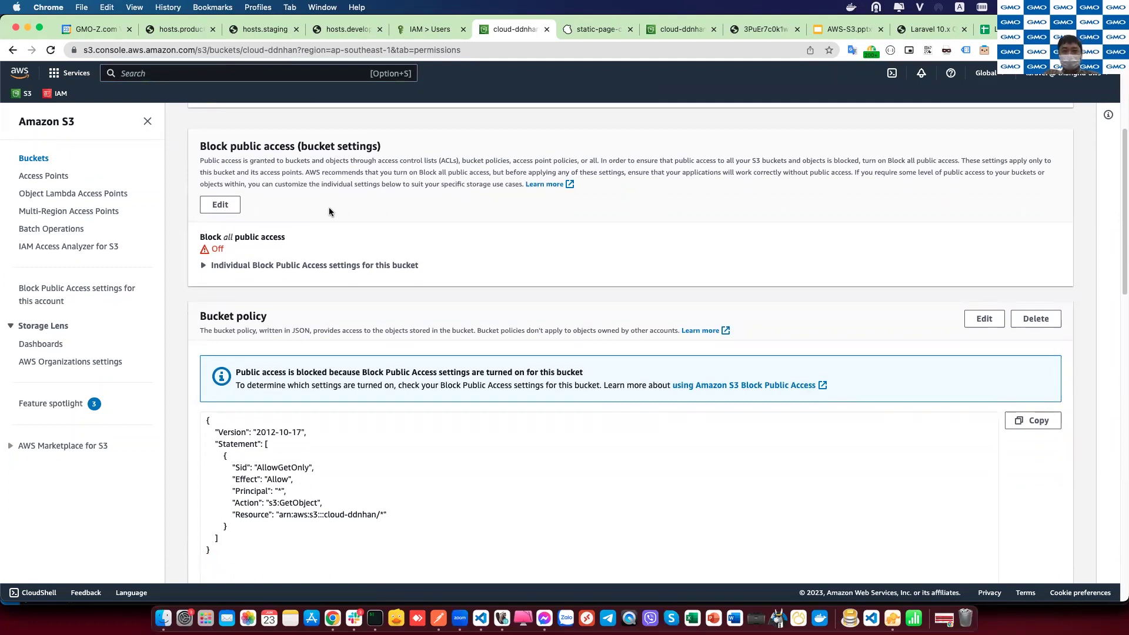
scroll(330, 212, "up", 4)
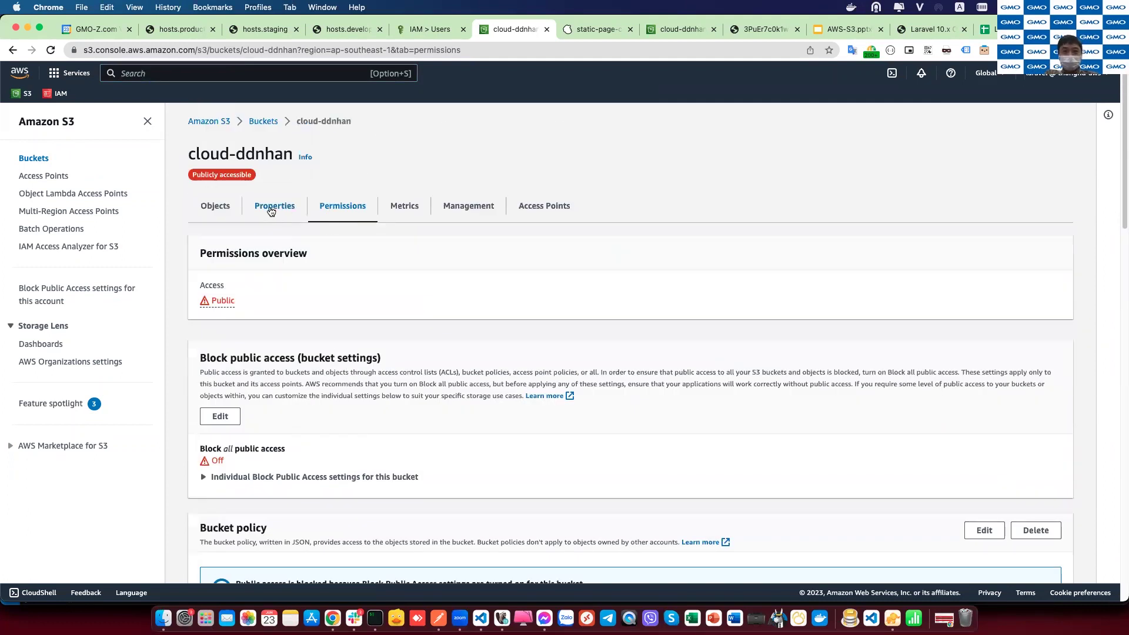
Step: View cloud-ddnhan's properties and objects, and return to the bucket list
left_click(271, 211)
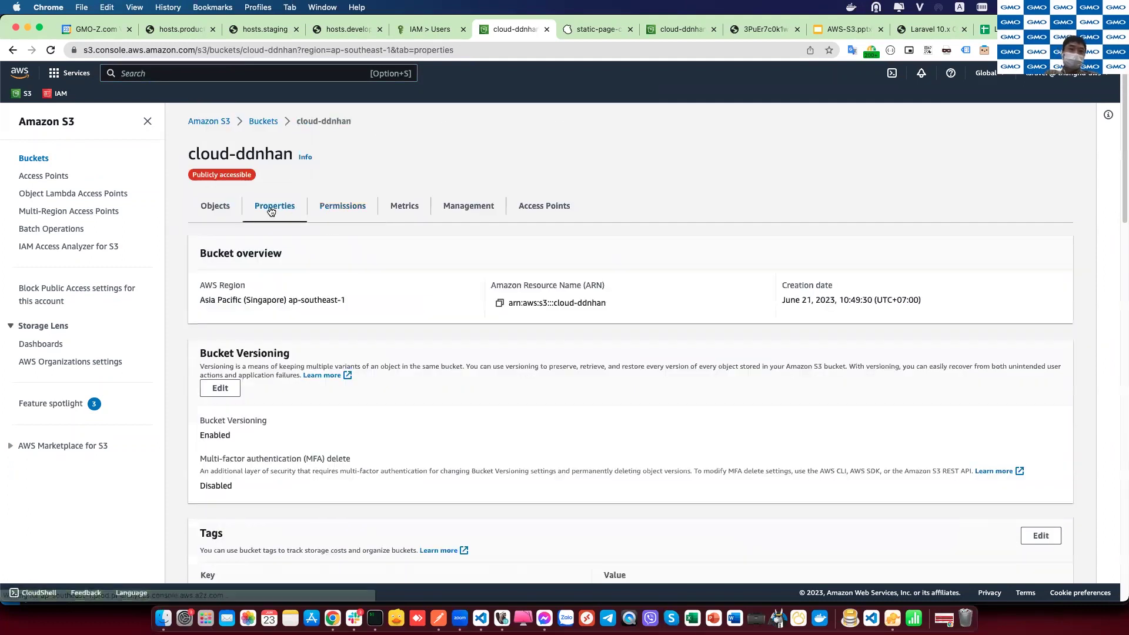
left_click(206, 212)
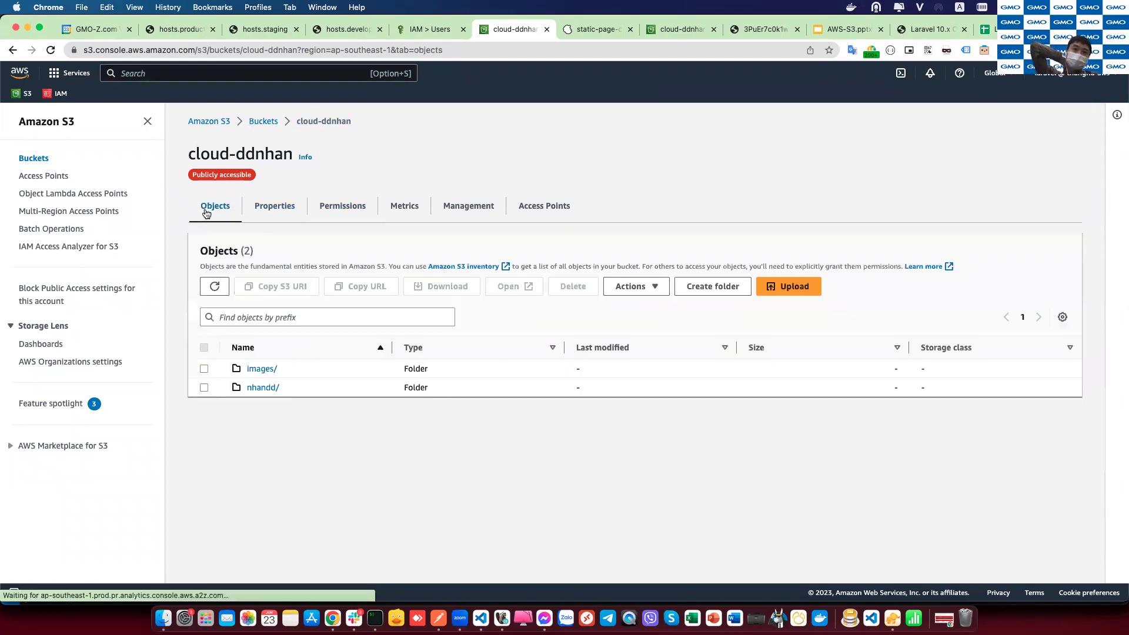
left_click(263, 122)
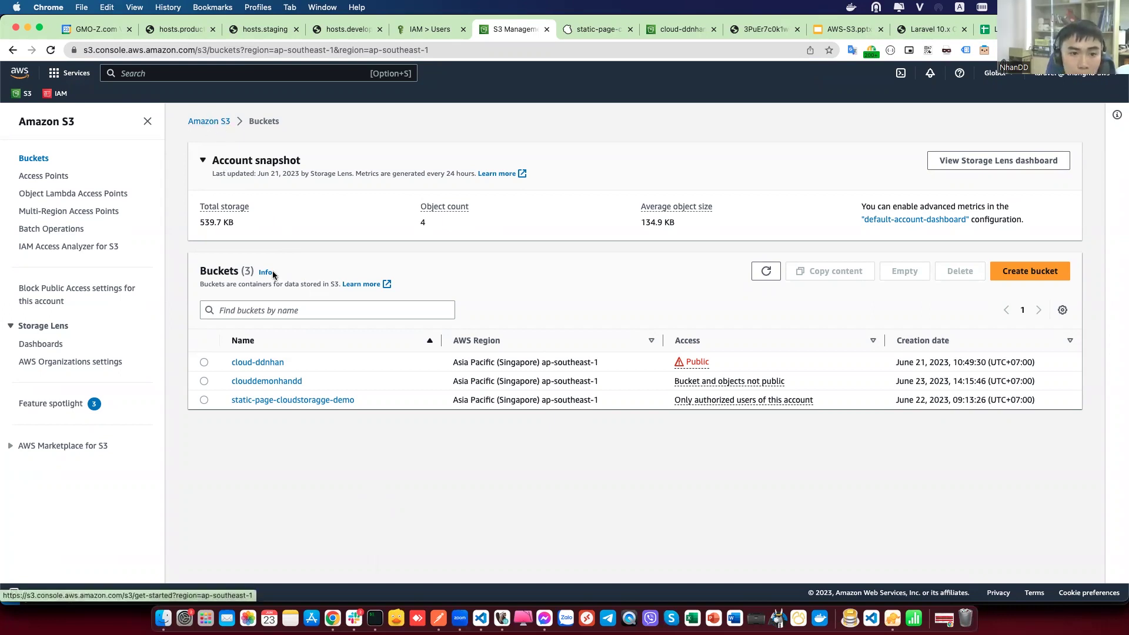
Step: Open cloud-ddnhan's default encryption for editing from its properties and select server-side encryption with AWS Key Management Service keys (SSE-KMS)
left_click(264, 363)
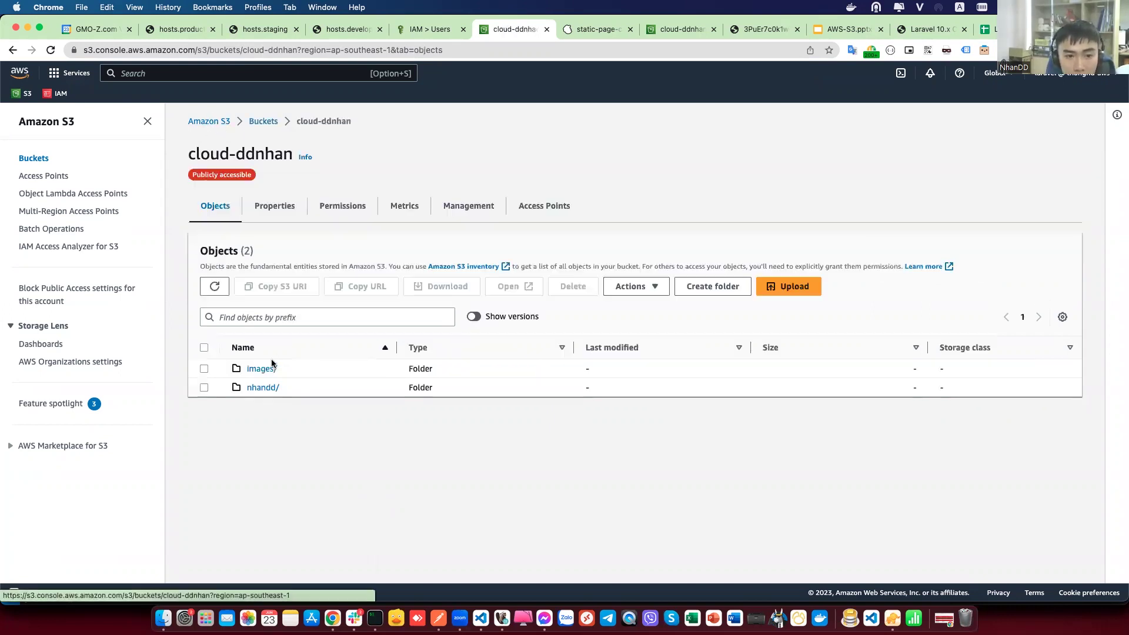
left_click(275, 206)
scroll(283, 333, "down", 3)
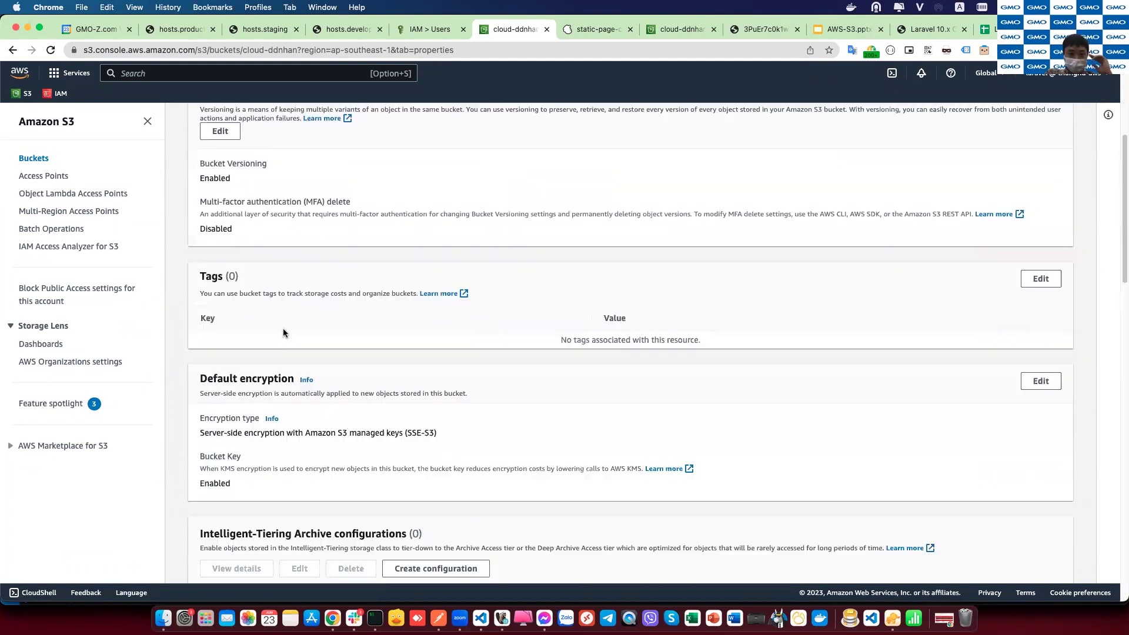
scroll(283, 333, "down", 2)
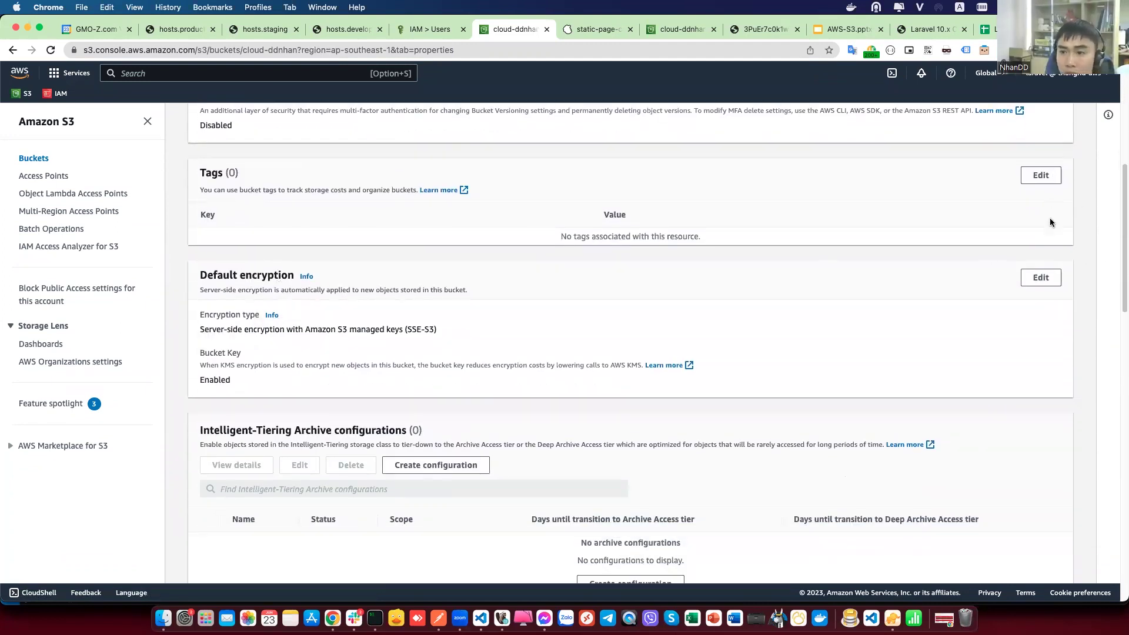
left_click(1039, 278)
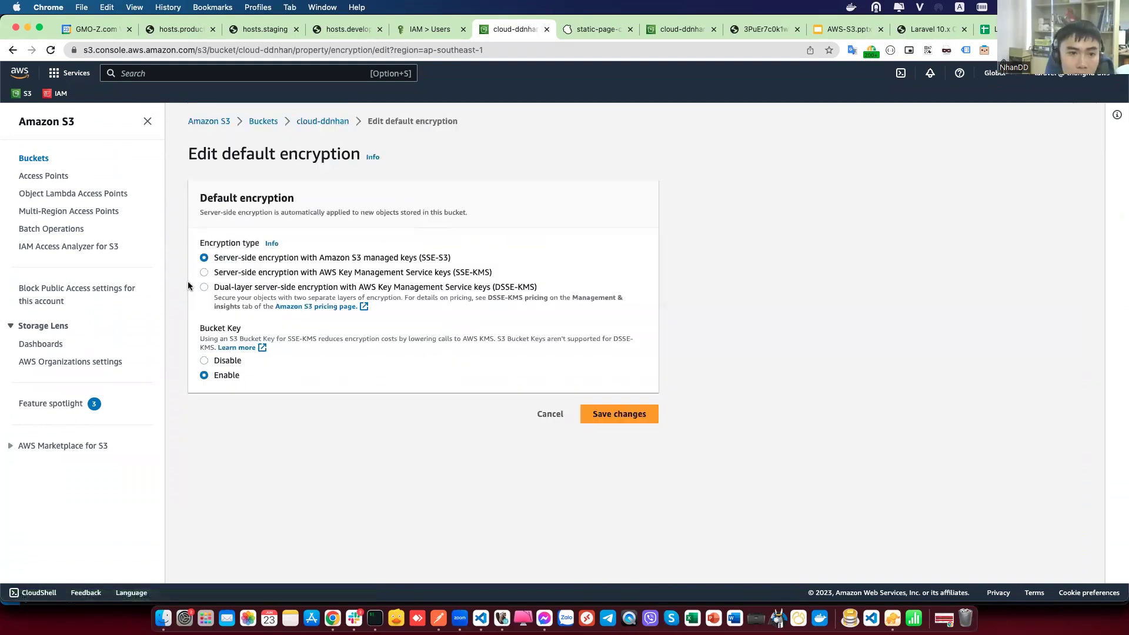
left_click(205, 273)
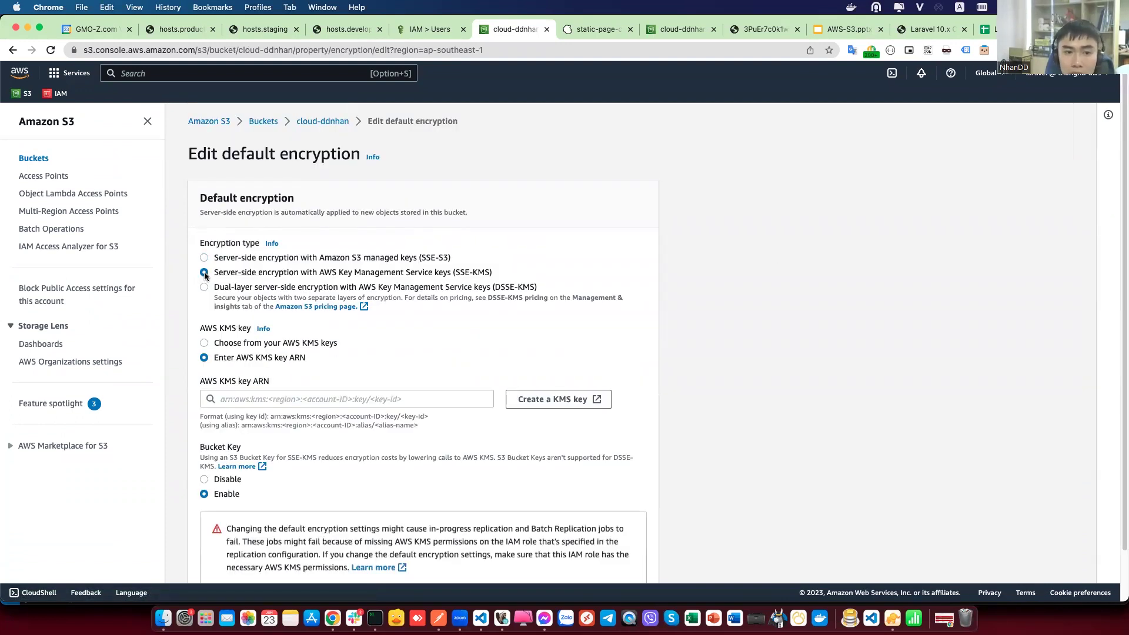
Step: Start creating a KMS key with the symmetric, encrypt and decrypt configuration, and try to continue past the labels without an alias
left_click(531, 400)
left_click(549, 29)
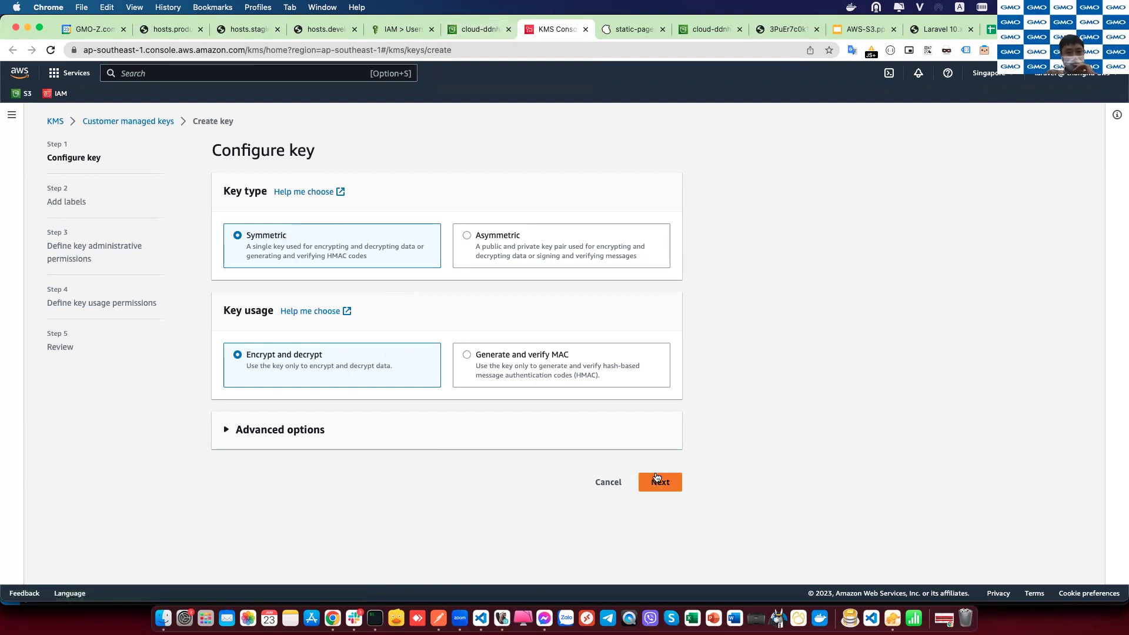
left_click(660, 483)
scroll(452, 357, "down", 2)
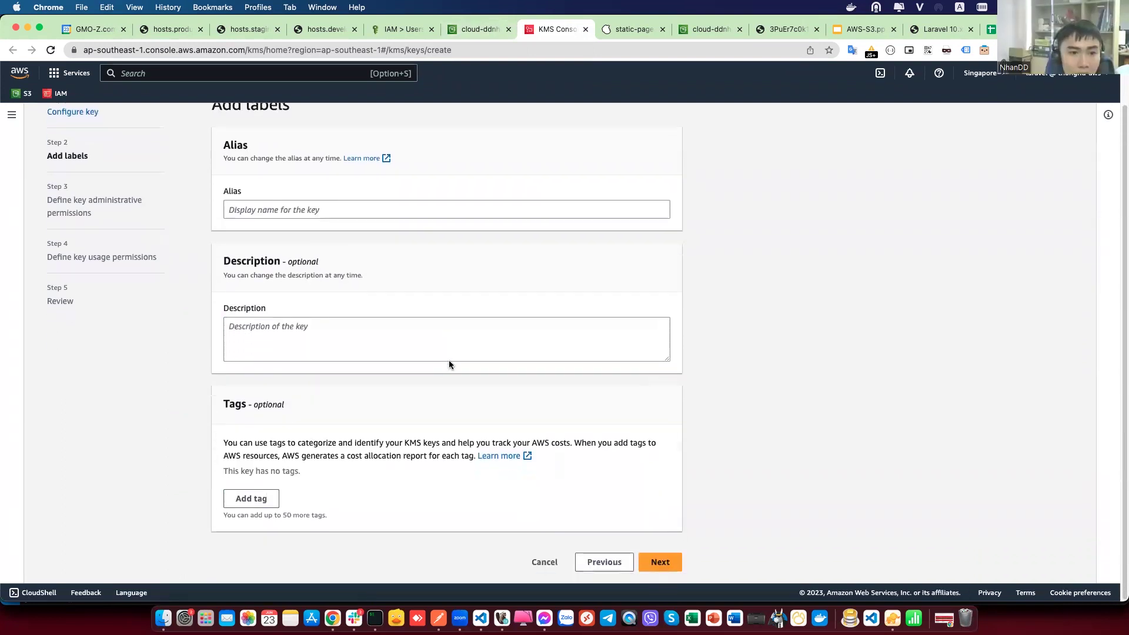
left_click(681, 566)
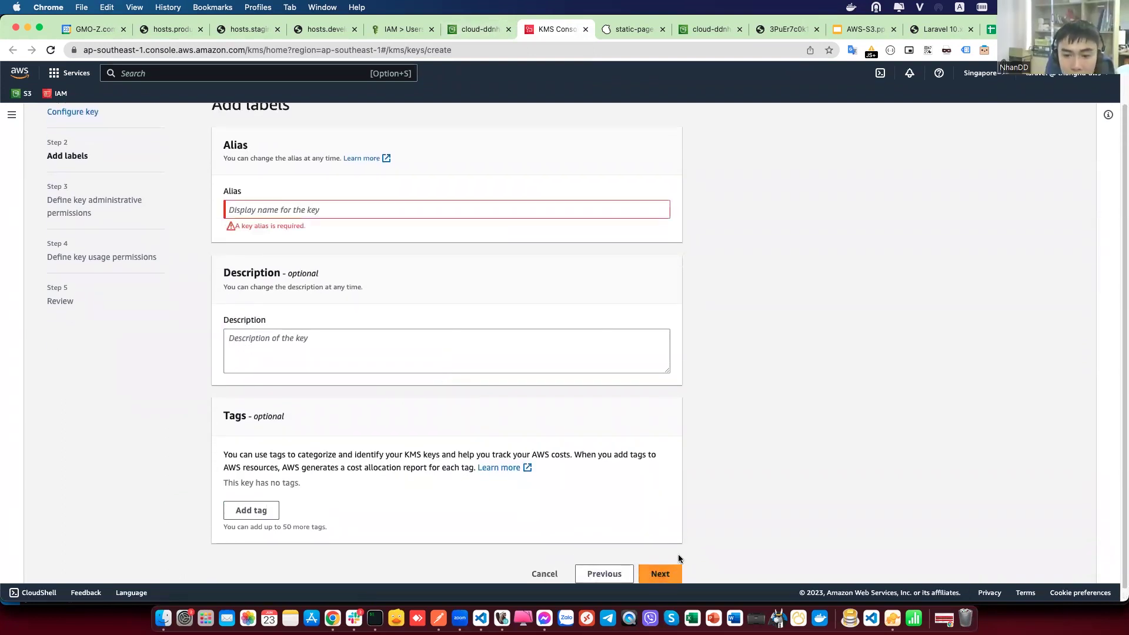
left_click(291, 208)
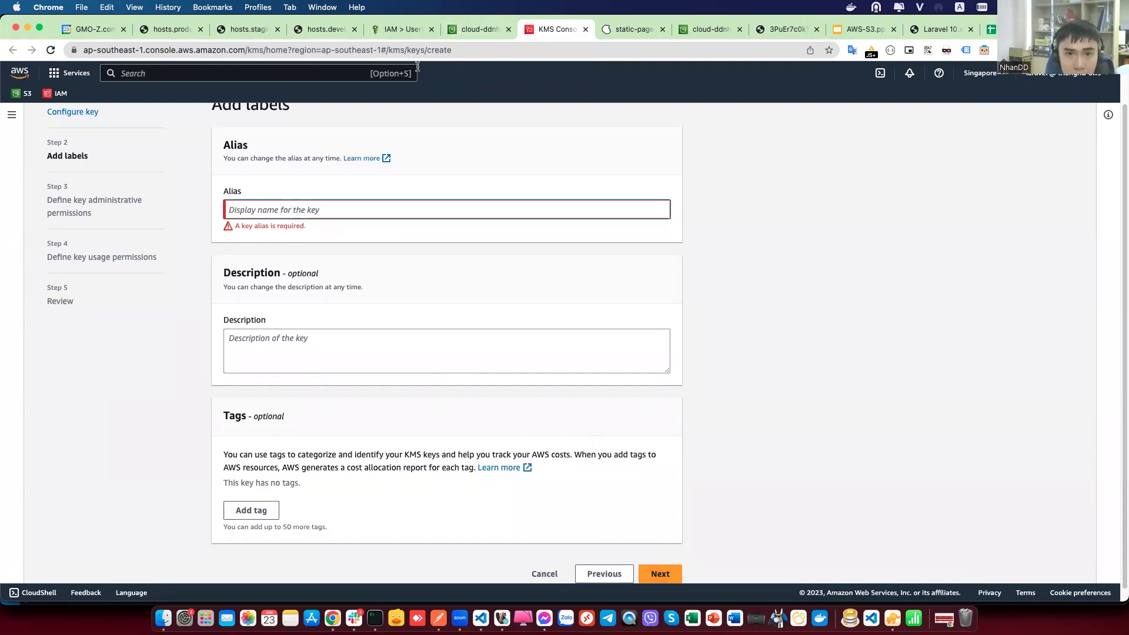
Step: Return to the default encryption editor, review the SSE-KMS options, and go back to the bucket list without saving
left_click(464, 28)
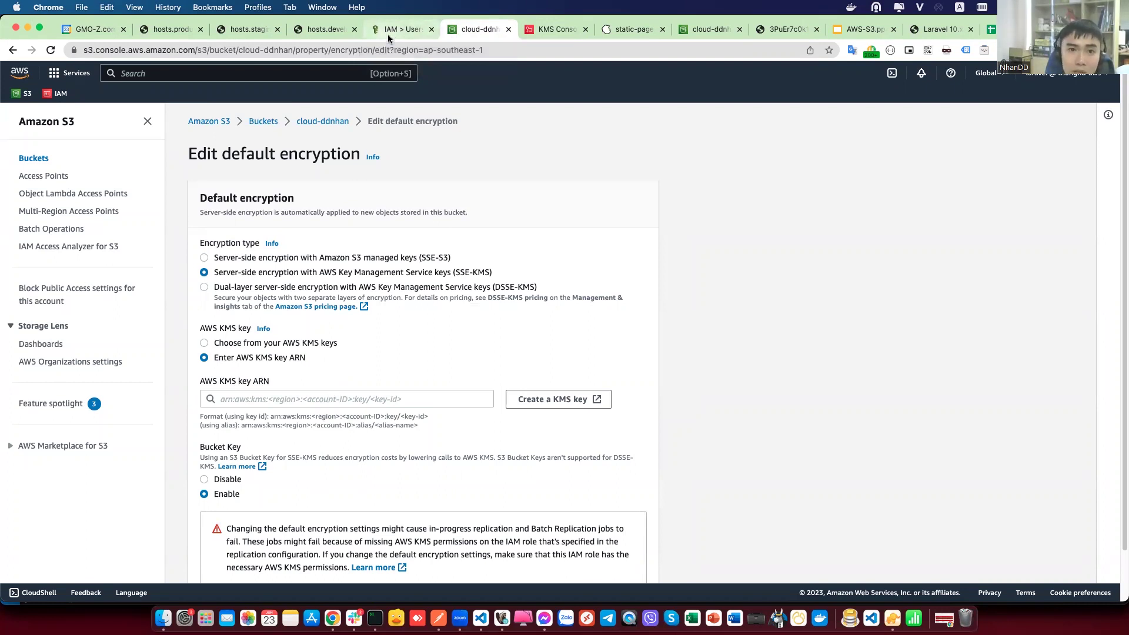
scroll(362, 443, "down", 1)
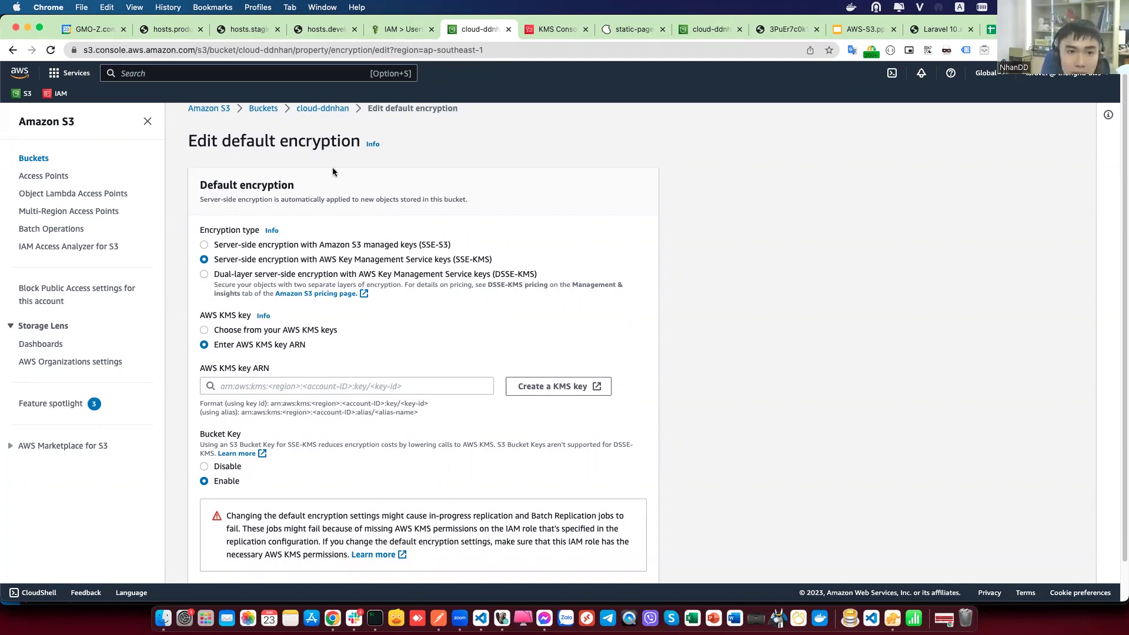
scroll(329, 165, "up", 1)
scroll(350, 326, "down", 2)
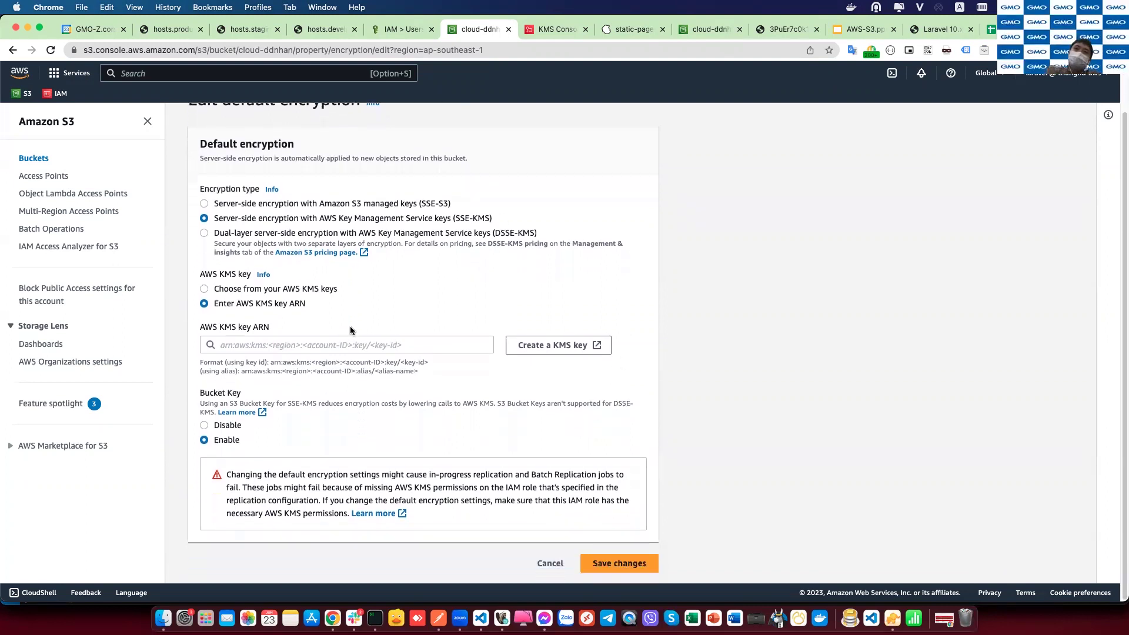
scroll(442, 428, "up", 2)
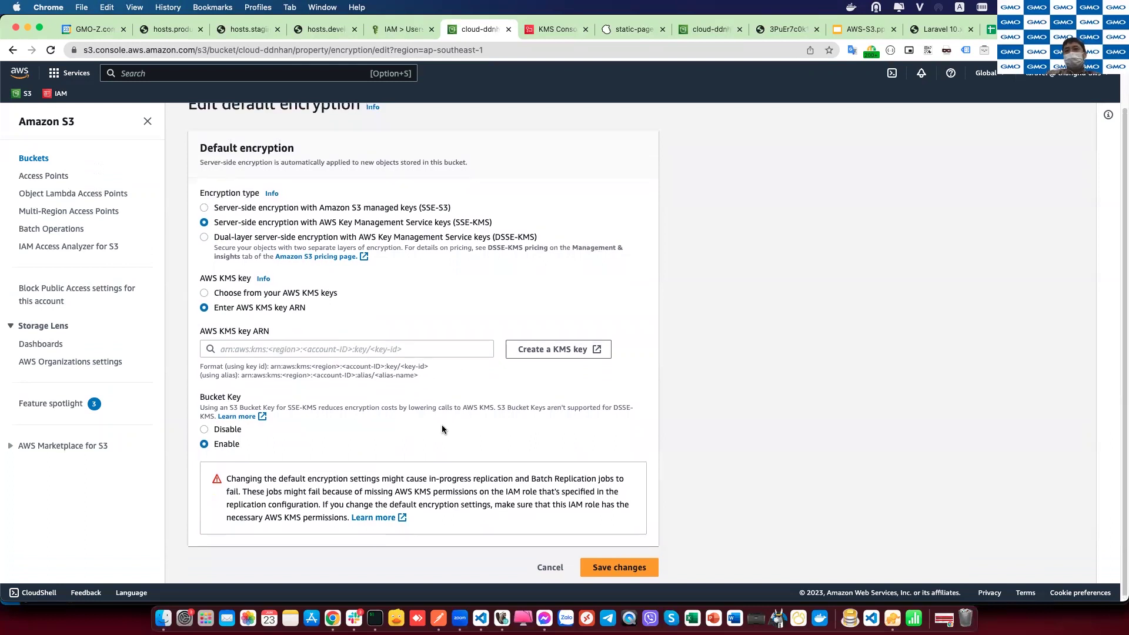
left_click(314, 121)
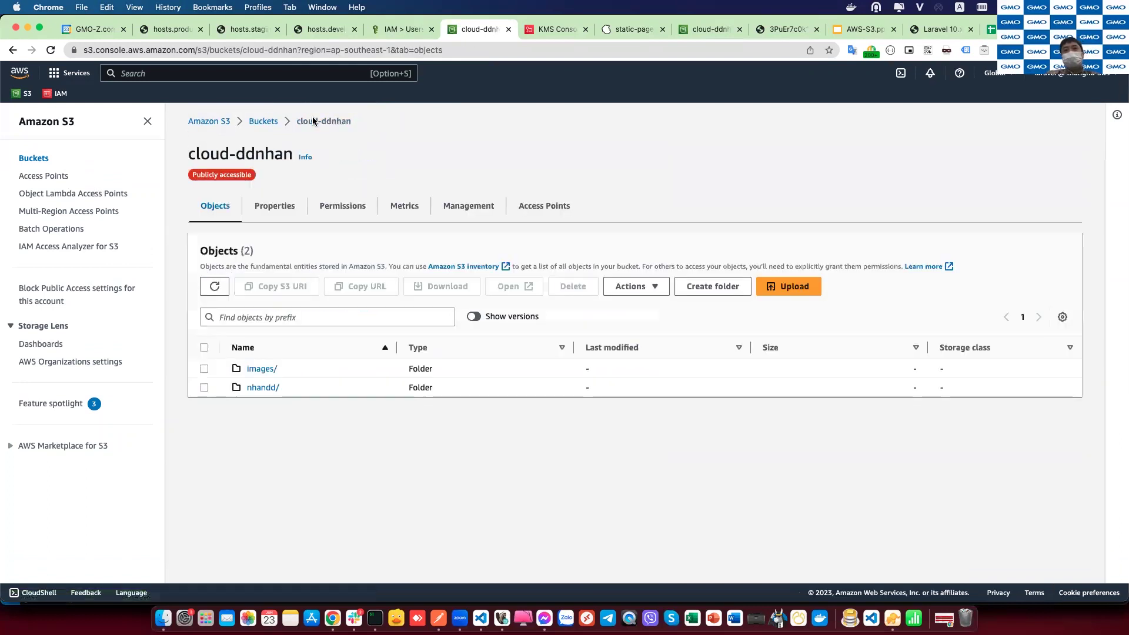
left_click(257, 121)
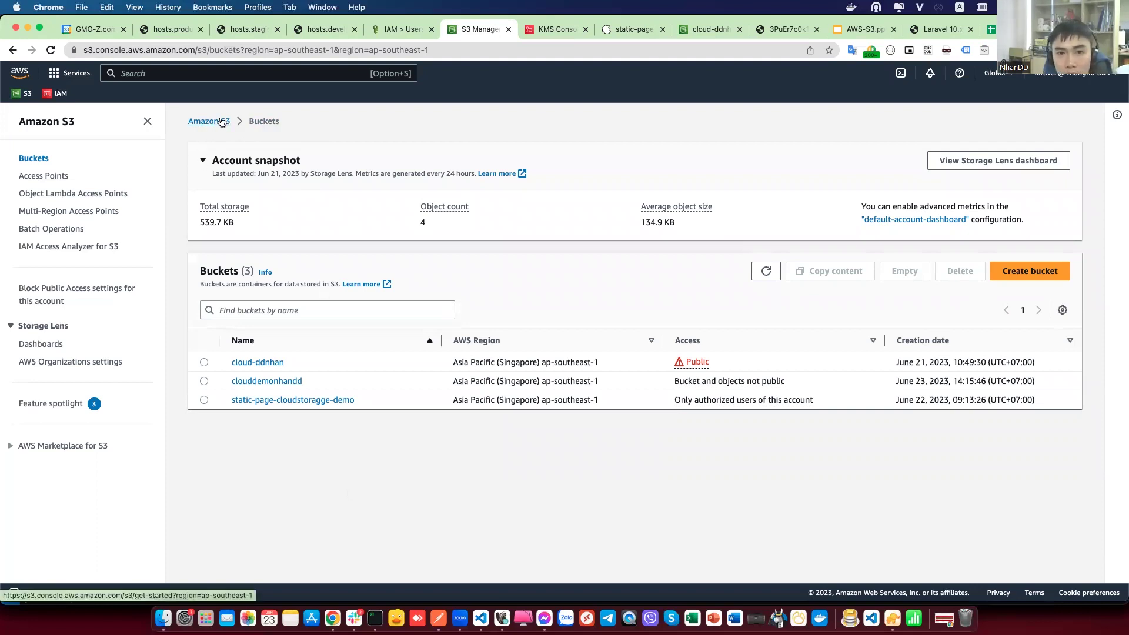
Step: Switch to the AWS-S3 presentation and find the "Types of storage" slide that describes AWS Glacier
left_click(861, 29)
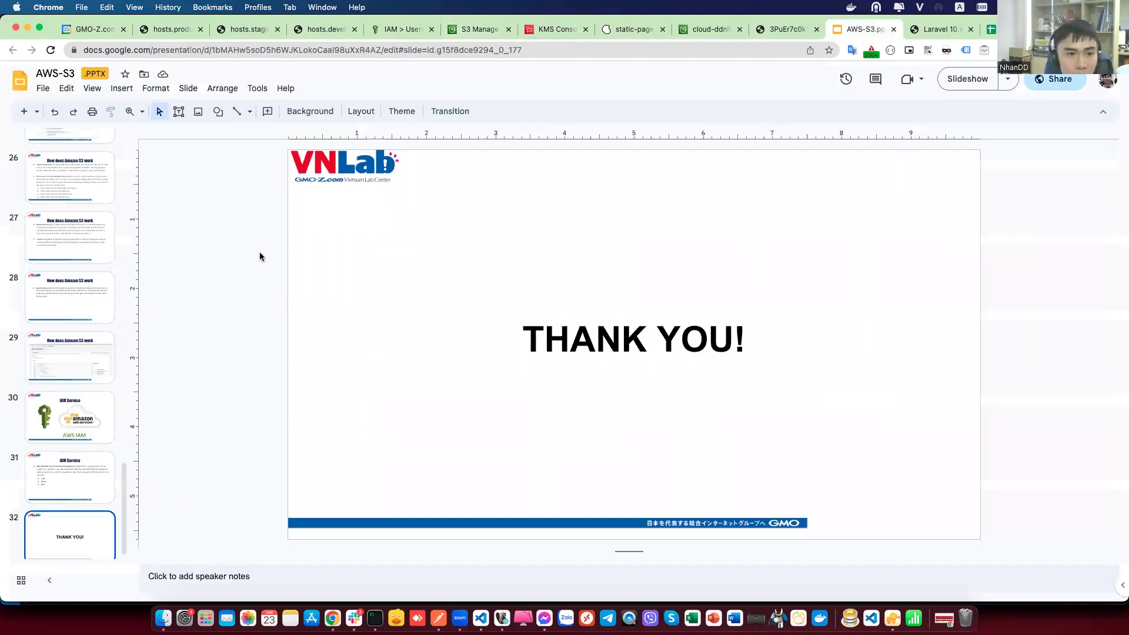
scroll(44, 301, "up", 15)
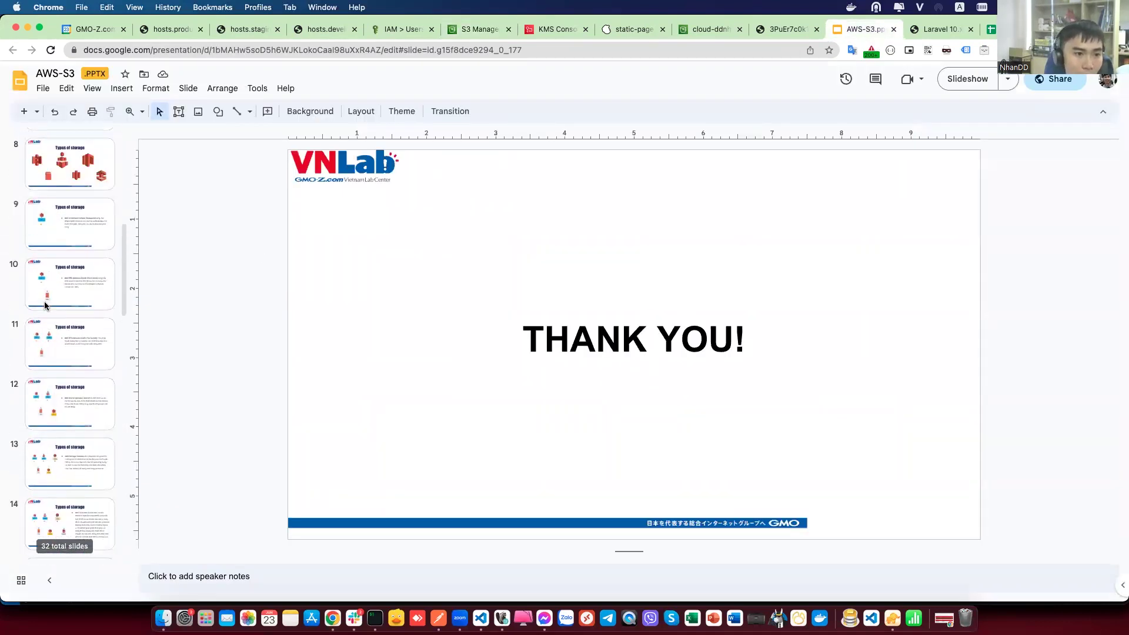
scroll(44, 330, "down", 5)
left_click(44, 365)
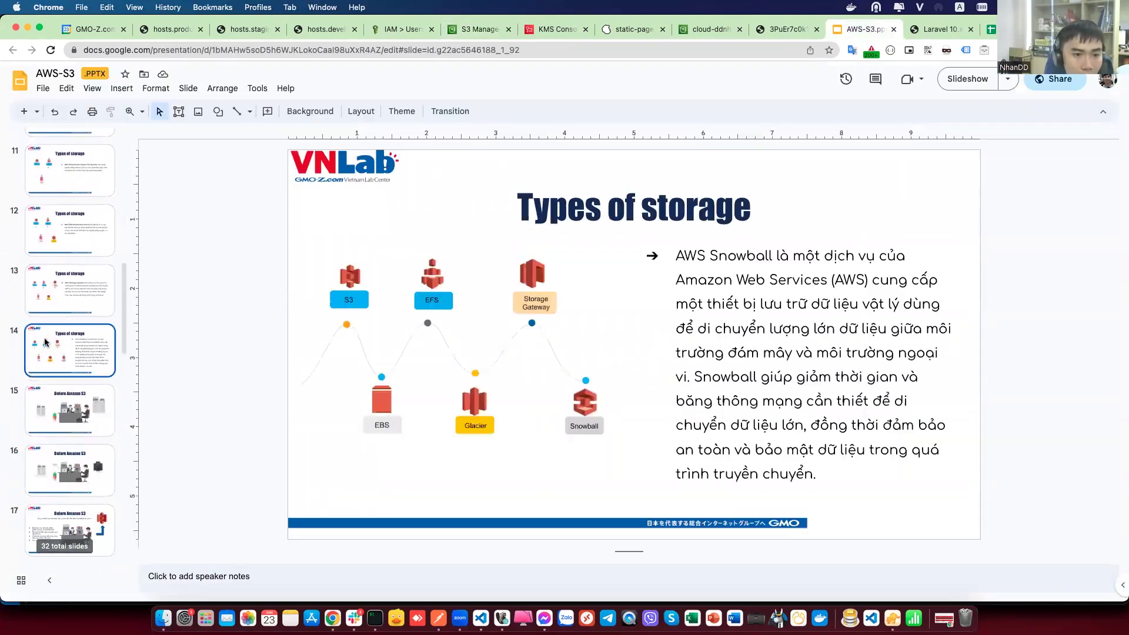
left_click(42, 308)
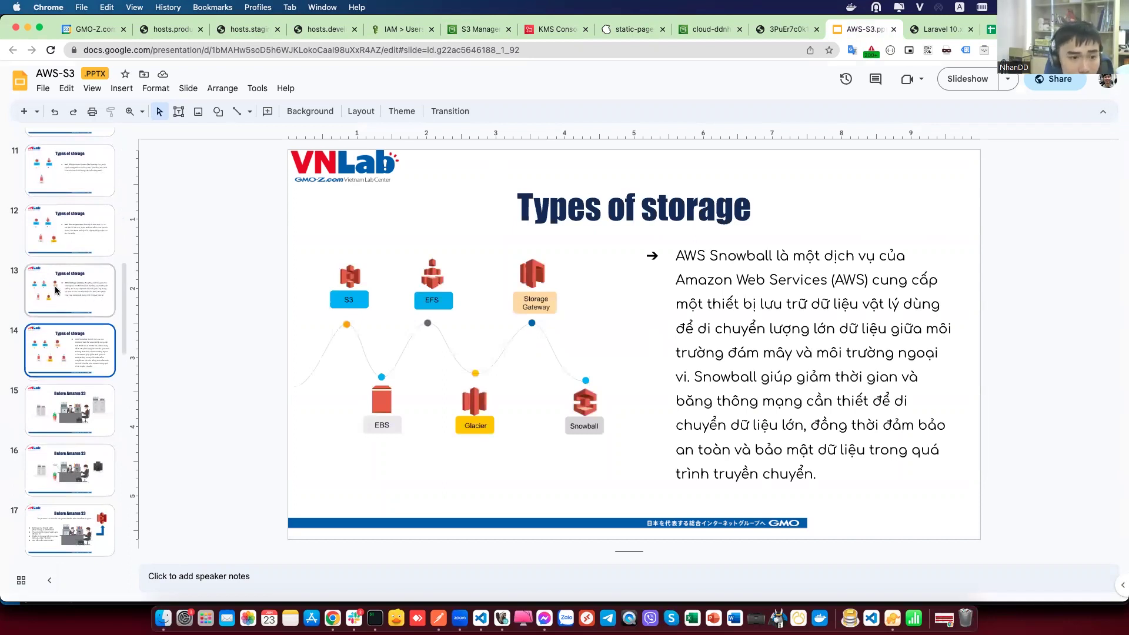
left_click(82, 235)
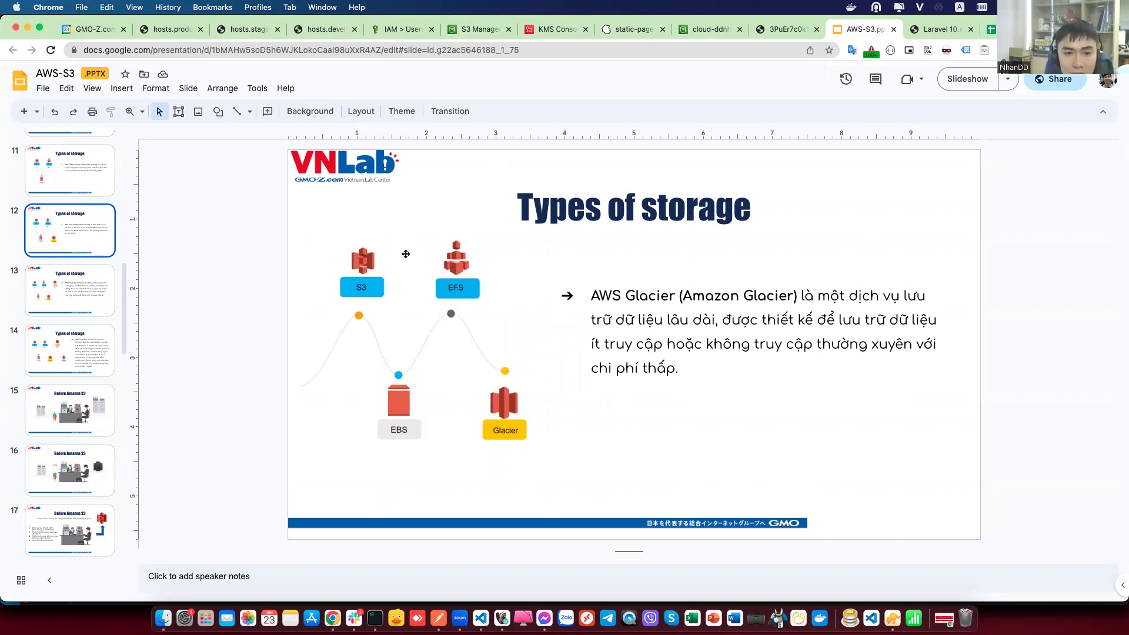
Step: Highlight the words "ít truy cập hoặc không truy cập" in the AWS Glacier description, and clear the selection
scroll(55, 318, "up", 1)
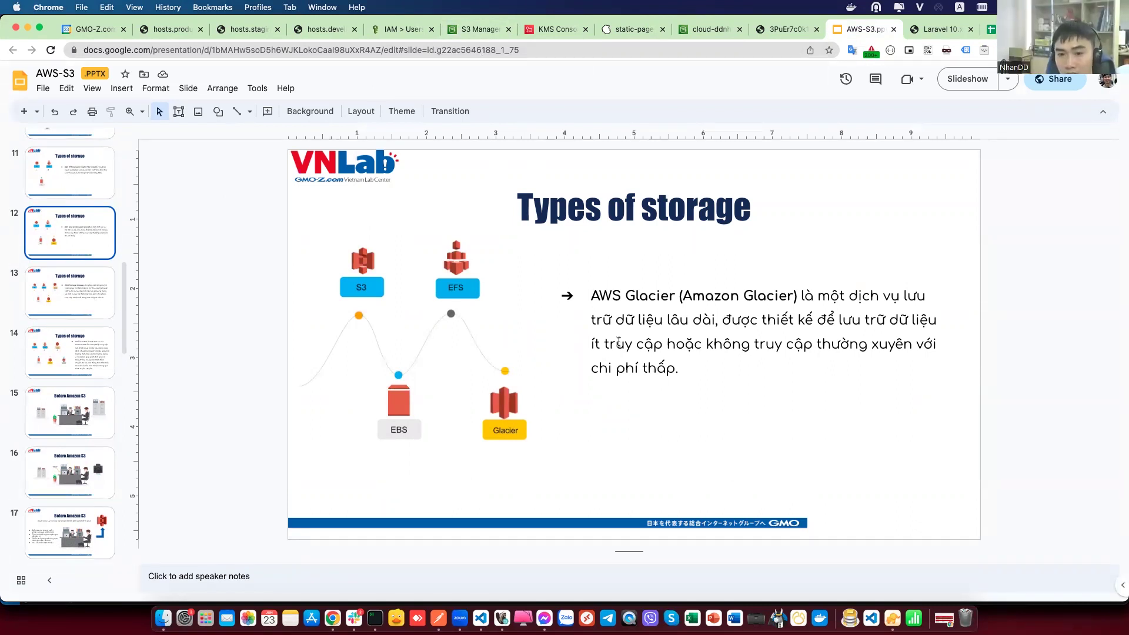
left_click_drag(592, 346, 806, 348)
left_click(806, 348)
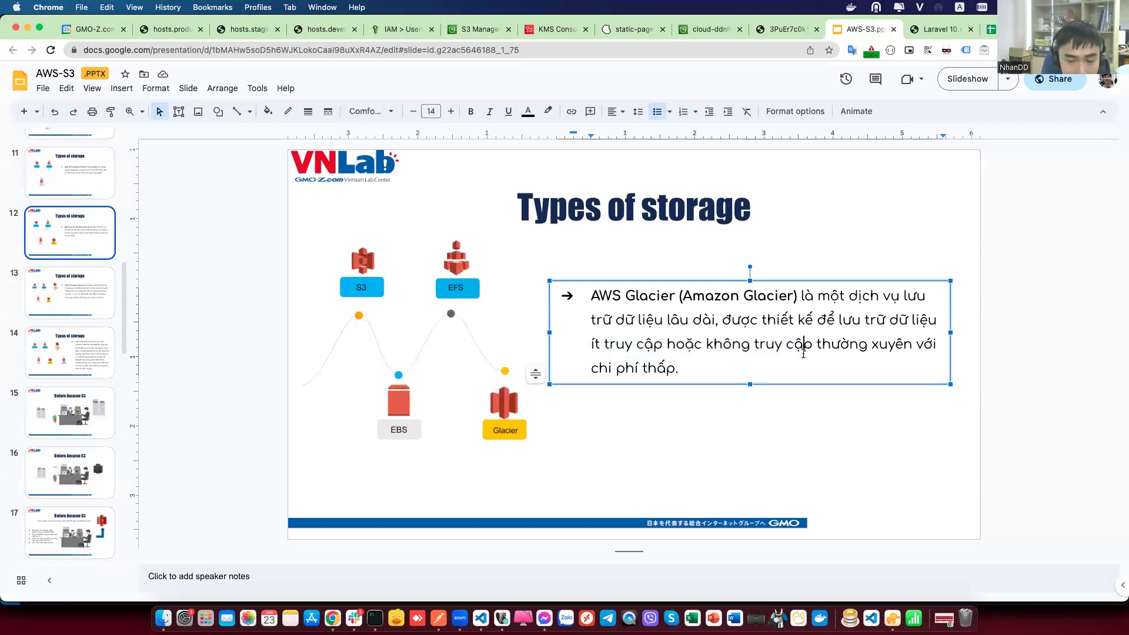
Step: Switch back to the S3 console, check IAM Access Analyzer for S3 and the Amazon S3 overview, and return to the bucket list
left_click(474, 30)
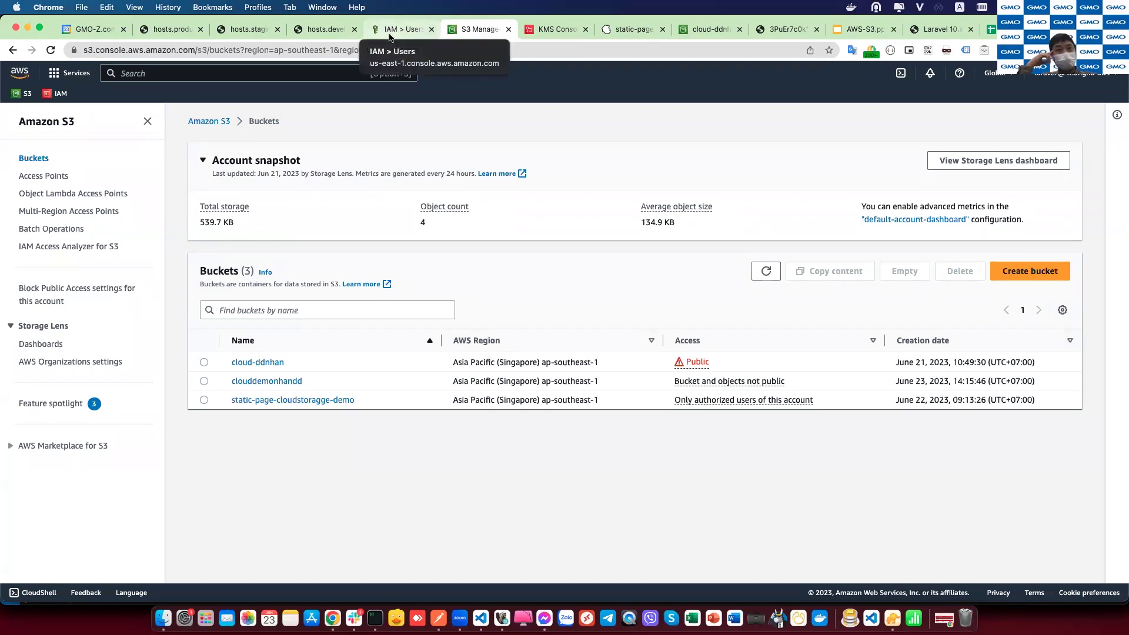
left_click(85, 249)
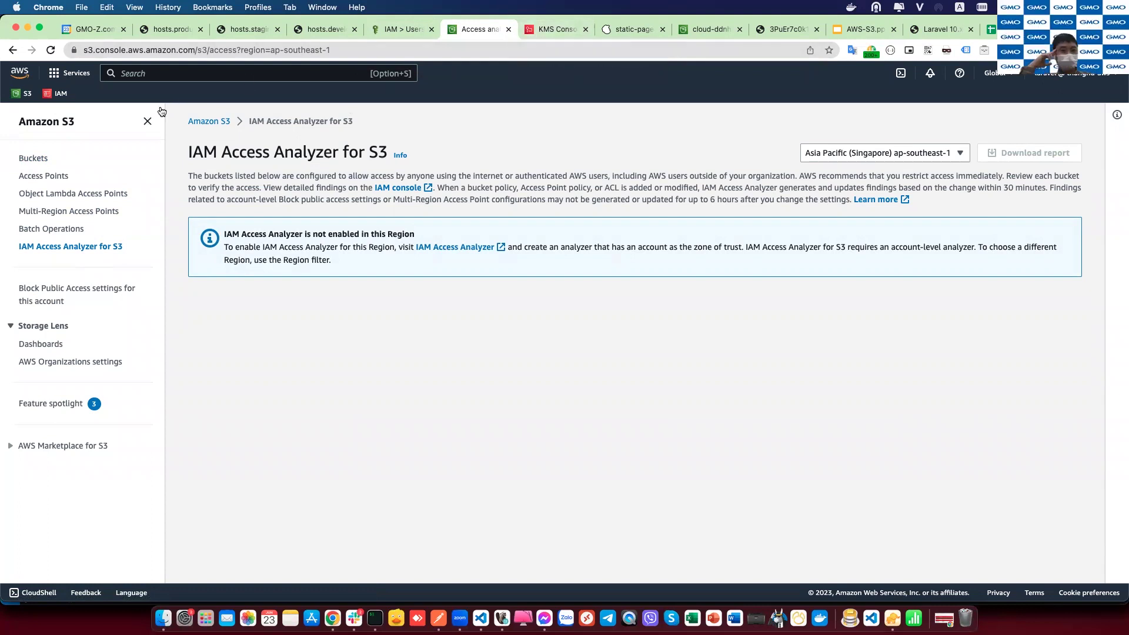
left_click(195, 125)
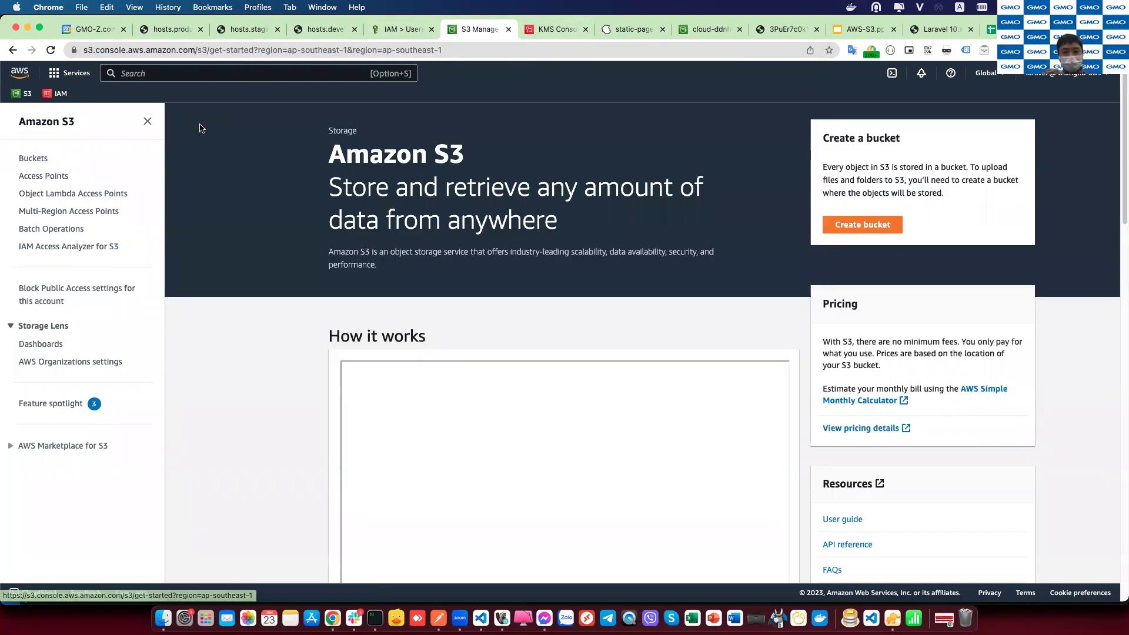
left_click(33, 159)
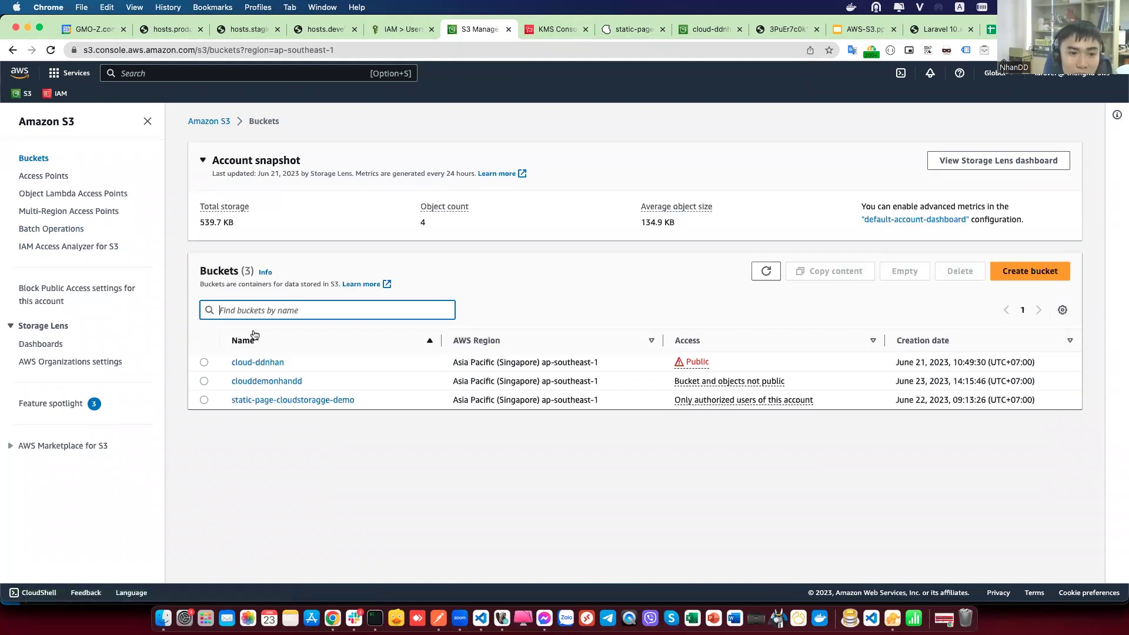
Step: Open cloud-ddnhan's permissions and review its public access settings, bucket policy, access control list and CORS configuration
left_click(259, 366)
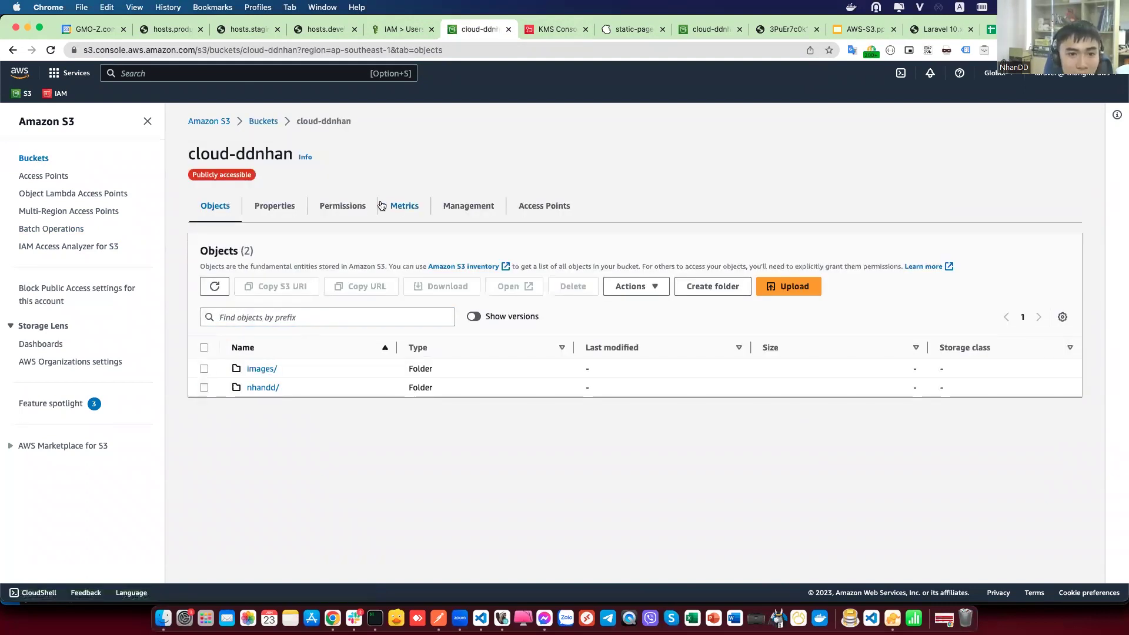
left_click(353, 207)
scroll(330, 353, "down", 5)
scroll(331, 356, "down", 10)
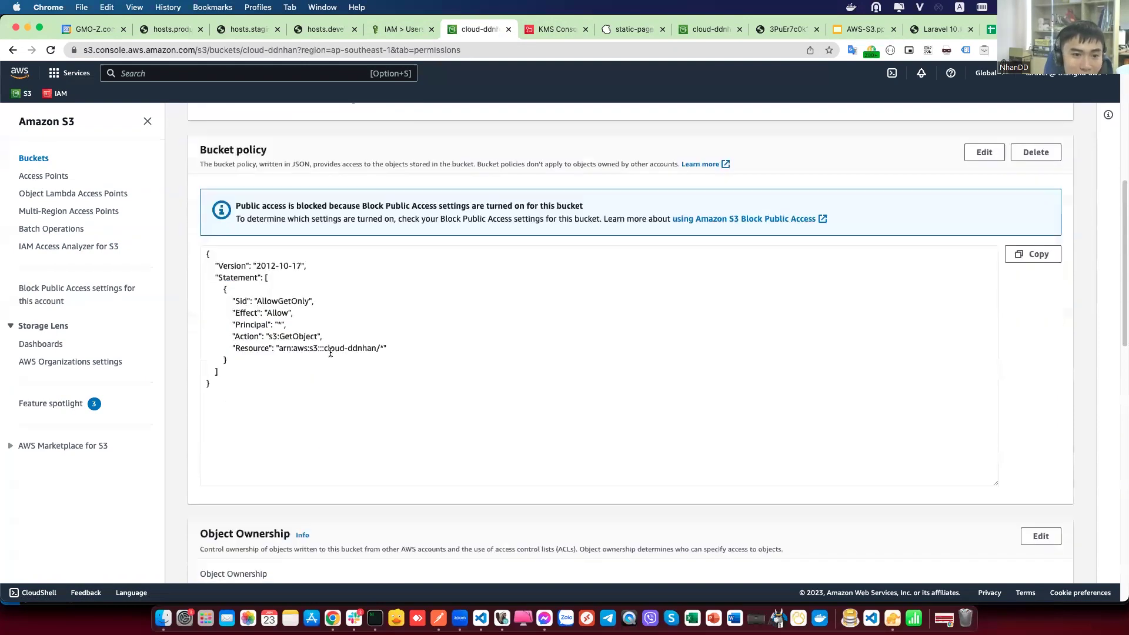
scroll(330, 356, "down", 4)
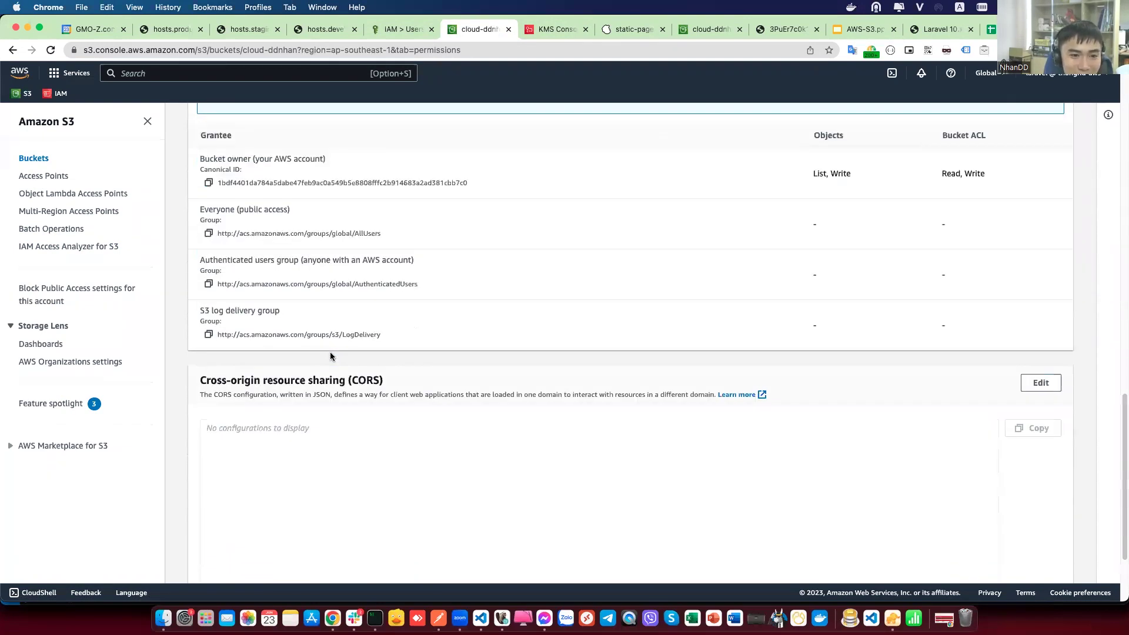
scroll(330, 353, "up", 10)
scroll(342, 314, "up", 8)
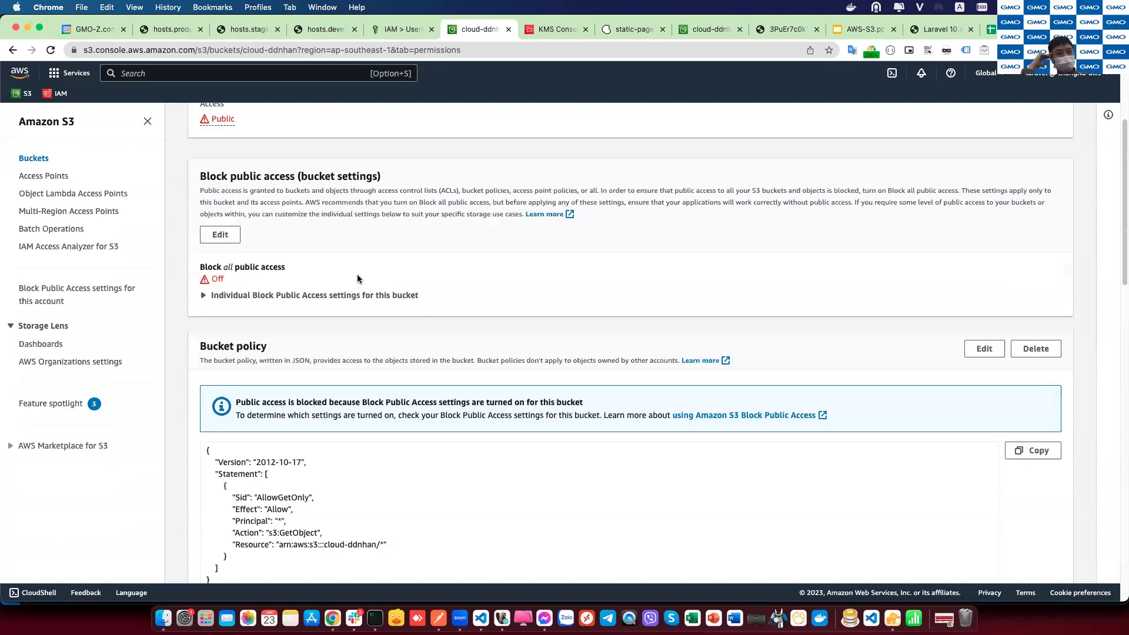
Step: View cloud-ddnhan's lifecycle and replication rules and its access points
left_click(445, 188)
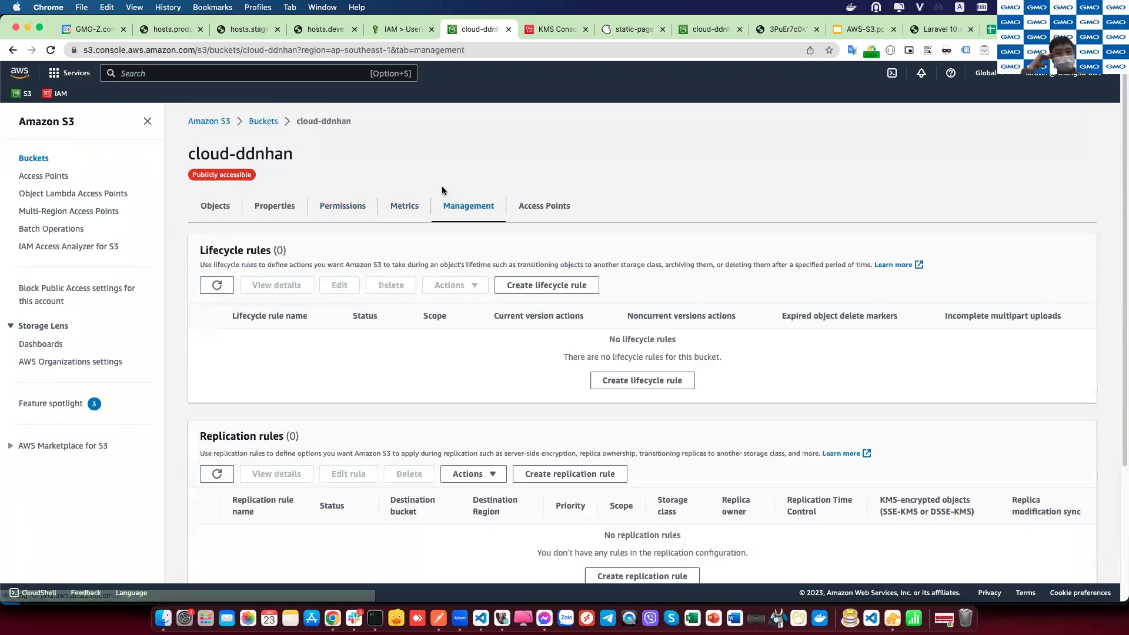
left_click(531, 204)
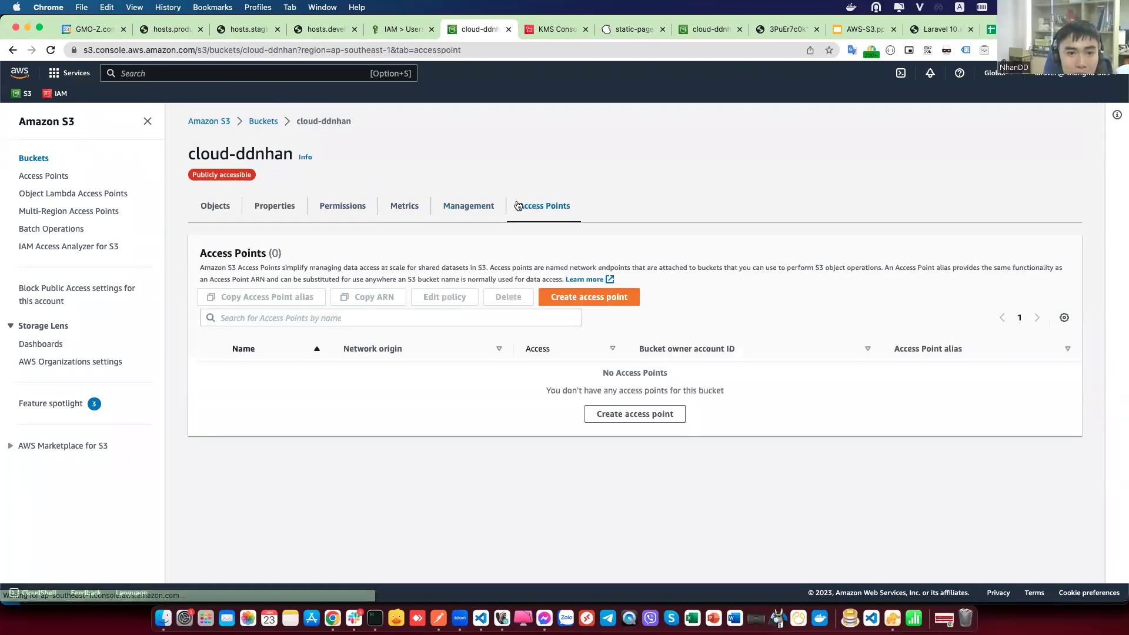
Step: Review cloud-ddnhan's permissions and properties, and the account's access point, batch operations, IAM Access Analyzer and Block Public Access pages
left_click(328, 207)
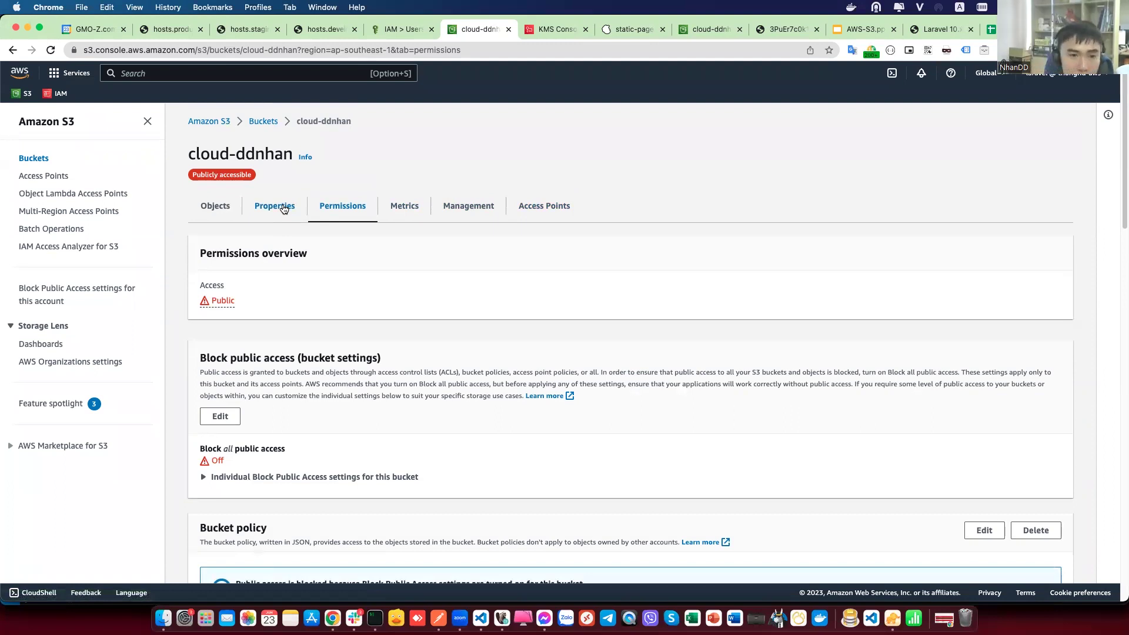
left_click(284, 207)
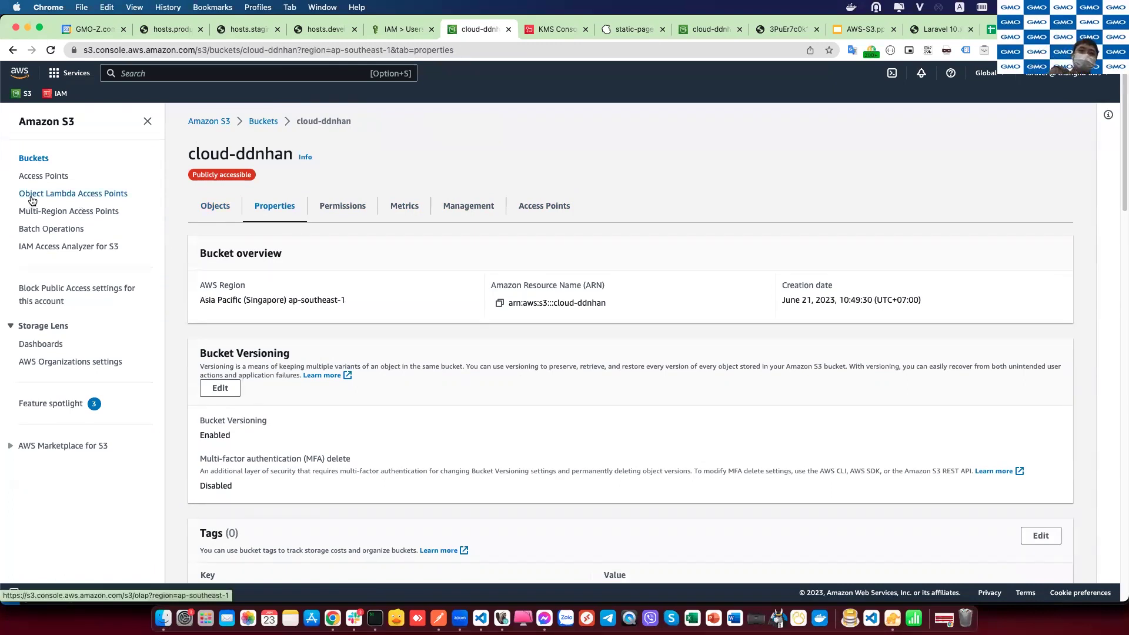
left_click(35, 178)
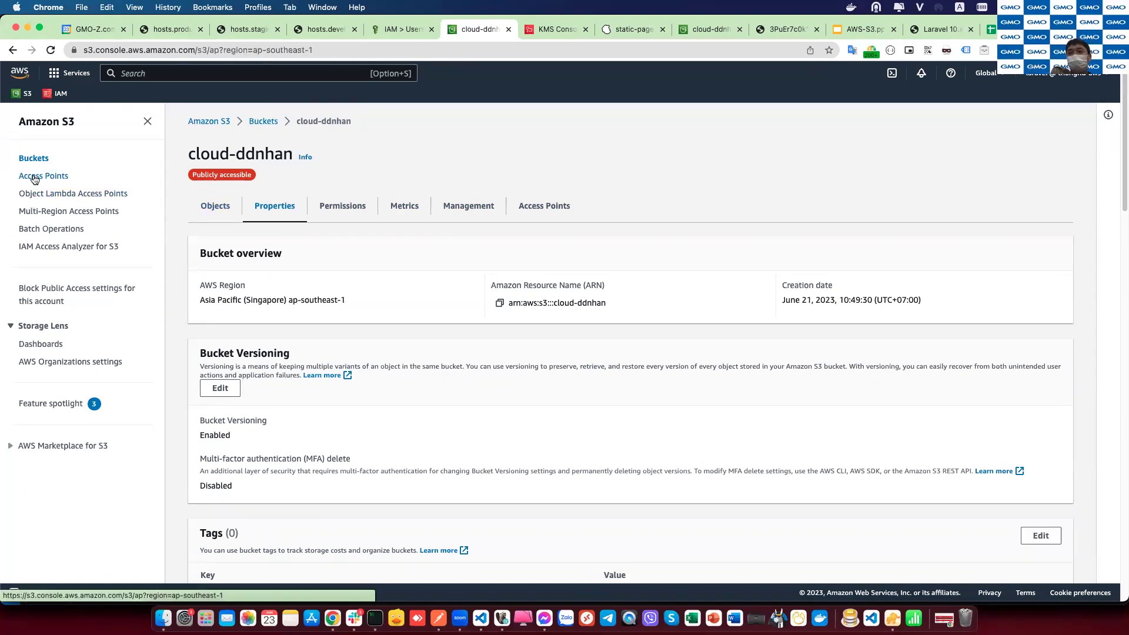
left_click(38, 194)
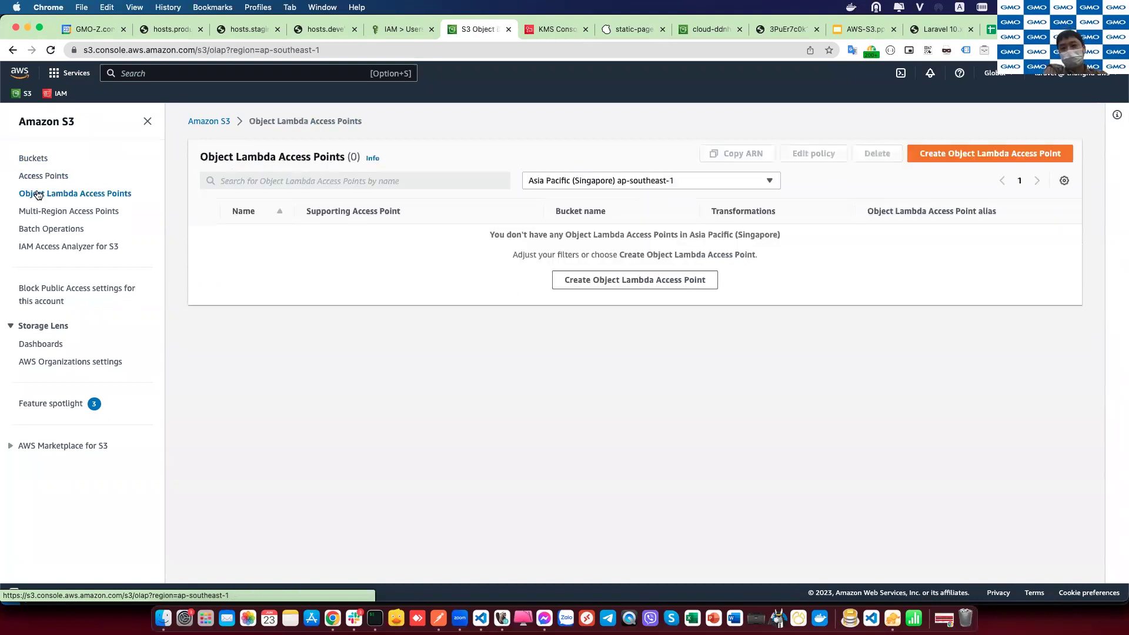
left_click(41, 215)
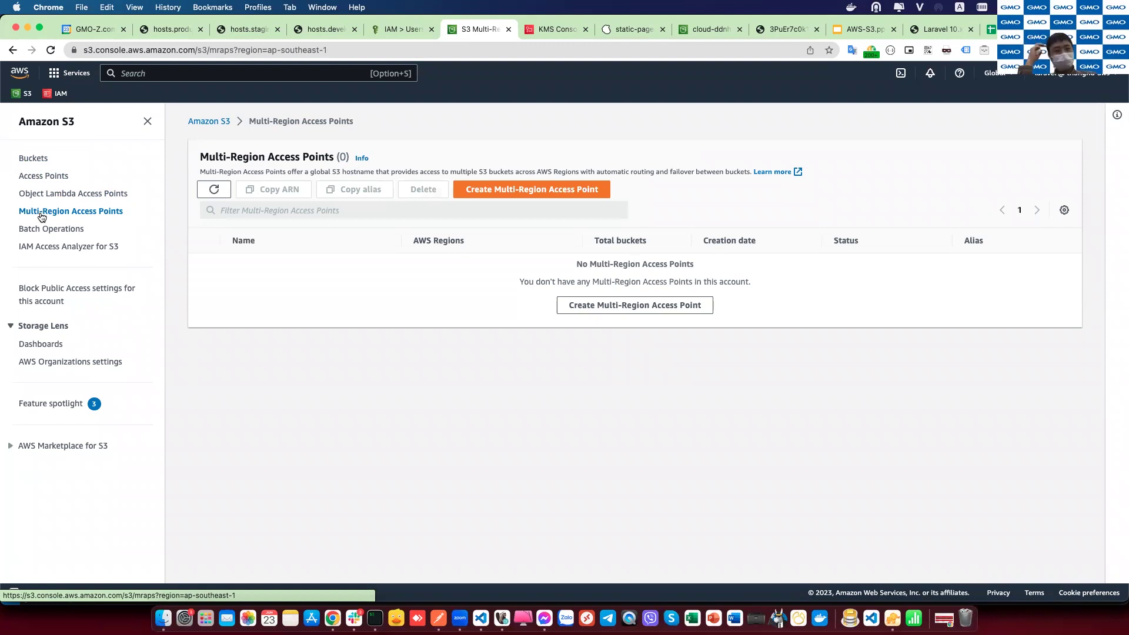
left_click(44, 229)
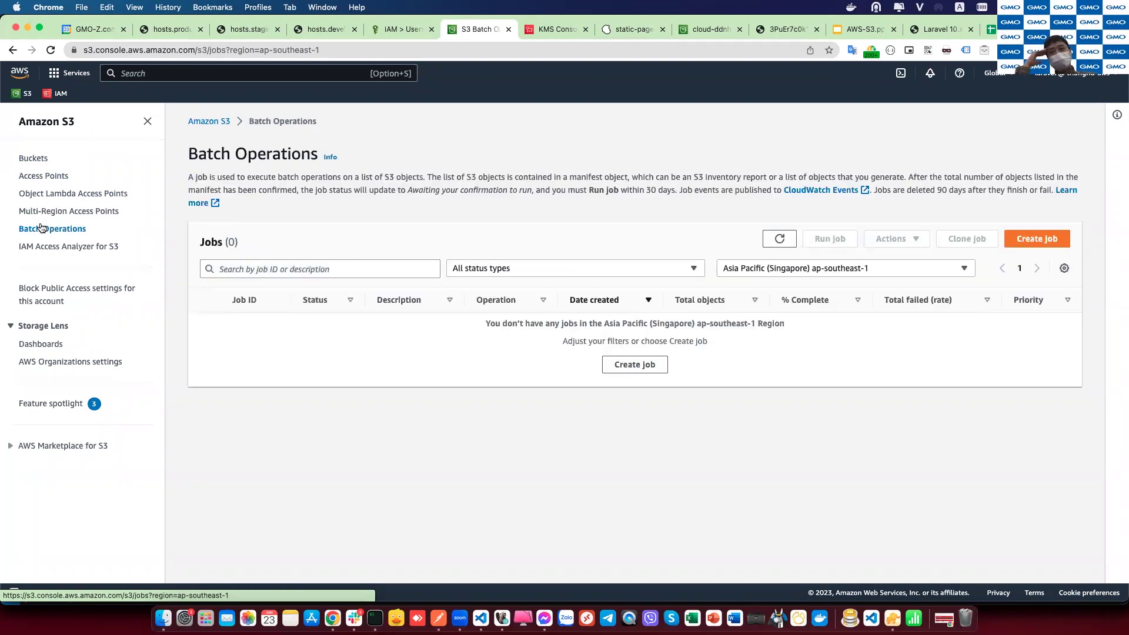
left_click(48, 247)
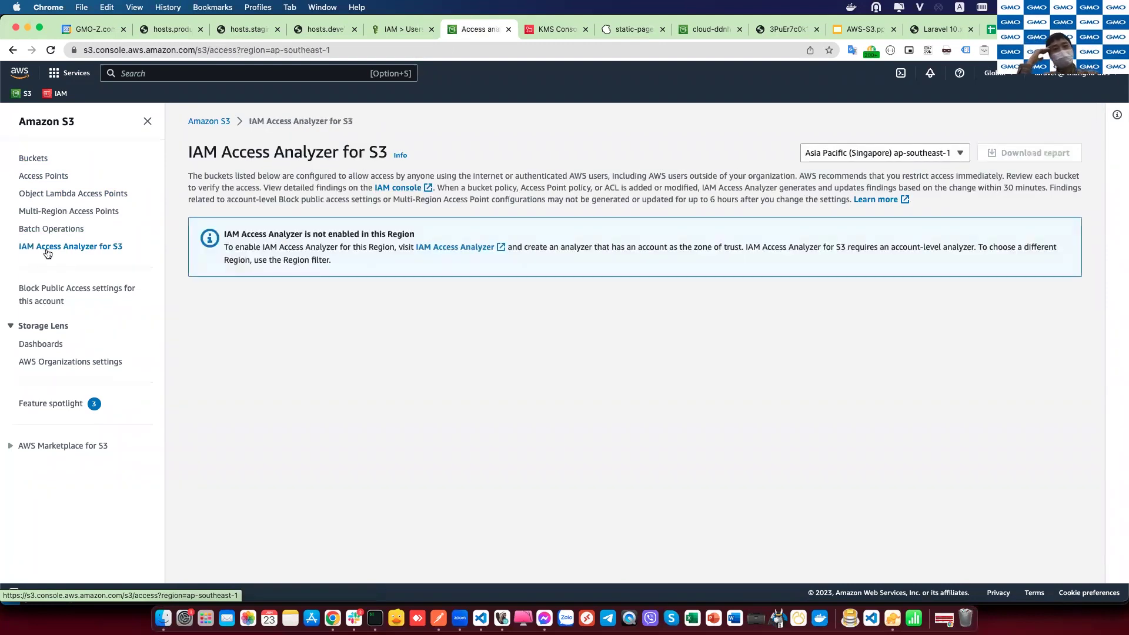
left_click(59, 296)
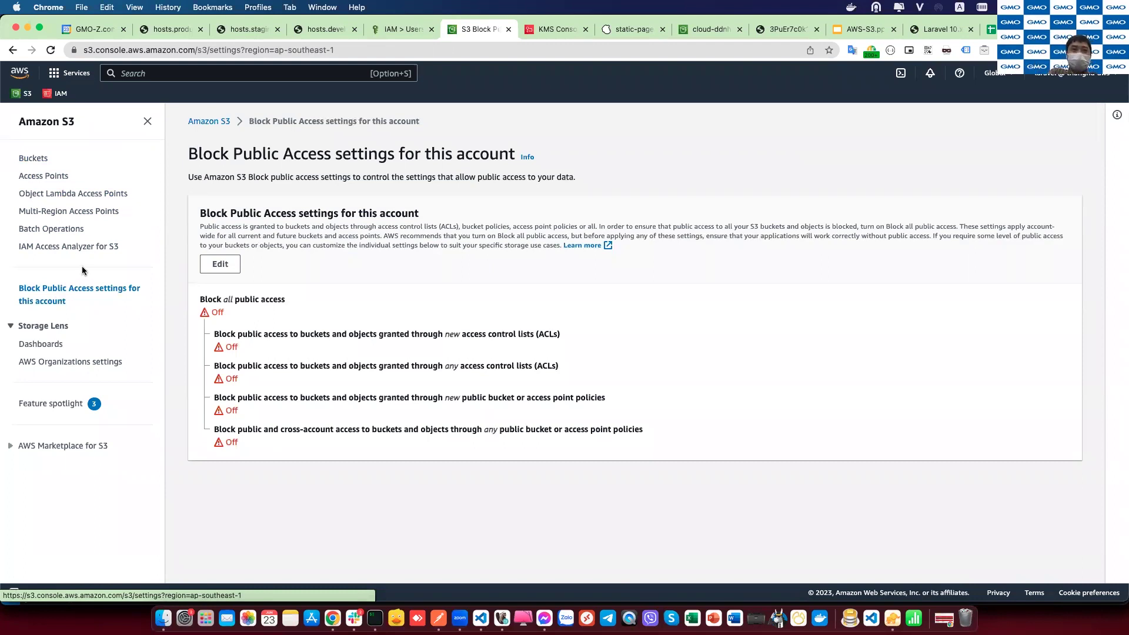
Step: Check the Amazon S3 overview and the IAM dashboard, and return to the S3 bucket list
left_click(217, 125)
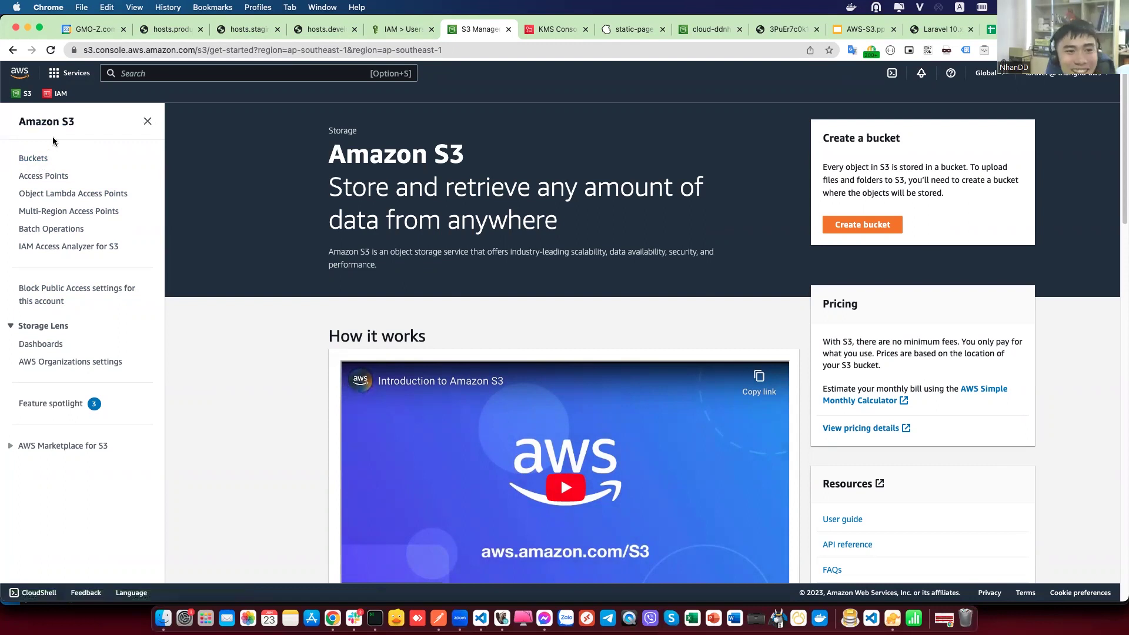
left_click(60, 97)
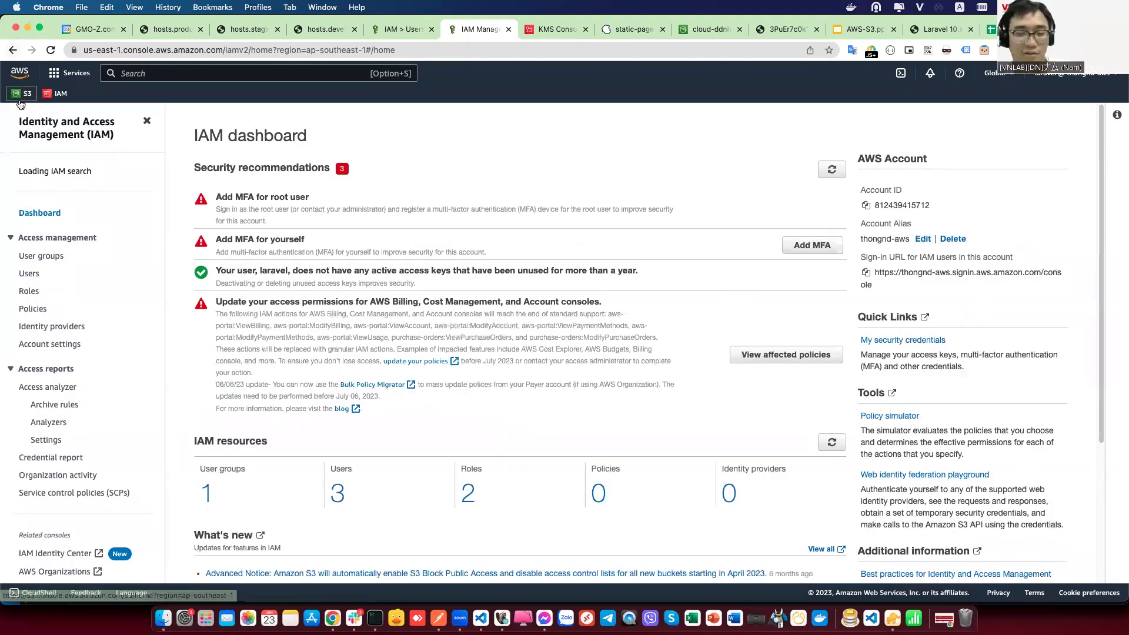
left_click(11, 52)
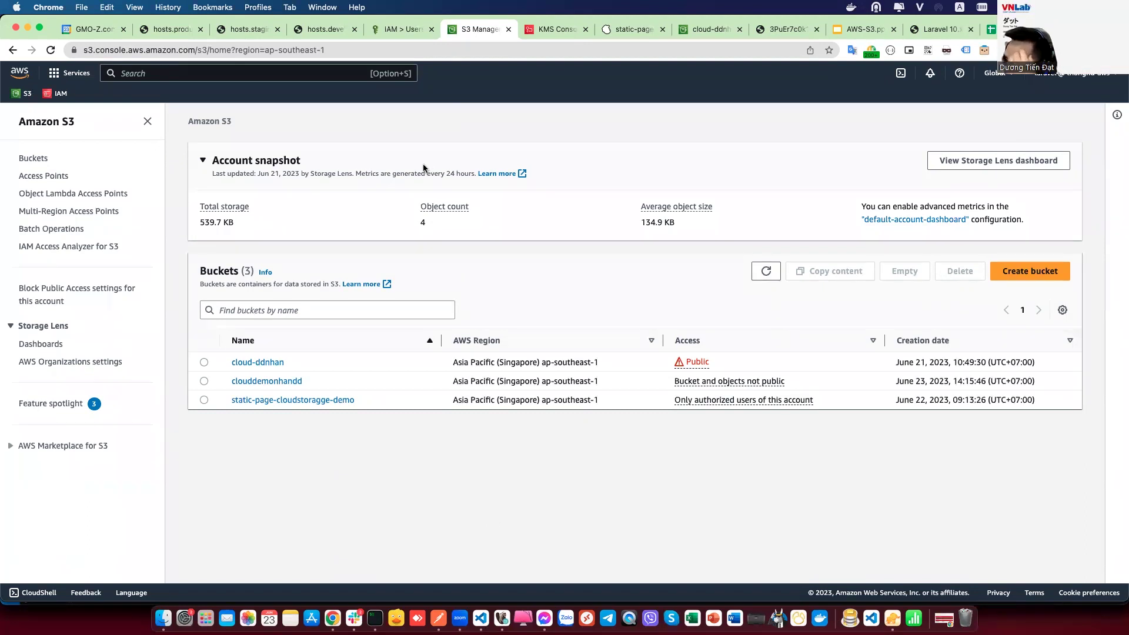
left_click(42, 159)
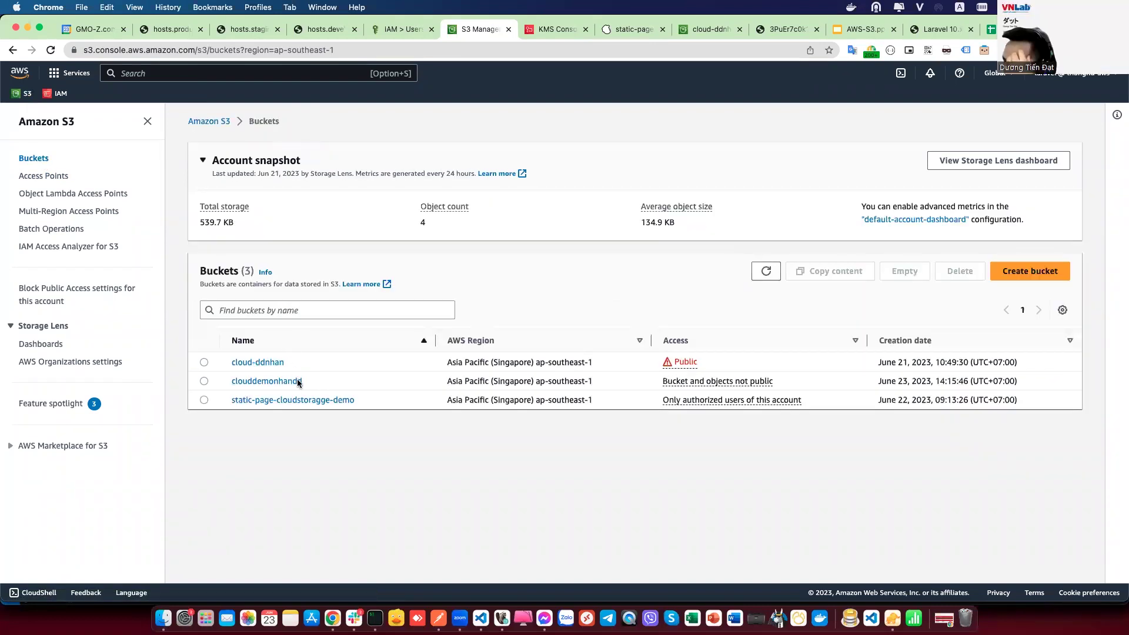
Step: Open the first PNG in cloud-ddnhan's images folder and view its object URL in a separate browser tab
left_click(260, 363)
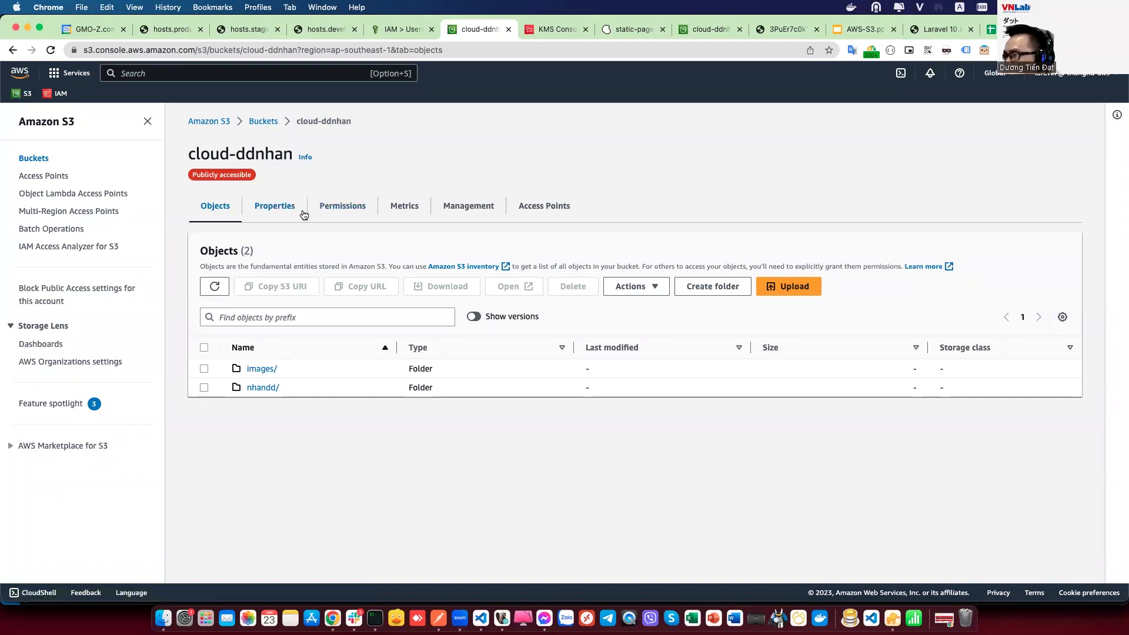
left_click(262, 368)
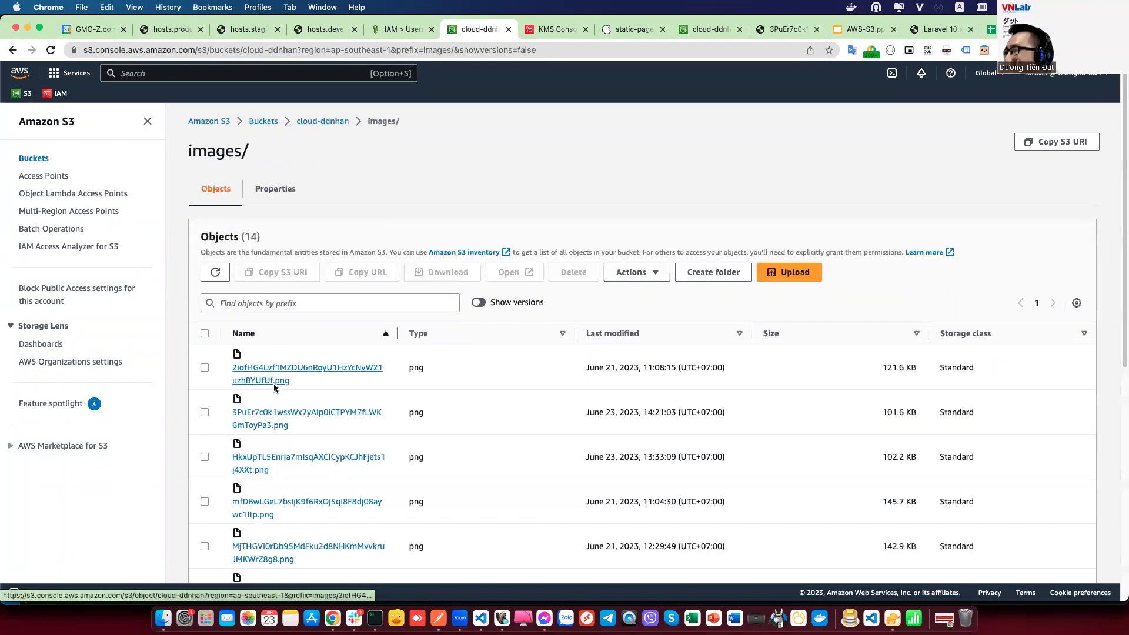
scroll(298, 362, "down", 1)
left_click(298, 362)
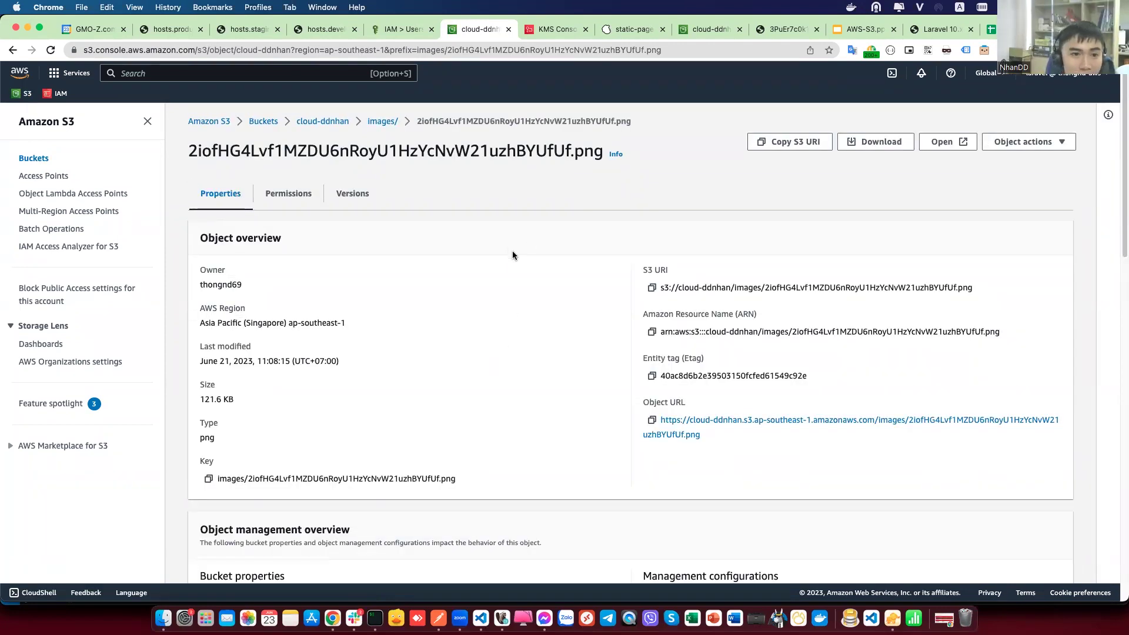
left_click(756, 427, "super")
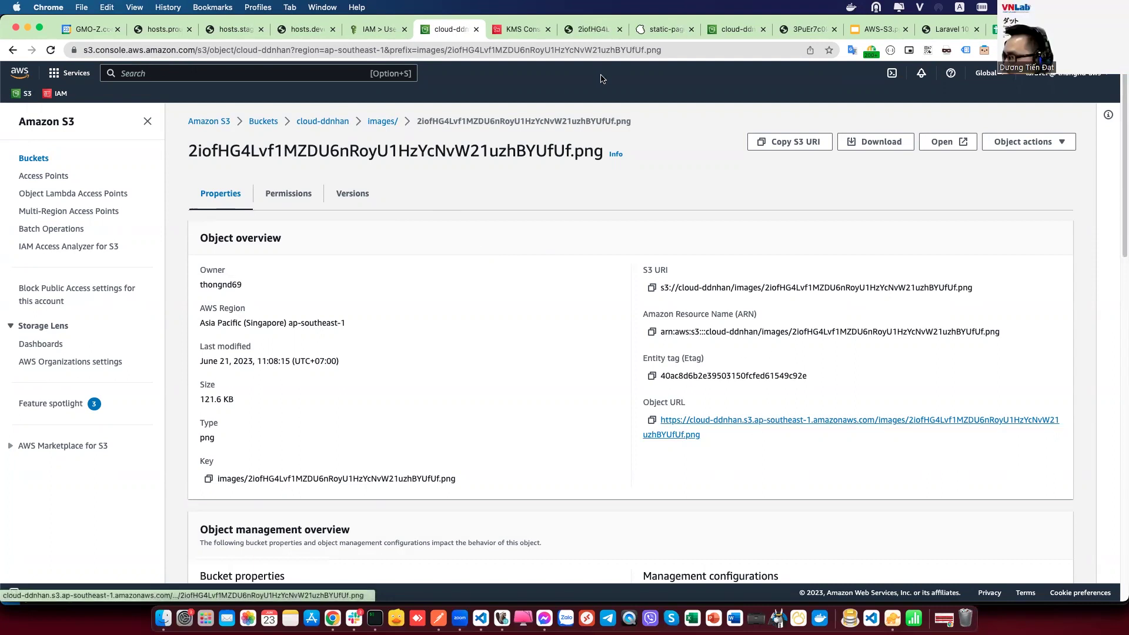
left_click(594, 28)
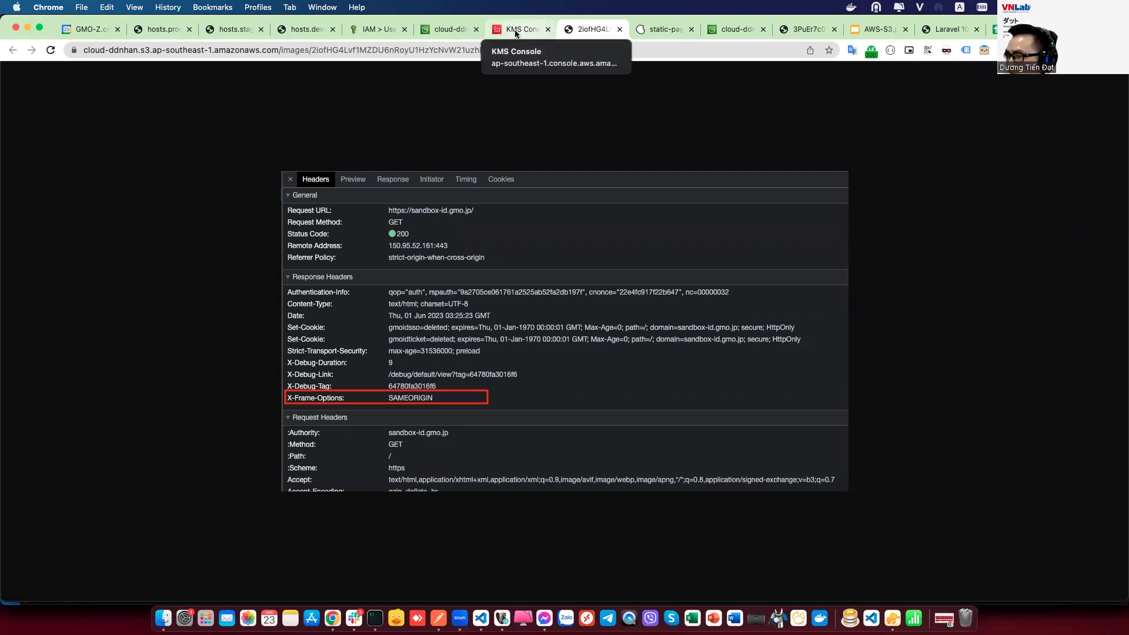
Step: Return to the S3 console and check the PNG's permissions and properties, and the cloud-ddnhan bucket's properties
left_click(447, 32)
left_click(272, 191)
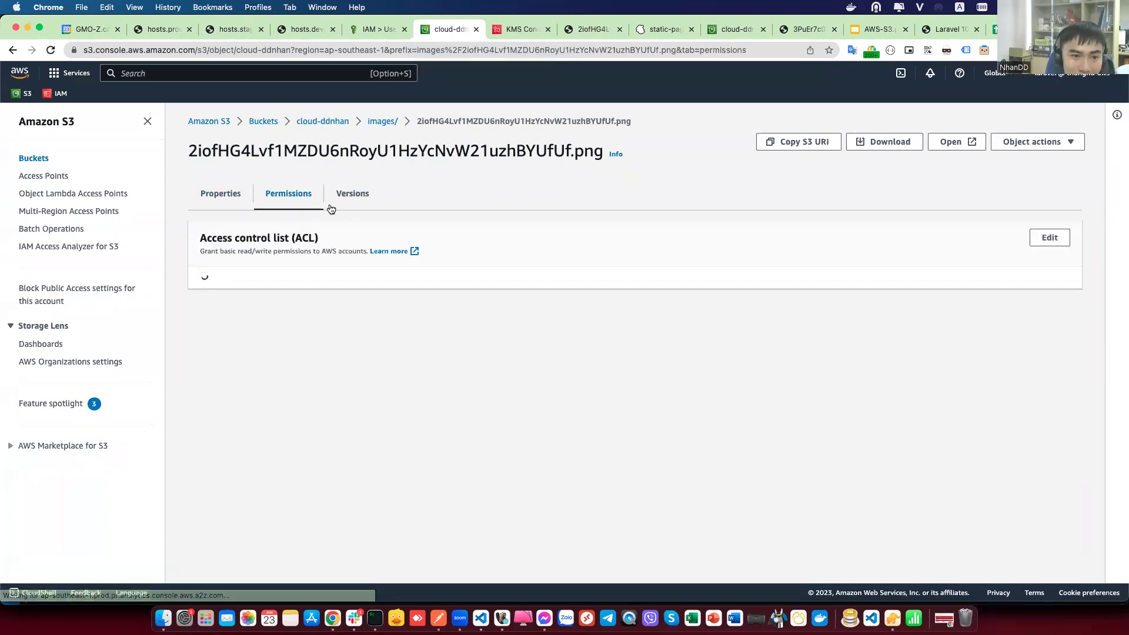
left_click(225, 200)
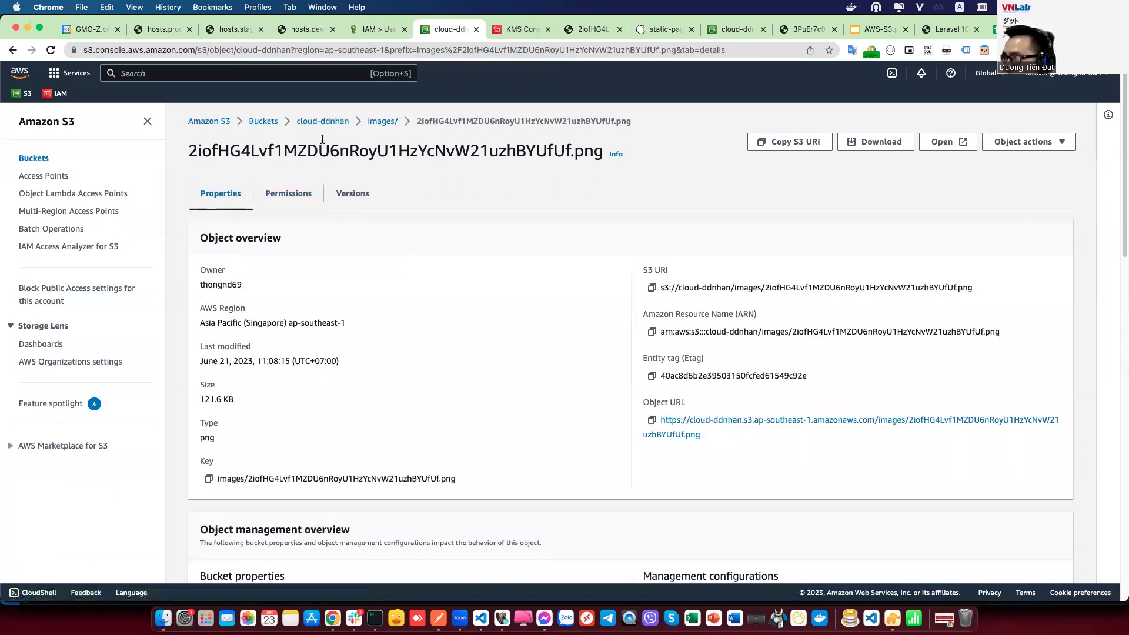
left_click(333, 122)
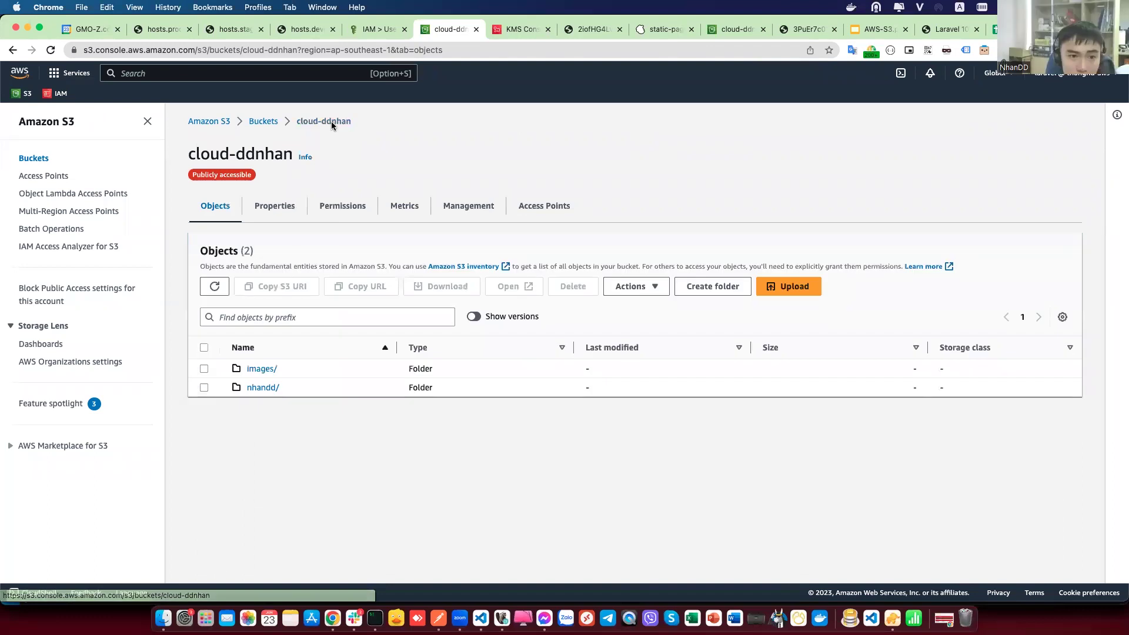
left_click(275, 206)
scroll(275, 342, "down", 6)
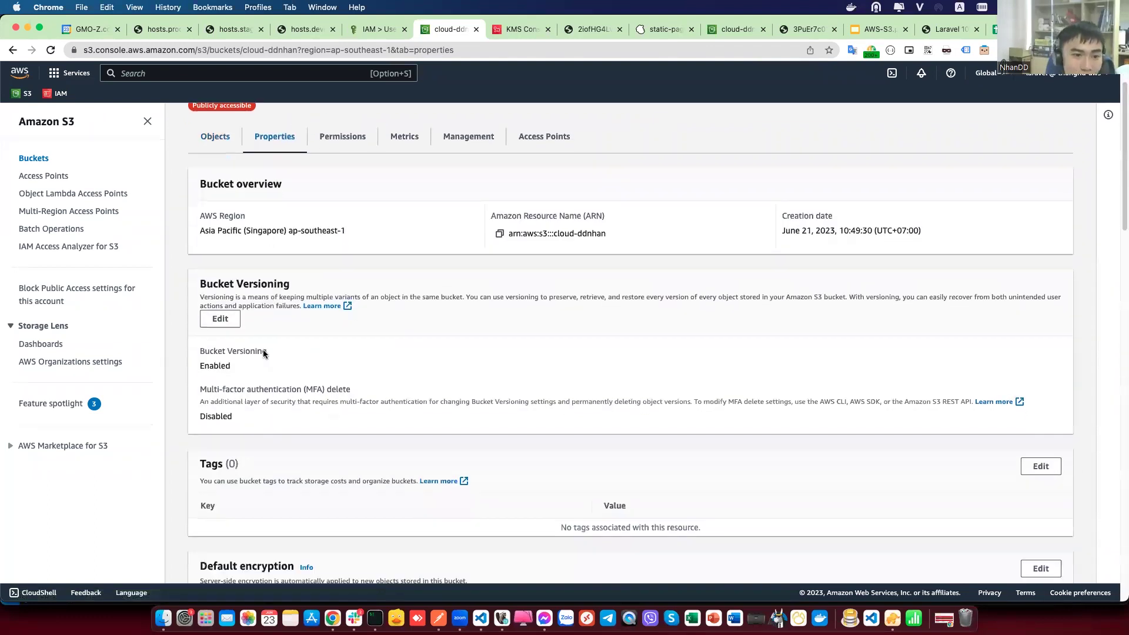
scroll(253, 358, "down", 4)
scroll(252, 358, "up", 10)
Step: Open cloud-ddnhan's Block public access settings for editing and clear the two options that block access granted through new and any ACLs
left_click(355, 210)
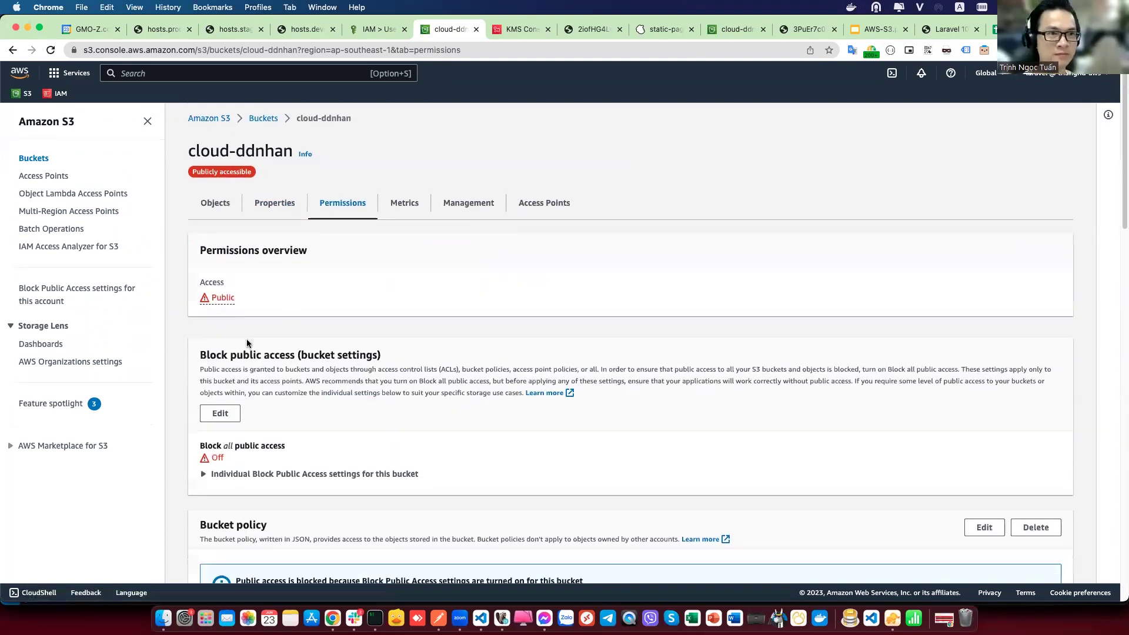
scroll(246, 339, "down", 1)
left_click(222, 358)
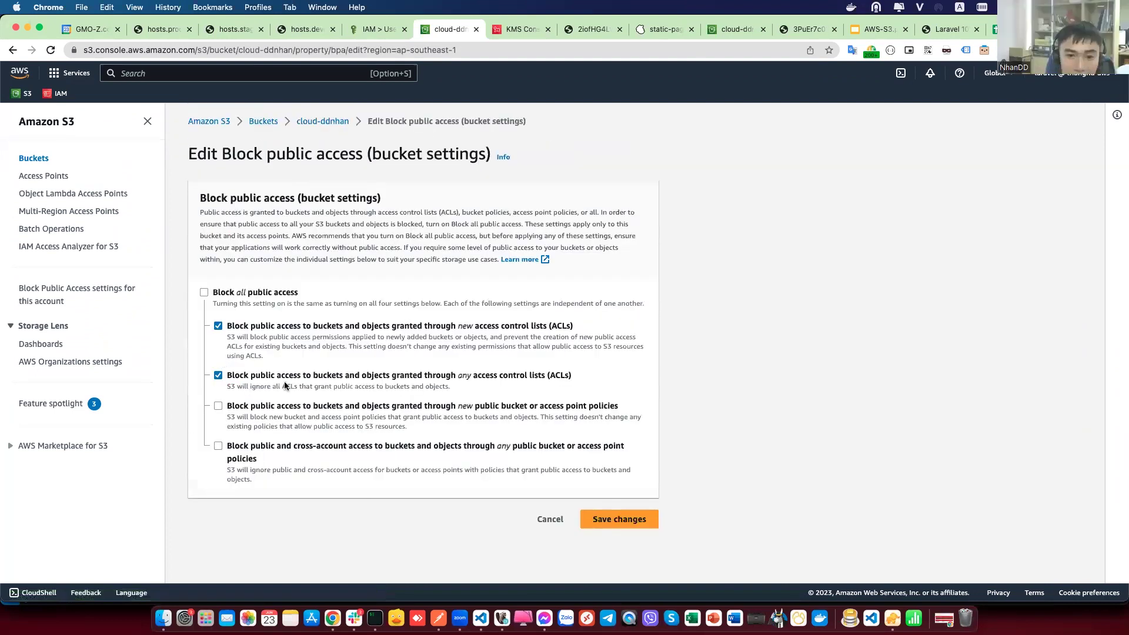
left_click(219, 328)
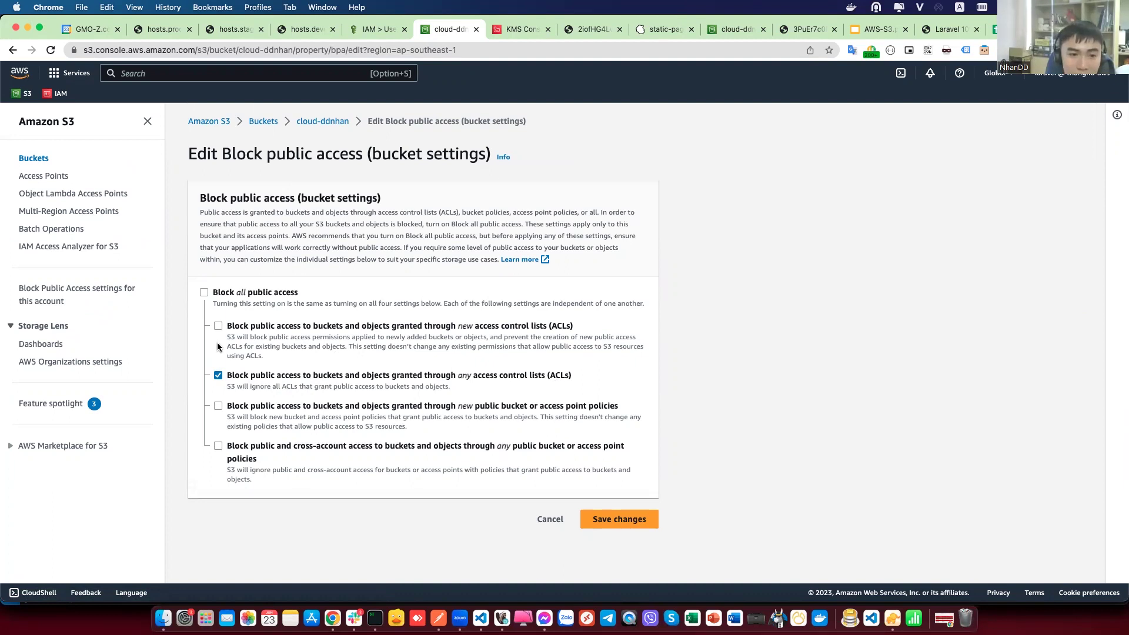
left_click_drag(474, 376, 546, 377)
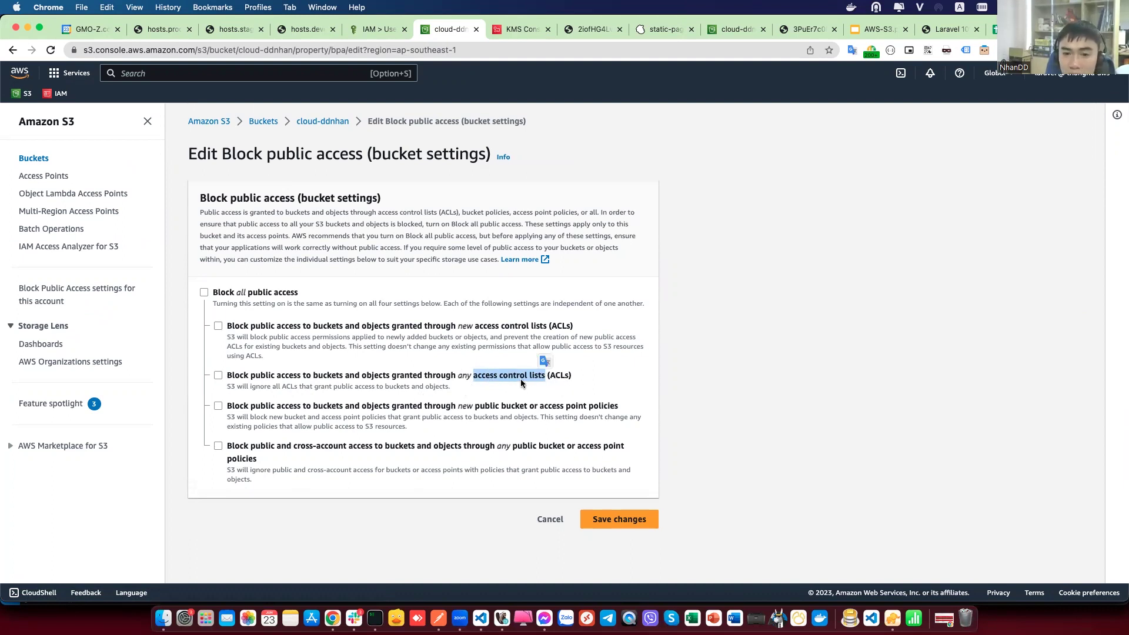
left_click(476, 377)
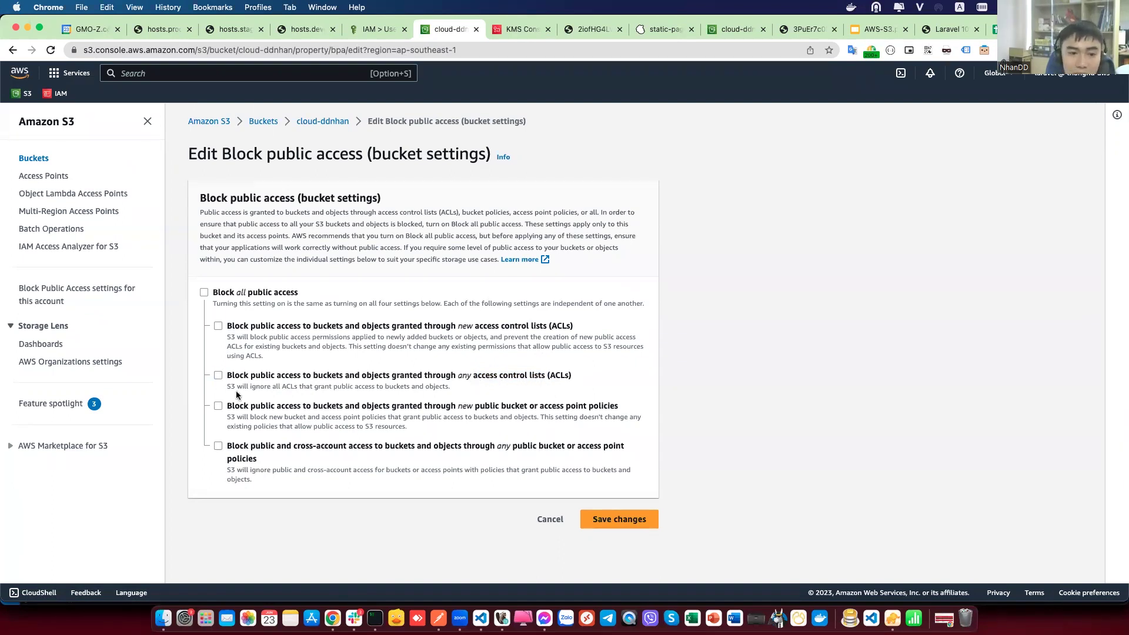
Step: Enable Block all public access for cloud-ddnhan and save the change, entering "confirm" to approve it
left_click(204, 293)
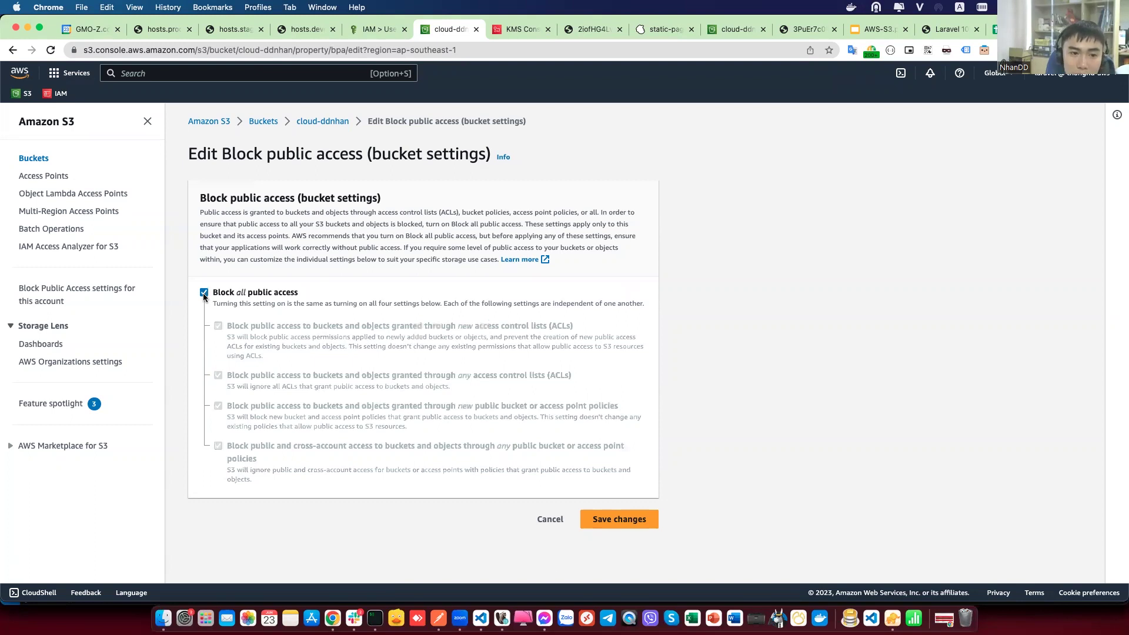
left_click(602, 518)
left_click(483, 370)
type("confirm")
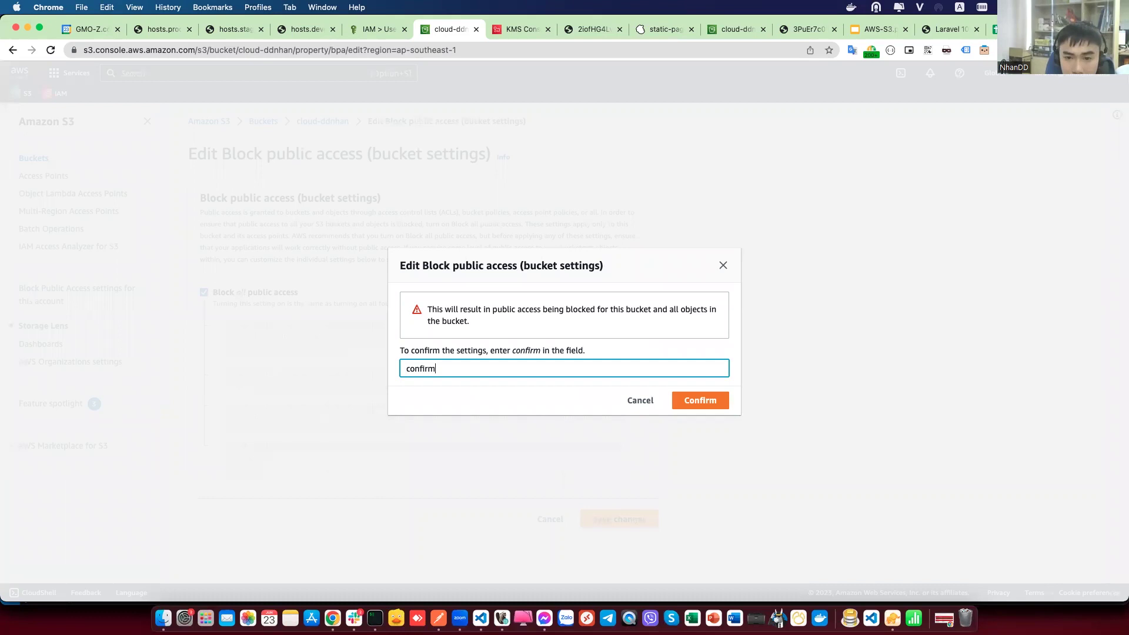
left_click(677, 406)
Step: Reload the PNG's public URL to test access to it, and return to the bucket's permissions in the S3 console
left_click(588, 31)
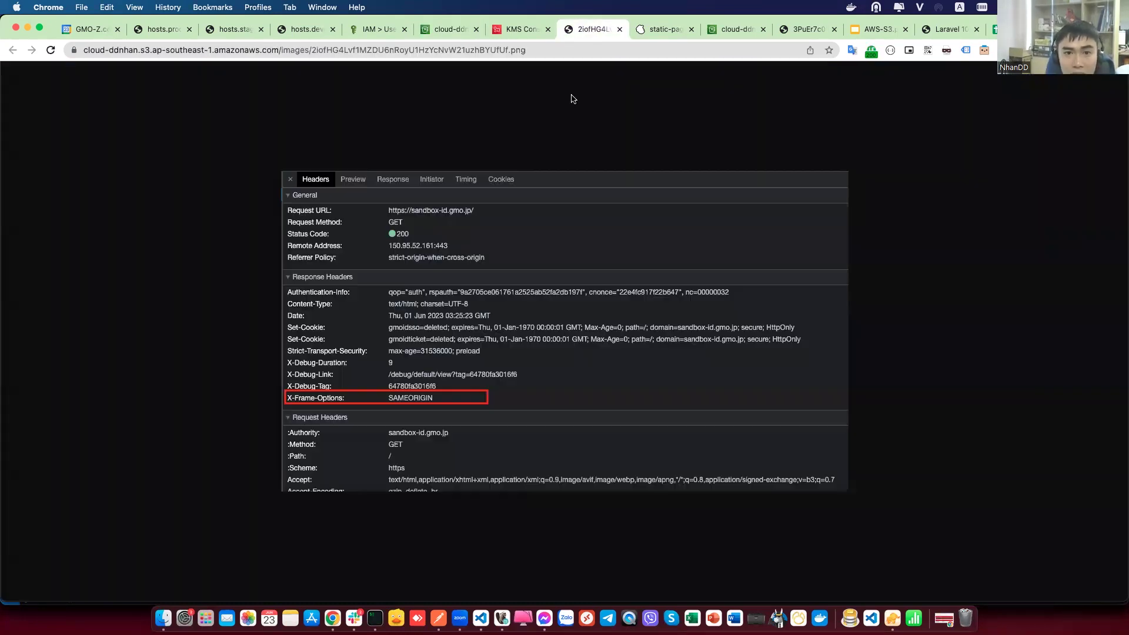
key("super+r")
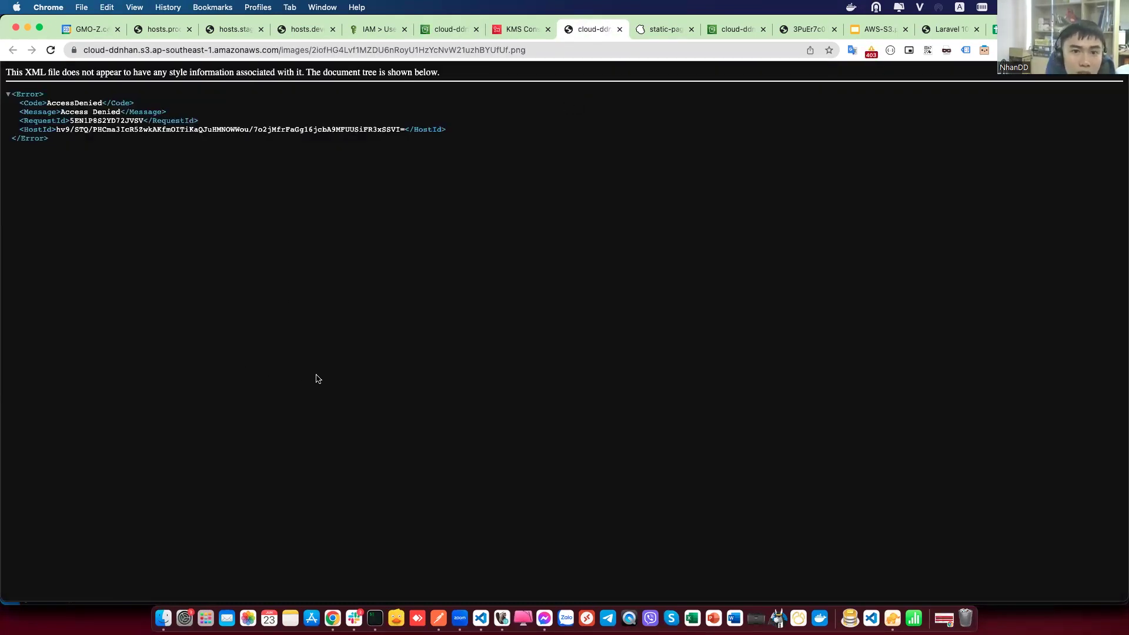
left_click(448, 31)
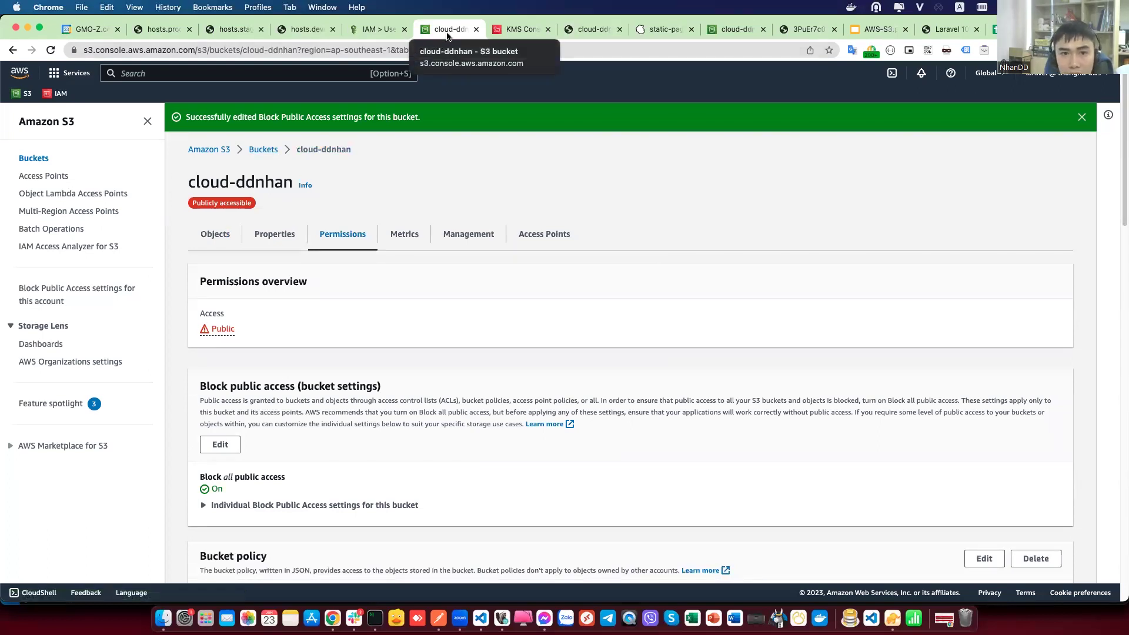
Step: Look at the objects in static-page-cloudstoragge-demo from the bucket list, and reopen the cloud-ddnhan bucket
left_click(268, 150)
left_click(269, 152)
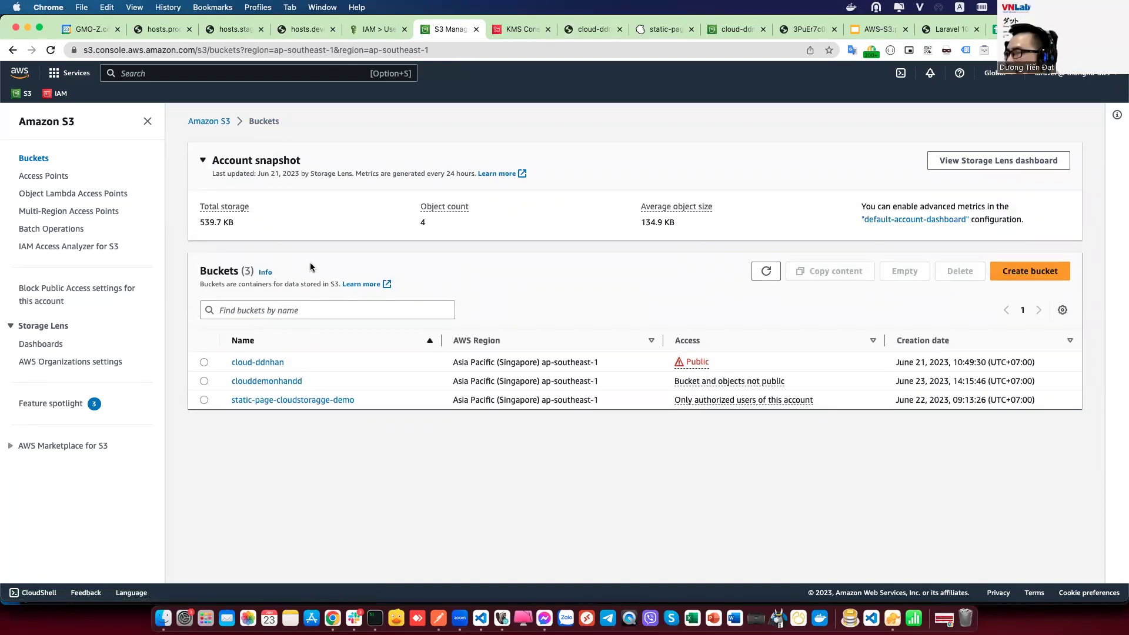
left_click(258, 399)
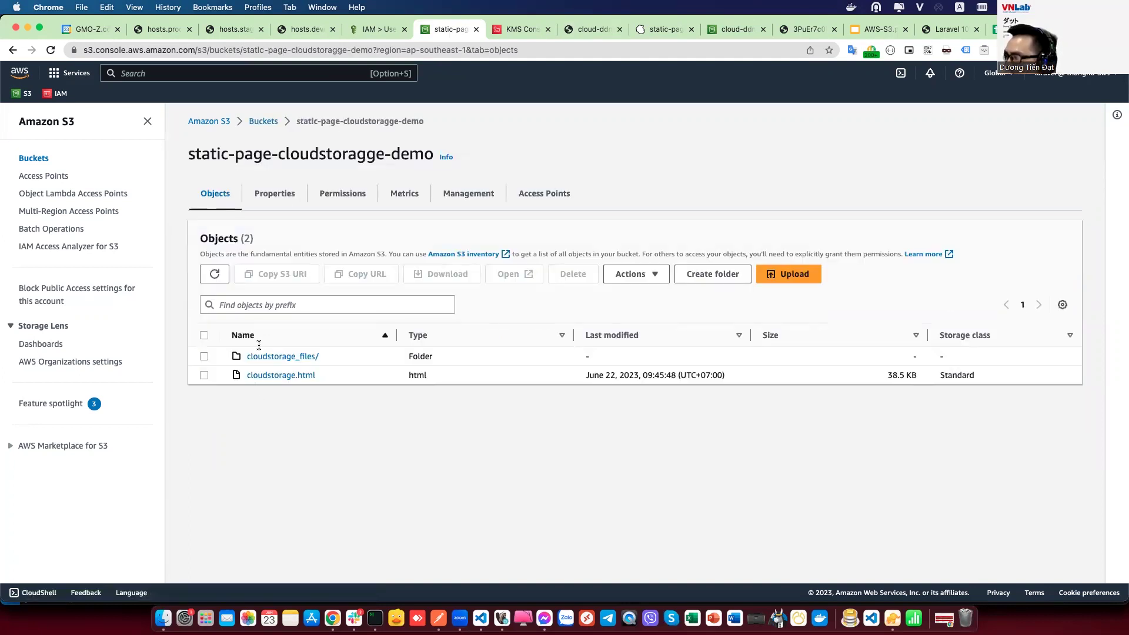
left_click(275, 122)
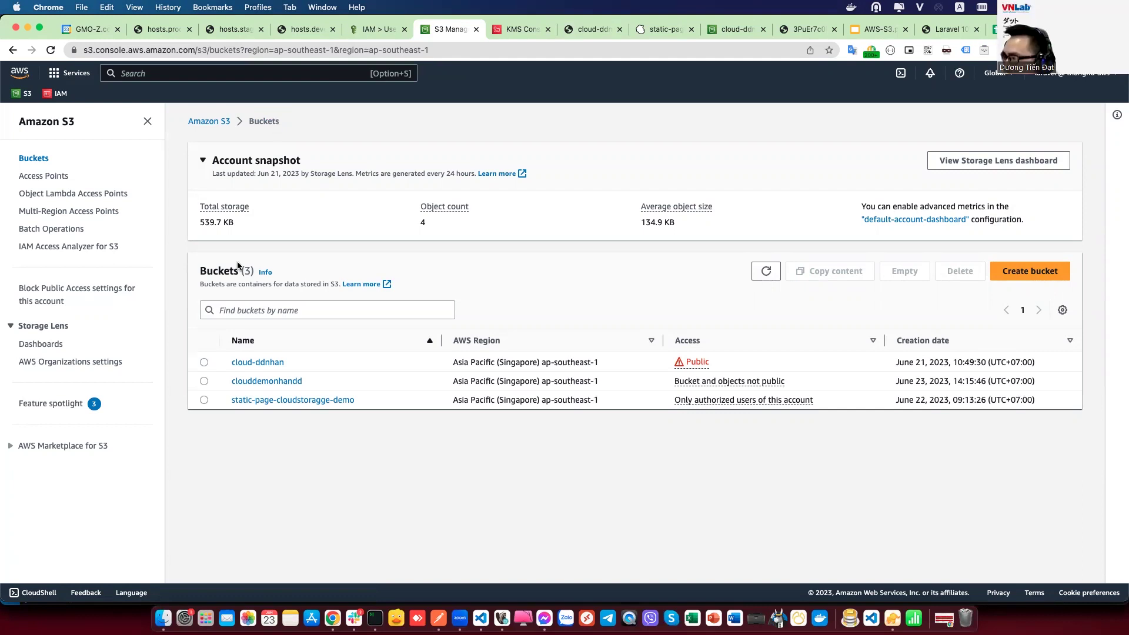
left_click(265, 365)
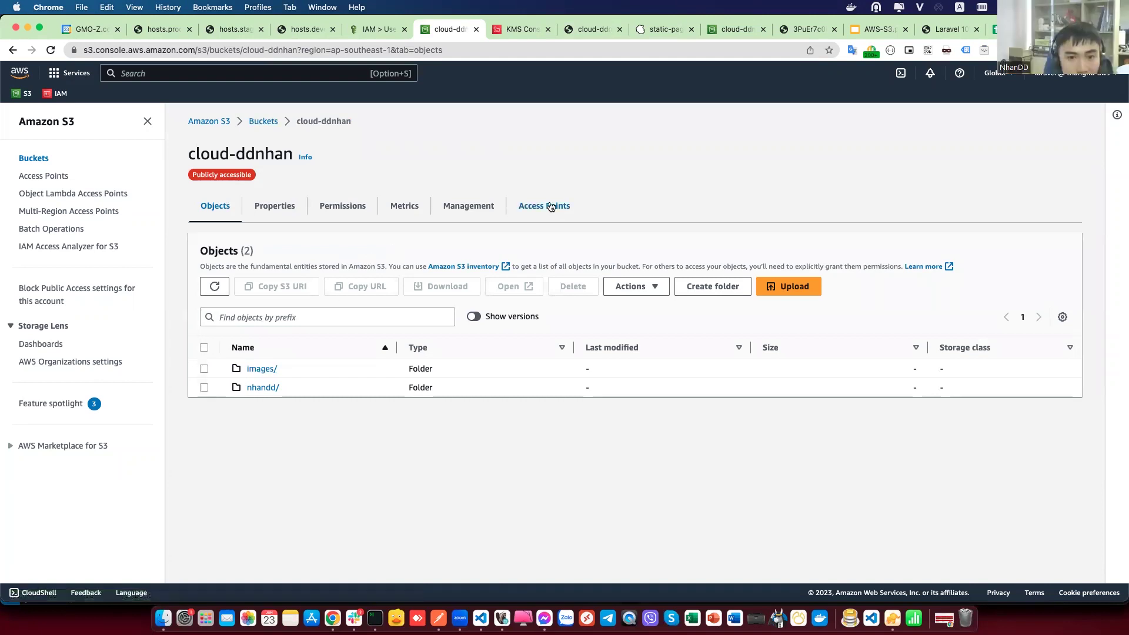
Step: Examine cloud-ddnhan's permissions, including the bucket policy, Object Ownership and access control list (ACL)
left_click(352, 212)
scroll(351, 209, "down", 10)
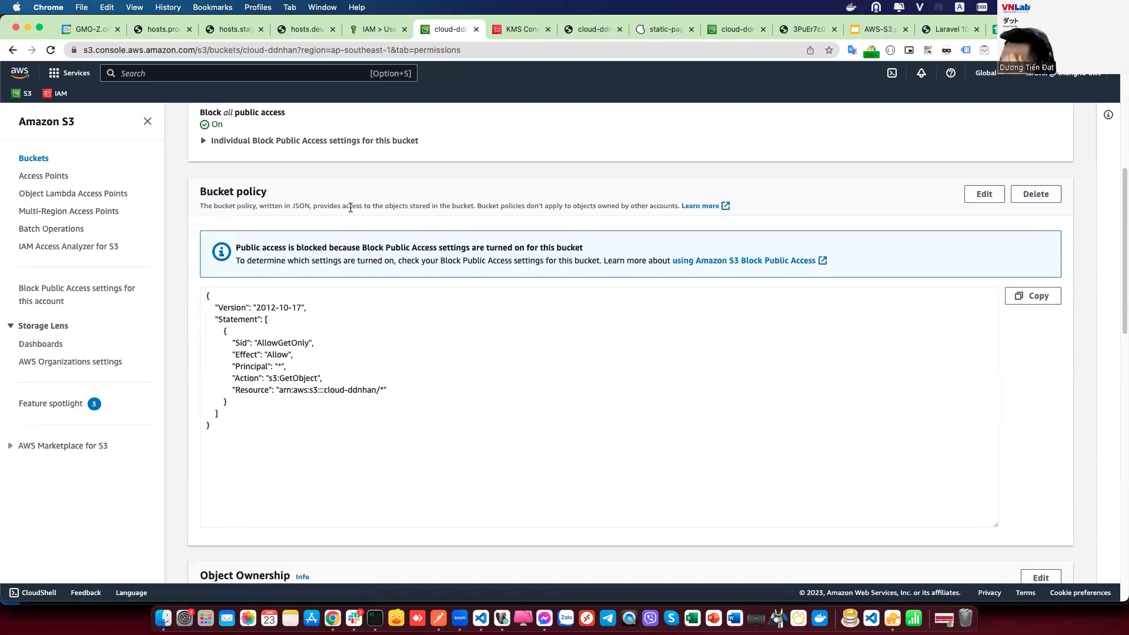
scroll(350, 207, "down", 10)
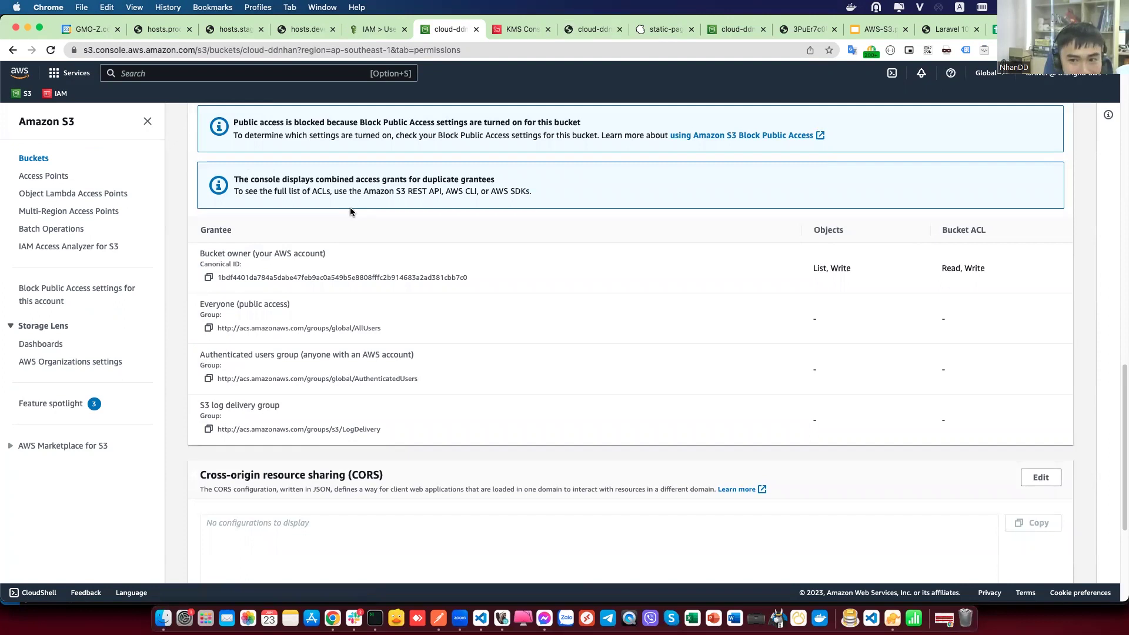
scroll(351, 210, "up", 4)
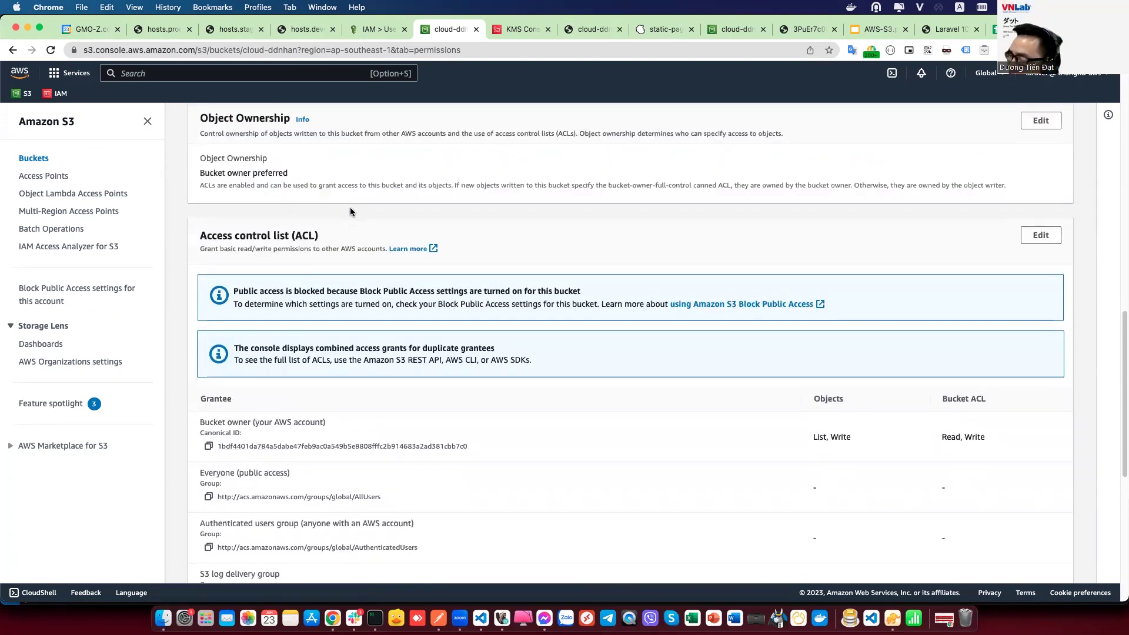
scroll(351, 210, "down", 1)
scroll(351, 211, "down", 2)
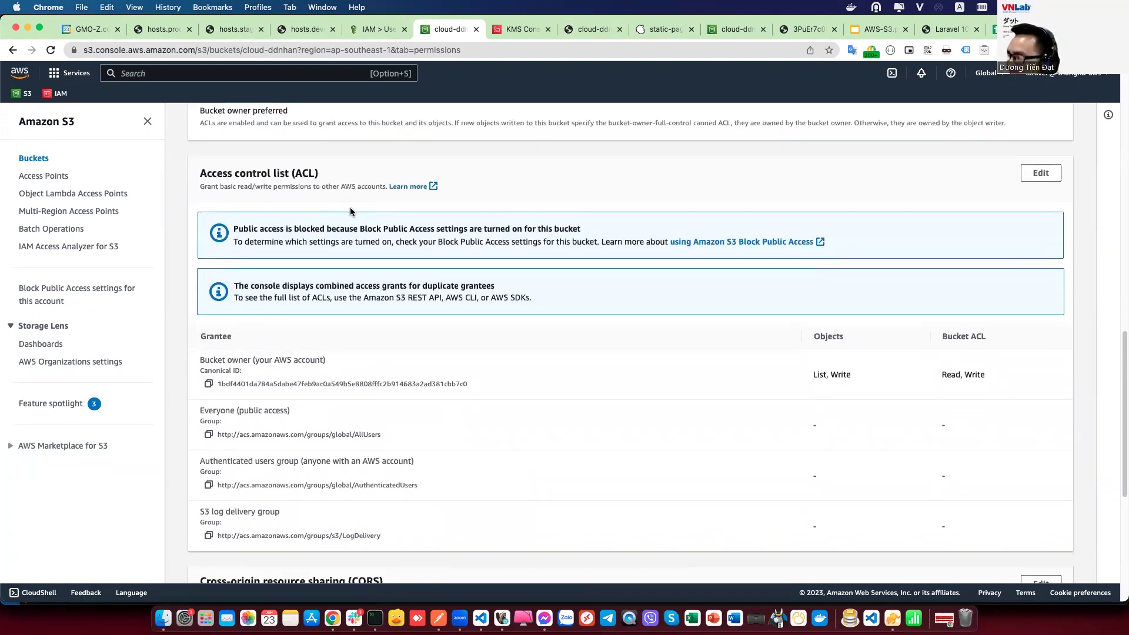
scroll(351, 211, "up", 2)
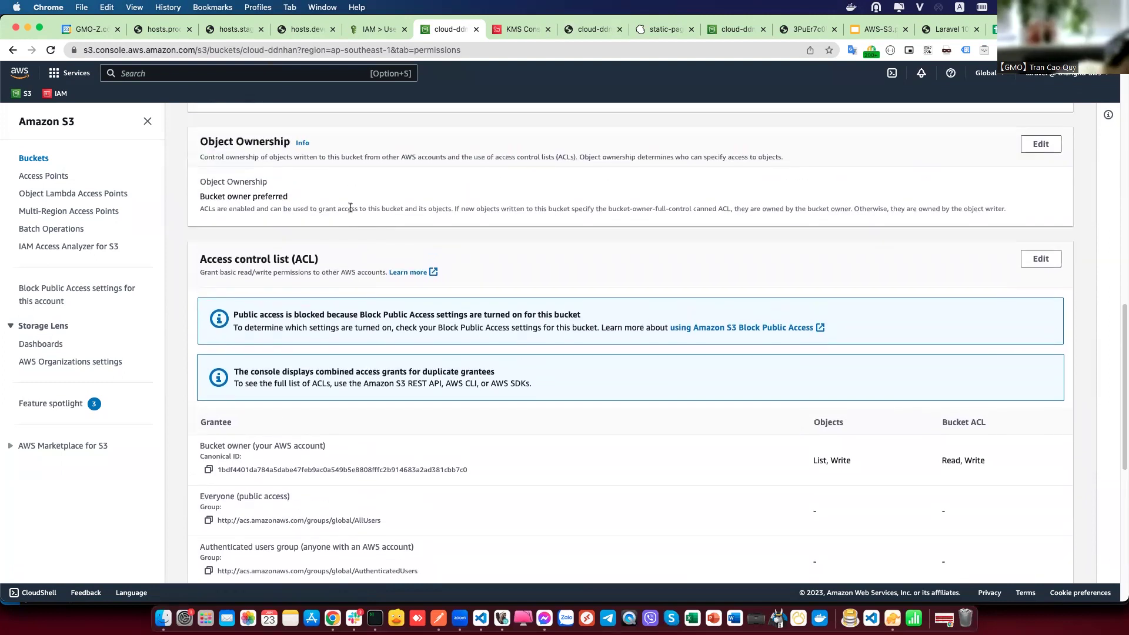
scroll(350, 208, "up", 3)
scroll(350, 207, "up", 15)
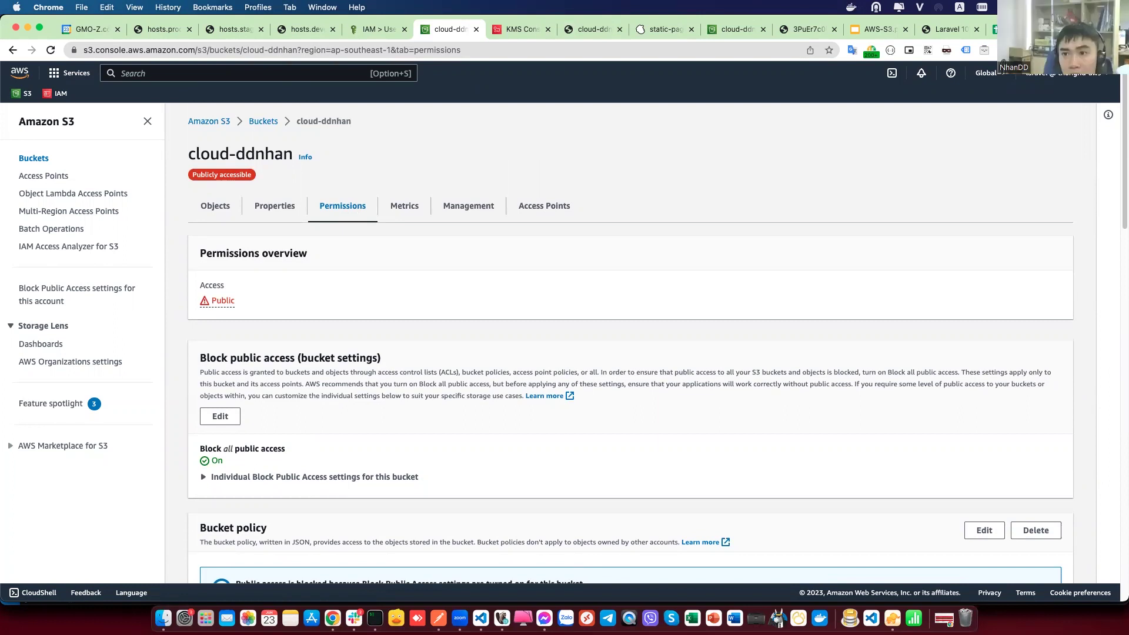
Step: Reload the Laravel products page, inspect the first product's image and open its S3 source URL to test access
left_click(948, 29)
key("super+r")
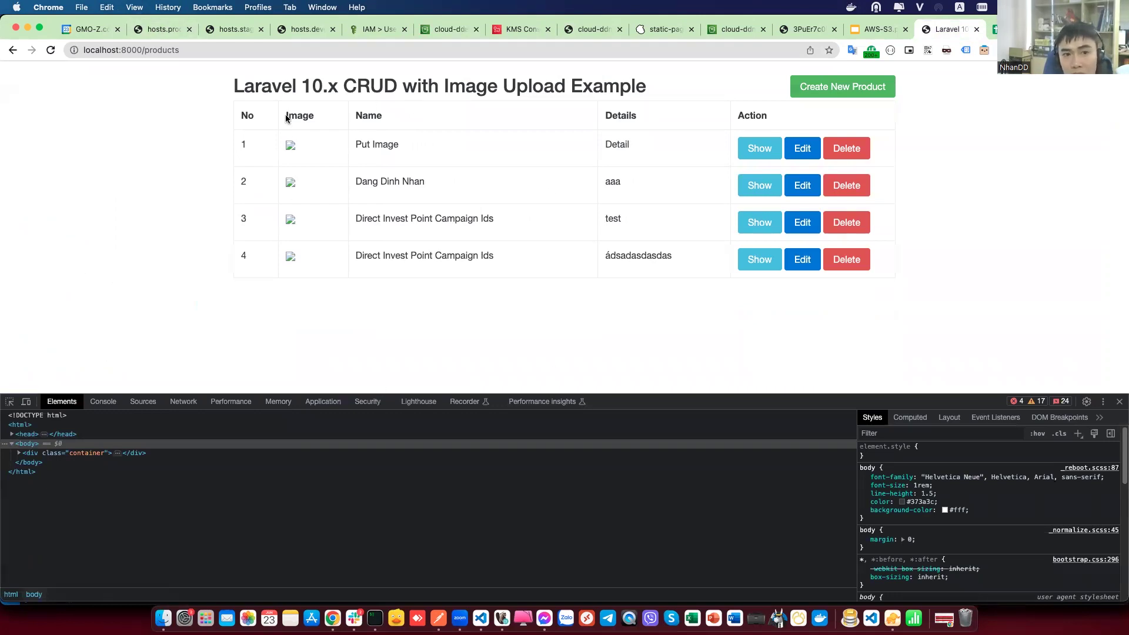
left_click_drag(234, 86, 254, 86)
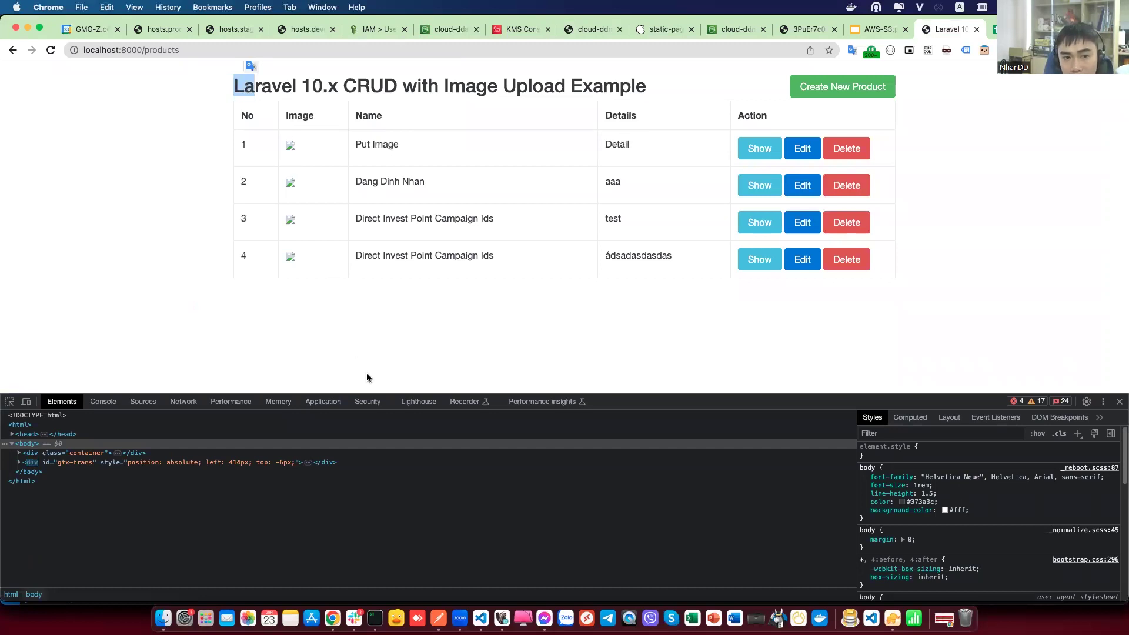
left_click(368, 378)
right_click(290, 145)
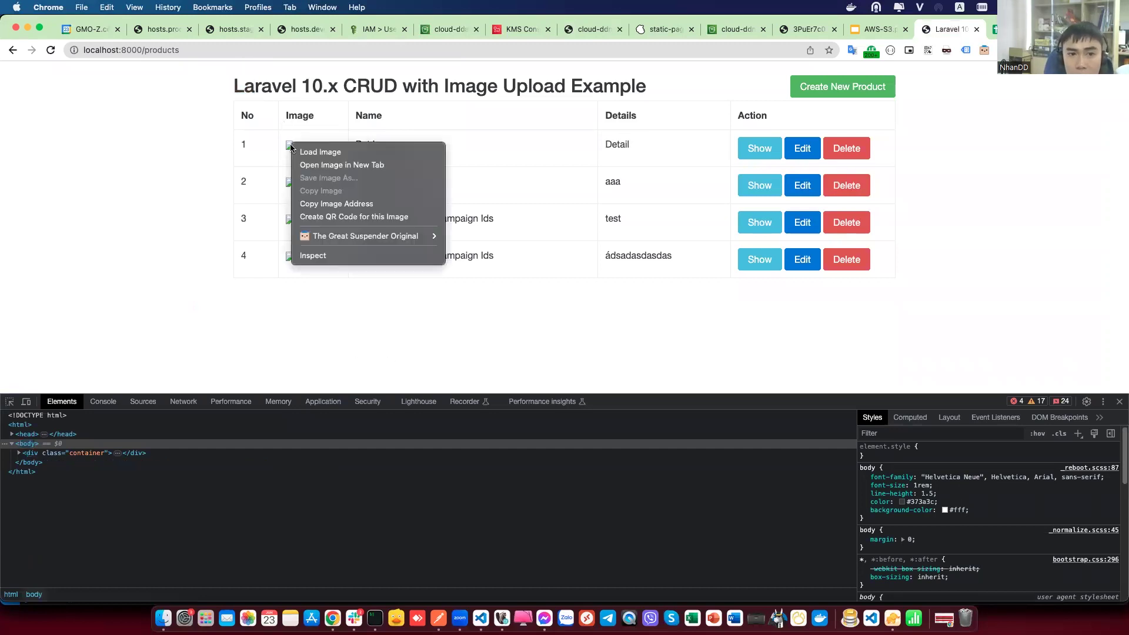
left_click(318, 255)
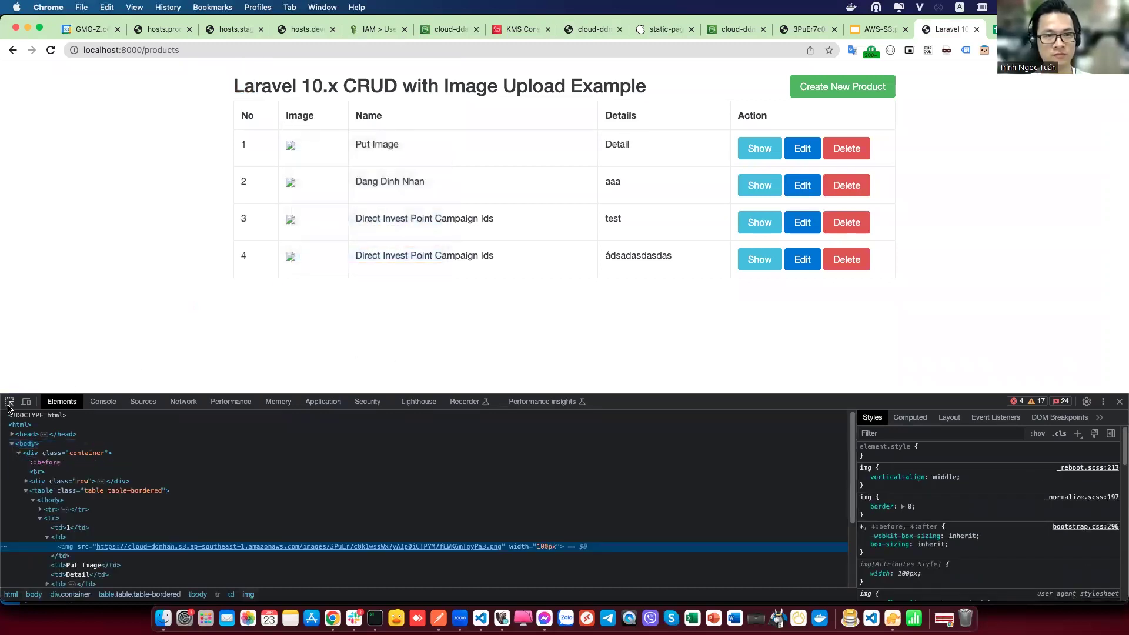
left_click(200, 547, "super")
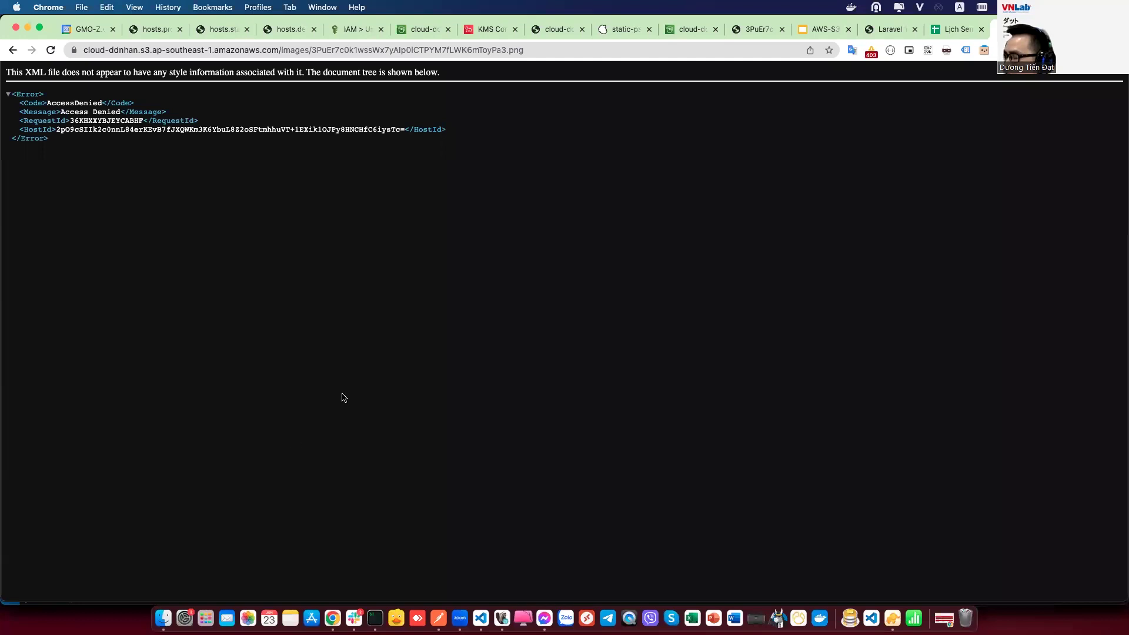
Step: Check the already open cloud-ddnhan image and cloudstorage.html pages, and return to the S3 console's bucket list and start page
left_click(559, 33)
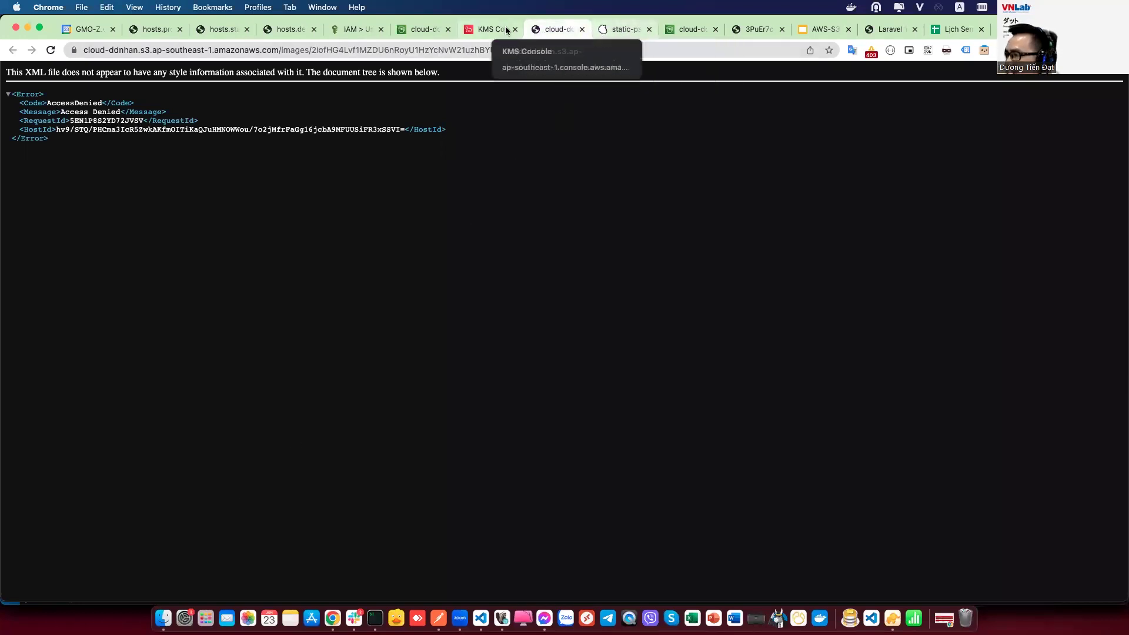
left_click(627, 33)
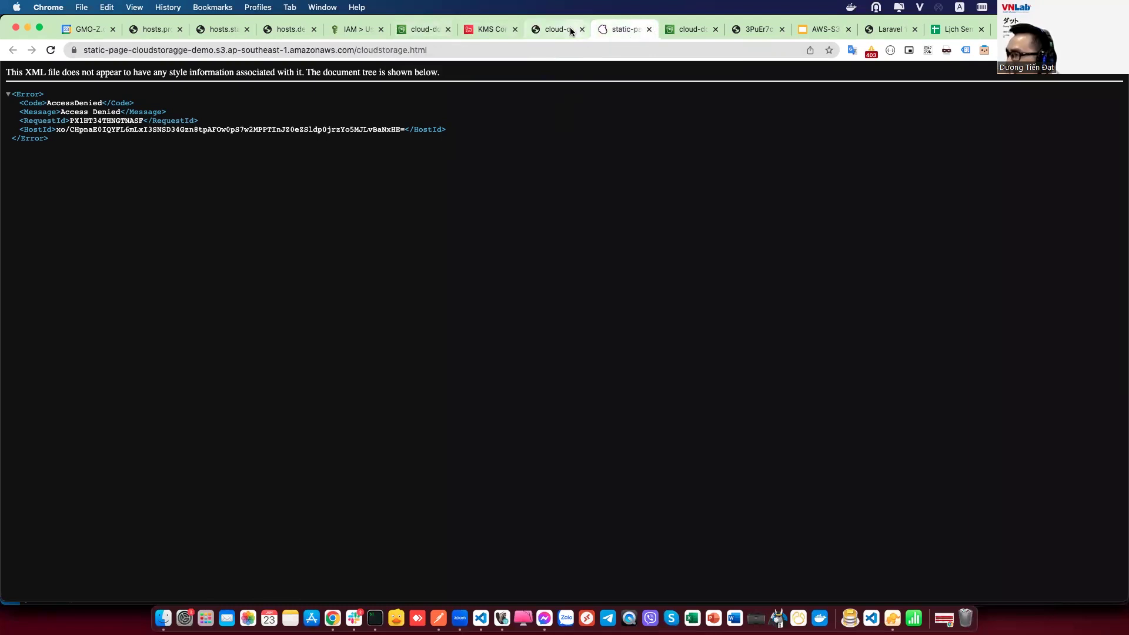
left_click(423, 29)
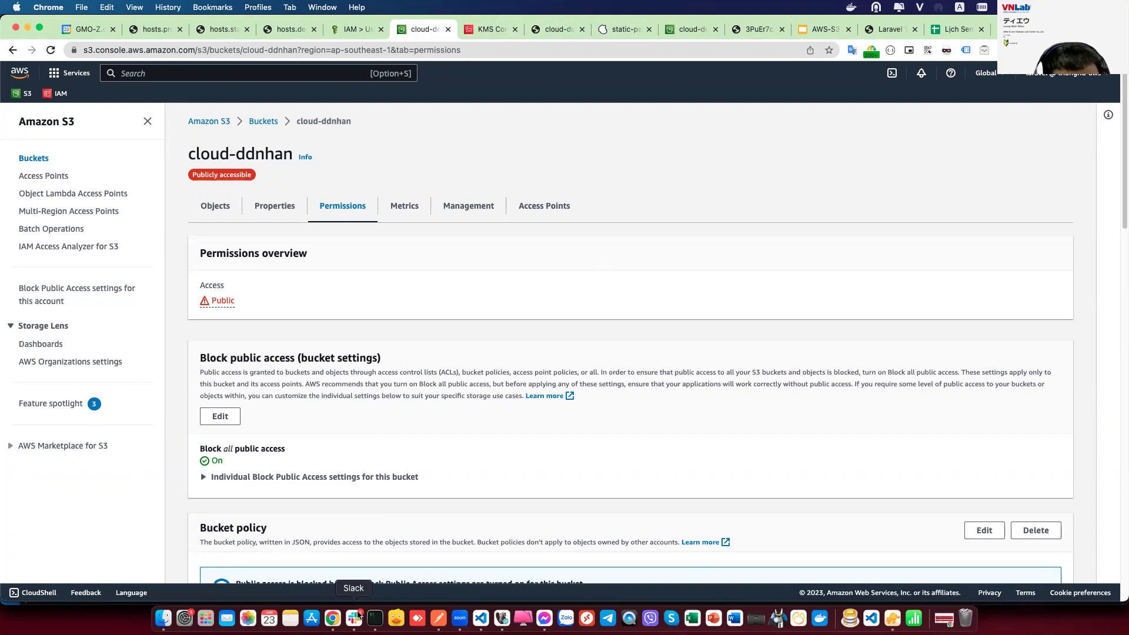
left_click(273, 121)
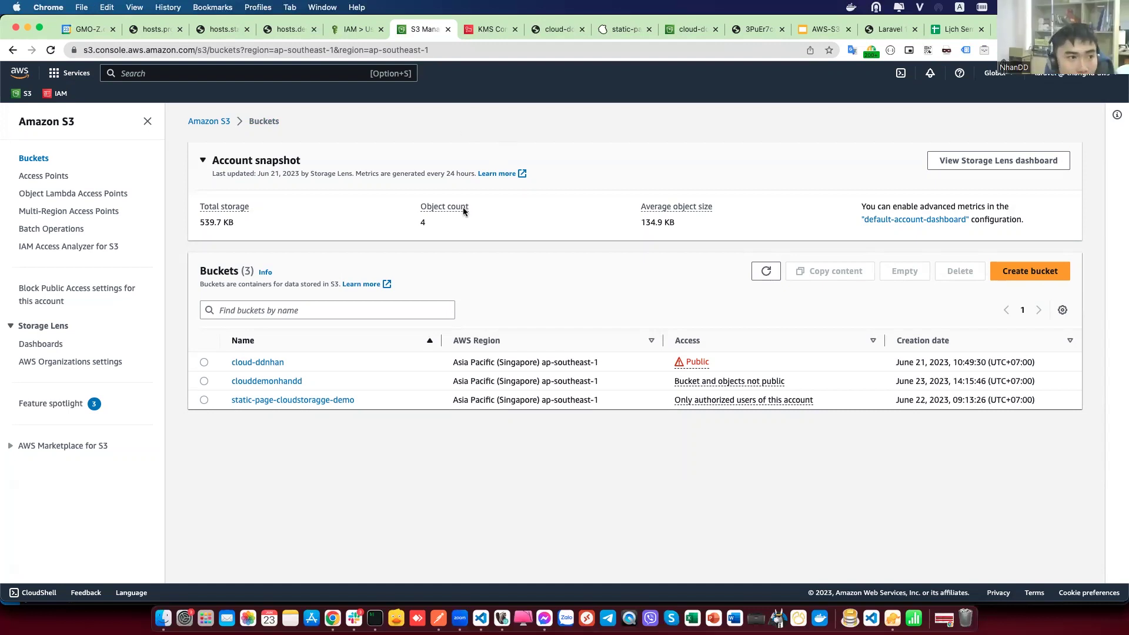
left_click(221, 121)
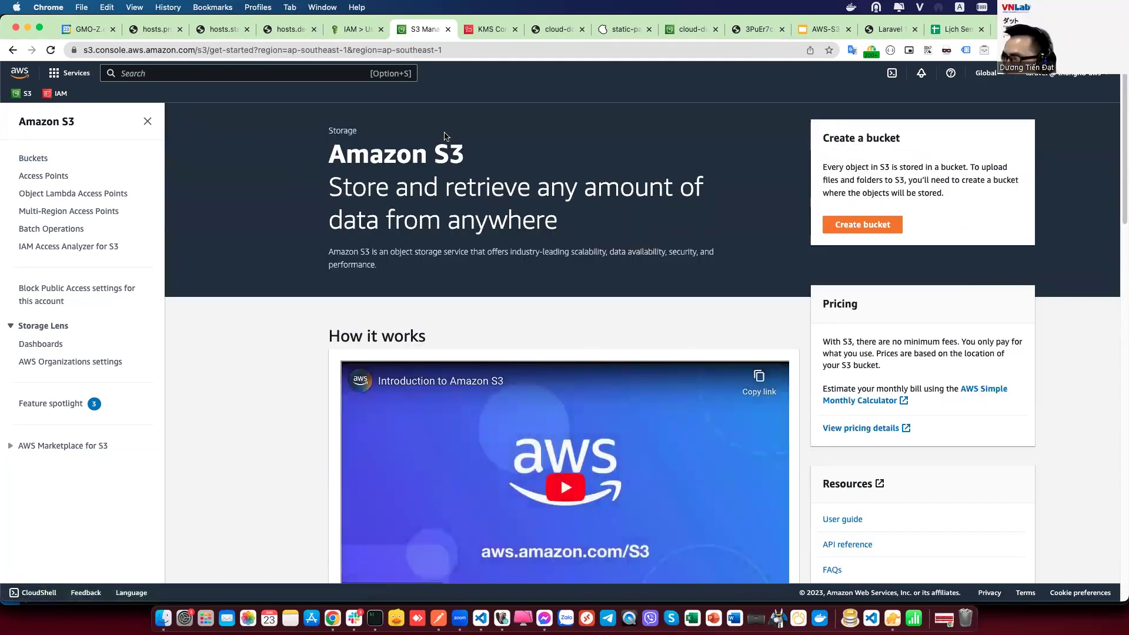
Step: Switch from the KMS key creation page to IAM, view the list of users, and return to the Amazon S3 start page
left_click(495, 32)
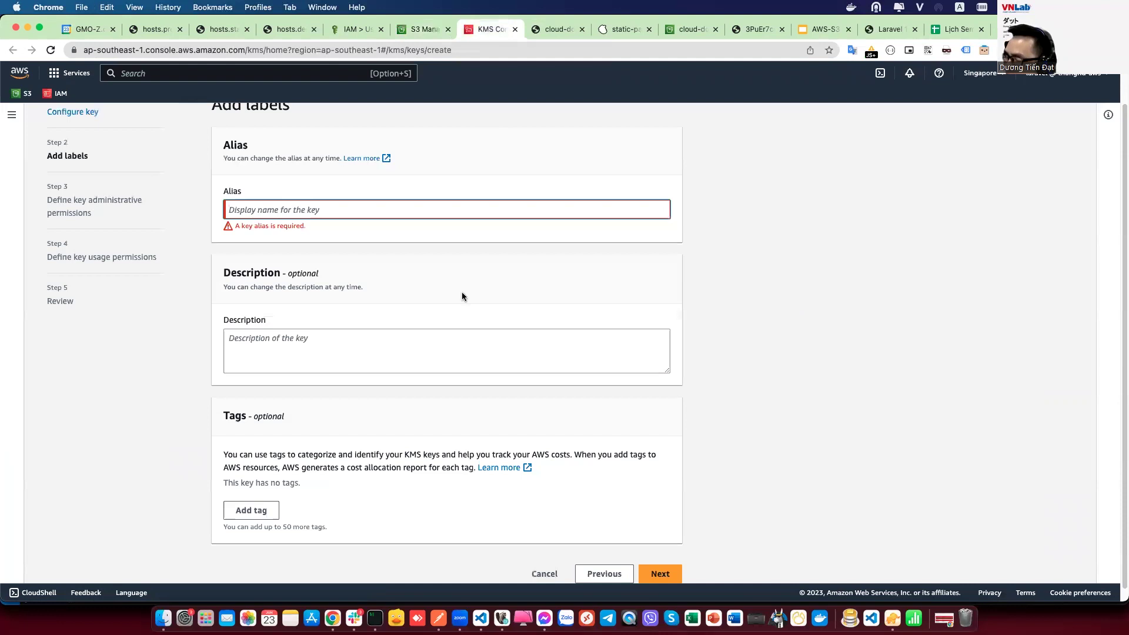
scroll(461, 296, "up", 2)
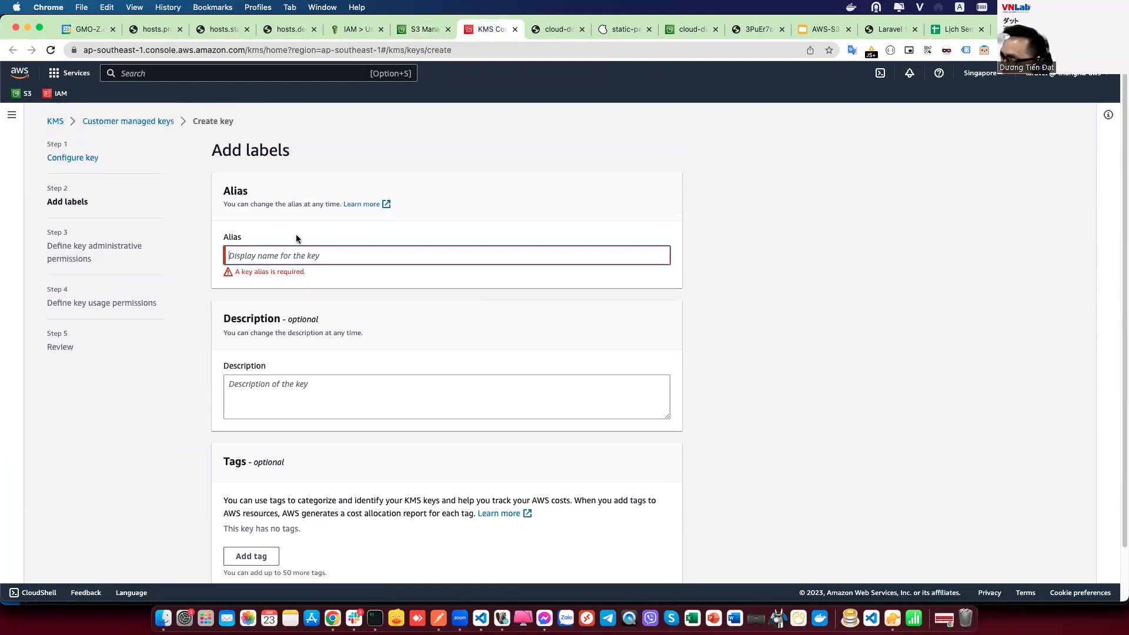
left_click(61, 94)
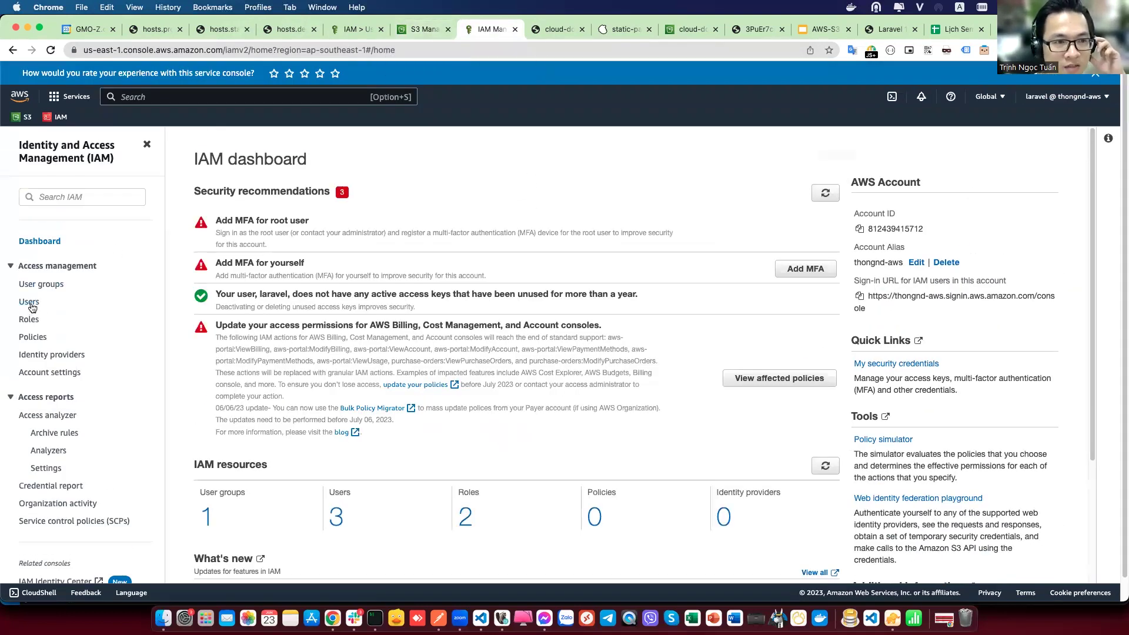
left_click(32, 306)
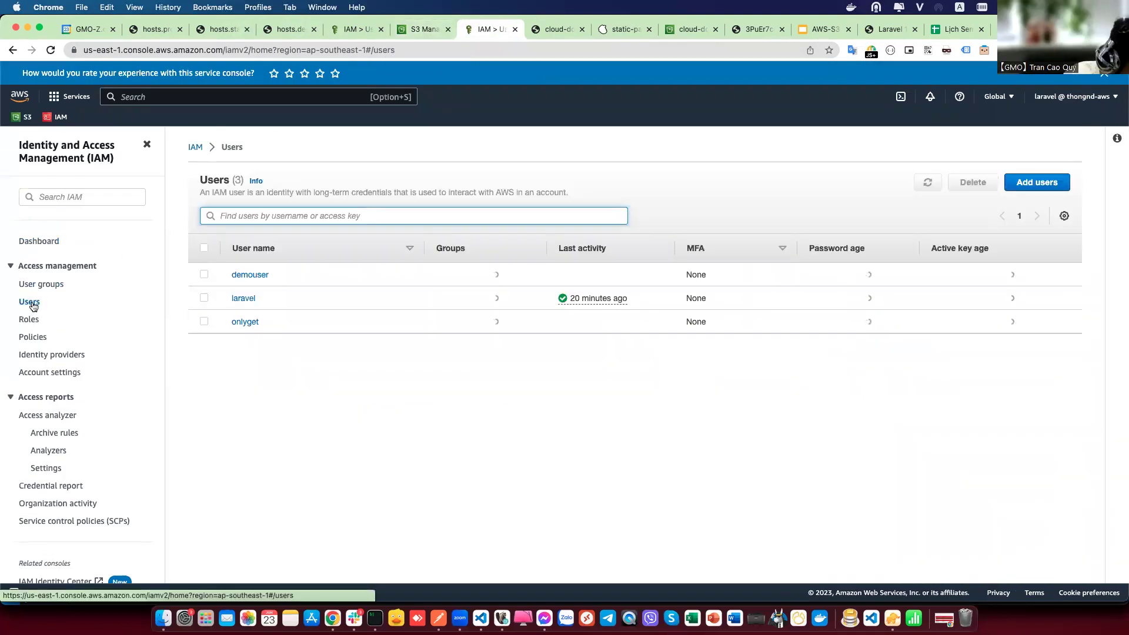
left_click(415, 28)
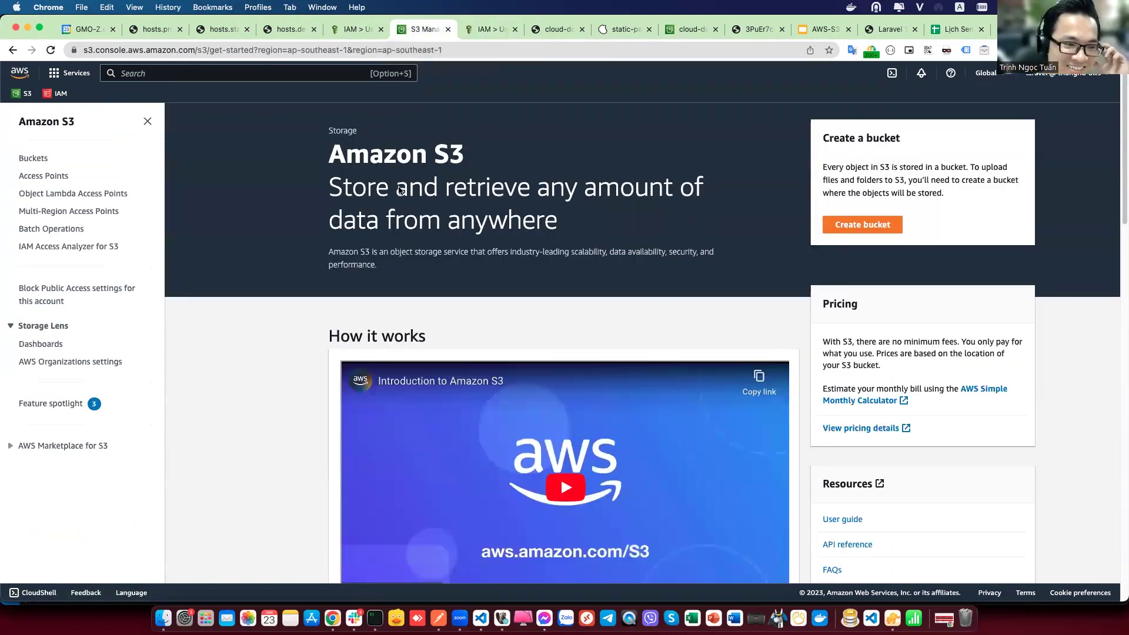